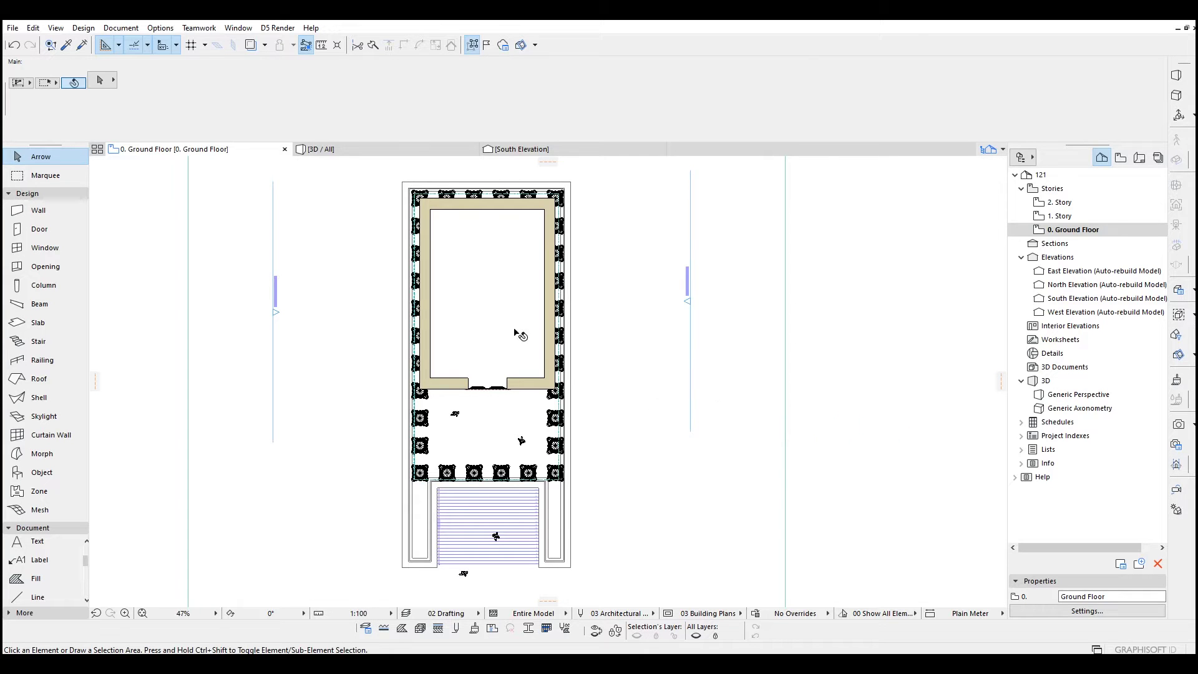
# - Set the Wall tool to 40 thickness and 300 height, with the whole room in view
pyautogui.scroll(1, 387, 290)
pyautogui.scroll(4, 638, 235)
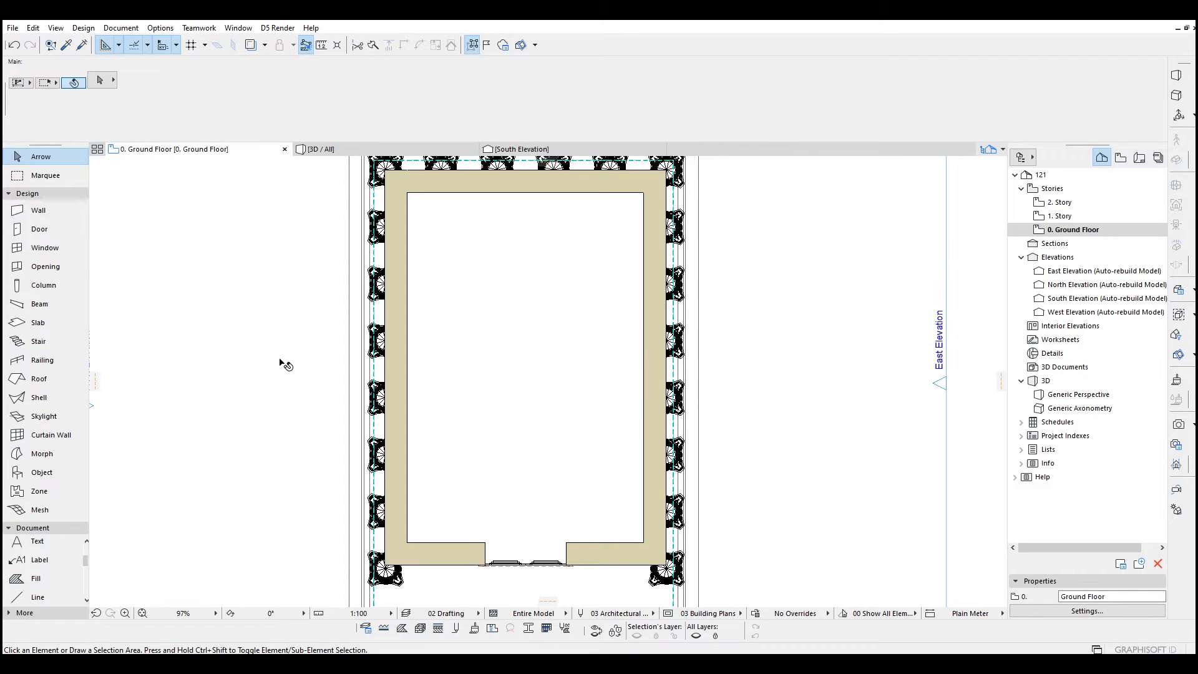
pyautogui.click(49, 212)
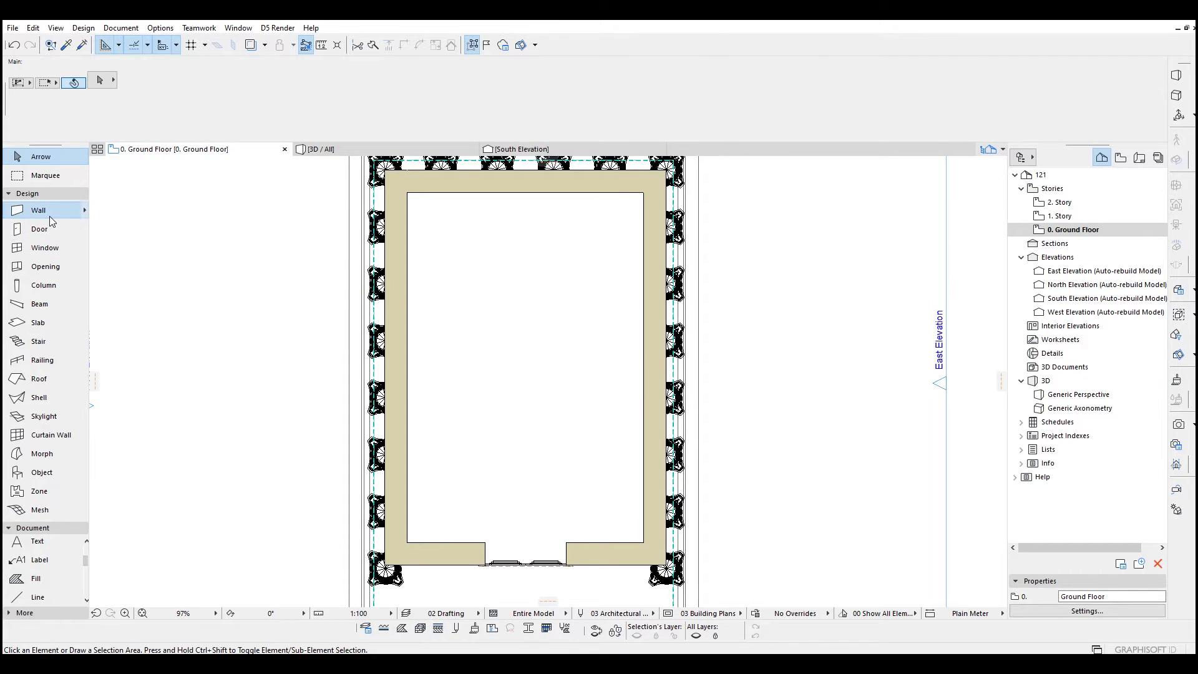
pyautogui.click(546, 79)
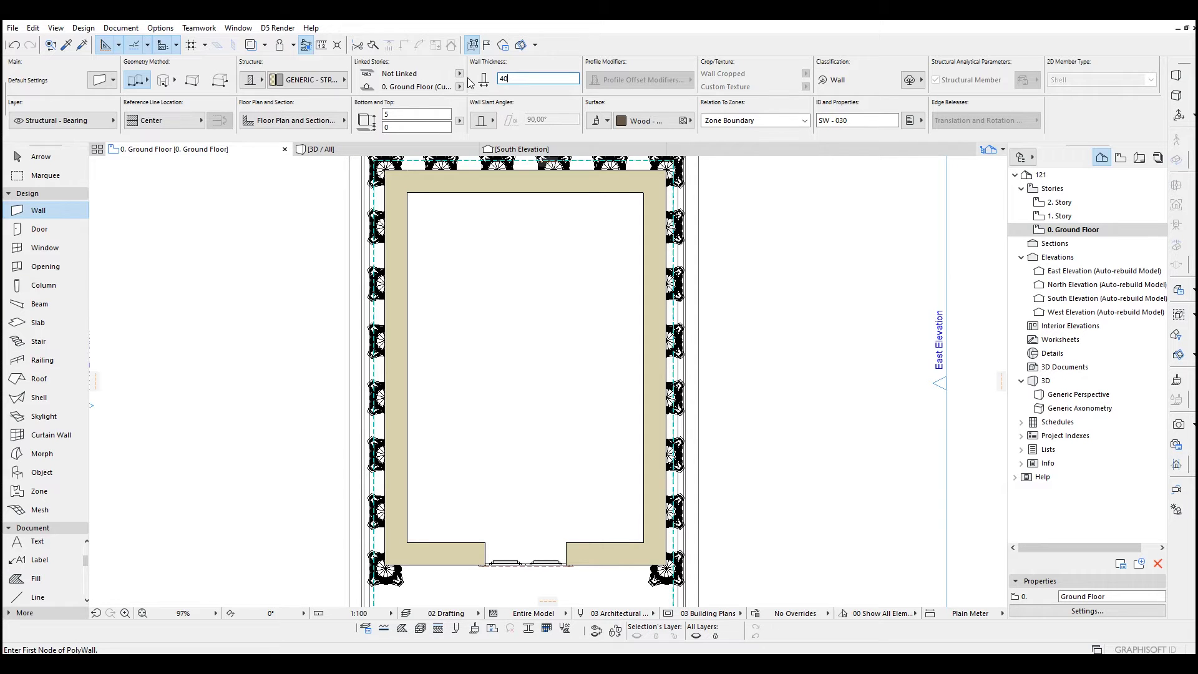
pyautogui.click(418, 113)
pyautogui.moveTo(316, 249); pyautogui.dragTo(266, 279, button='middle')
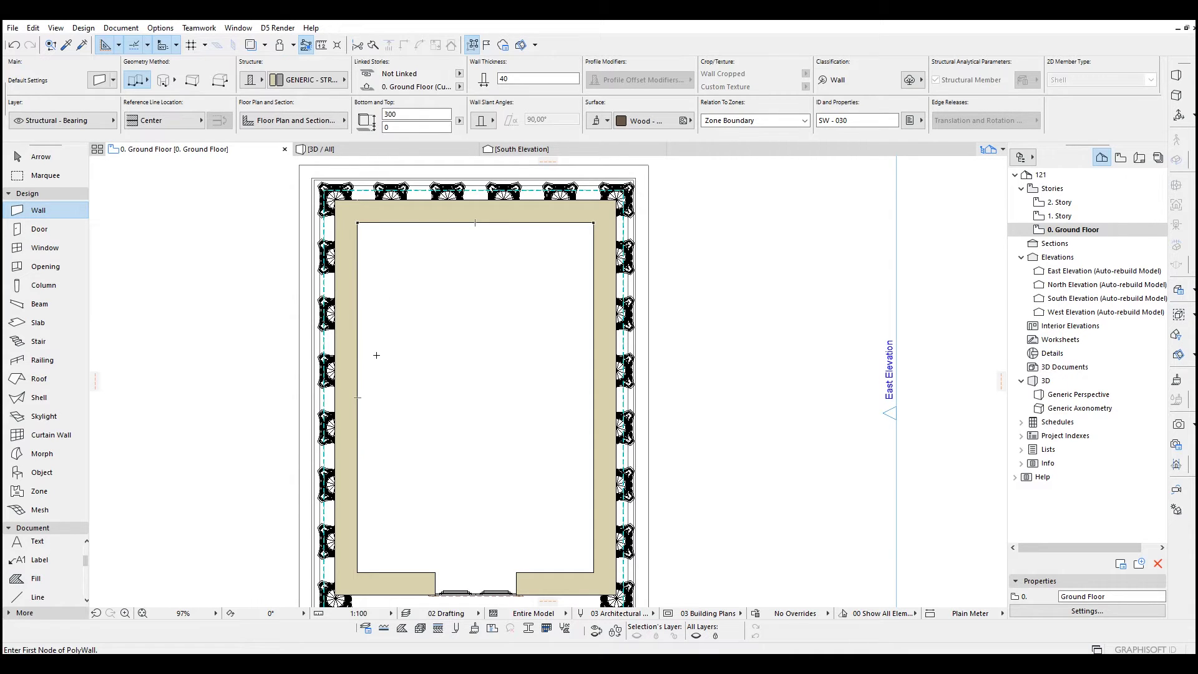
# - Draw a vertical interior wall down from the top wall and a horizontal wall from the left wall
pyautogui.click(474, 222)
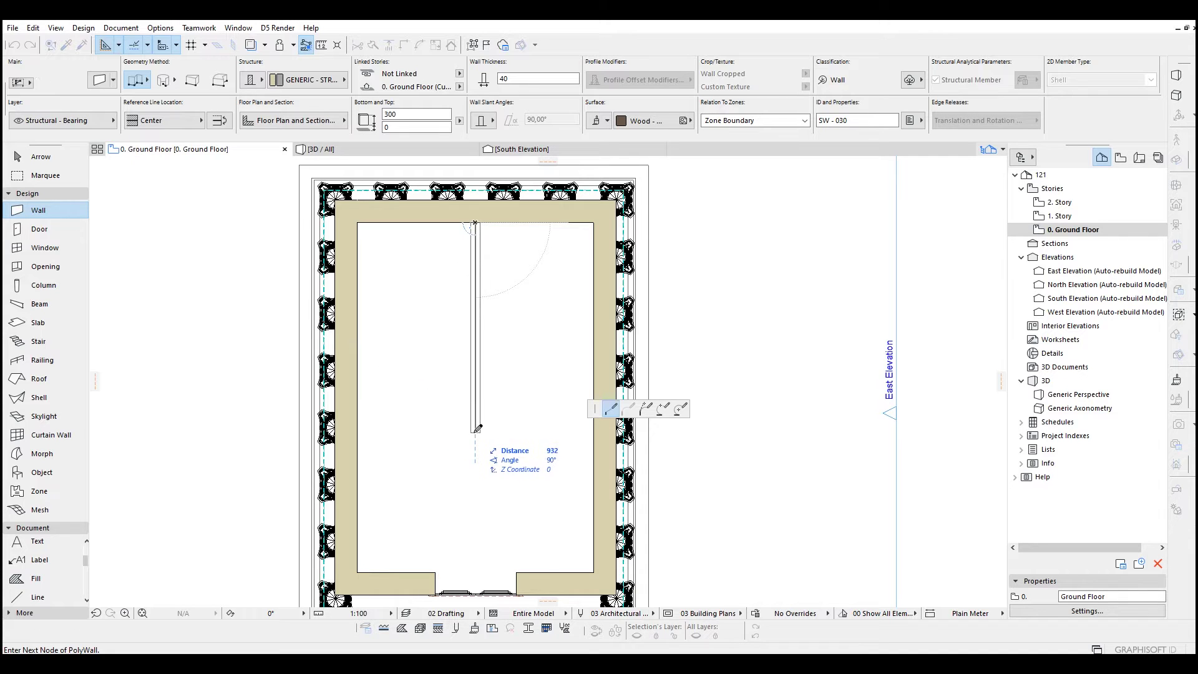
pyautogui.doubleClick(474, 392)
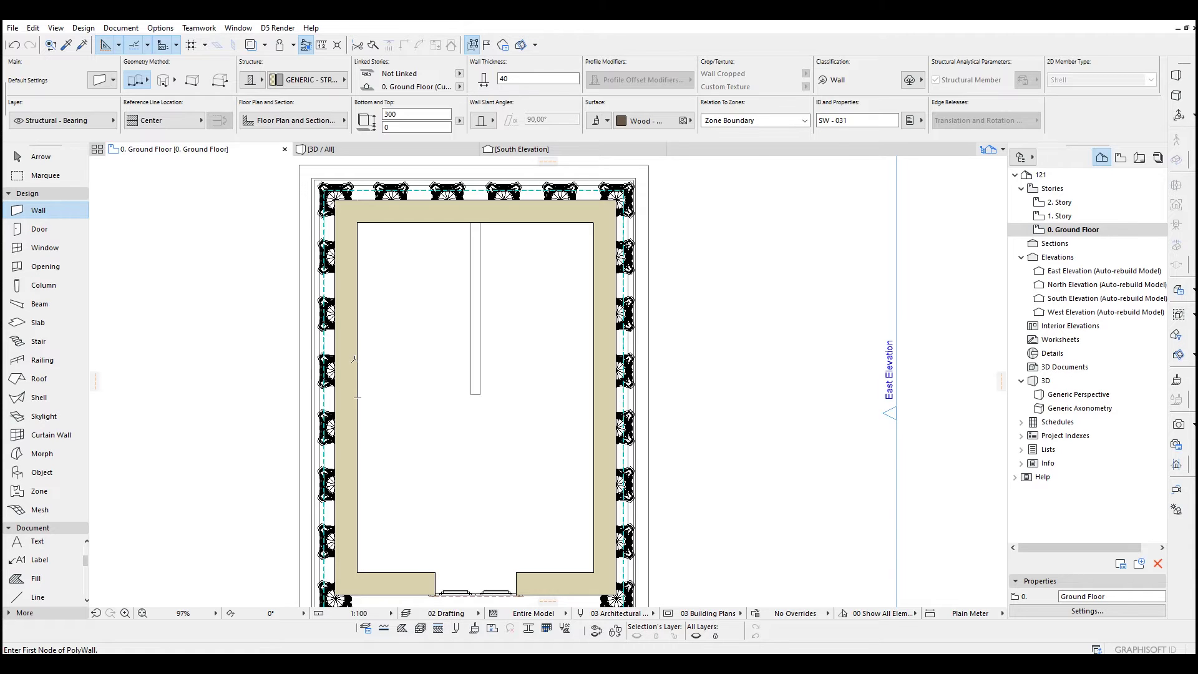
pyautogui.click(358, 396)
pyautogui.doubleClick(437, 398)
# - Select both new walls and intersect them into a clean corner
pyautogui.press('Escape')
pyautogui.moveTo(490, 415); pyautogui.dragTo(416, 368)
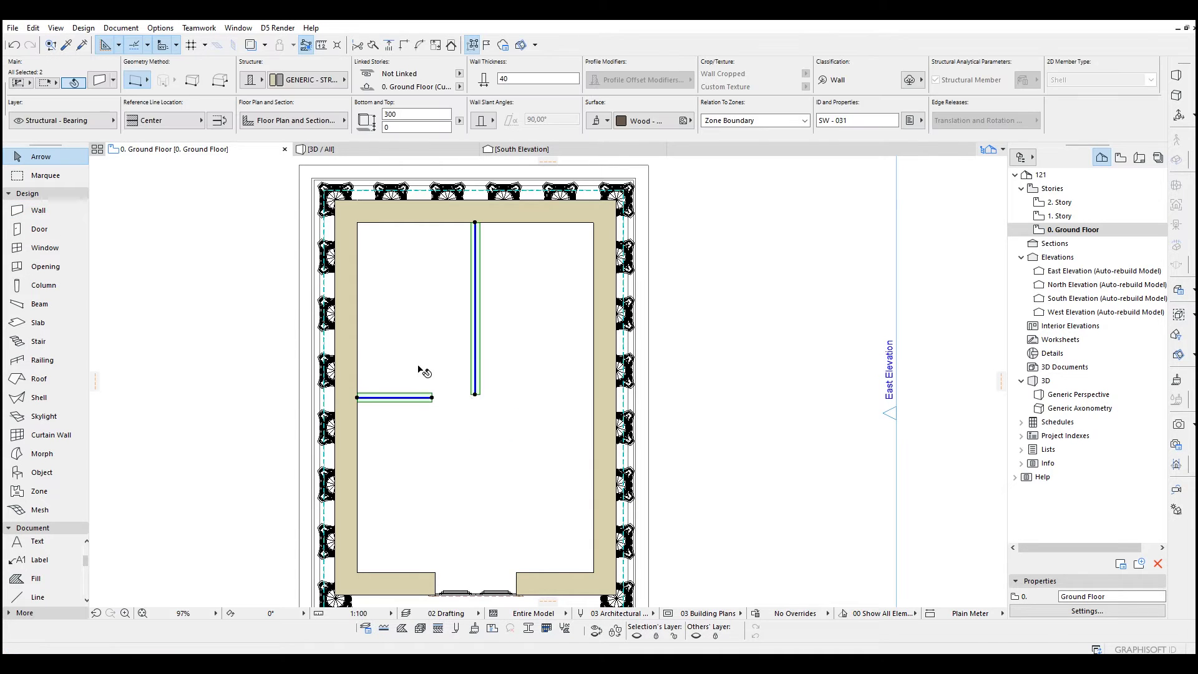
pyautogui.hotkey('ctrl', 'i')
pyautogui.click(423, 367)
pyautogui.moveTo(535, 352); pyautogui.dragTo(537, 375, button='middle')
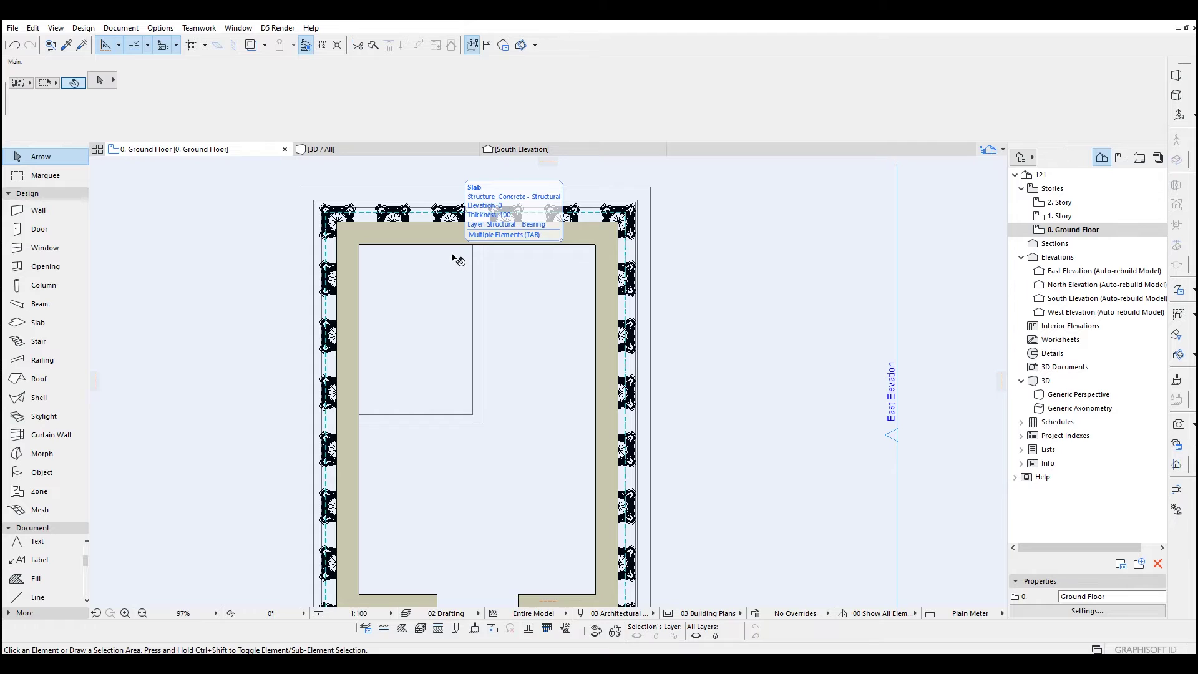
# - Delete the two separate interior walls
pyautogui.click(437, 417)
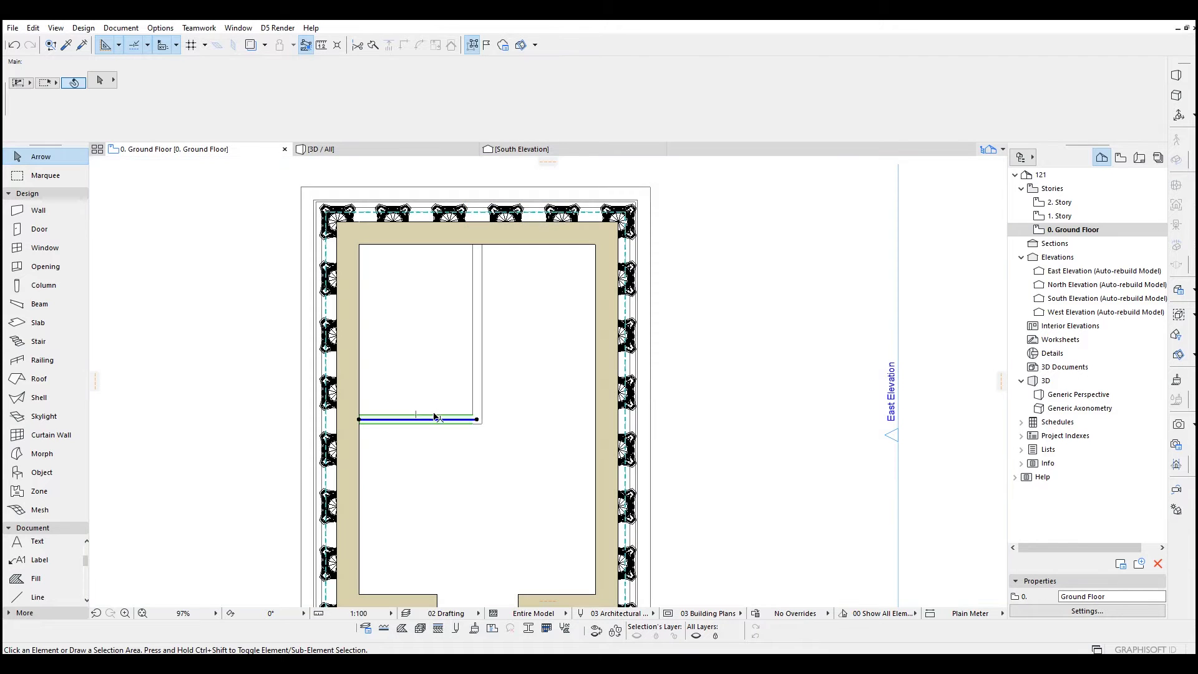
pyautogui.keyDown('shift'); pyautogui.click(479, 360); pyautogui.keyUp('shift')
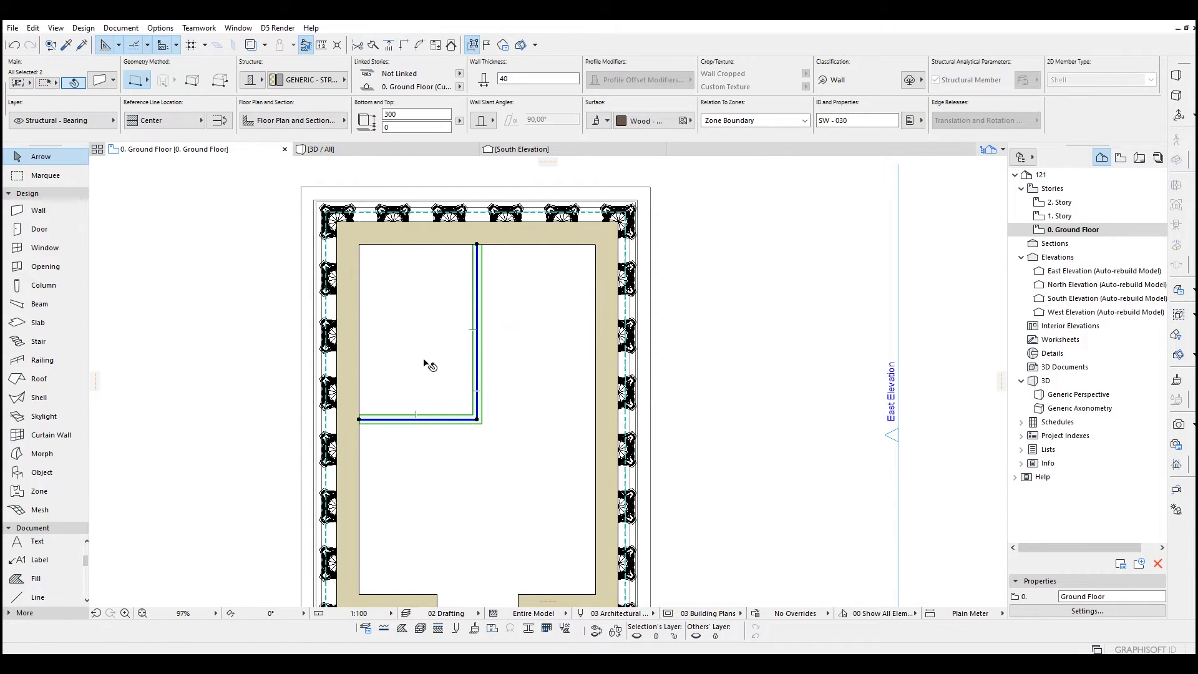
pyautogui.press('Delete')
# - Draw an L-shaped polywall from the top inner edge straight down, then left to the side wall
pyautogui.press('w')
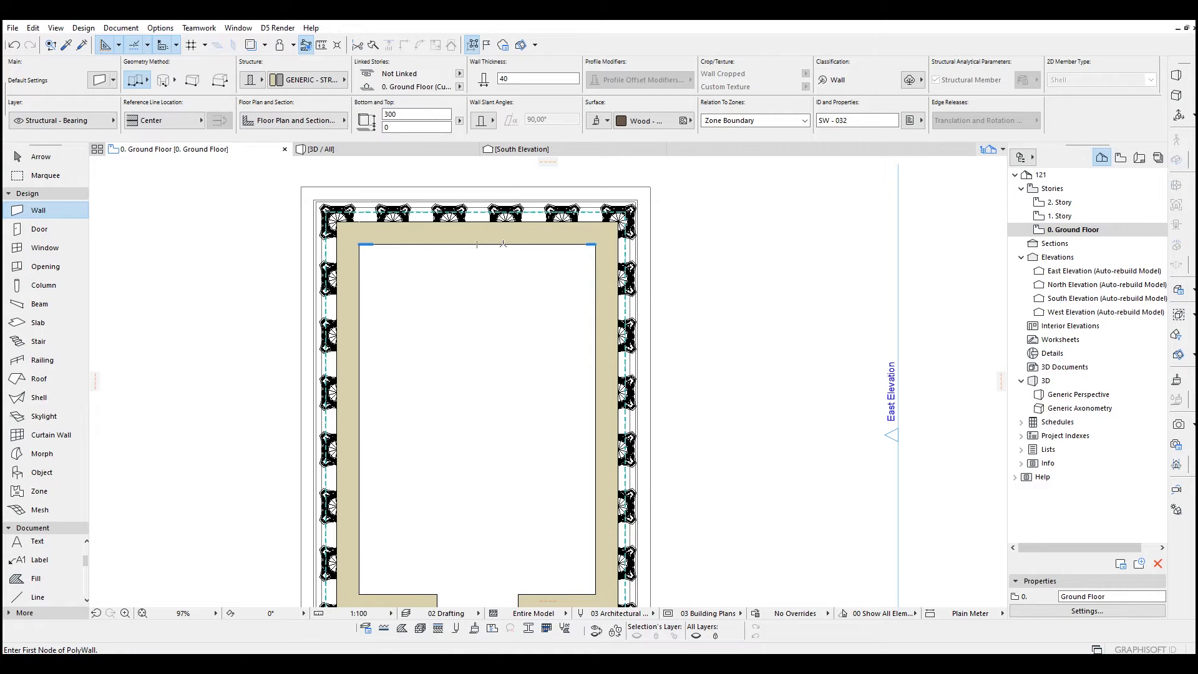
pyautogui.click(477, 243)
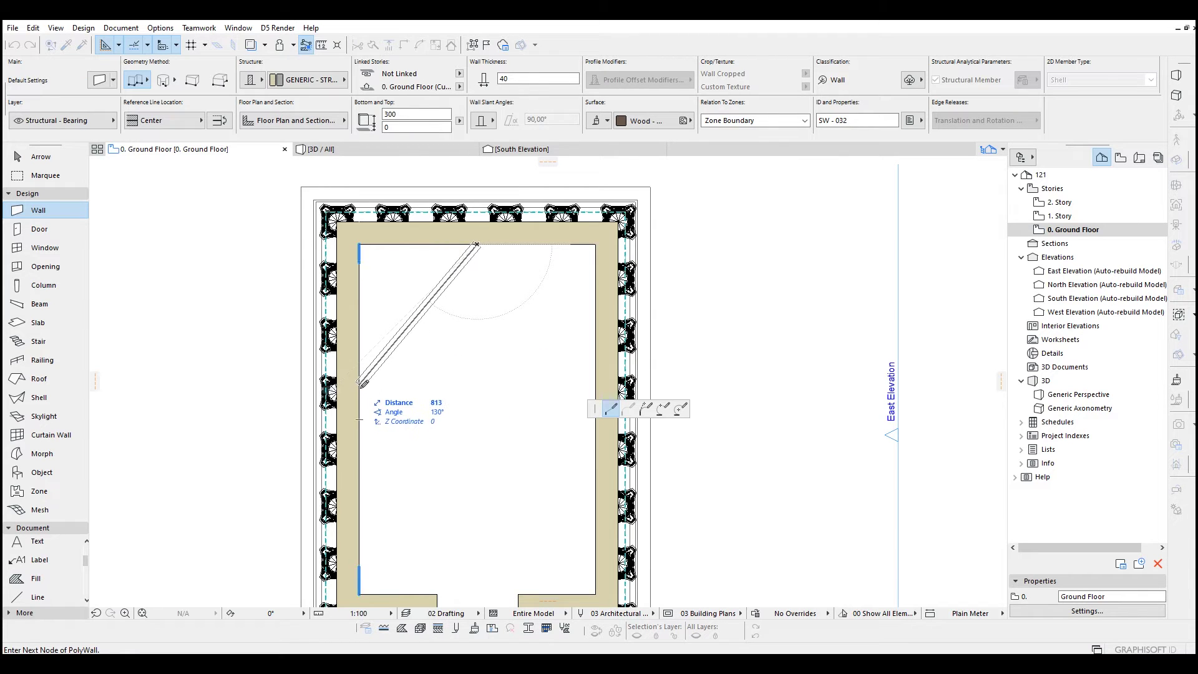
pyautogui.press('shift')
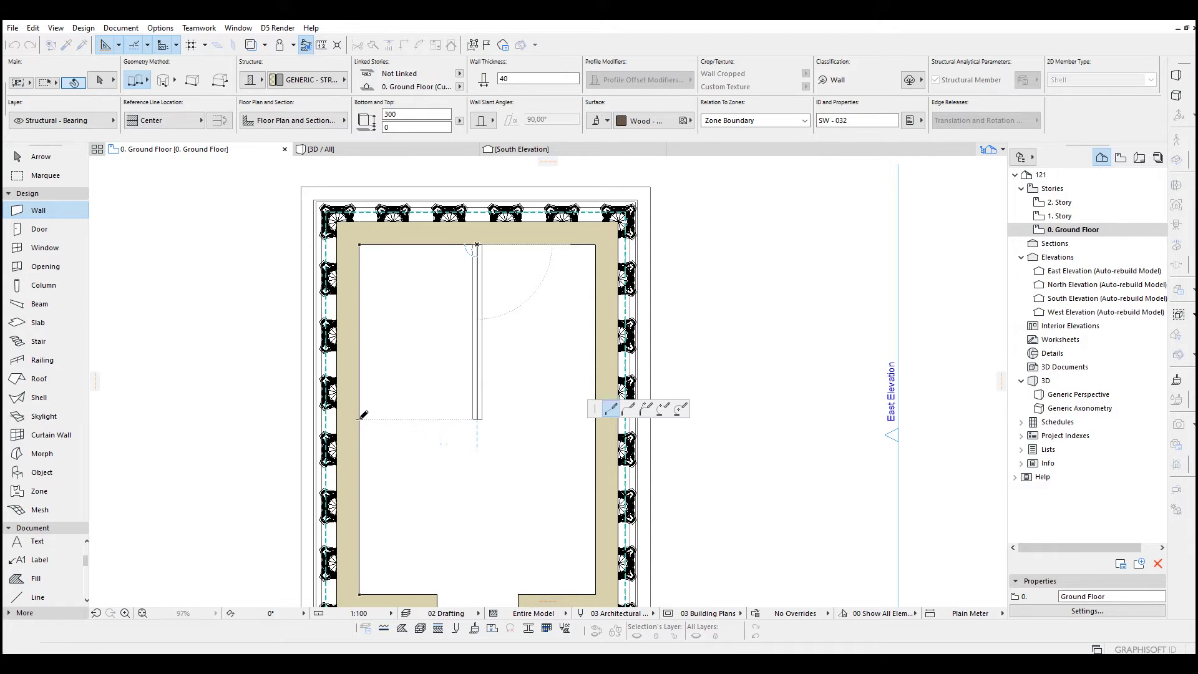
pyautogui.keyDown('shift'); pyautogui.click(363, 414); pyautogui.keyUp('shift')
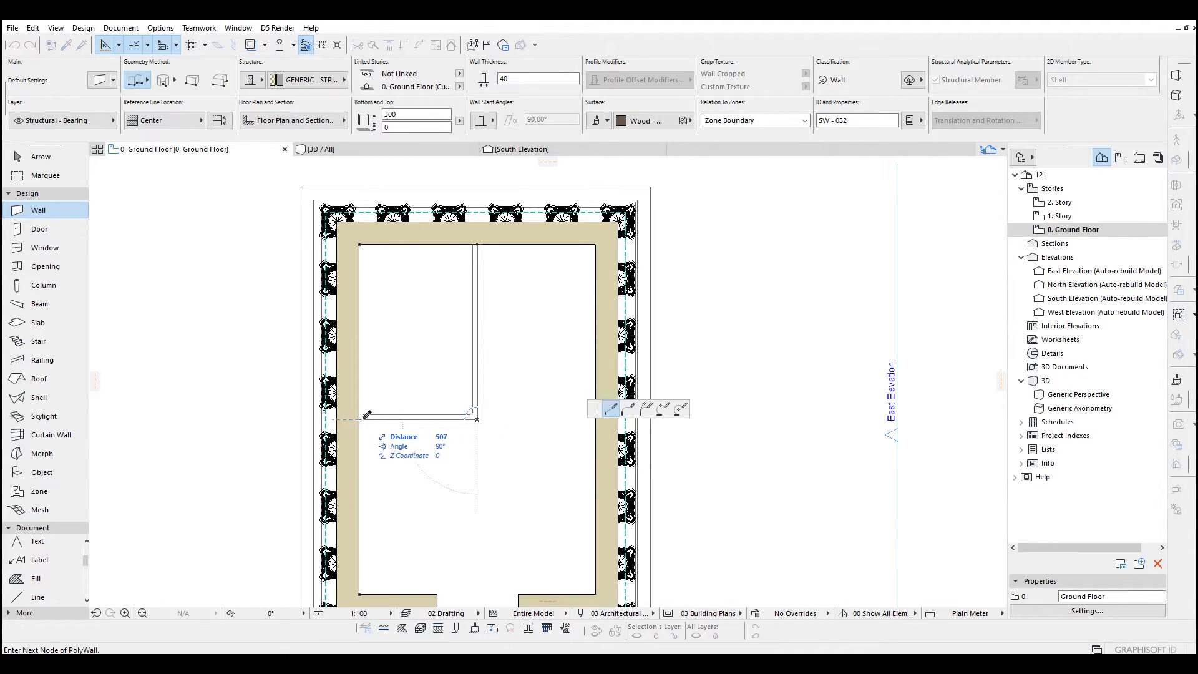
pyautogui.doubleClick(360, 416)
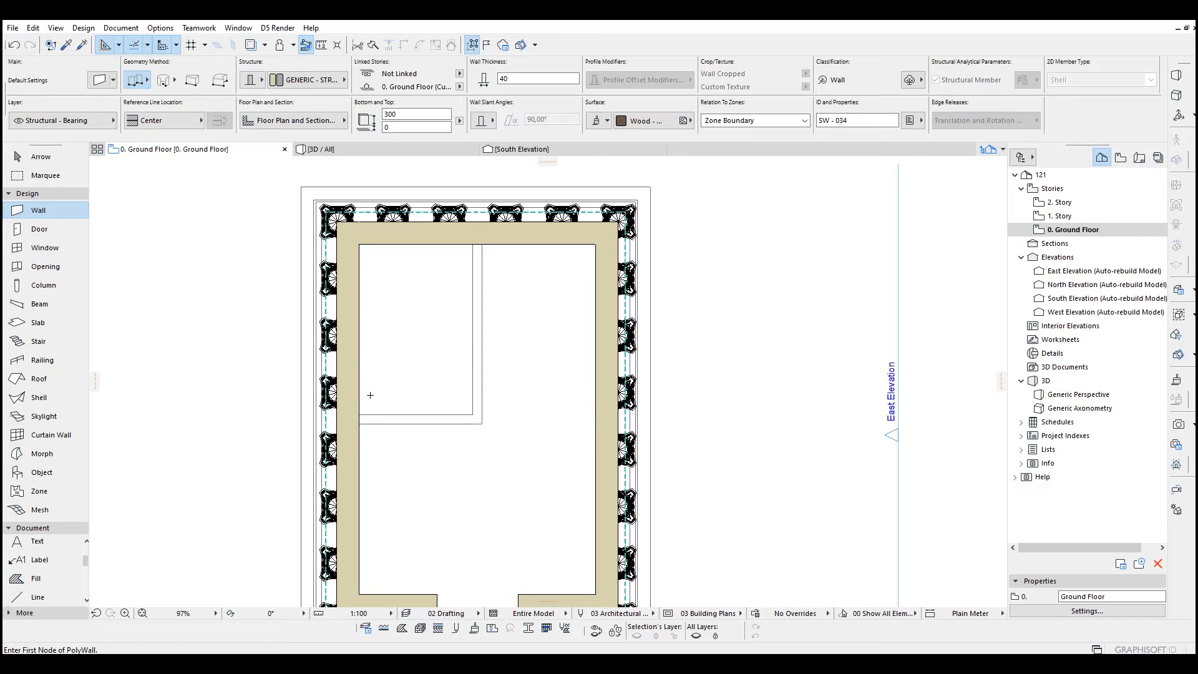
pyautogui.scroll(-2, 374, 393)
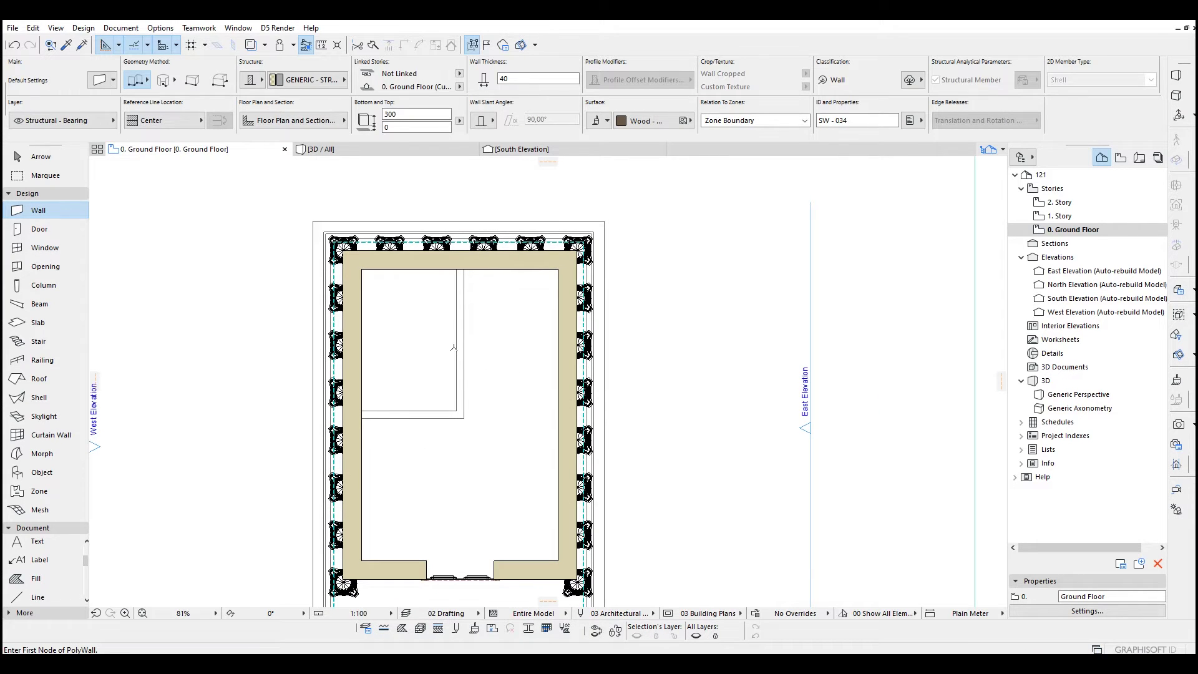
# - Bring the top of the small room into view and stop drawing walls
pyautogui.scroll(2, 454, 347)
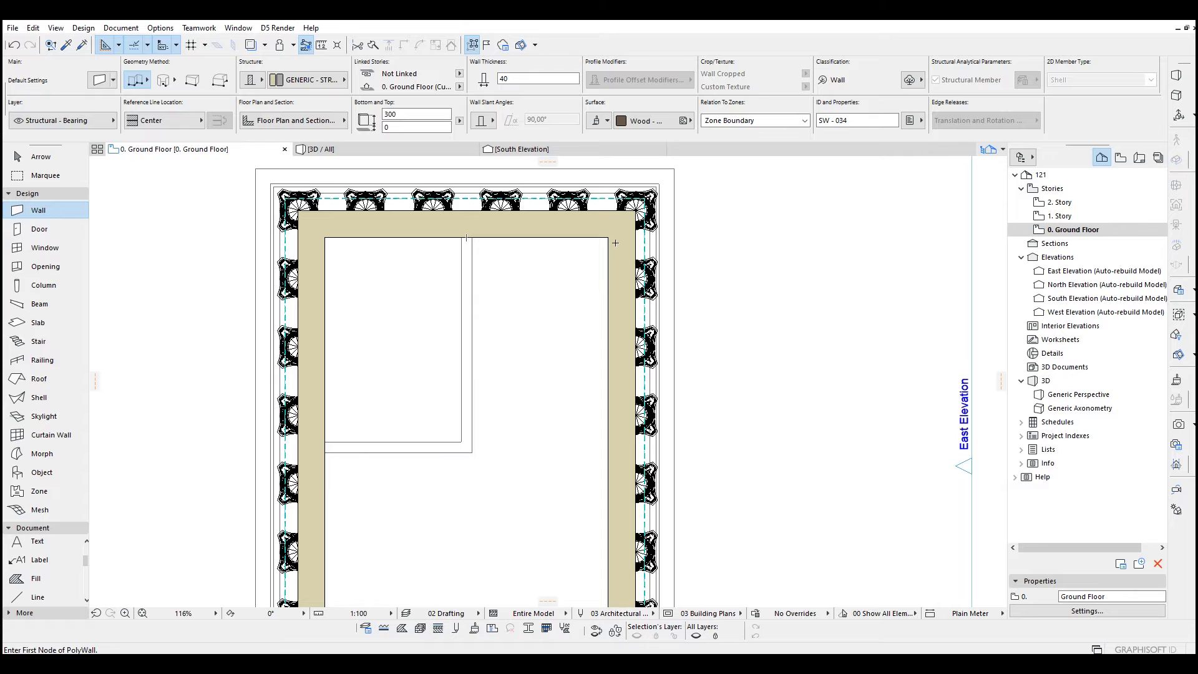
pyautogui.moveTo(336, 335); pyautogui.dragTo(332, 289, button='middle')
pyautogui.scroll(-2, 506, 341)
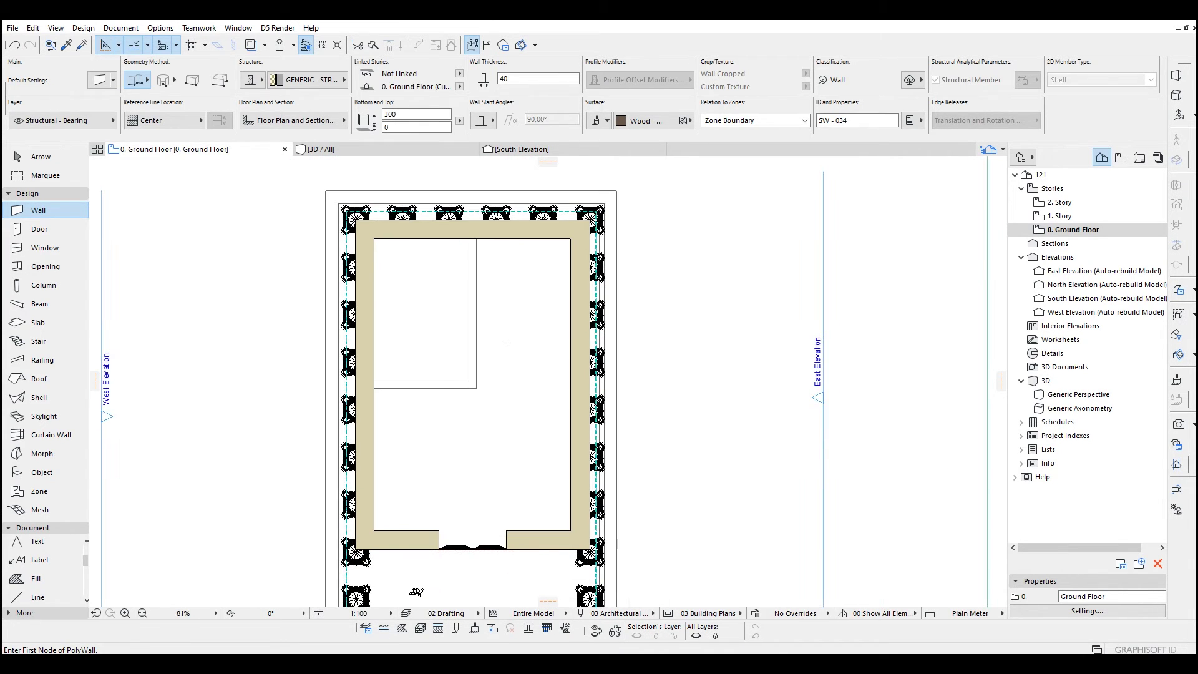
pyautogui.press('Escape')
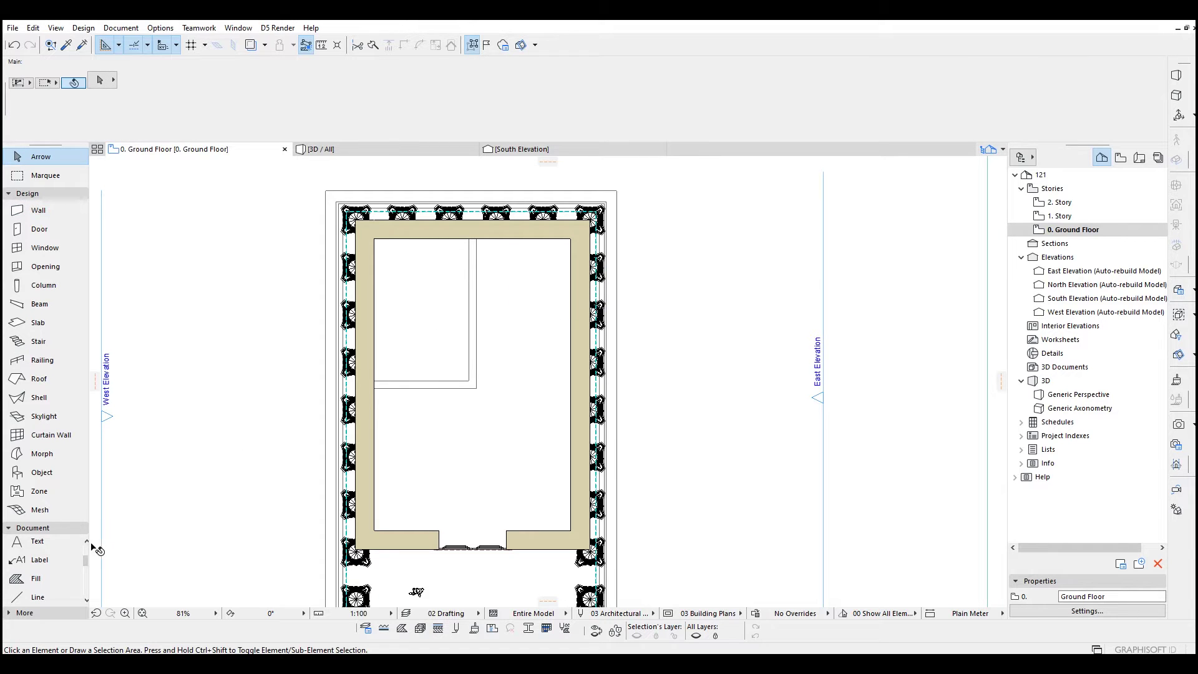
pyautogui.scroll(-2, 50, 549)
# - Draw a horizontal drafting line from the left inner wall across the small room
pyautogui.click(50, 544)
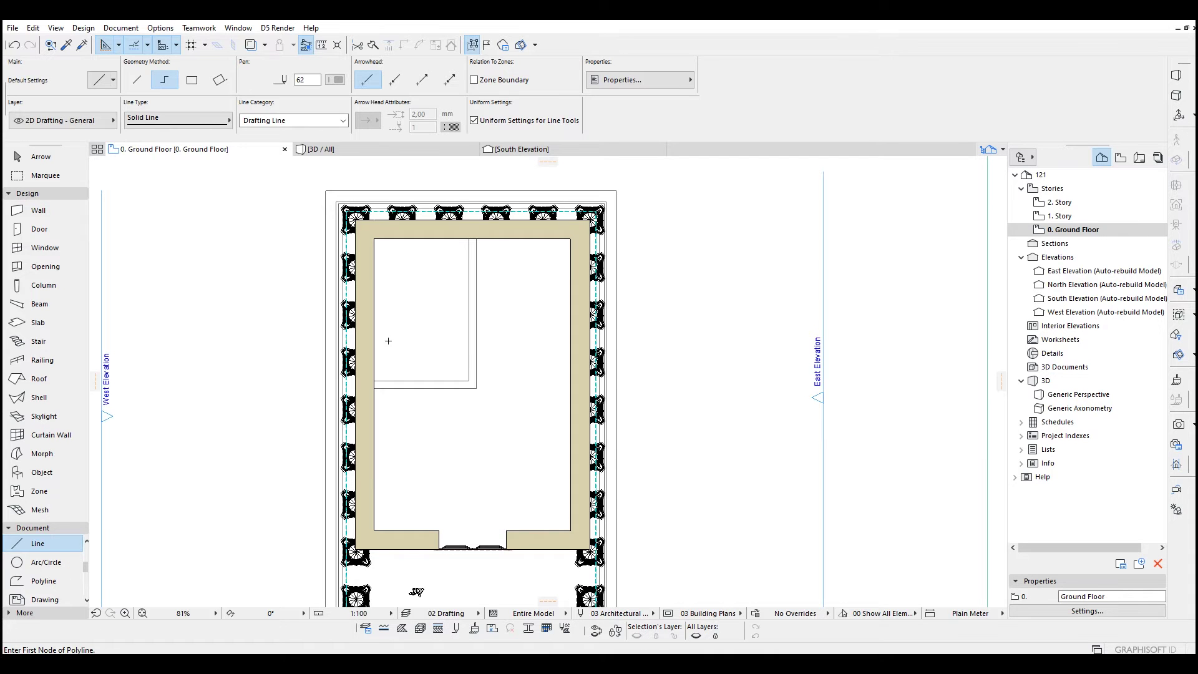
pyautogui.scroll(3, 389, 340)
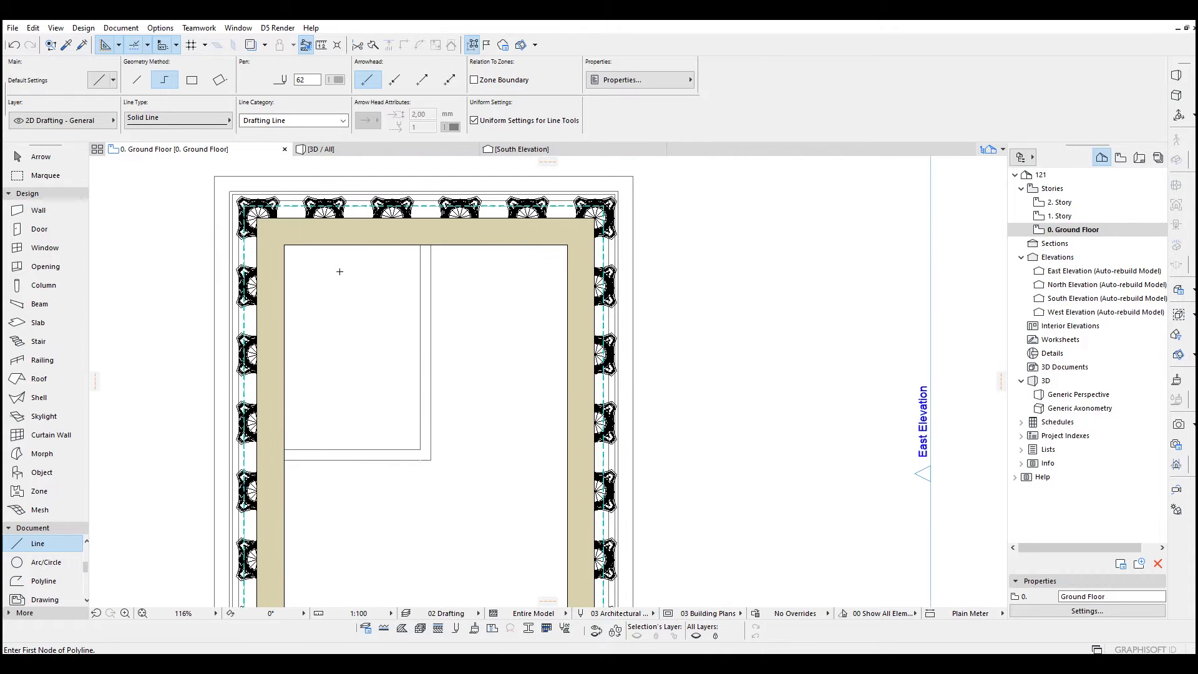
pyautogui.scroll(5, 340, 263)
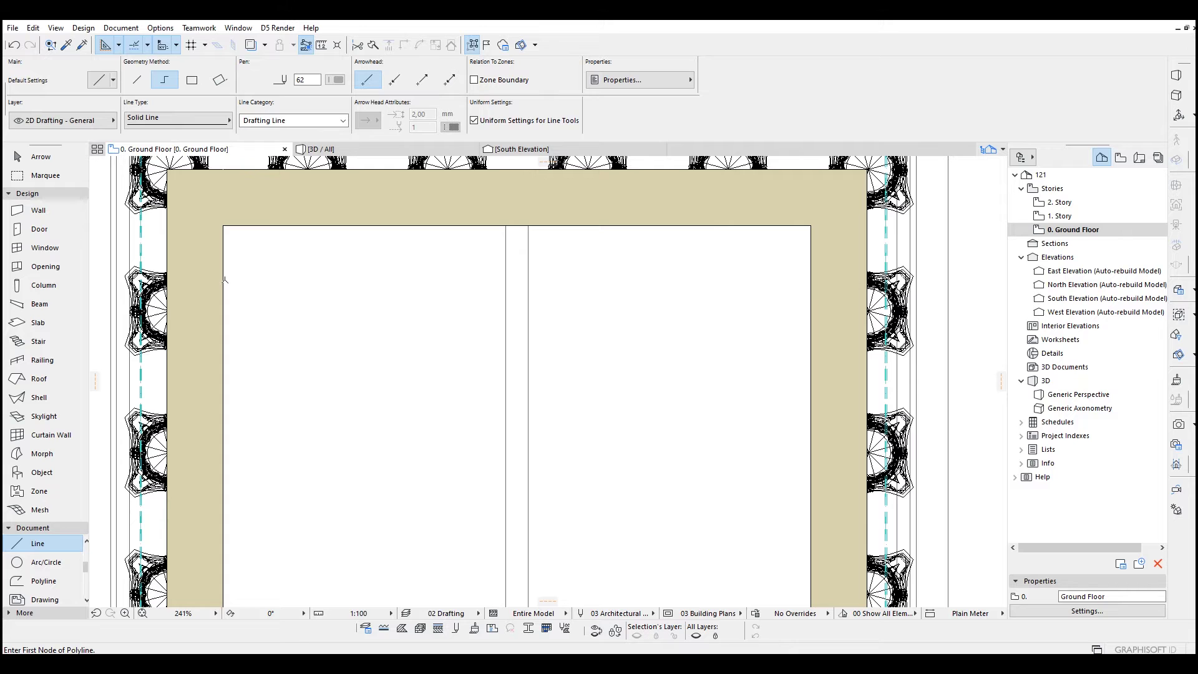
pyautogui.click(224, 280)
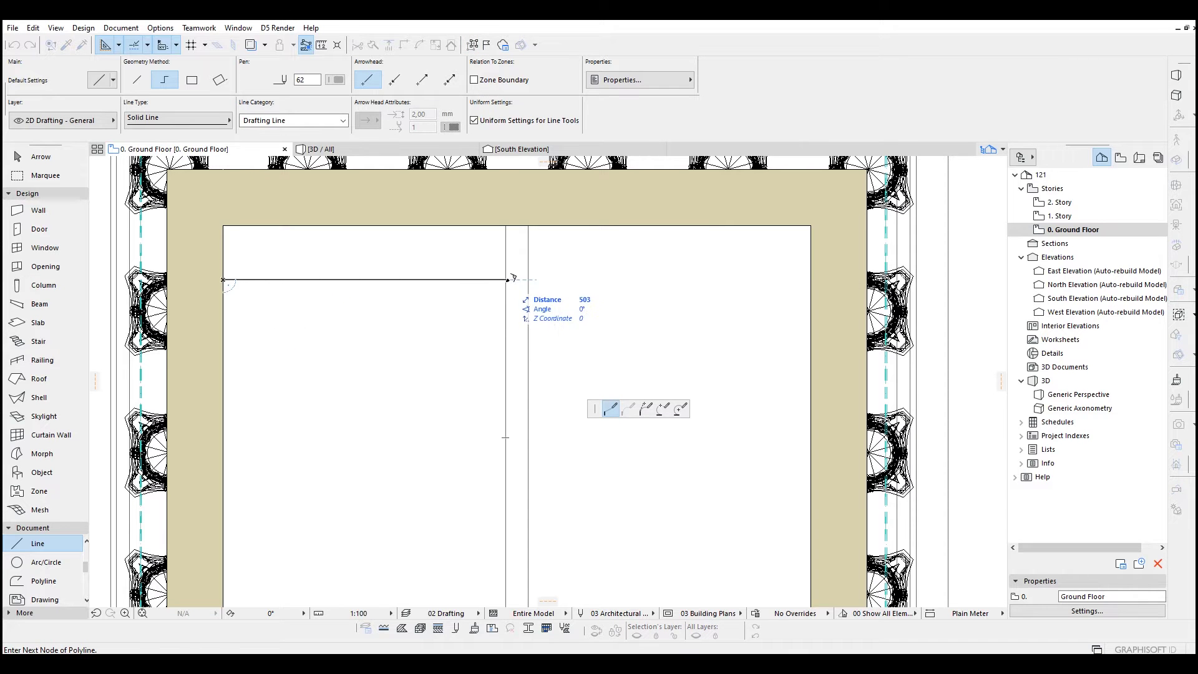
pyautogui.doubleClick(508, 280)
pyautogui.scroll(-2, 506, 281)
pyautogui.moveTo(413, 393); pyautogui.dragTo(420, 361, button='middle')
pyautogui.scroll(-1, 431, 319)
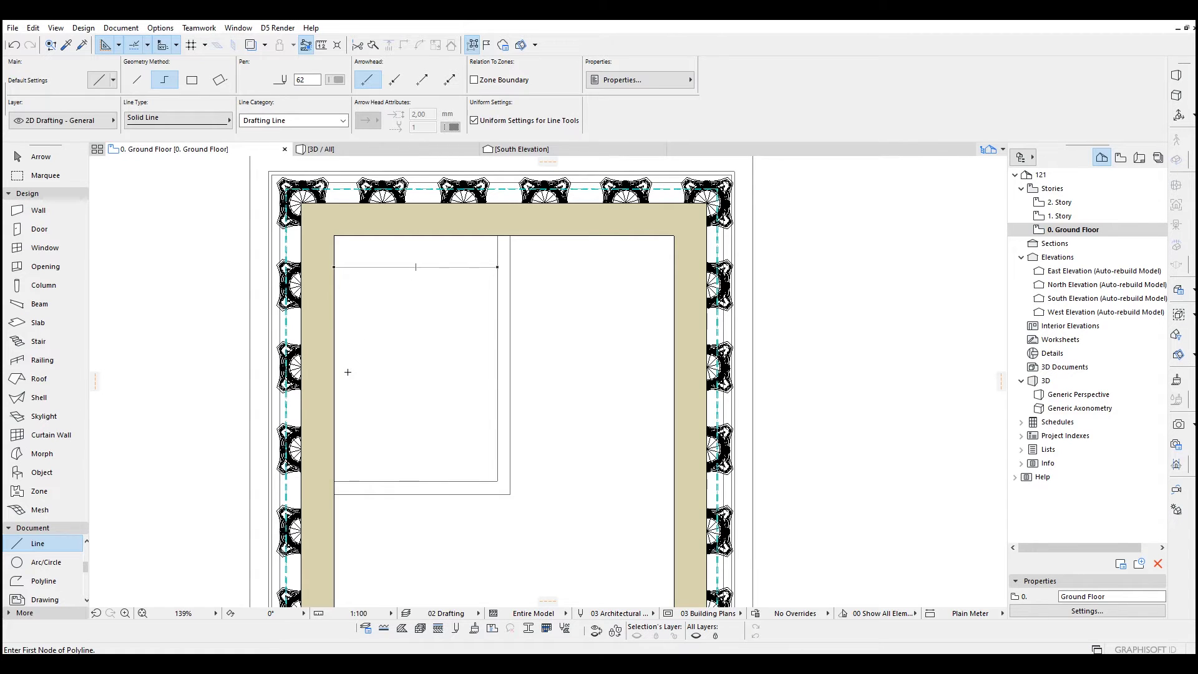
pyautogui.press('Escape')
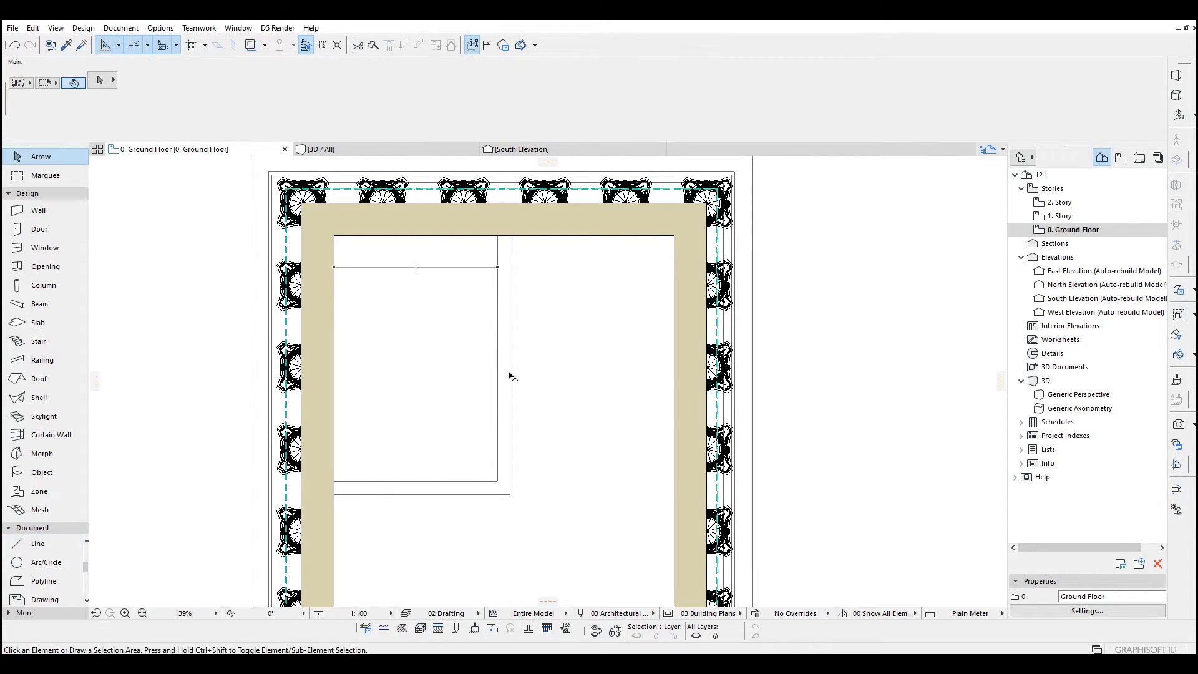
# - Draw a short test wall from the guide line with the interior wall's settings, then stretch it downward
pyautogui.keyDown('alt'); pyautogui.click(510, 364); pyautogui.keyUp('alt')
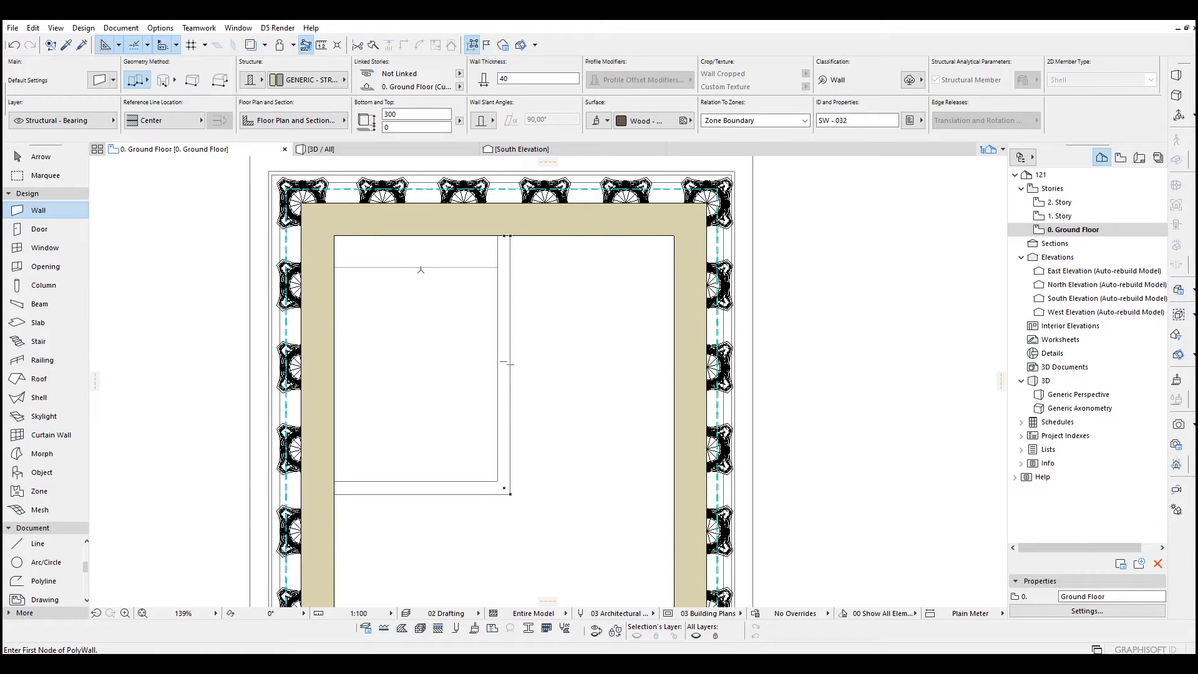
pyautogui.click(417, 267)
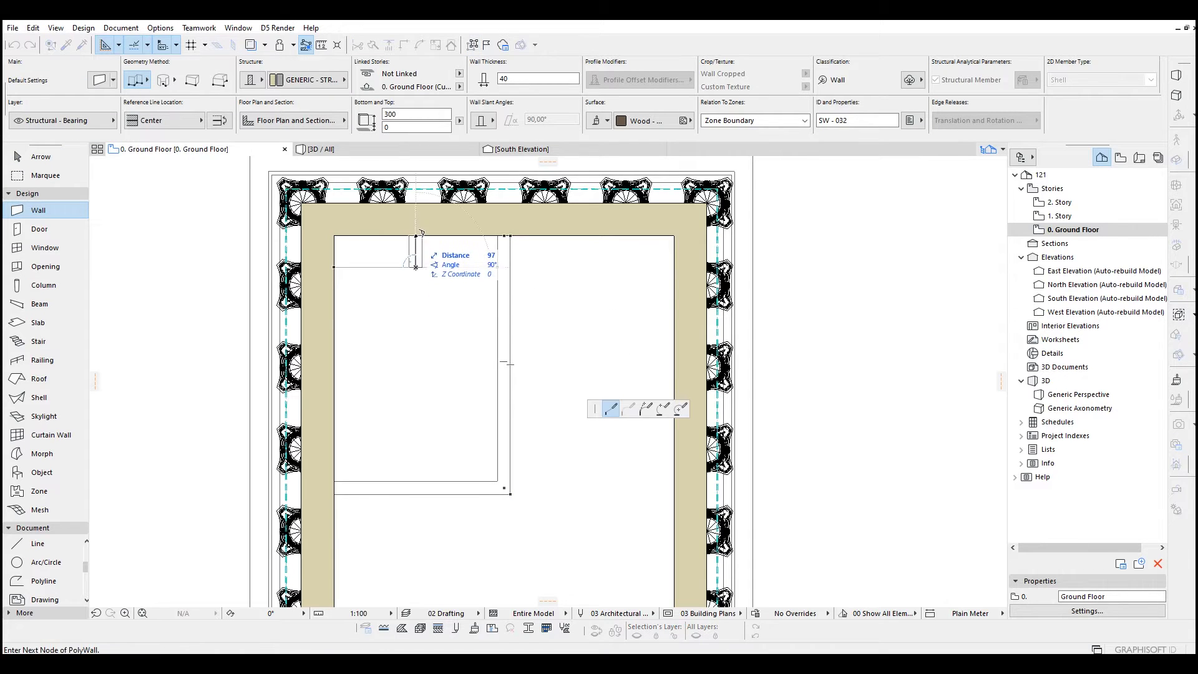
pyautogui.click(415, 236)
pyautogui.keyDown('shift'); pyautogui.click(417, 267); pyautogui.keyUp('shift')
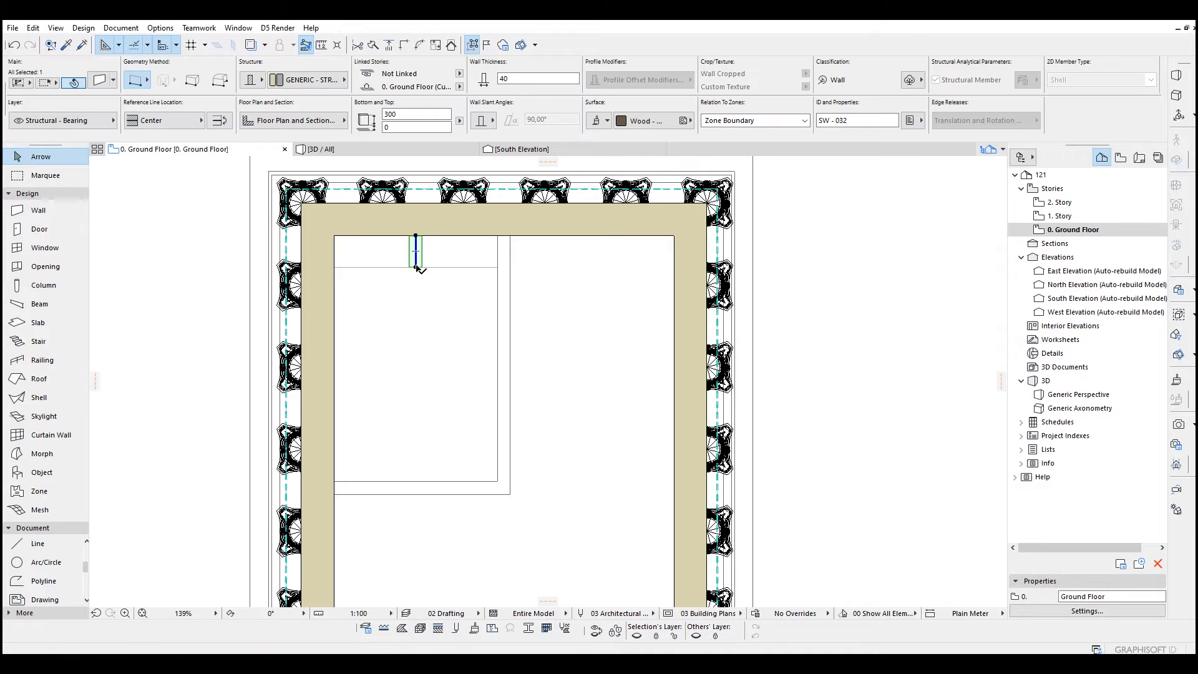
pyautogui.click(417, 268)
pyautogui.click(416, 320)
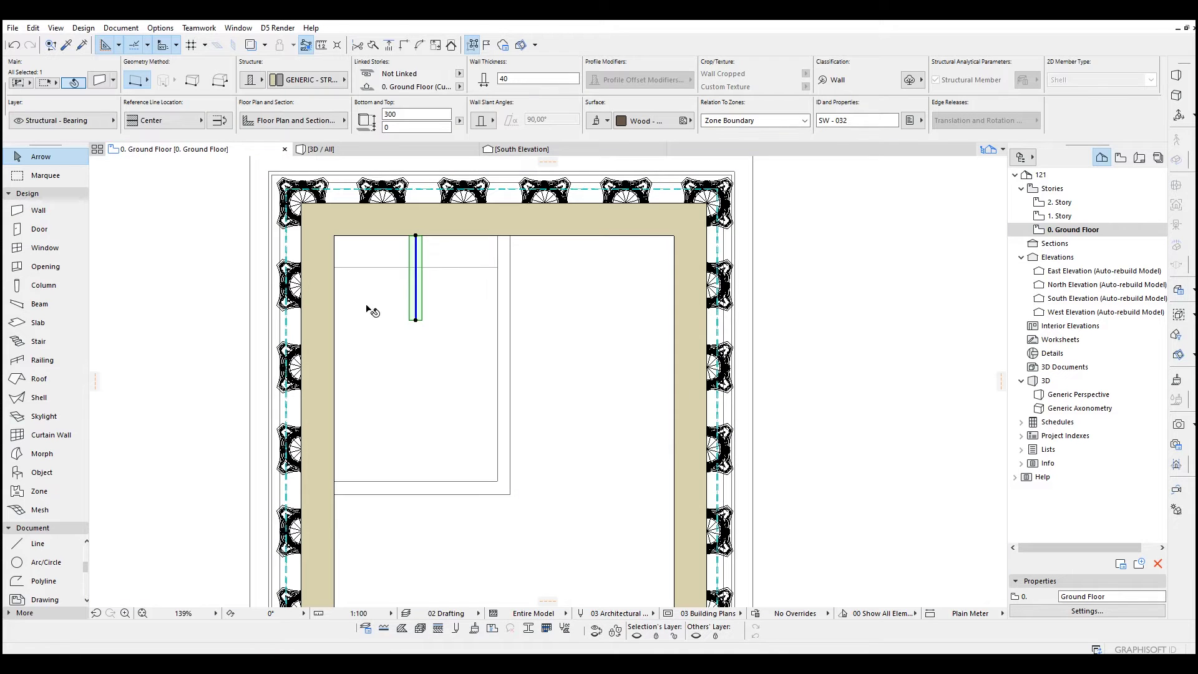
pyautogui.press('Escape')
# - Delete the drafting line together with the short test wall
pyautogui.scroll(-1, 401, 302)
pyautogui.moveTo(406, 304); pyautogui.dragTo(524, 313, button='middle')
pyautogui.click(490, 281)
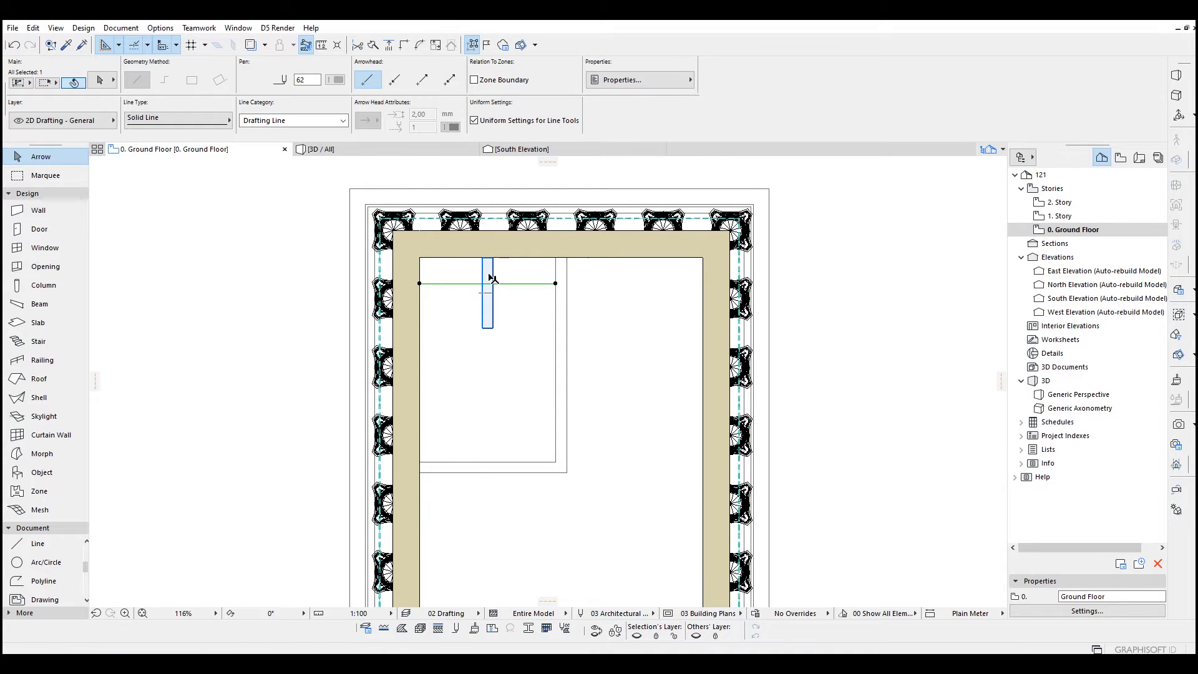
pyautogui.keyDown('shift'); pyautogui.click(493, 279); pyautogui.keyUp('shift')
pyautogui.press('Delete')
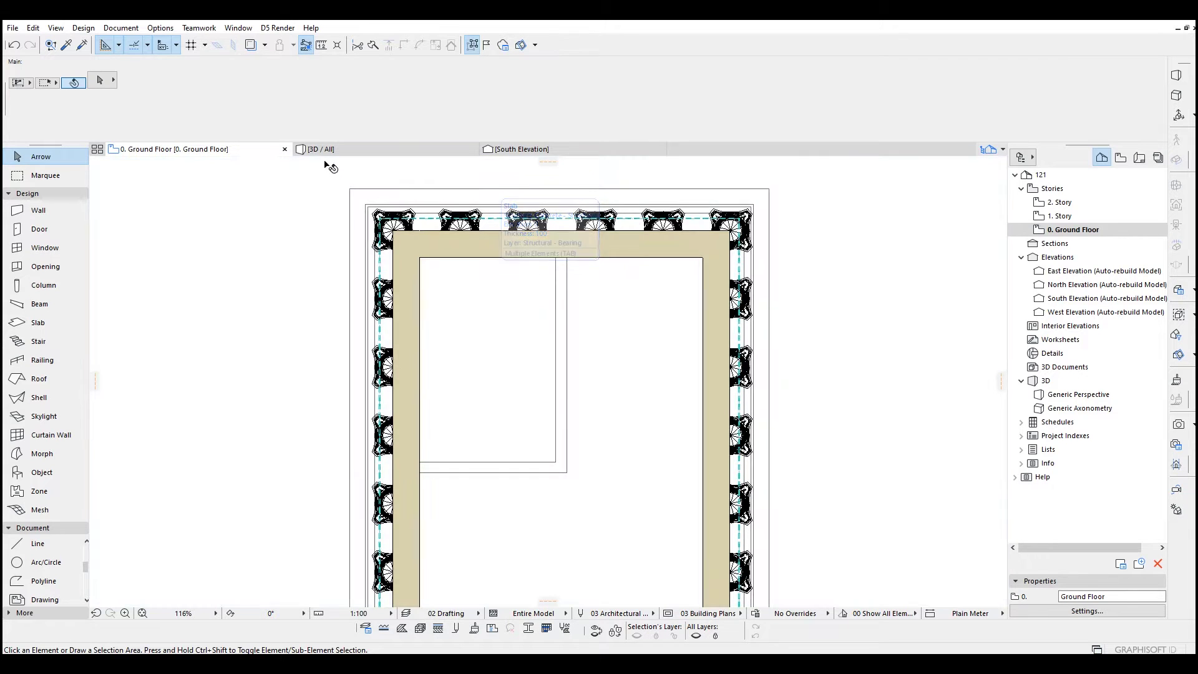
# - Show the Control Box palette from Window > Palettes
pyautogui.click(237, 30)
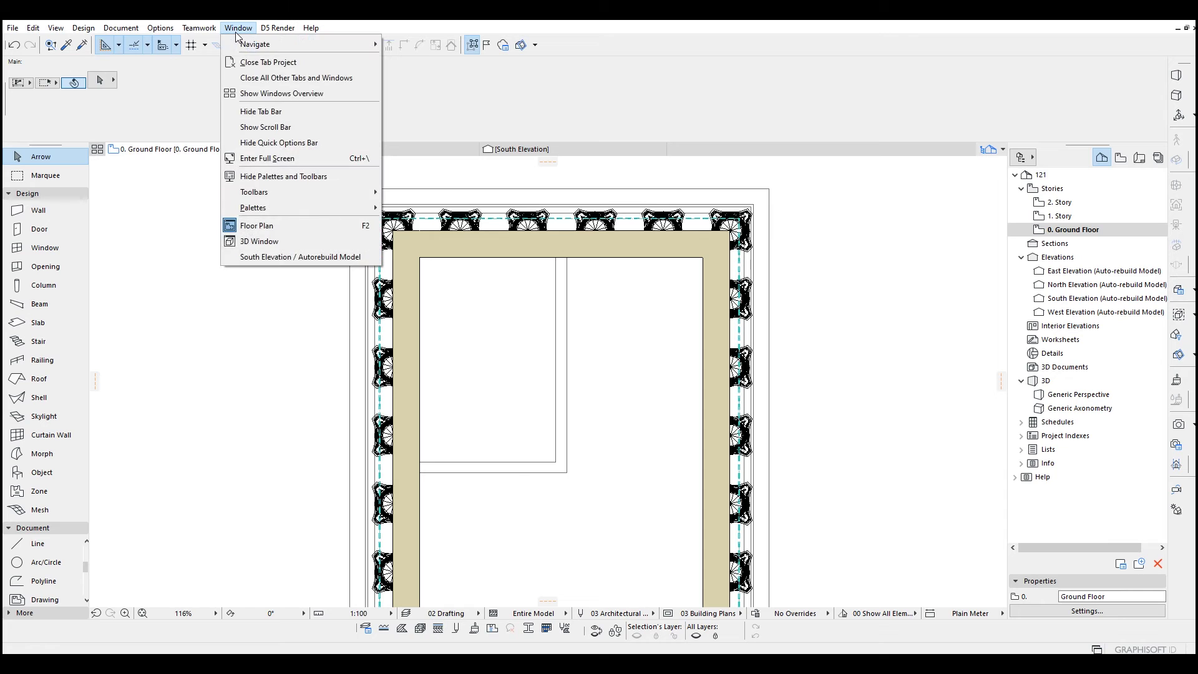
pyautogui.moveTo(308, 207)
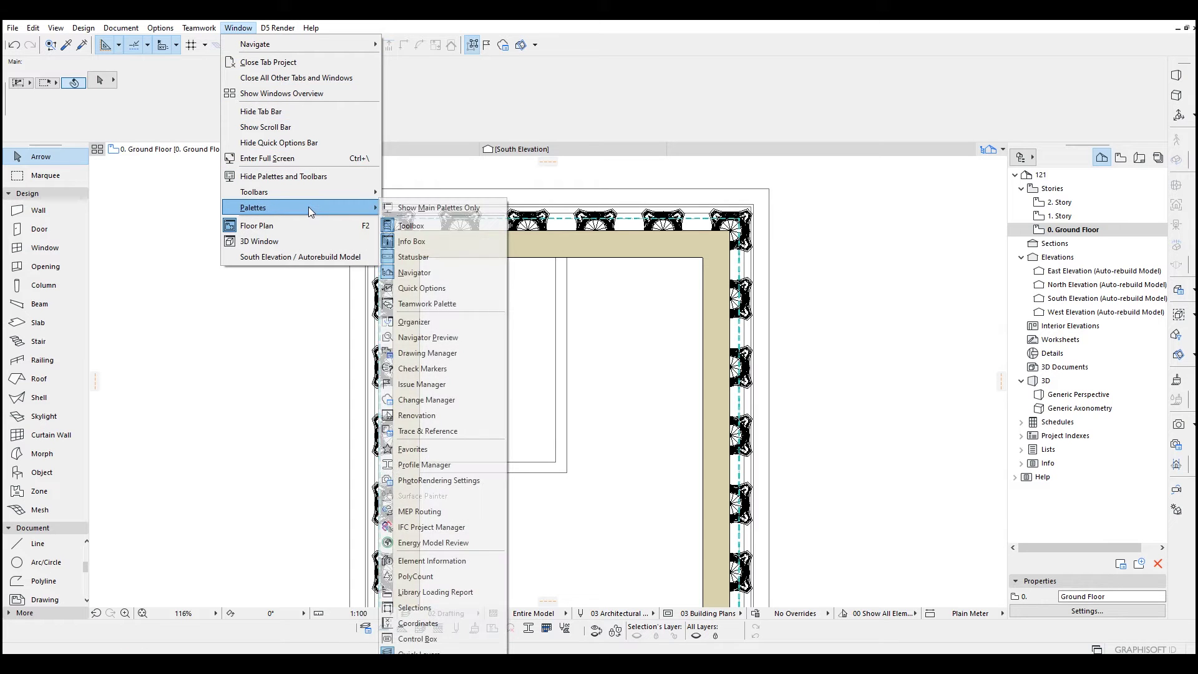
pyautogui.click(456, 643)
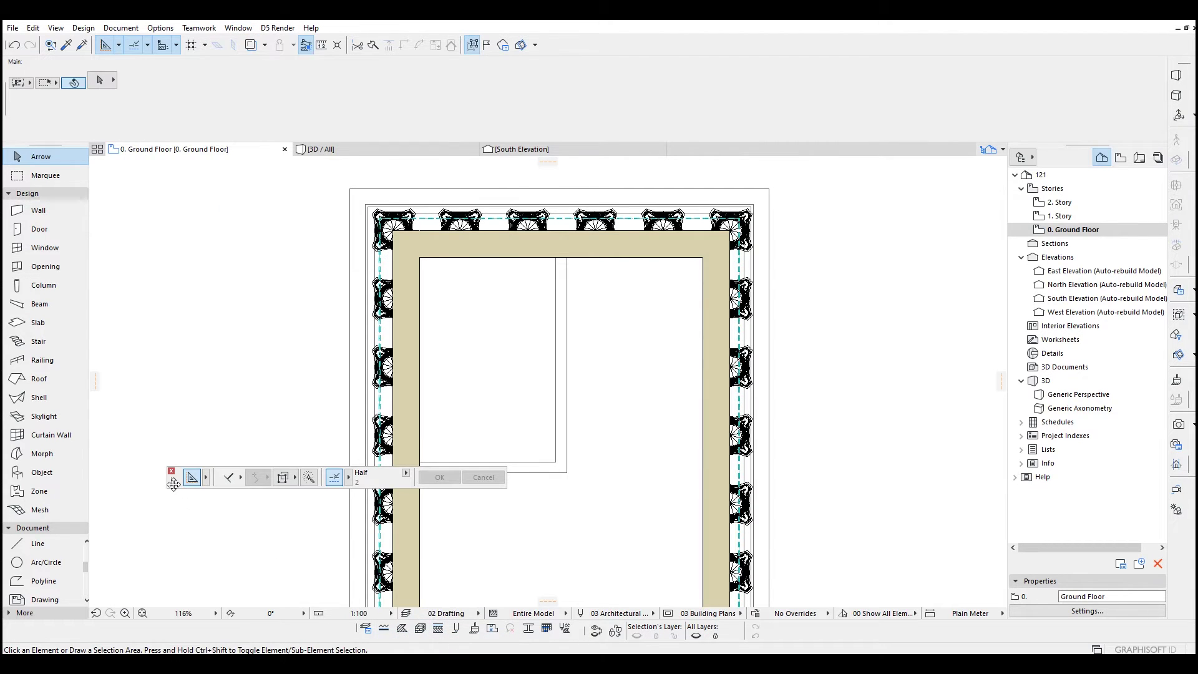
# - Dock the Control Box in the bottom toolbar row, shifting the Document and Layer toolbars left
pyautogui.moveTo(172, 484); pyautogui.dragTo(98, 630)
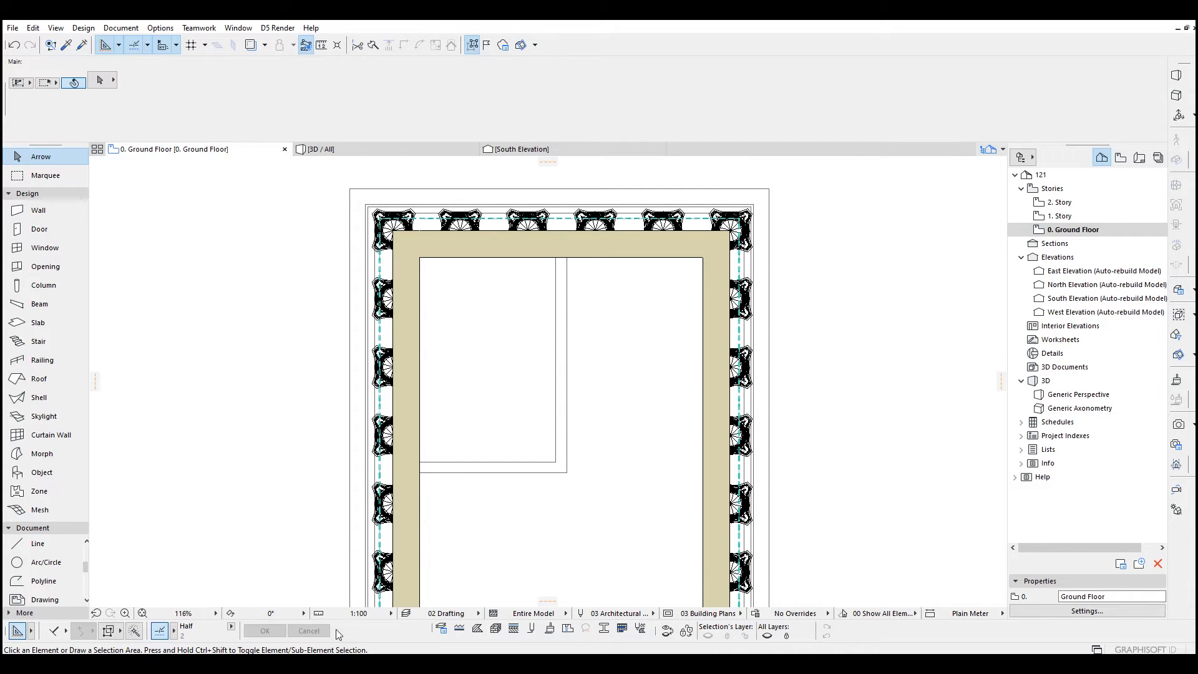
pyautogui.moveTo(432, 626); pyautogui.dragTo(347, 628)
pyautogui.moveTo(651, 638); pyautogui.dragTo(573, 629)
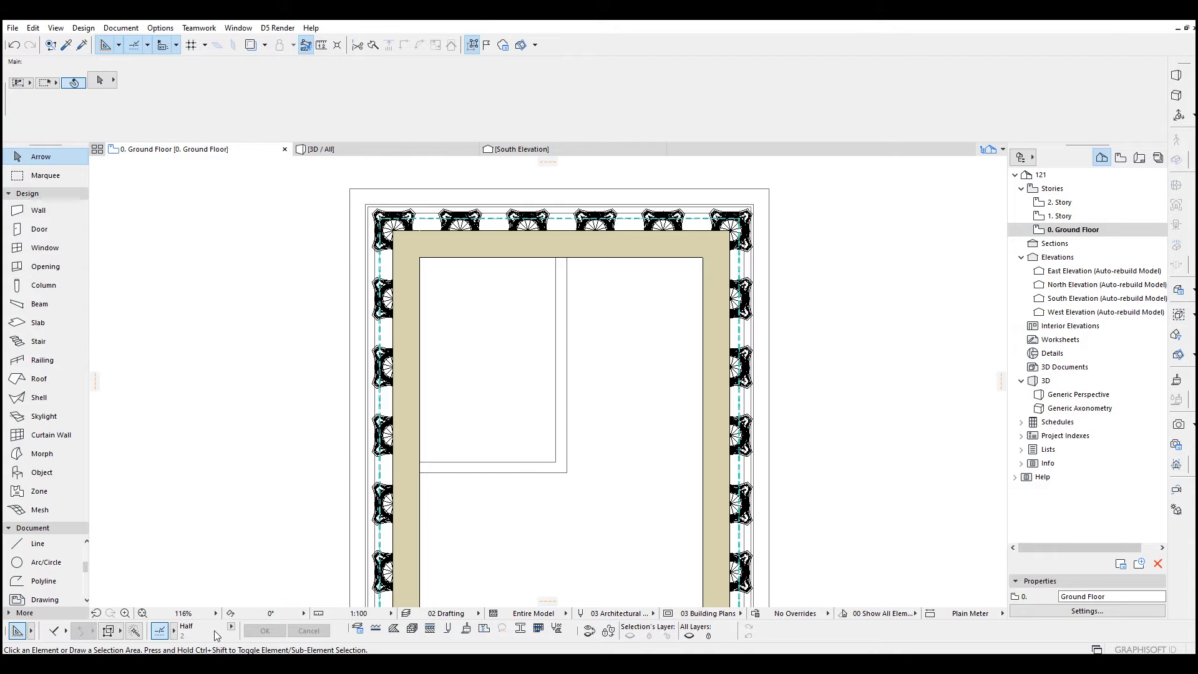
pyautogui.click(232, 629)
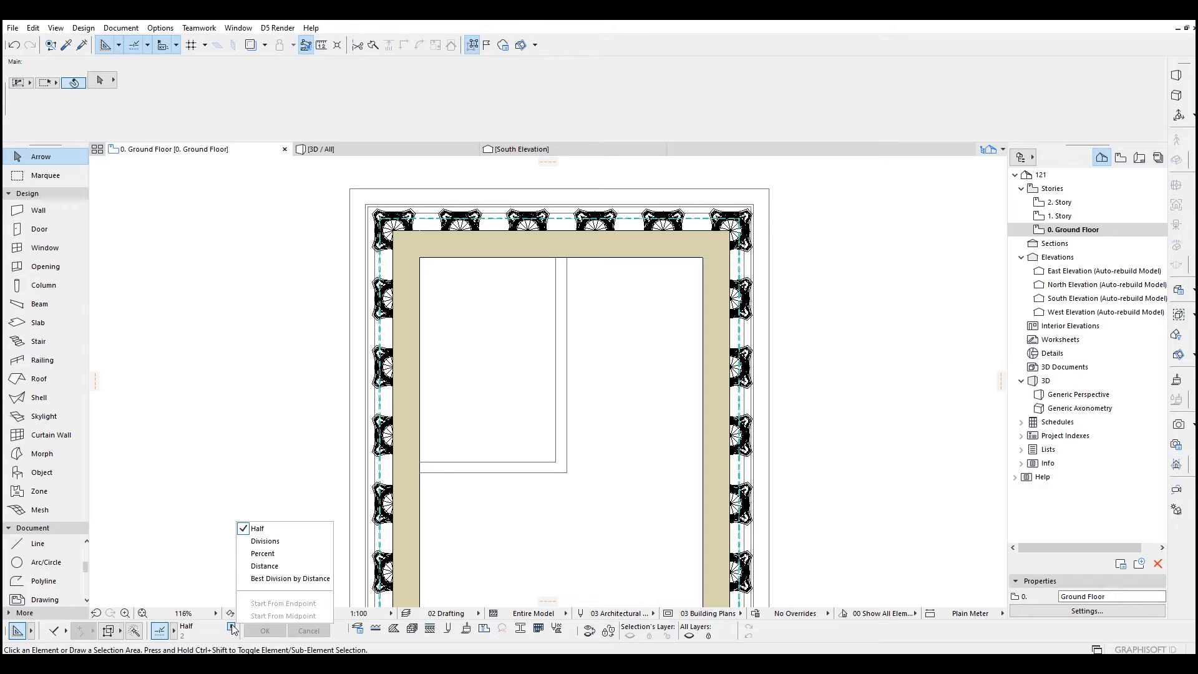
# - Keep the snap division at Half and set special snapping to Between Intersection Points
pyautogui.click(232, 628)
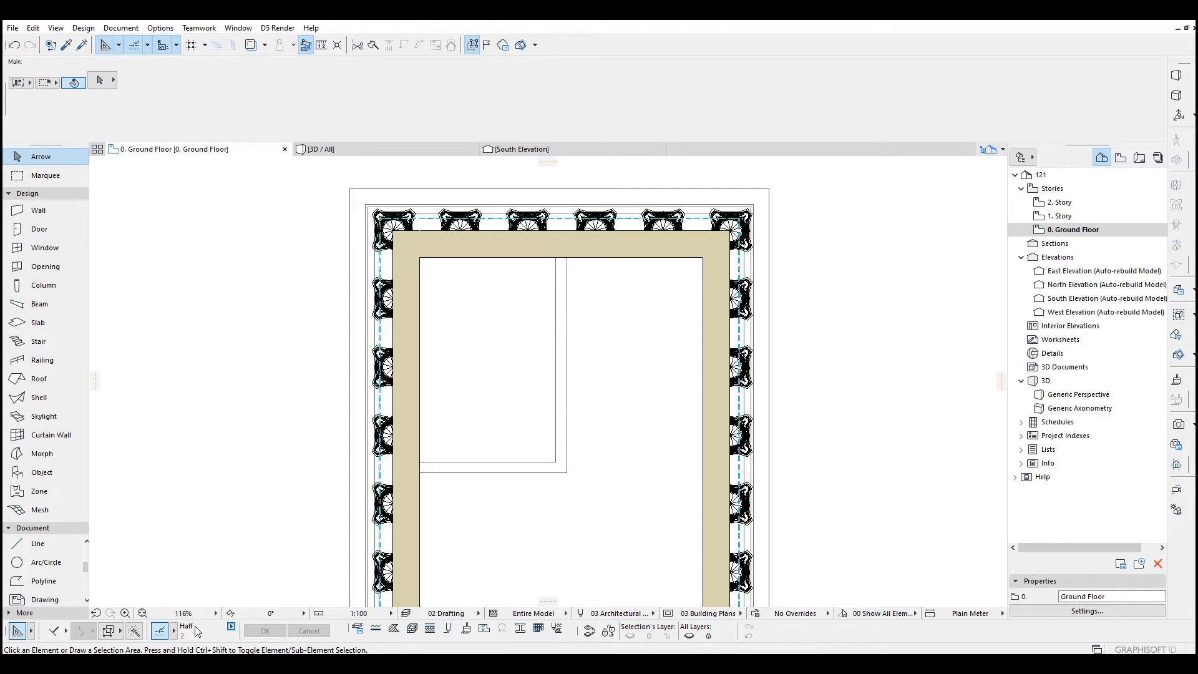
pyautogui.click(176, 631)
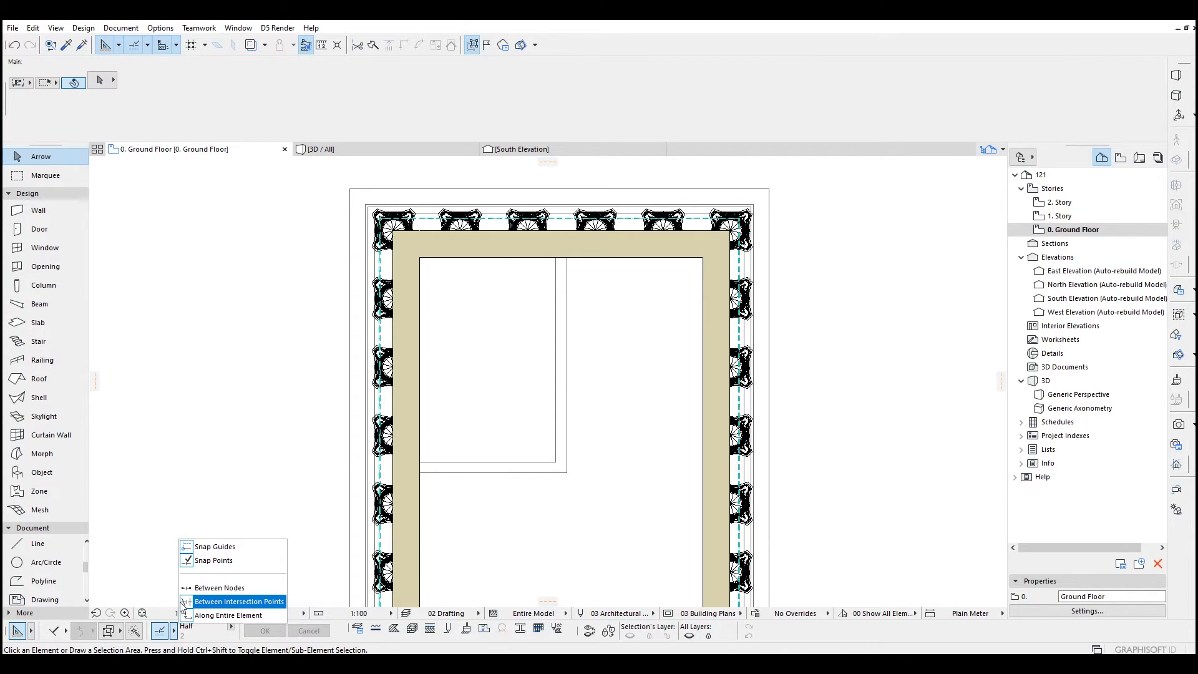
pyautogui.click(199, 603)
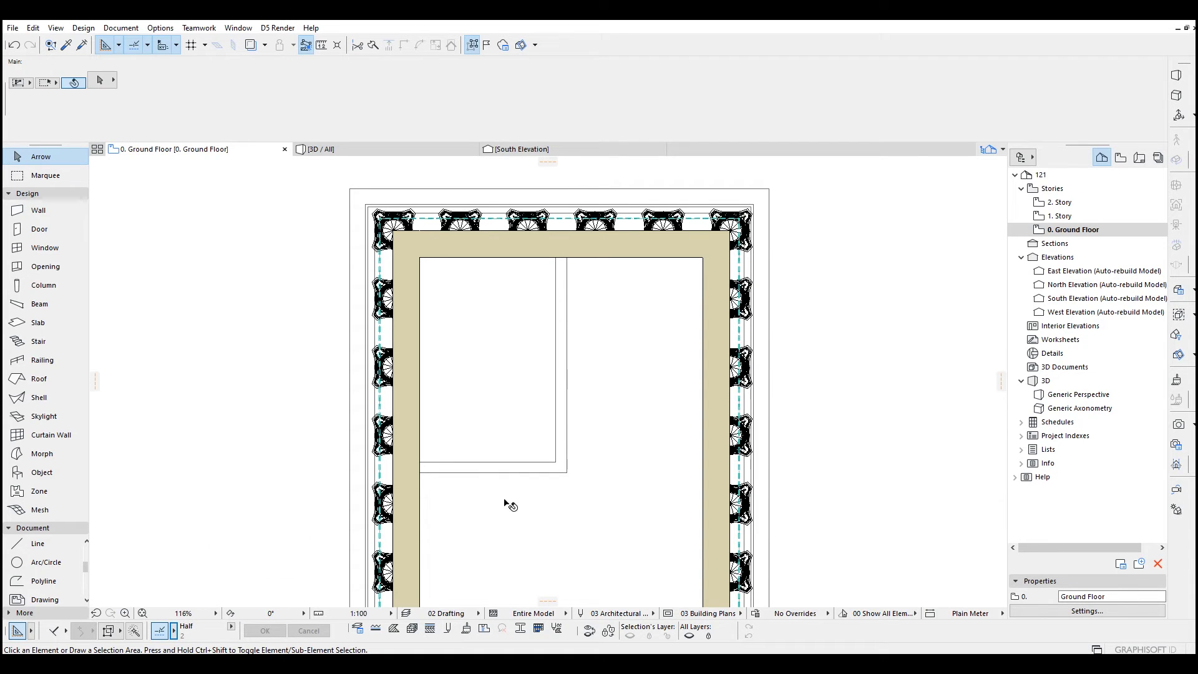
pyautogui.keyDown('alt'); pyautogui.click(508, 472); pyautogui.keyUp('alt')
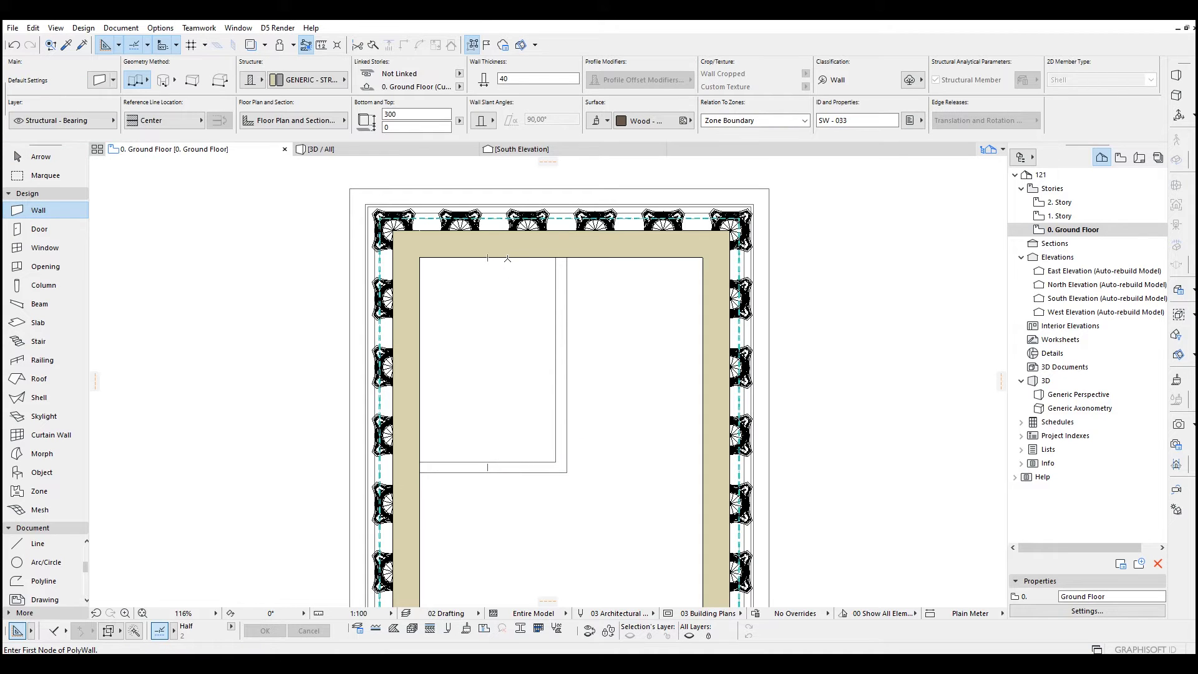
# - Draw a vertical inner wall from the top wall and a horizontal wall branching off its side
pyautogui.click(488, 257)
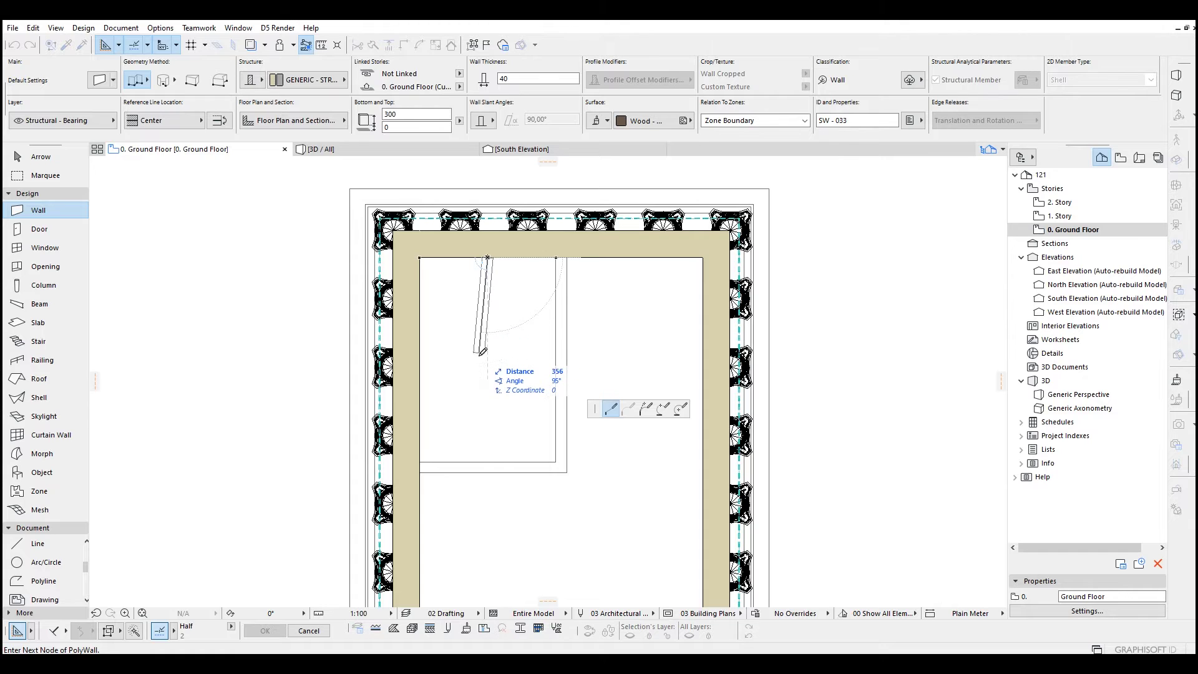
pyautogui.doubleClick(488, 372)
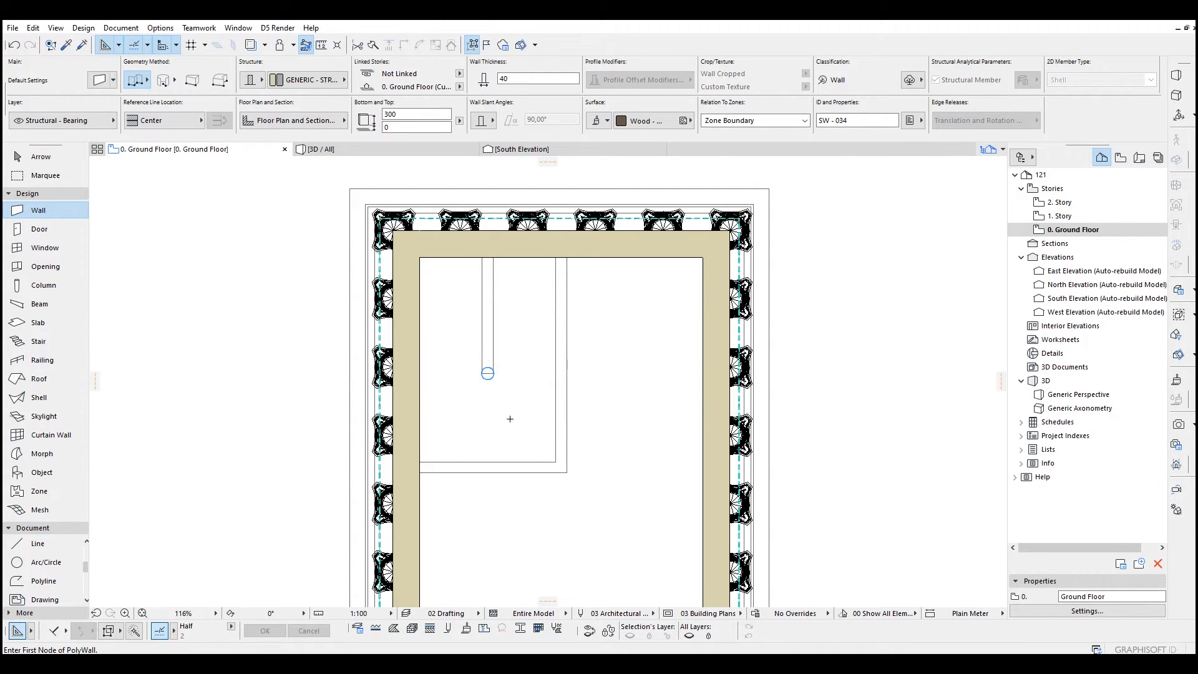
pyautogui.click(493, 315)
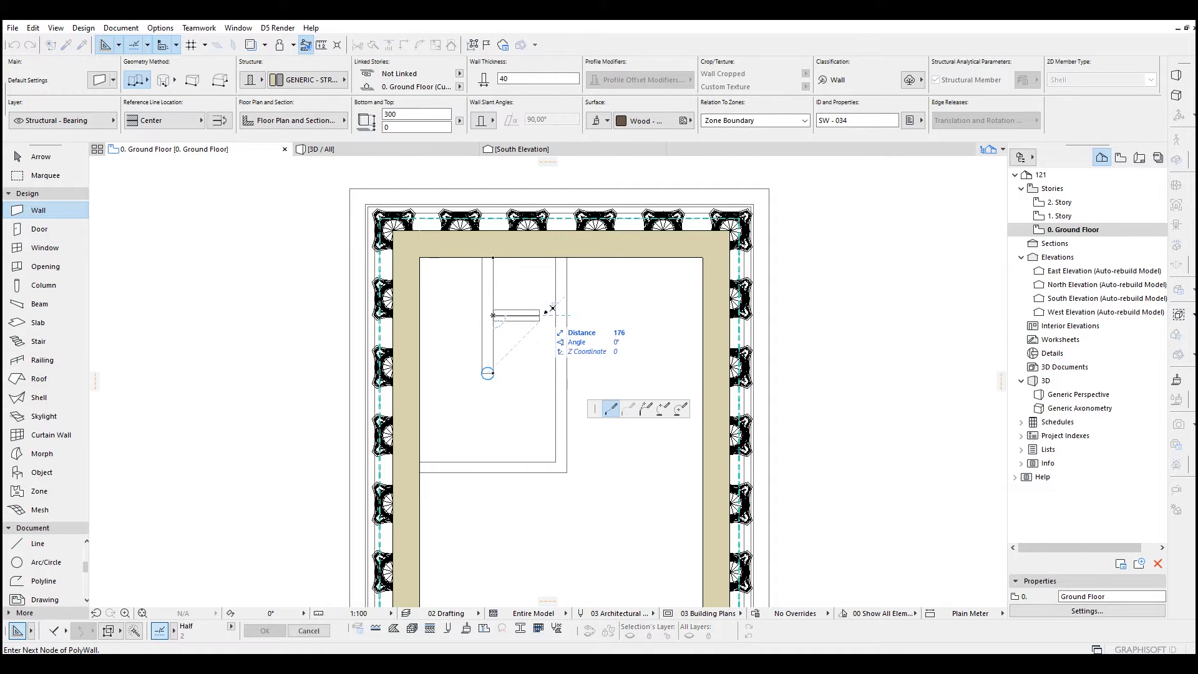
pyautogui.doubleClick(556, 312)
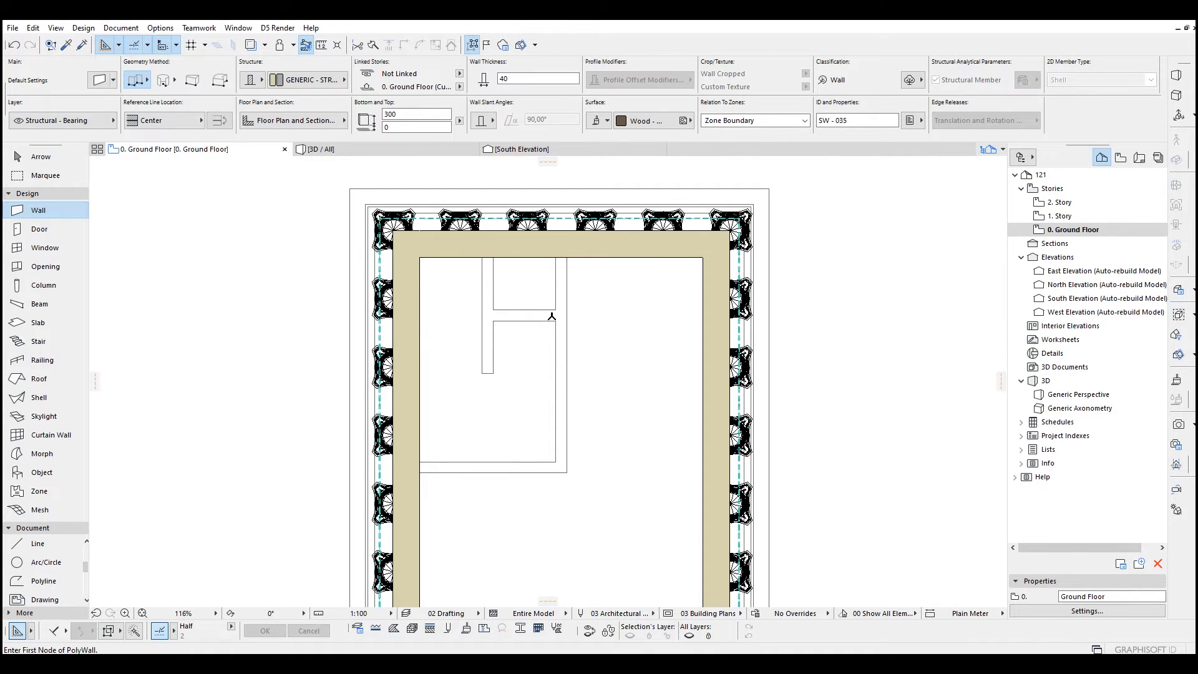
# - Draw a small U-shaped notch wall below the horizontal wall
pyautogui.click(518, 321)
pyautogui.click(518, 338)
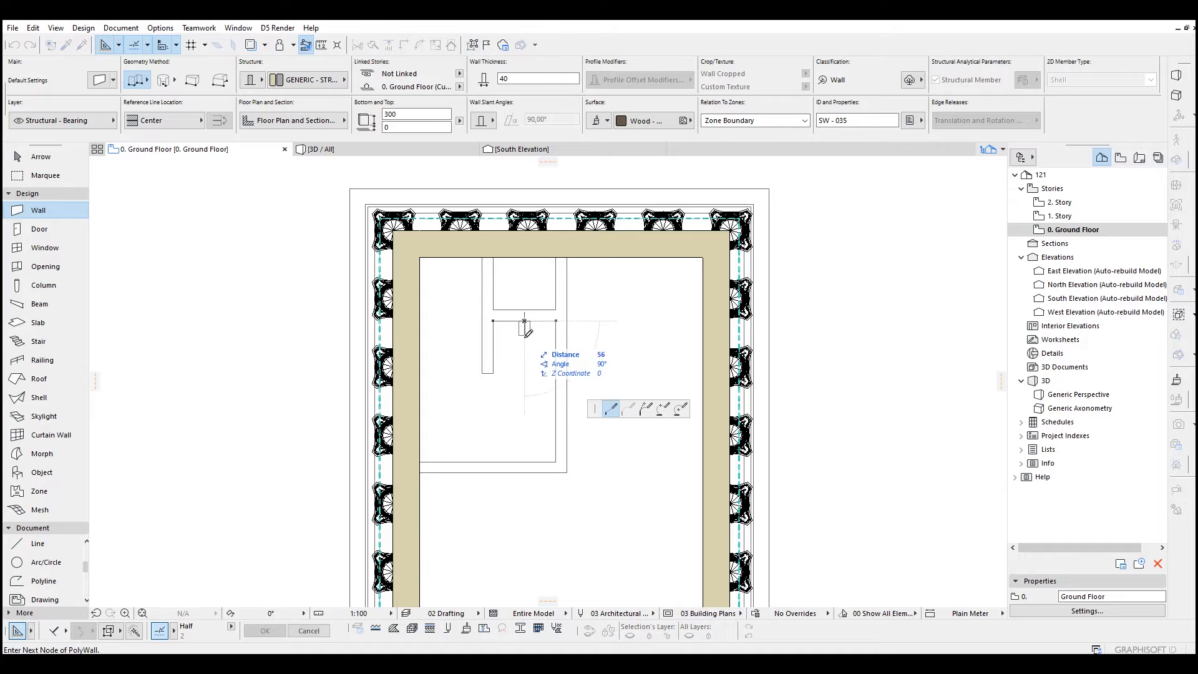
pyautogui.click(530, 339)
pyautogui.doubleClick(530, 320)
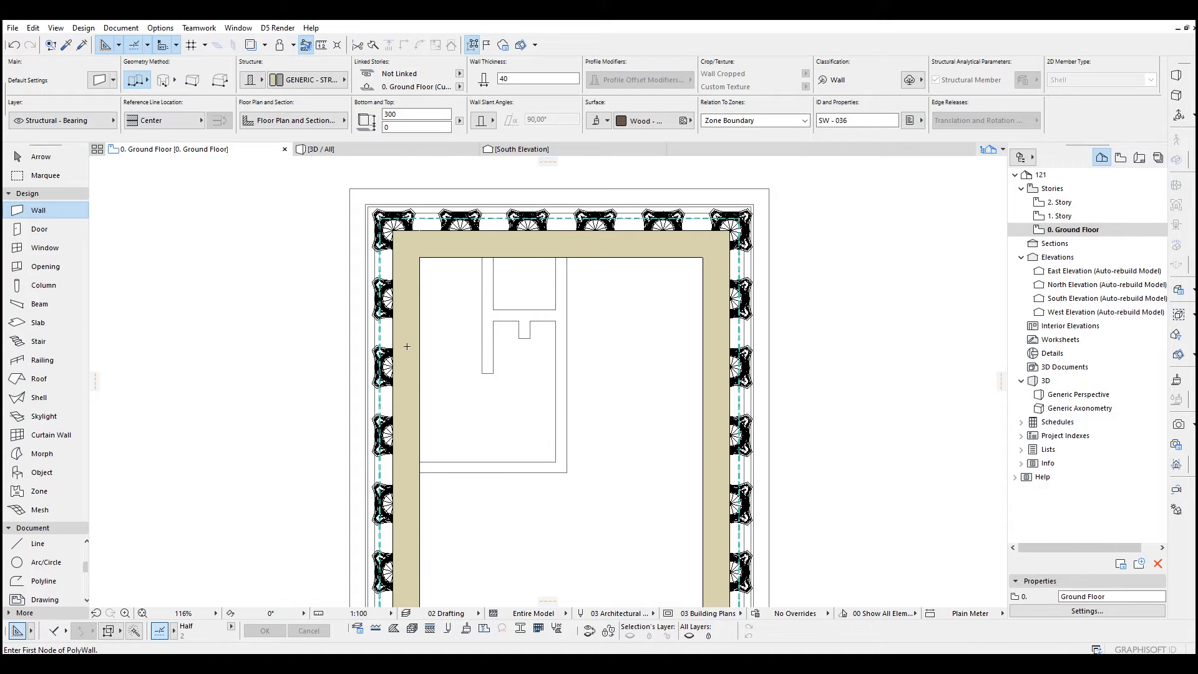
# - Check the walls in the 3D perspective view, then return to the Ground Floor plan
pyautogui.scroll(-2, 407, 345)
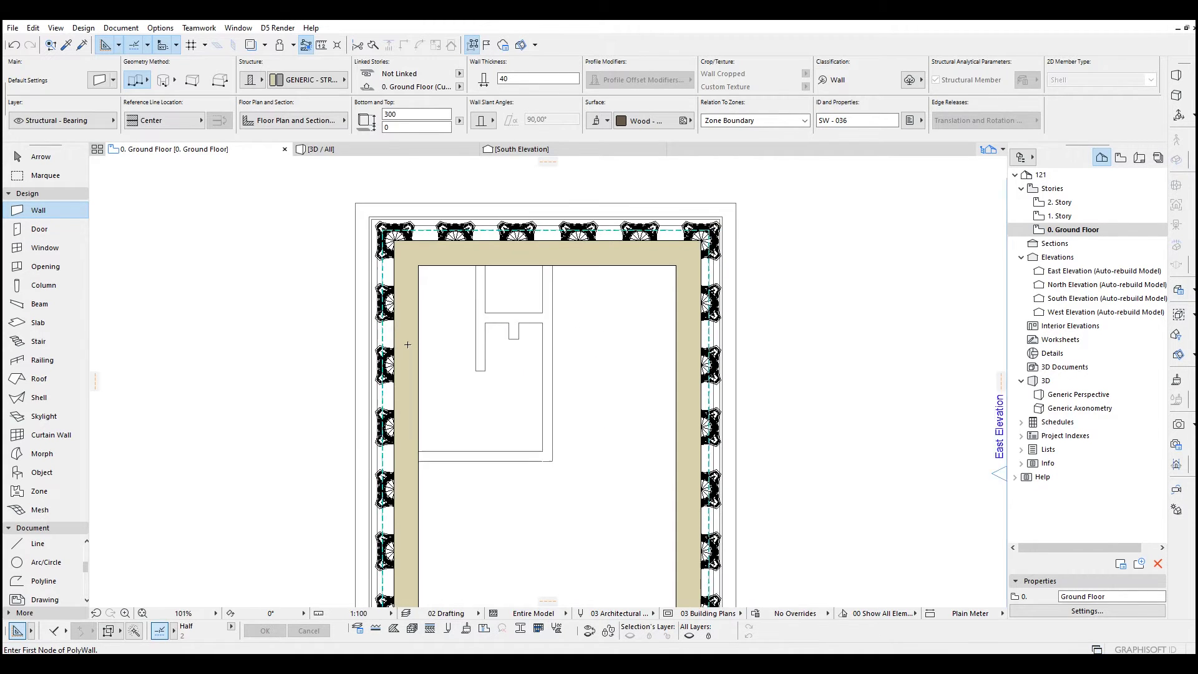
pyautogui.press('F3')
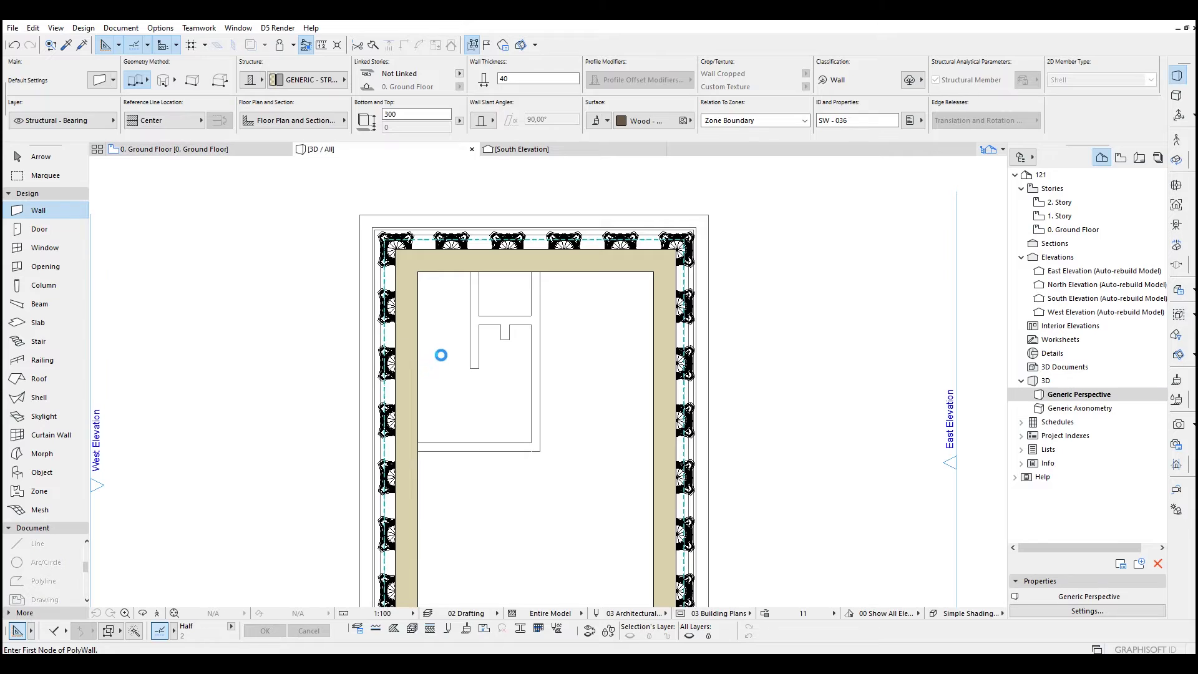
pyautogui.scroll(-5, 527, 358)
pyautogui.keyDown('shift'); pyautogui.moveTo(597, 372); pyautogui.dragTo(642, 475, button='middle'); pyautogui.keyUp('shift')
pyautogui.press('Escape')
pyautogui.scroll(2, 530, 493)
pyautogui.moveTo(529, 493)
pyautogui.keyDown('shift'); pyautogui.mouseDown(button='middle')
pyautogui.moveTo(599, 442)
pyautogui.moveTo(542, 439)
pyautogui.mouseUp(button='middle'); pyautogui.keyUp('shift')
pyautogui.press('F2')
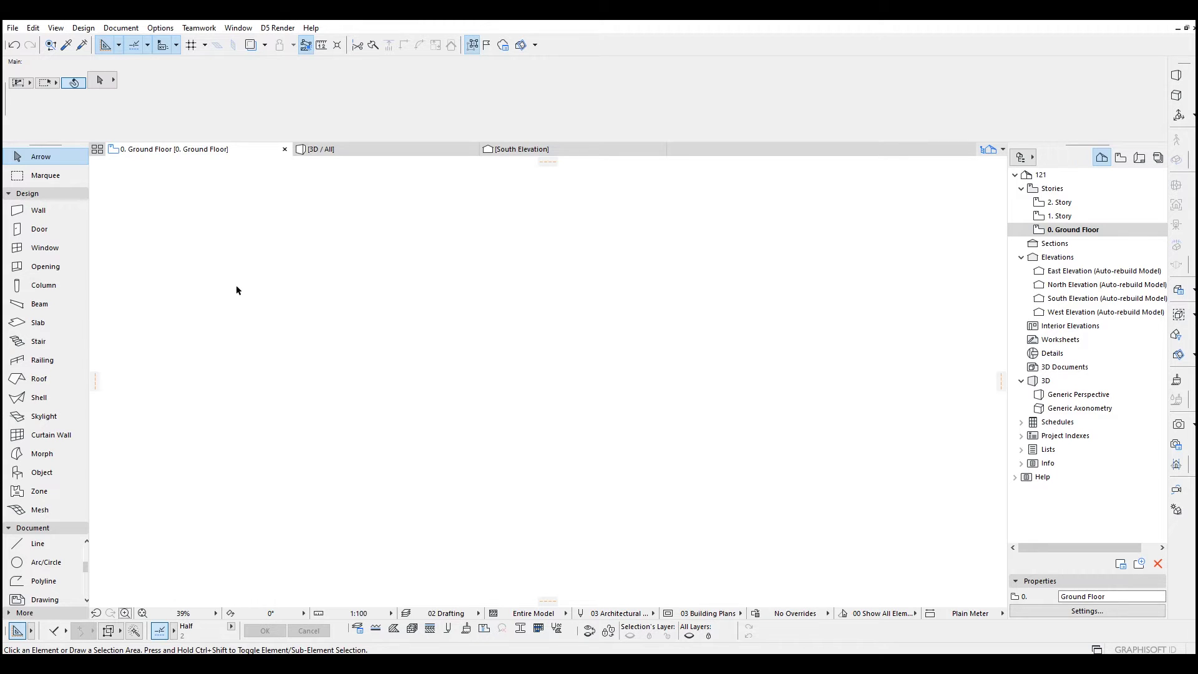
# - Set the Wall tool thickness to 25
pyautogui.click(50, 211)
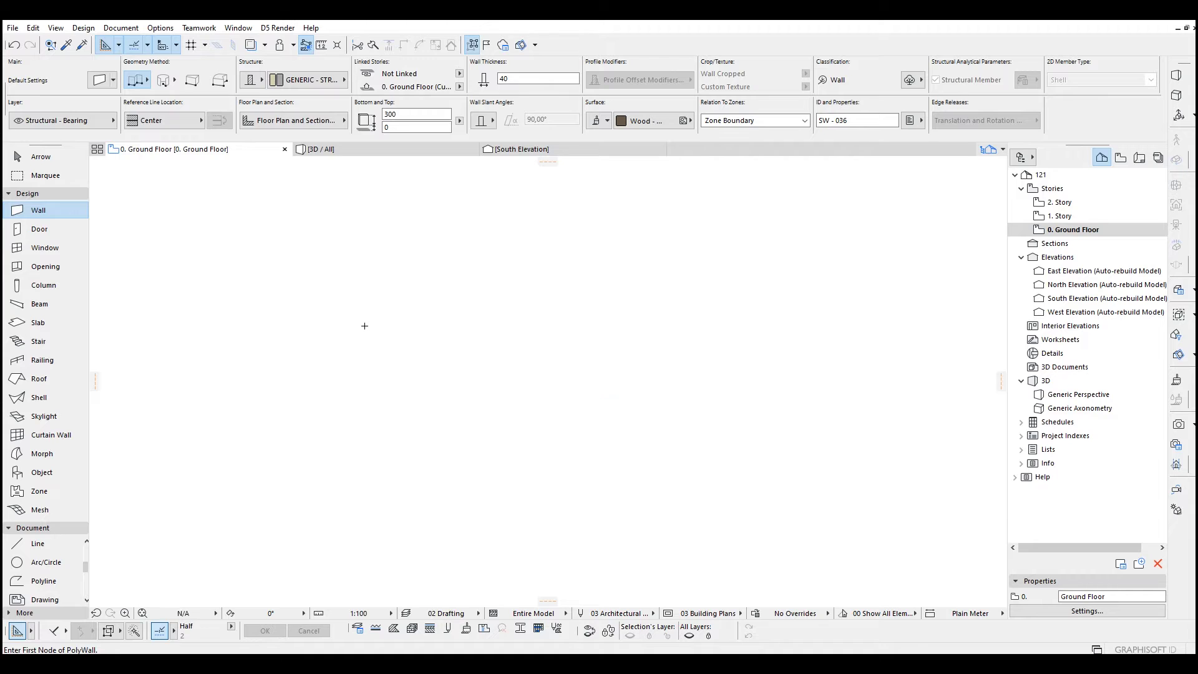
pyautogui.click(337, 325)
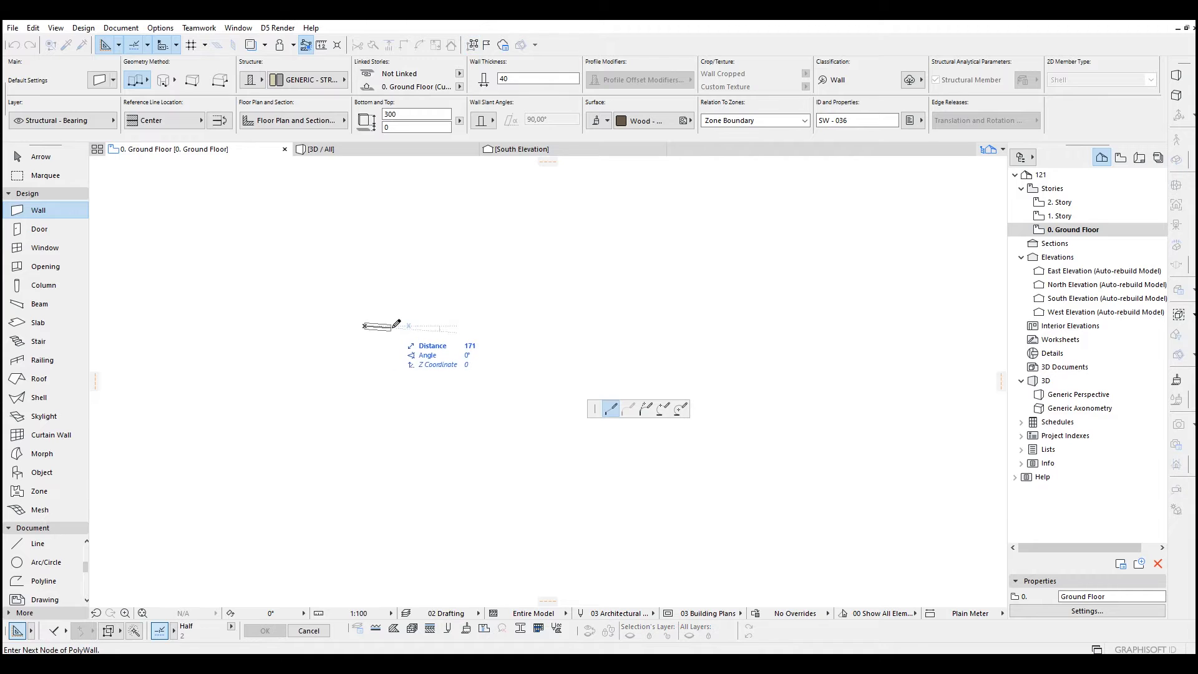
pyautogui.click(512, 79)
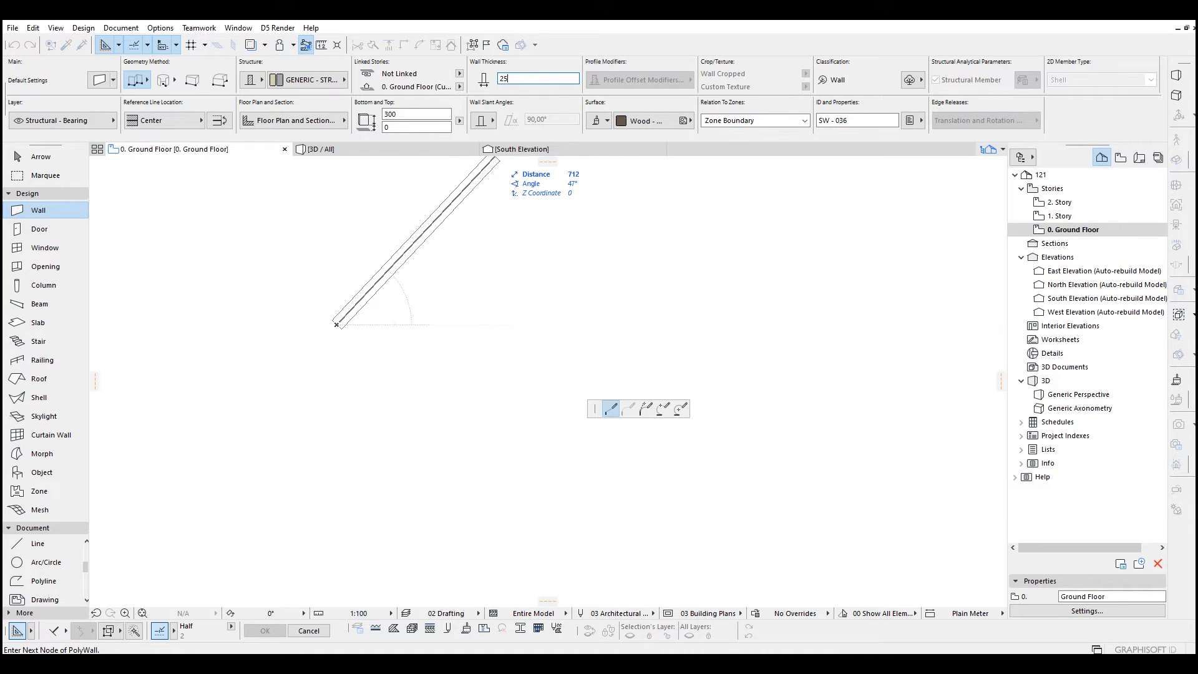
pyautogui.press('Return')
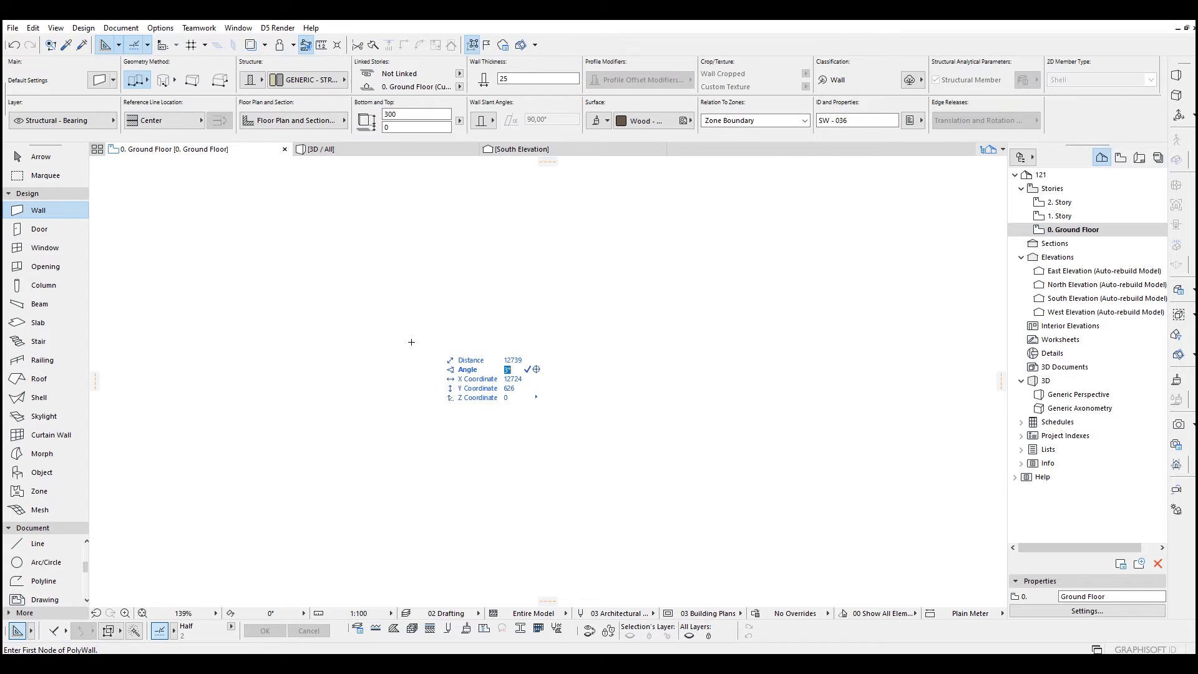
# - Draw the first outline walls with typed lengths, the vertical one 800 long
pyautogui.click(407, 342)
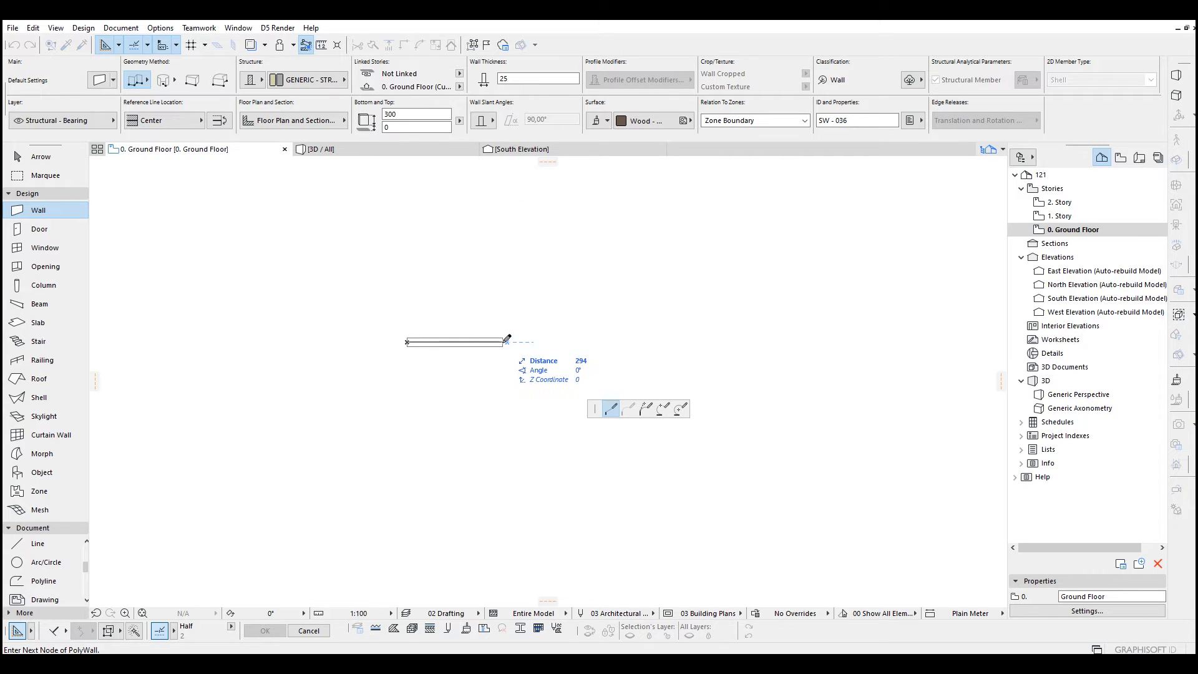
pyautogui.write('500')
pyautogui.press('Return')
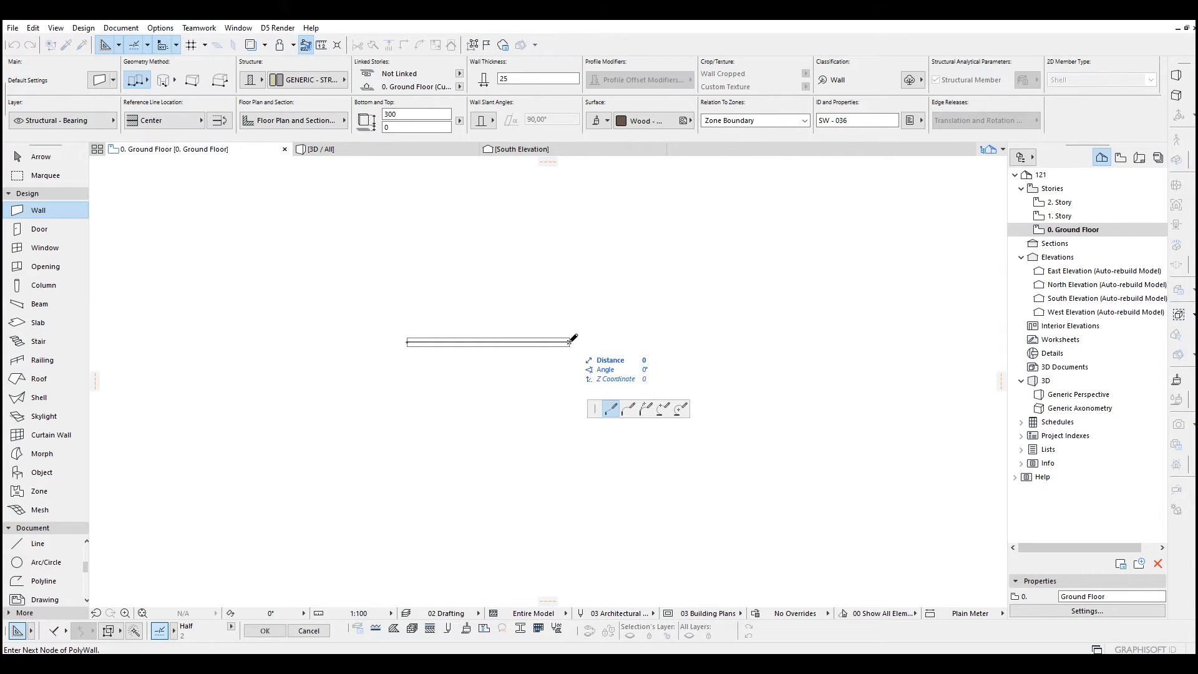
pyautogui.scroll(2, 570, 342)
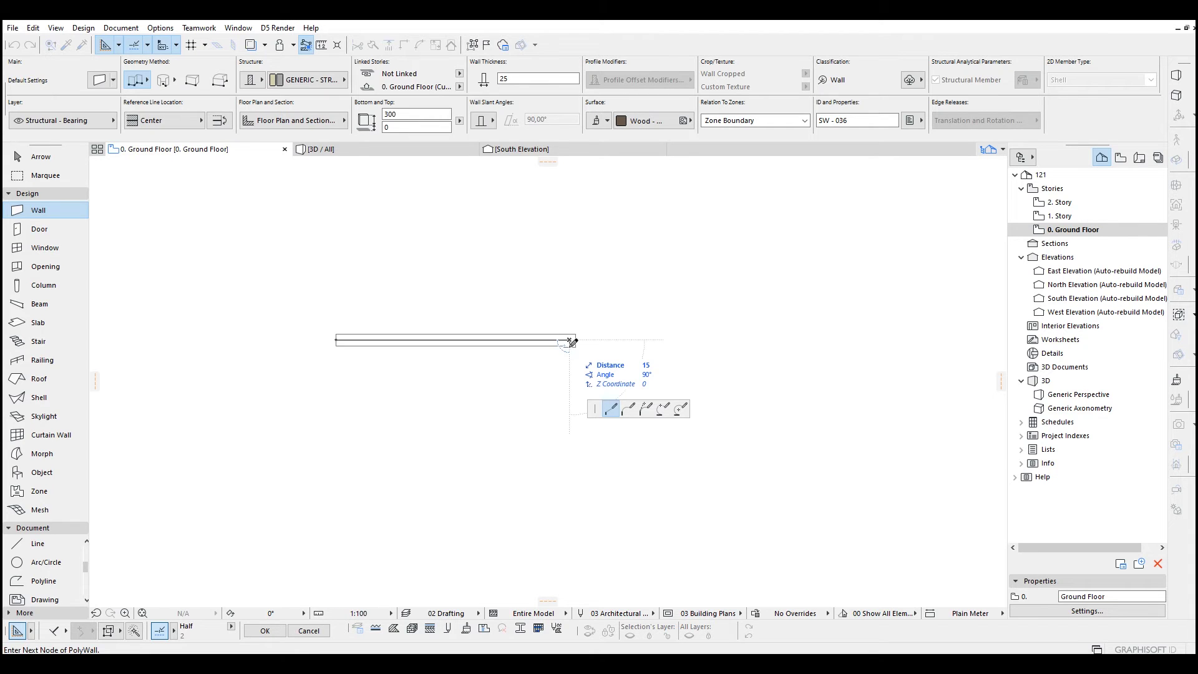
pyautogui.moveTo(552, 369); pyautogui.dragTo(544, 308, button='middle')
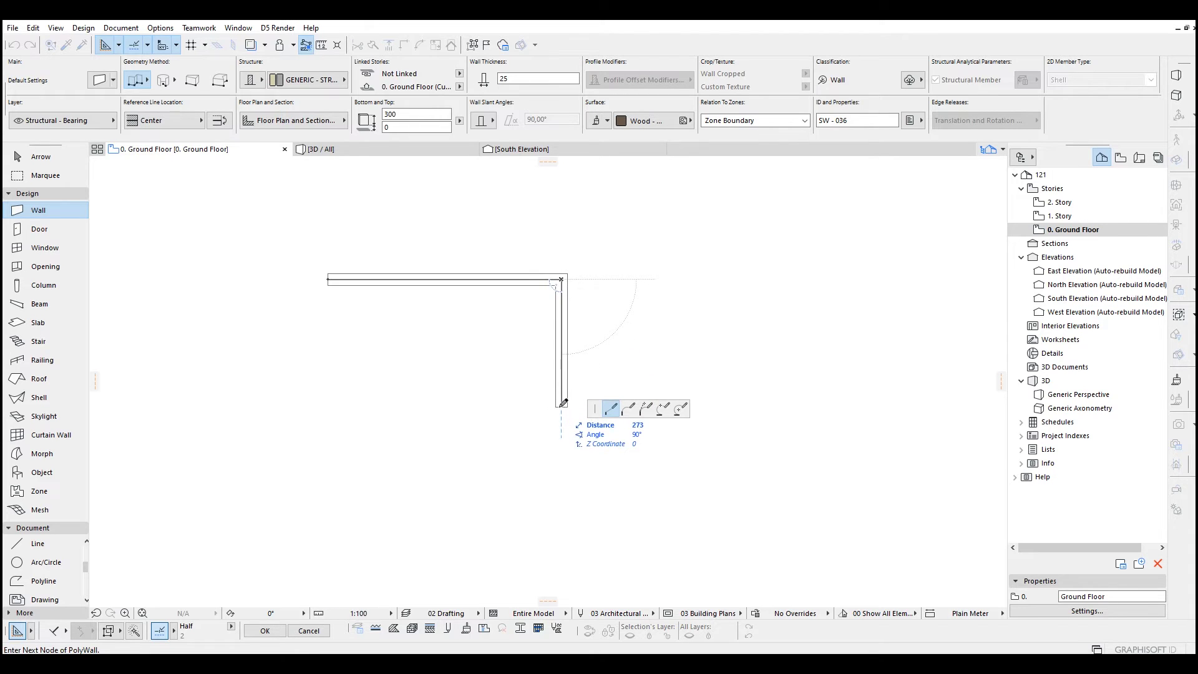
pyautogui.write('80')
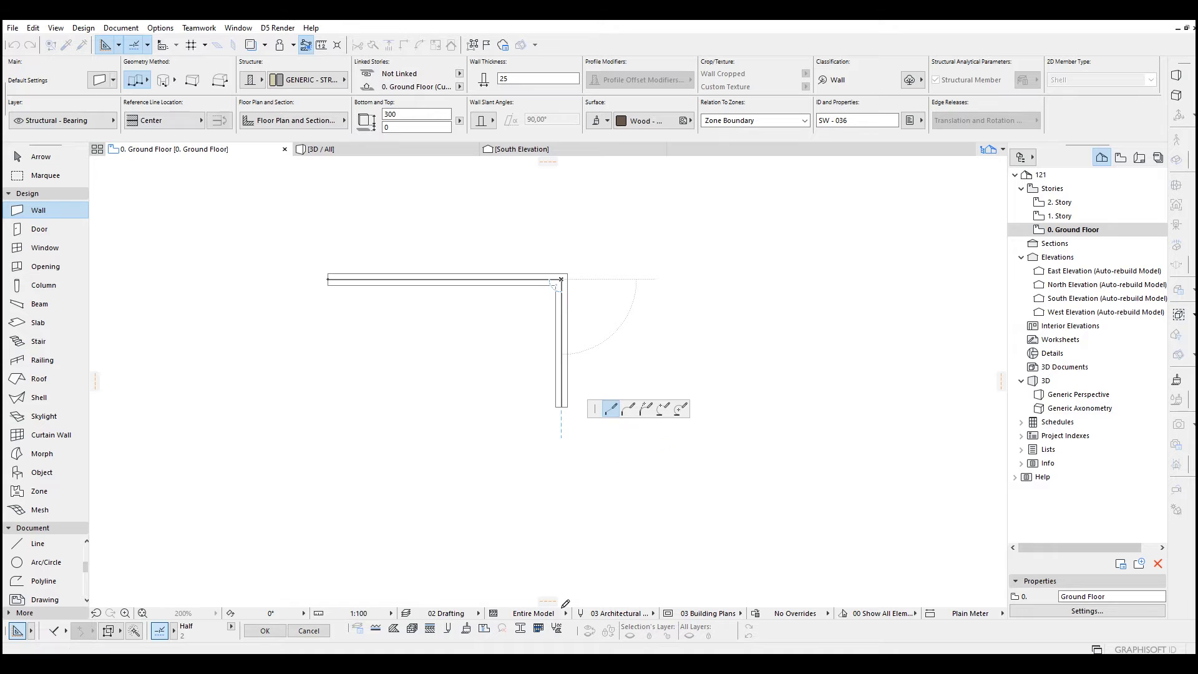
pyautogui.press('Return')
# - Add the left wall and double-click the last corner to close the rectangle
pyautogui.scroll(-1, 426, 322)
pyautogui.scroll(-3, 426, 321)
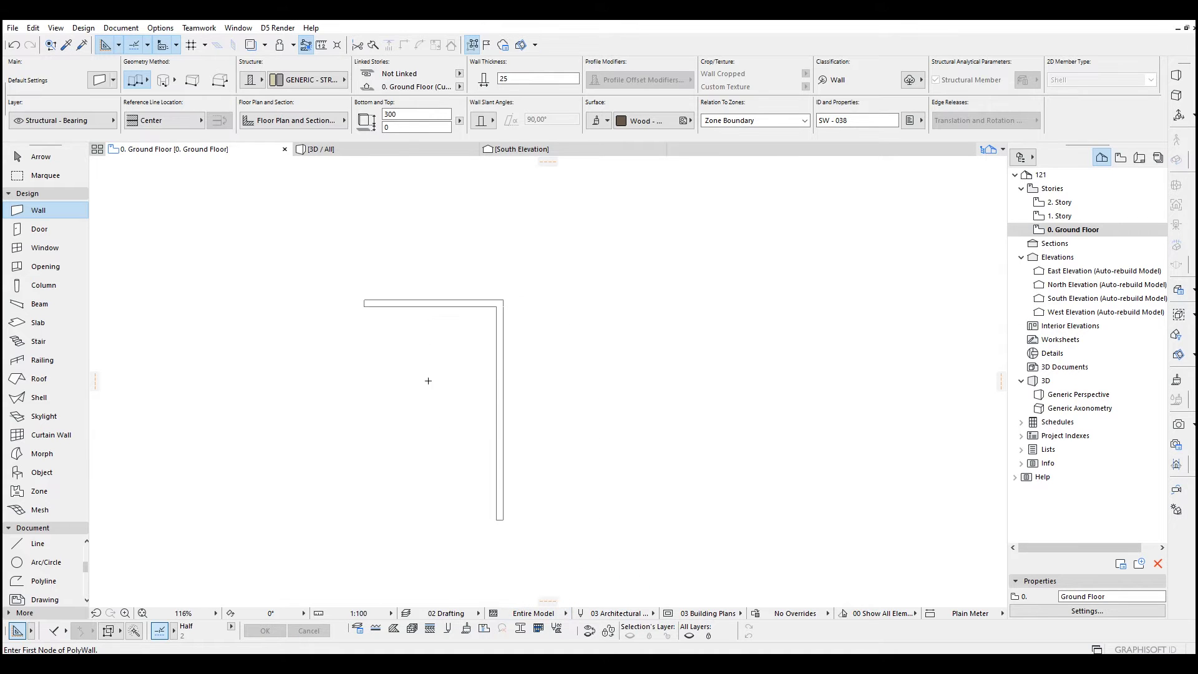
pyautogui.click(370, 278)
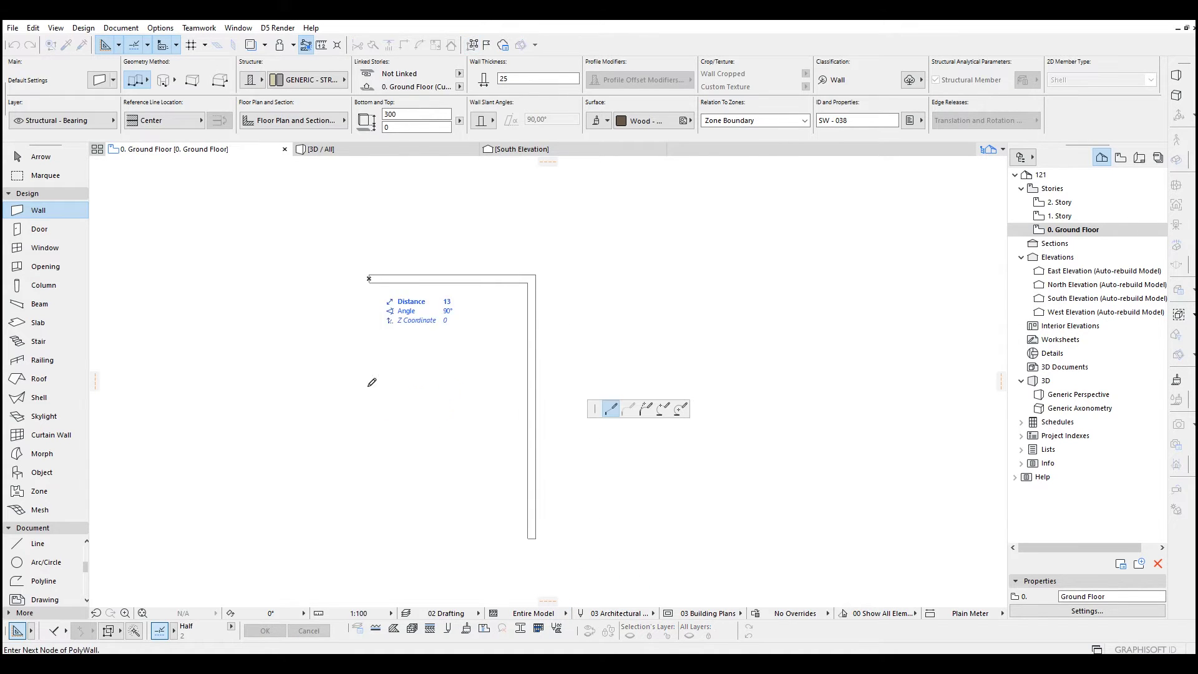
pyautogui.keyDown('shift'); pyautogui.click(532, 538); pyautogui.keyUp('shift')
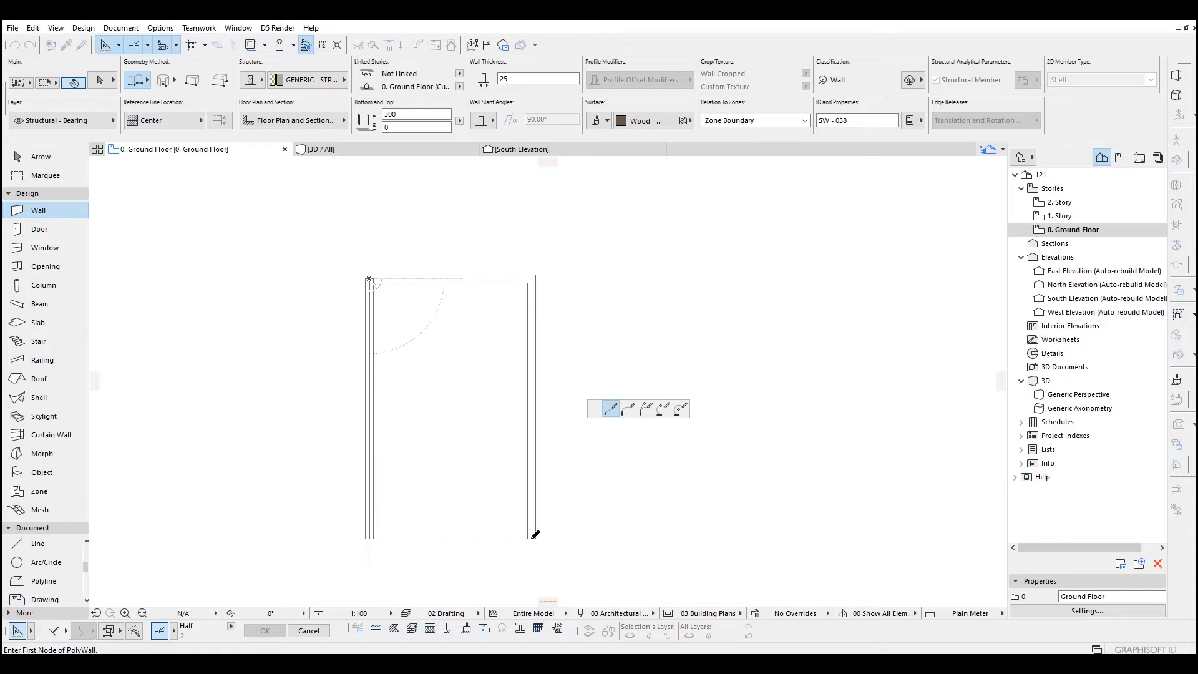
pyautogui.doubleClick(532, 539)
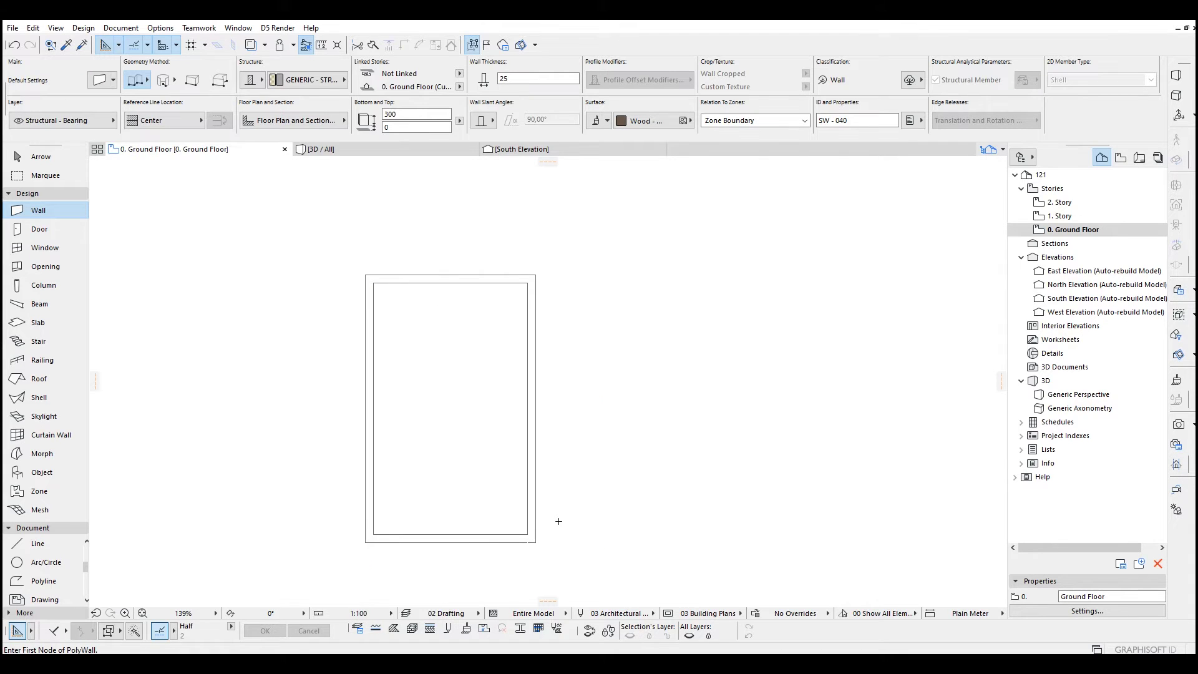
pyautogui.scroll(3, 461, 458)
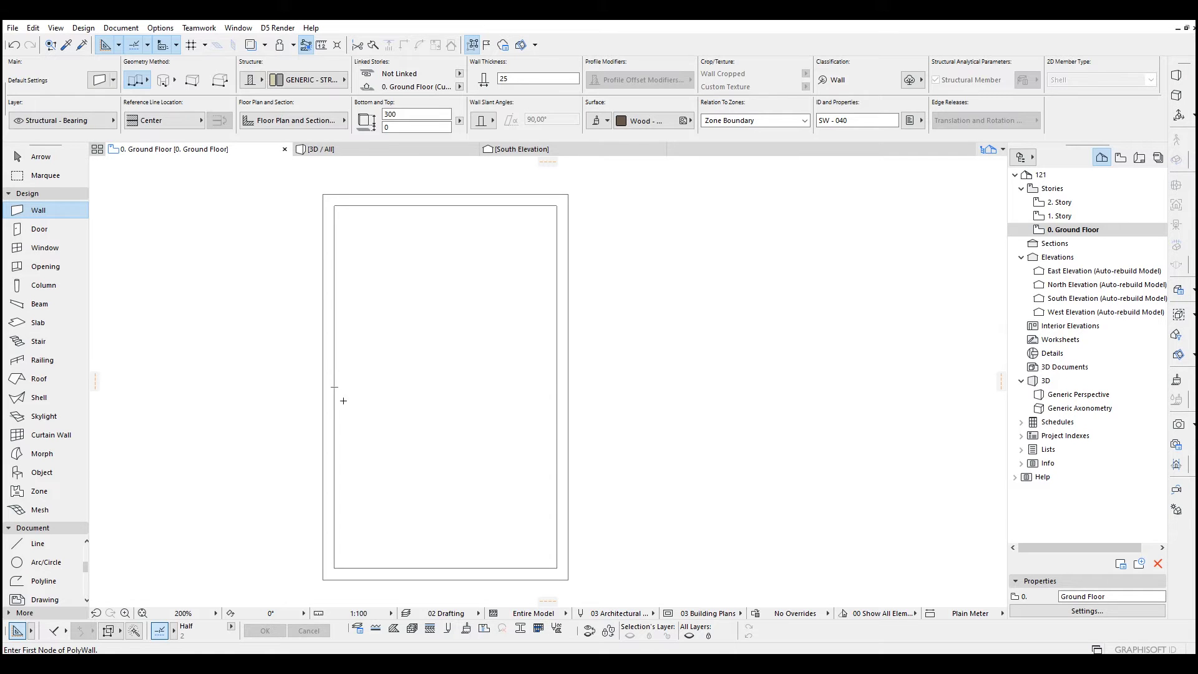
# - Draw a horizontal partition across the rectangle and a vertical one down to the bottom wall
pyautogui.click(335, 385)
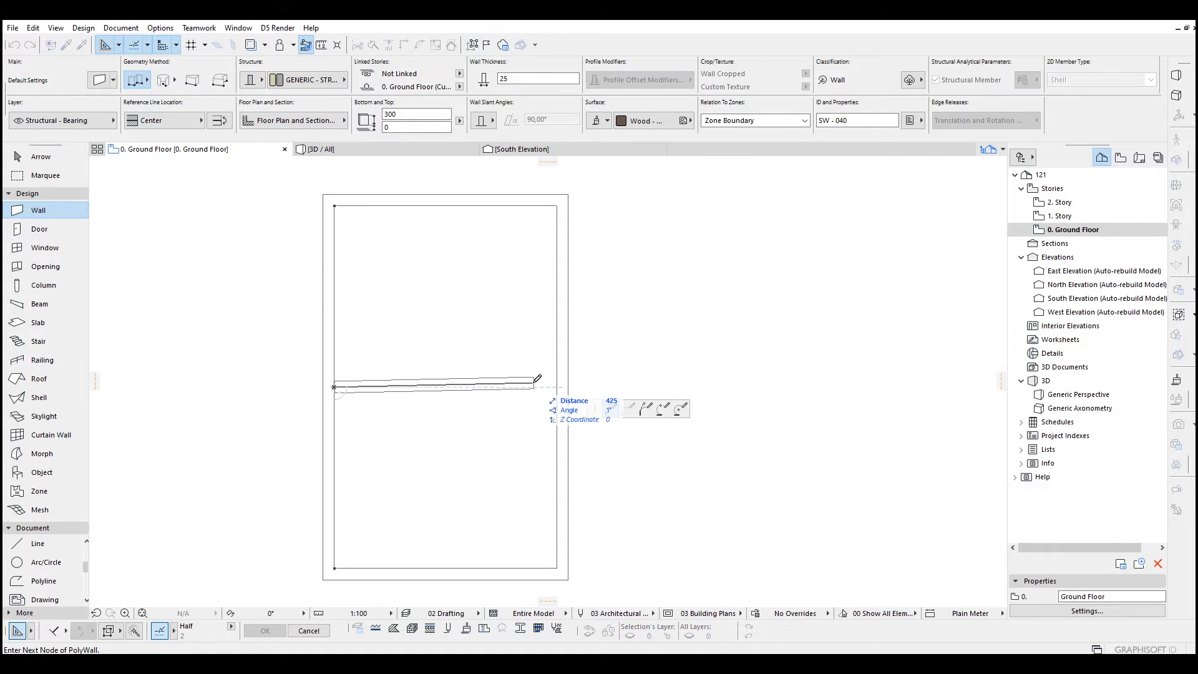
pyautogui.doubleClick(558, 386)
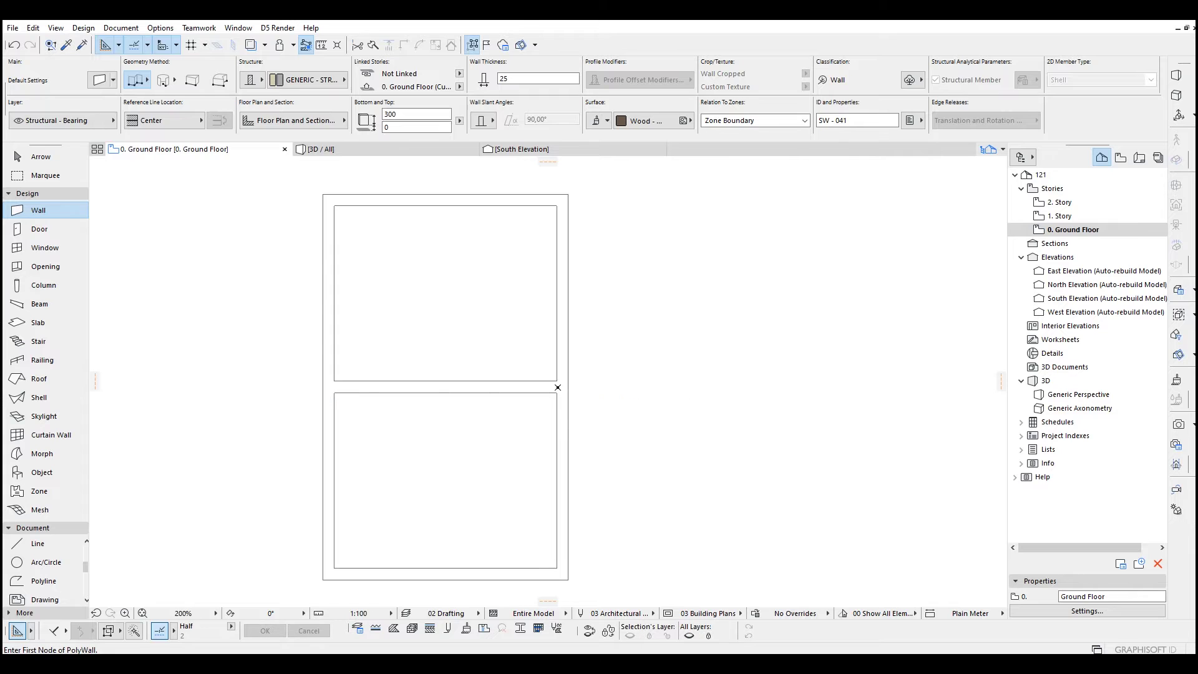
pyautogui.click(476, 393)
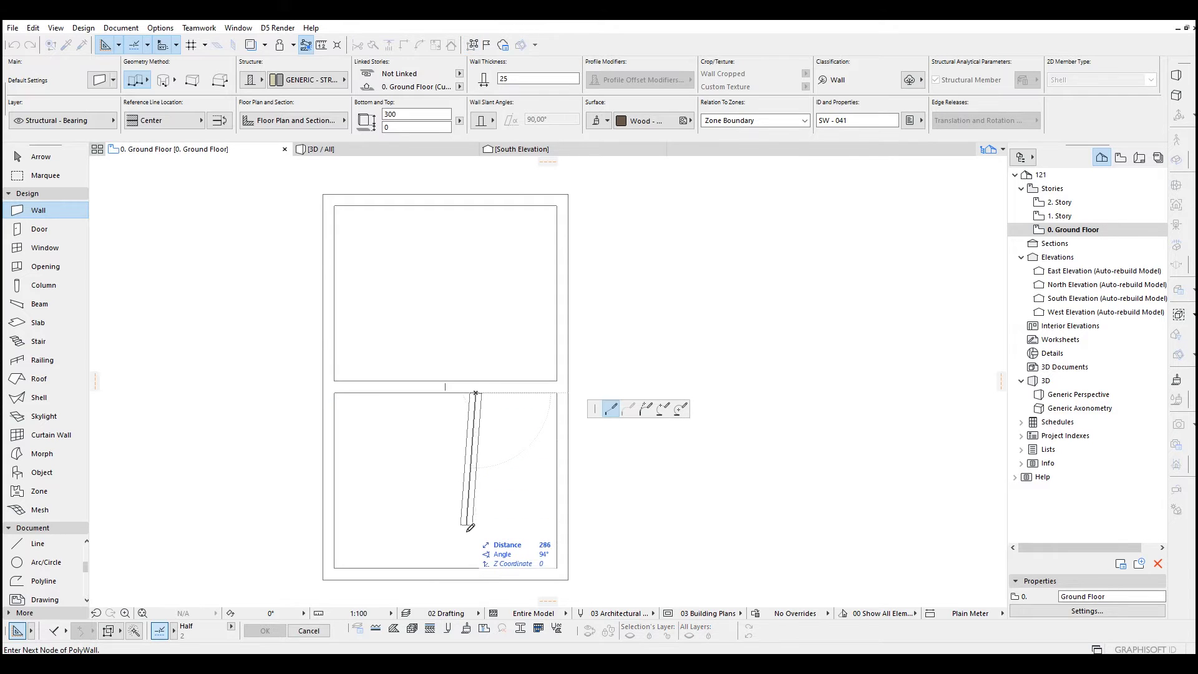
pyautogui.doubleClick(477, 567)
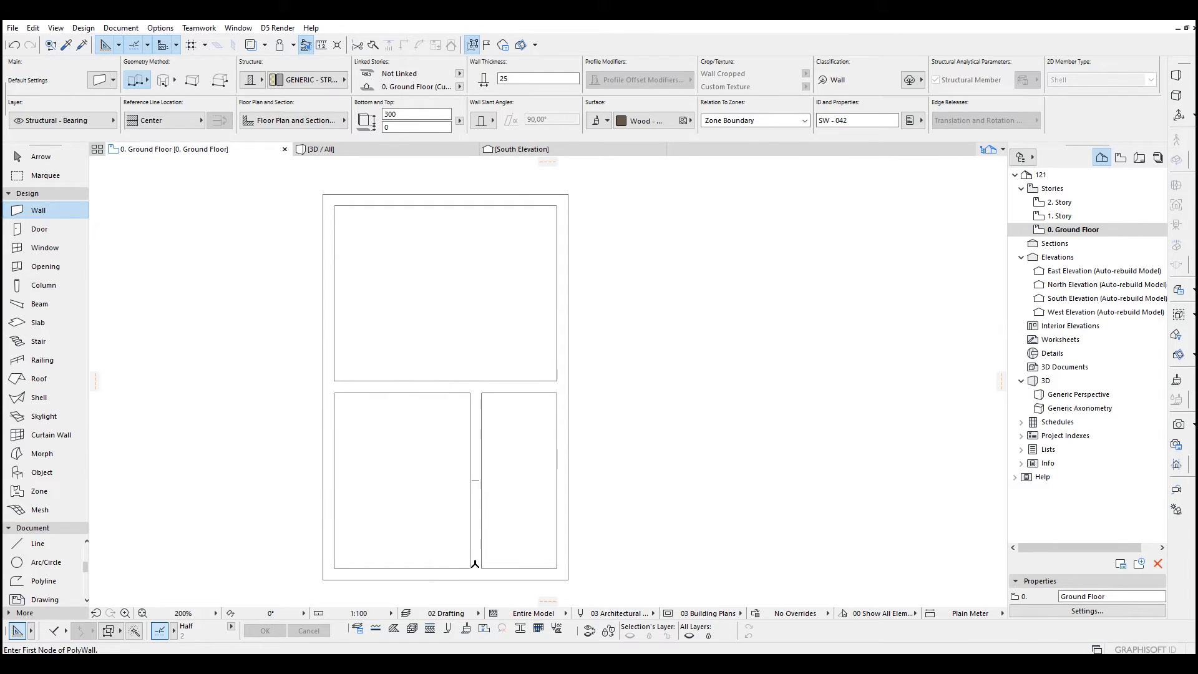
pyautogui.press('Escape')
# - Select the vertical partition and take a measurement from the room corner
pyautogui.moveTo(511, 470); pyautogui.dragTo(516, 430, button='middle')
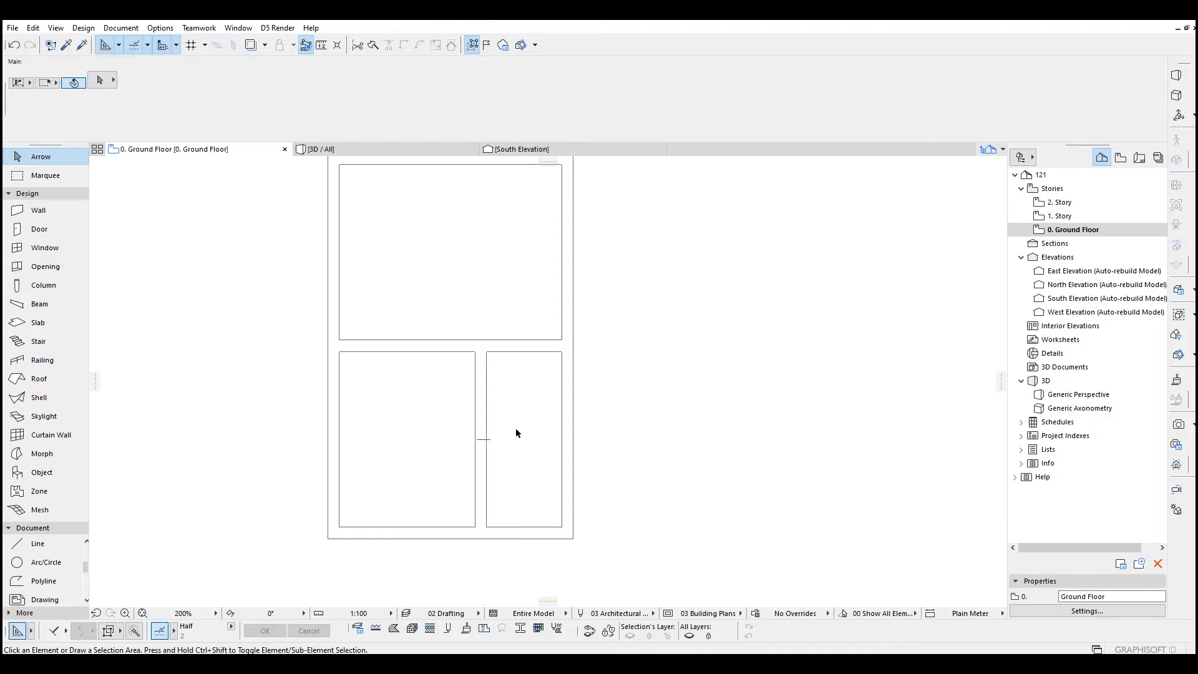
pyautogui.click(485, 383)
pyautogui.scroll(1, 496, 382)
pyautogui.press('Delete')
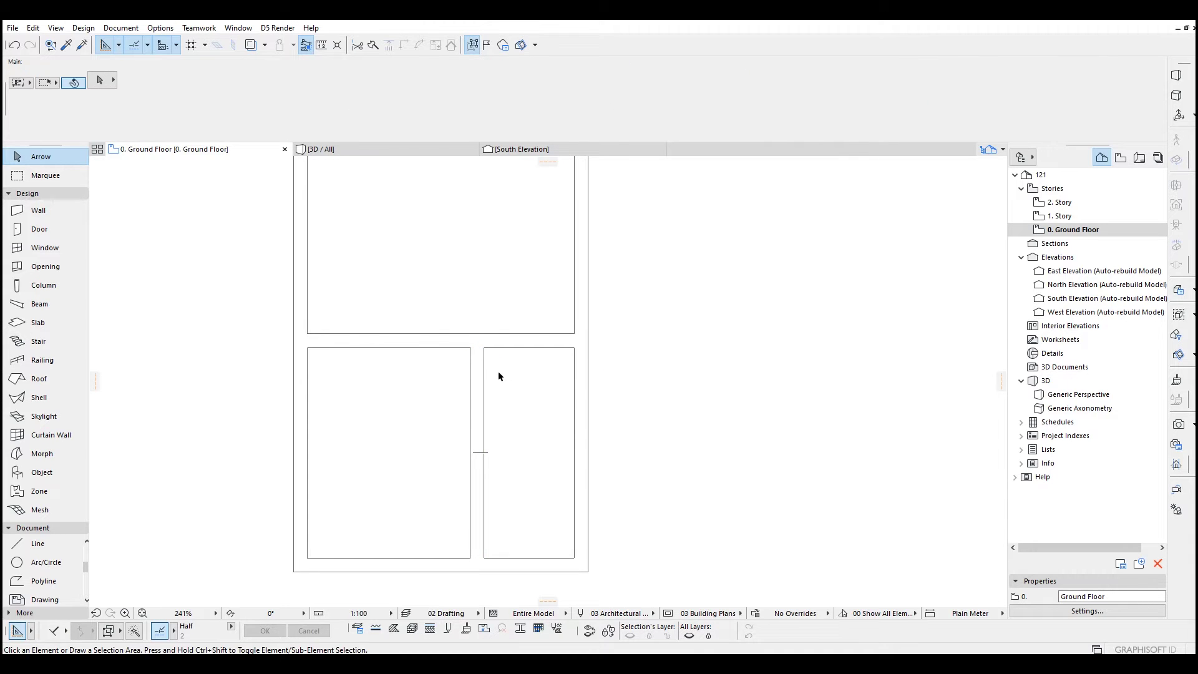
pyautogui.press('m')
pyautogui.click(483, 360)
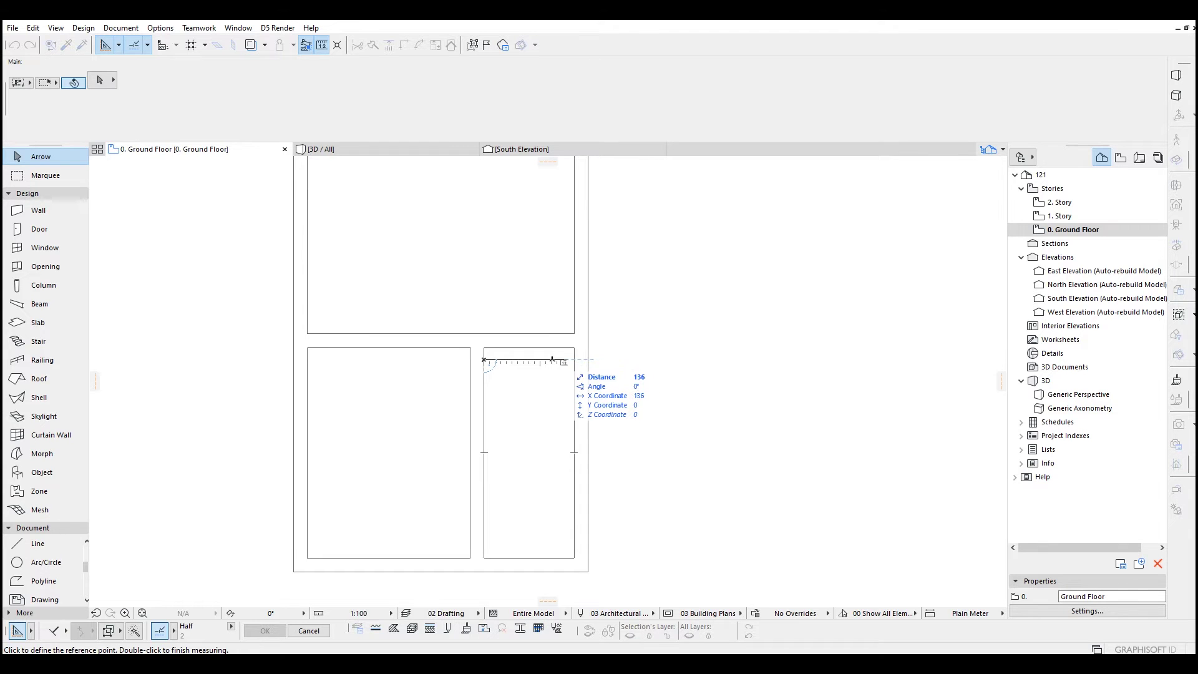
pyautogui.press('Escape')
# - Move the vertical partition 40 to the left with Drag (Ctrl+D)
pyautogui.click(484, 359)
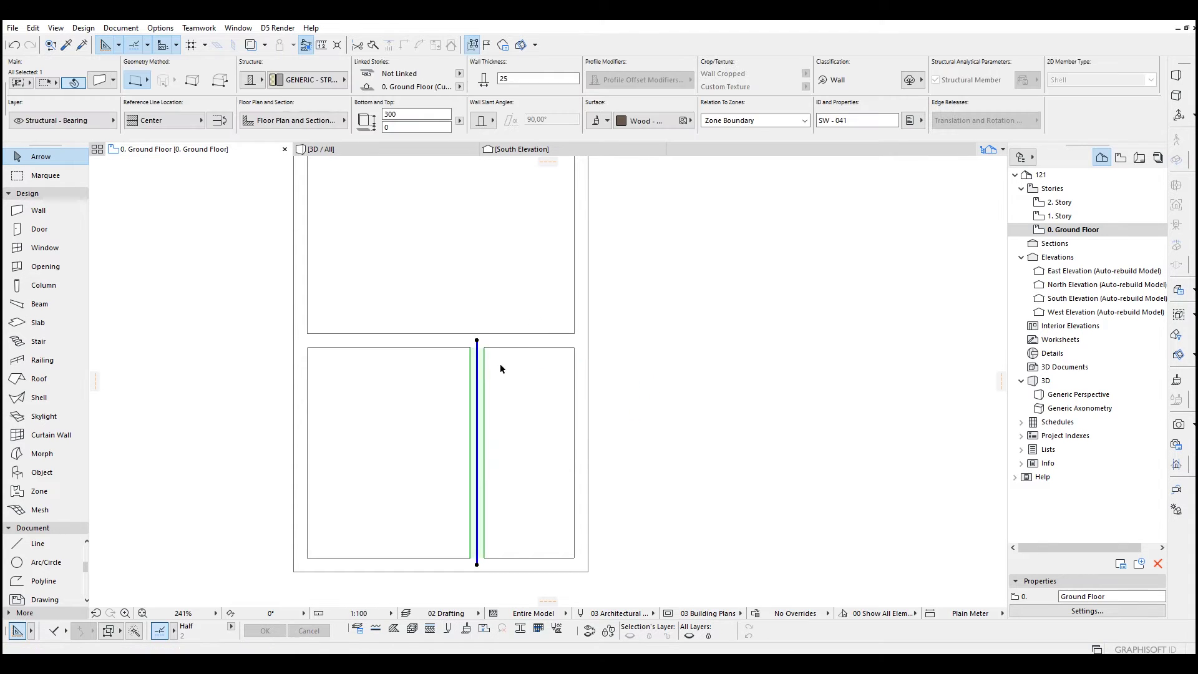
pyautogui.hotkey('ctrl', 'd')
pyautogui.click(537, 370)
pyautogui.write('40')
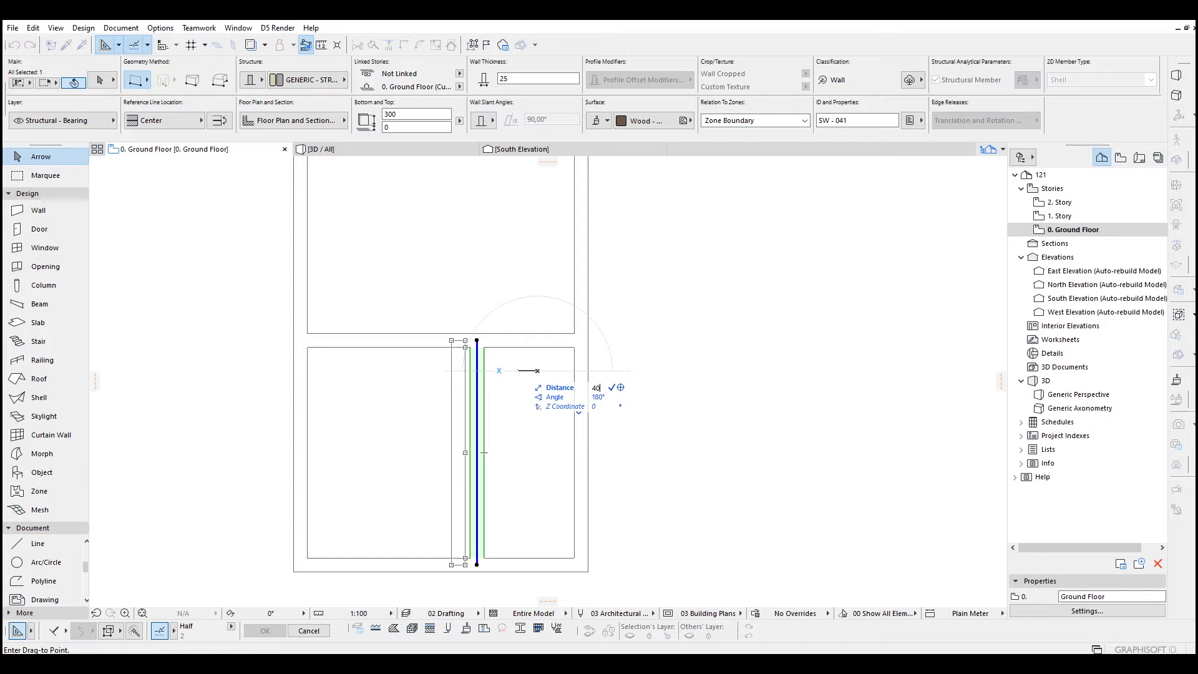
pyautogui.press('Return')
pyautogui.press('Escape')
# - Marquee-select all the walls on the plan
pyautogui.scroll(-1, 515, 376)
pyautogui.scroll(-2, 515, 379)
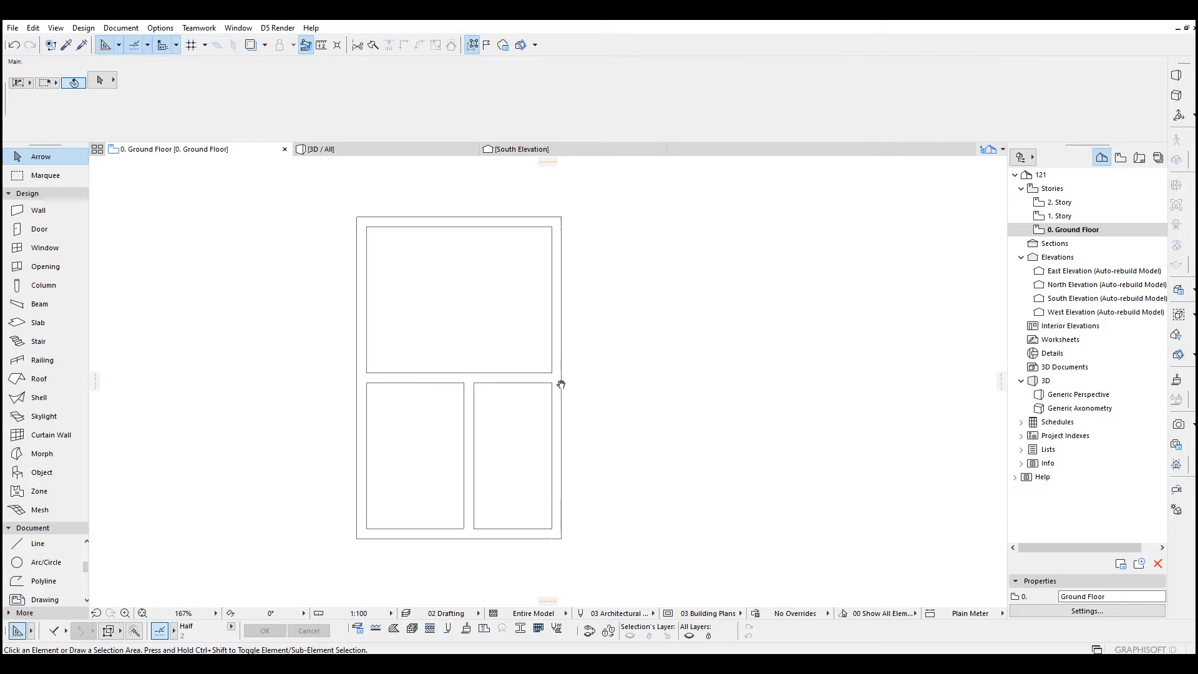
pyautogui.scroll(-2, 432, 305)
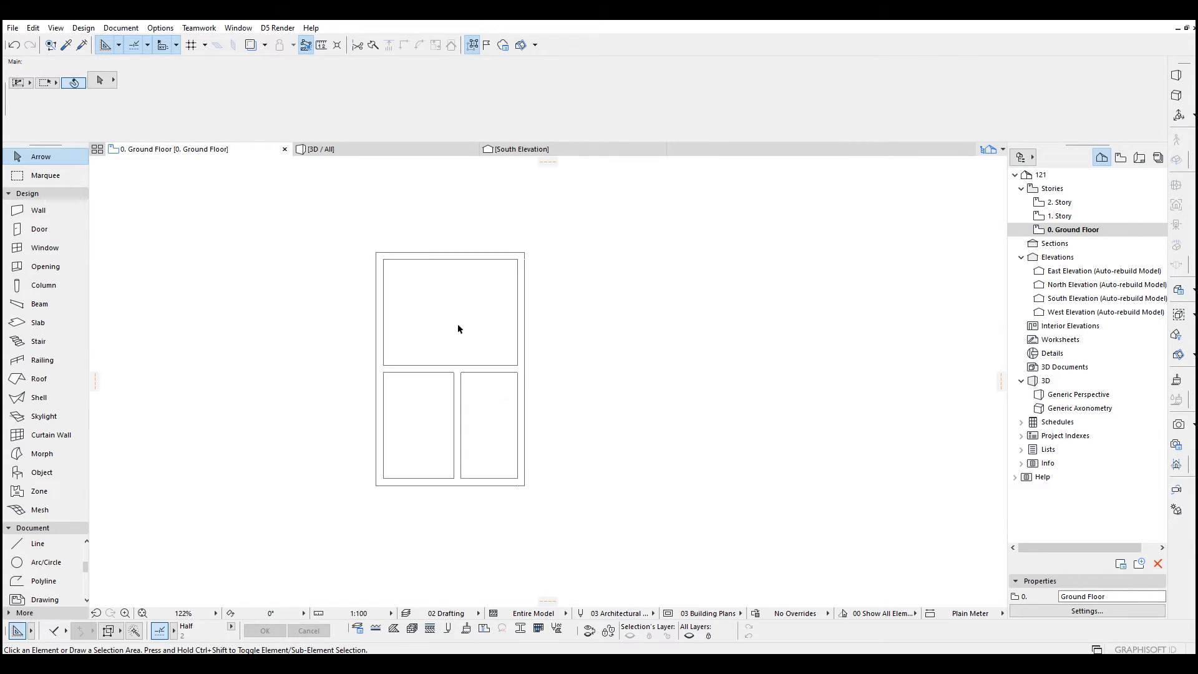
pyautogui.click(619, 514)
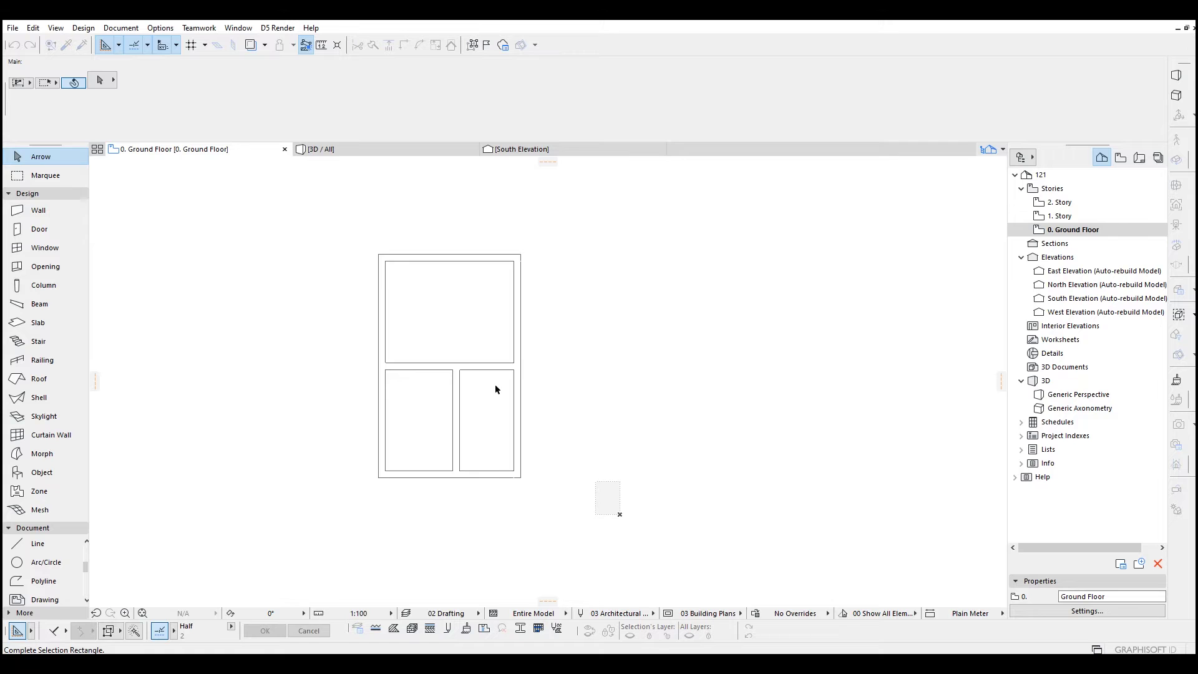
pyautogui.click(327, 234)
# - Delete all the selected walls, leaving the plan empty
pyautogui.press('Delete')
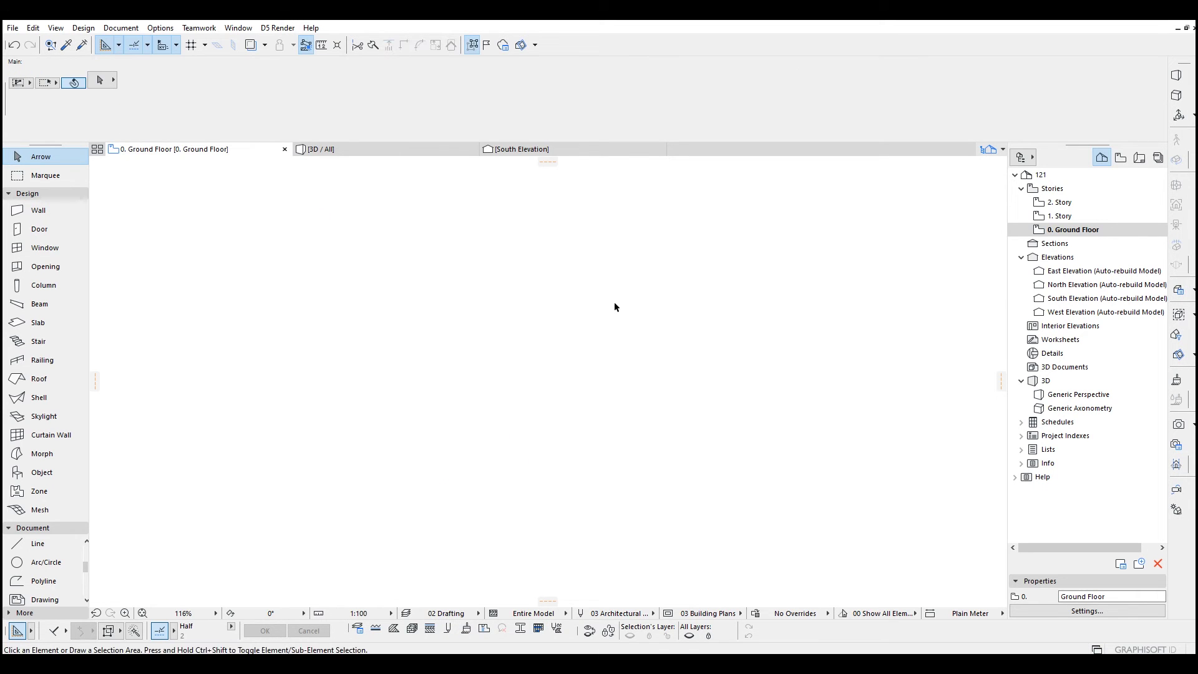
pyautogui.click(205, 46)
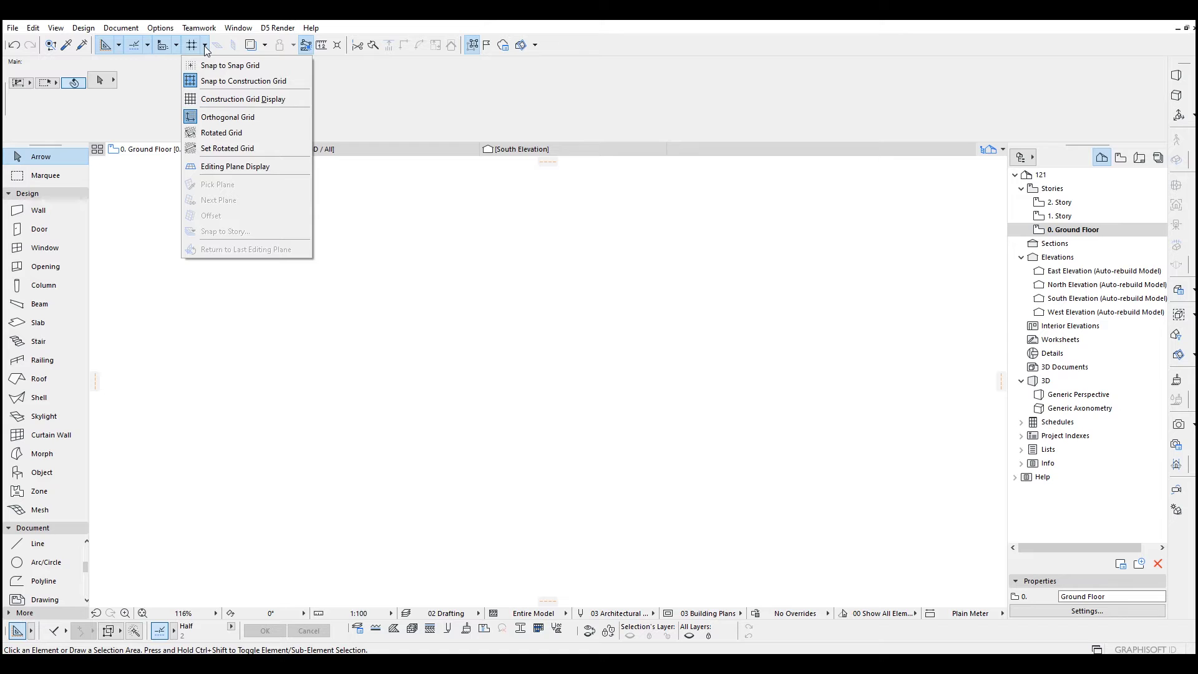
pyautogui.click(207, 42)
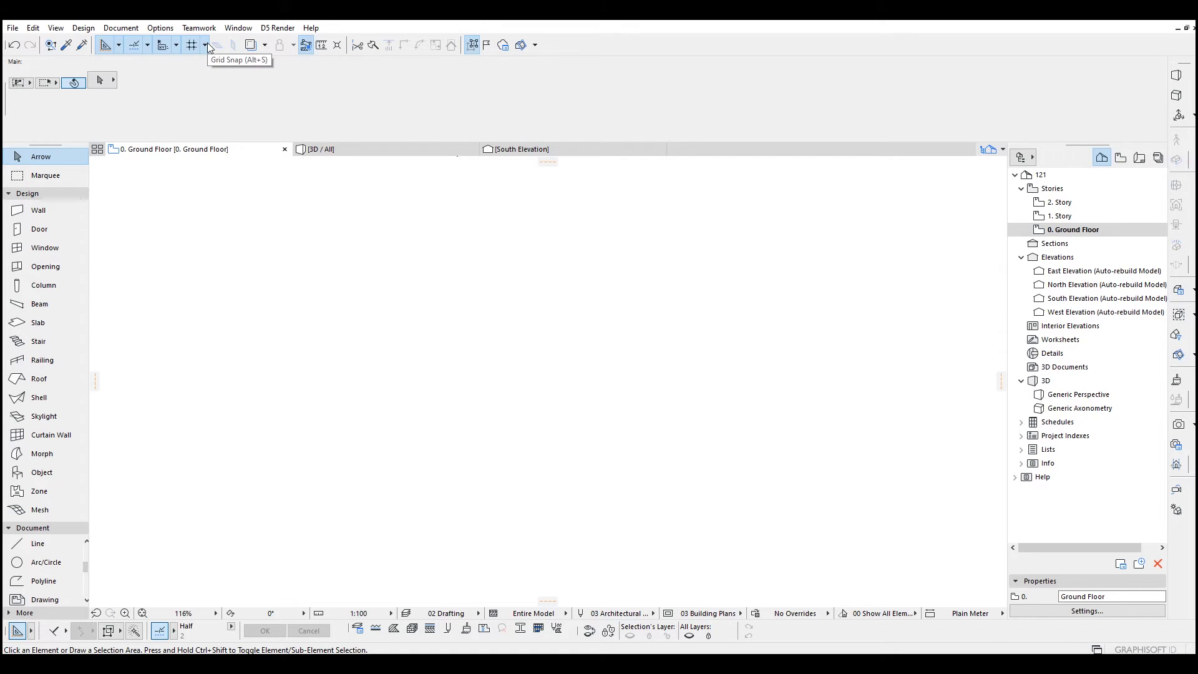
# - Open View > Grid & Editing Plane Options > Grids & Background
pyautogui.click(57, 28)
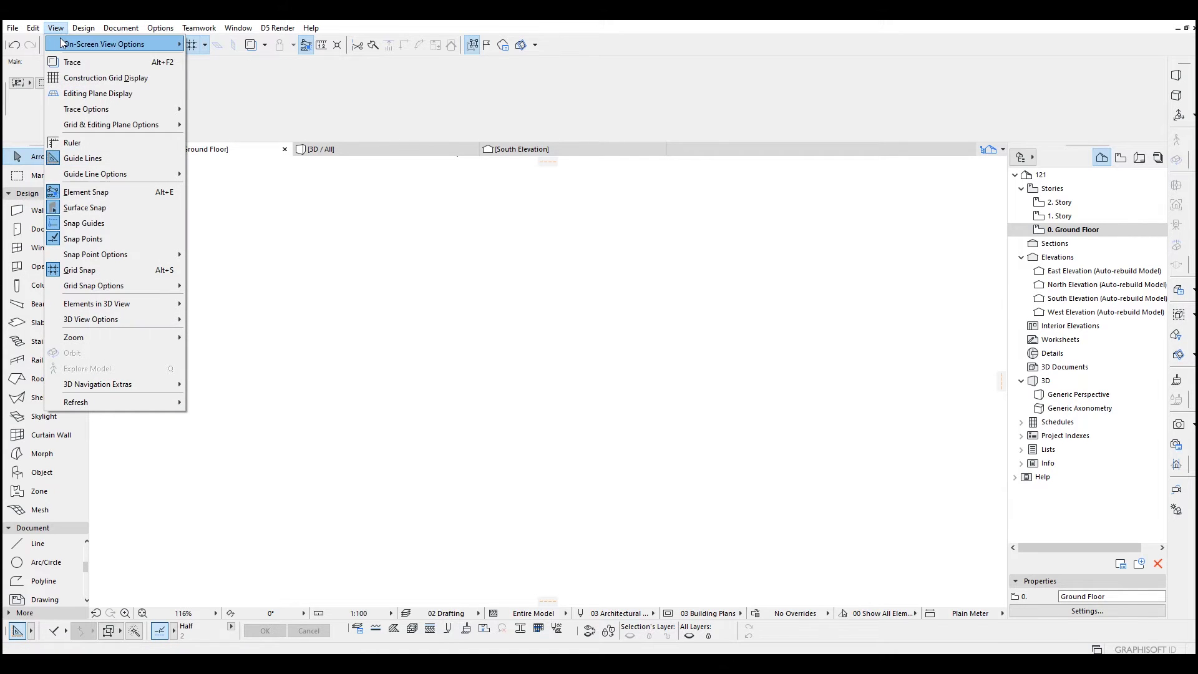
pyautogui.moveTo(87, 125)
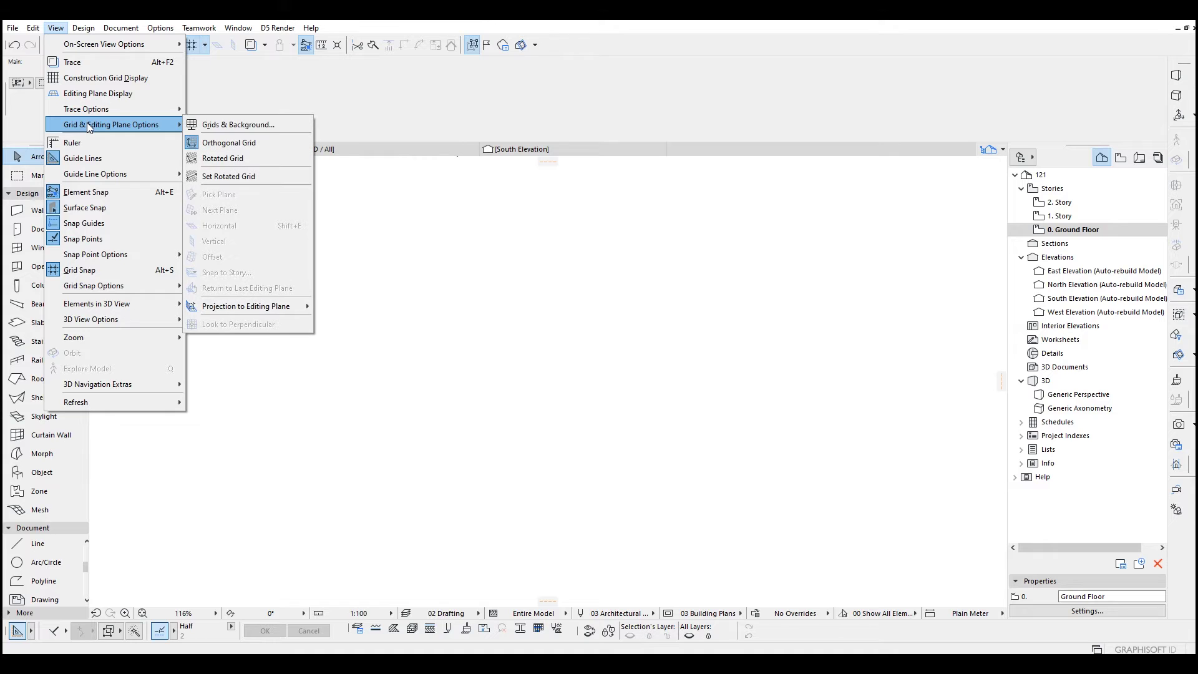
pyautogui.click(231, 125)
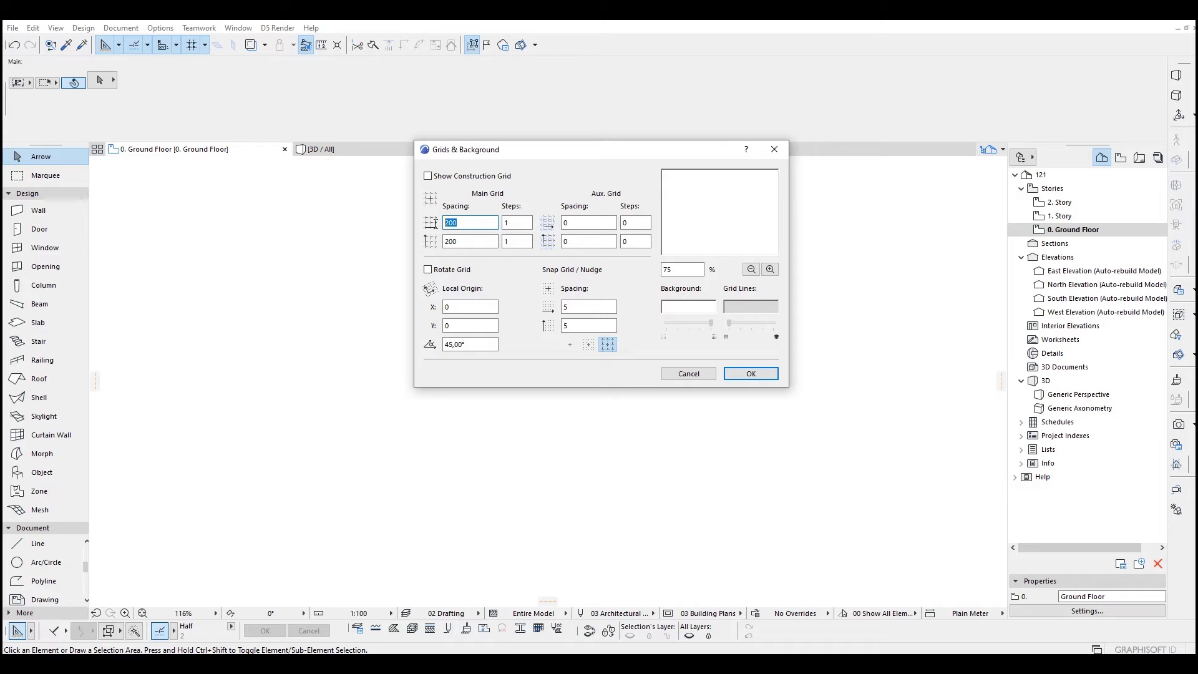
# - Set the main grid spacing to 100 by 100 and the auxiliary grid spacing to 10 by 10
pyautogui.write('100')
pyautogui.press('Tab')
pyautogui.write('100')
pyautogui.click(587, 222)
pyautogui.moveTo(588, 225); pyautogui.dragTo(555, 226)
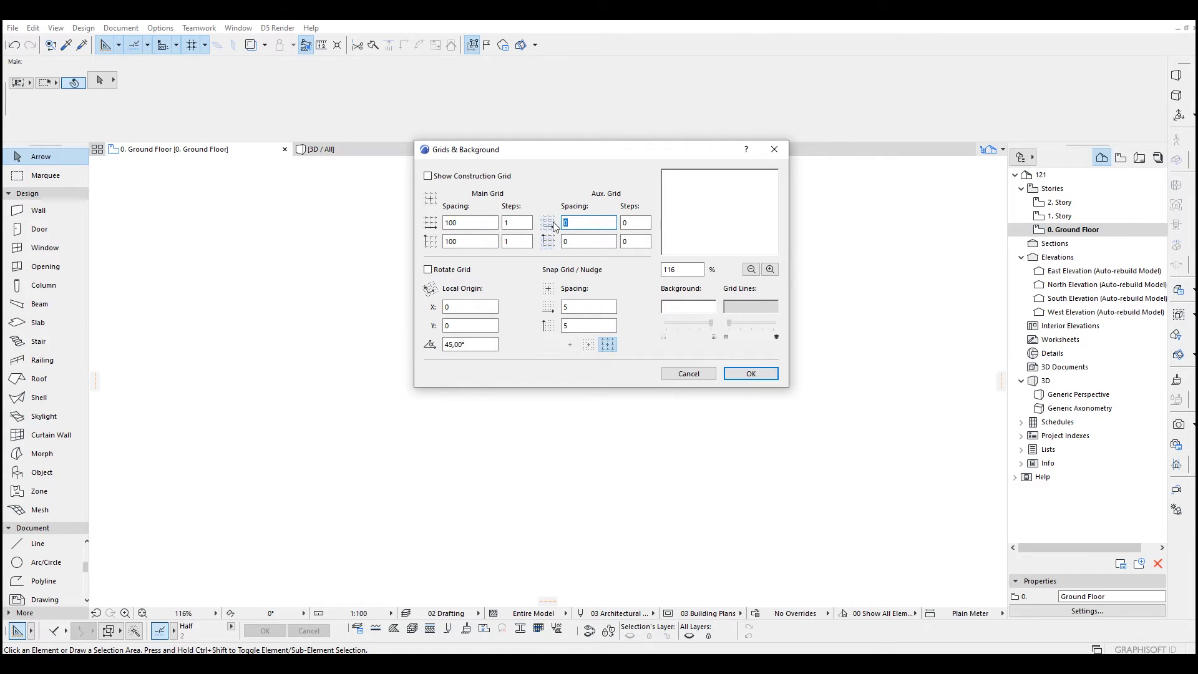
pyautogui.moveTo(599, 242); pyautogui.dragTo(551, 243)
pyautogui.click(751, 374)
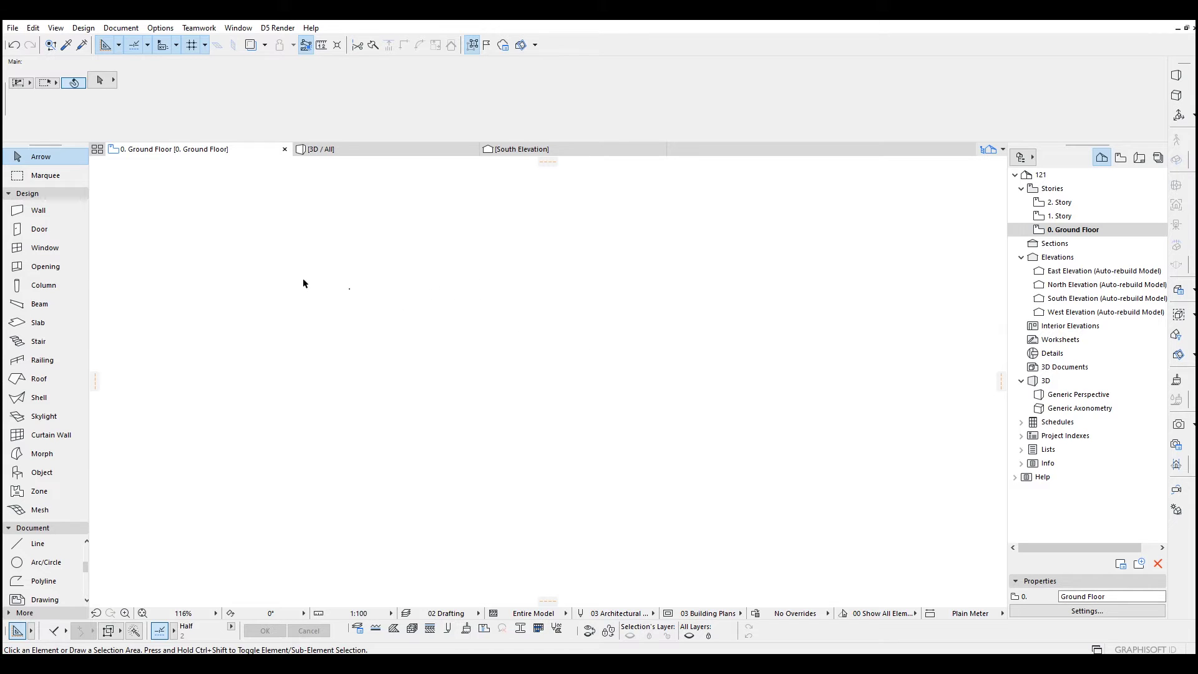
pyautogui.click(45, 211)
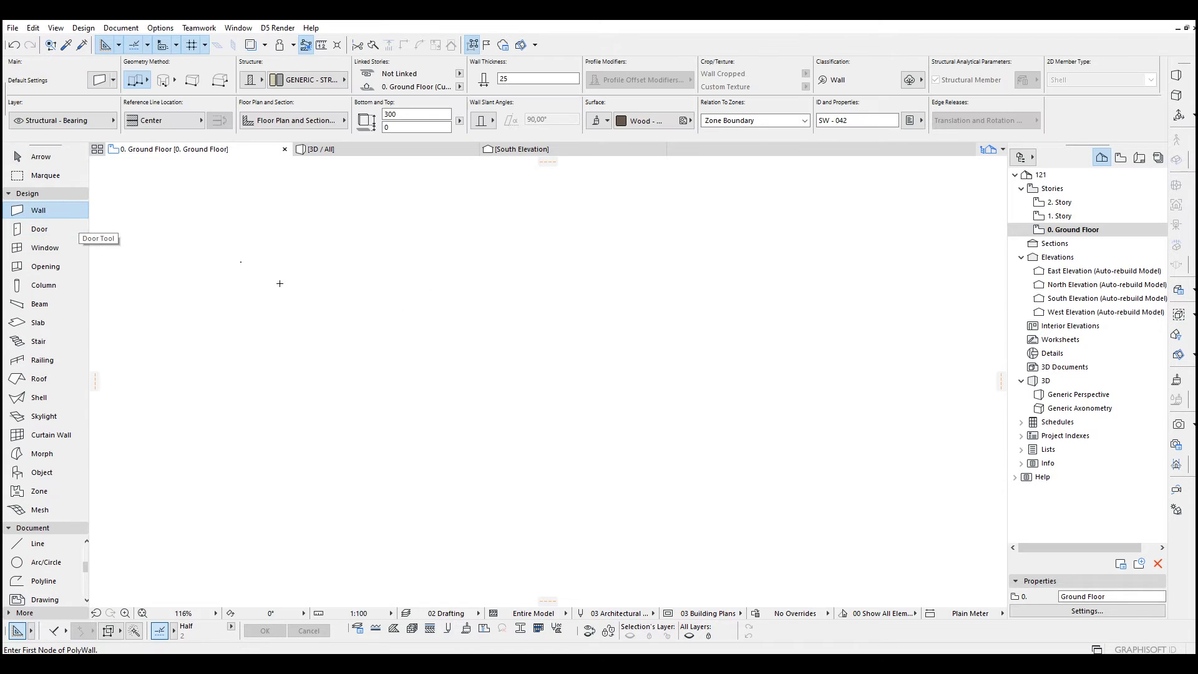
# - Draw a closed rectangular 25-thick wall outline for the apartment
pyautogui.click(403, 315)
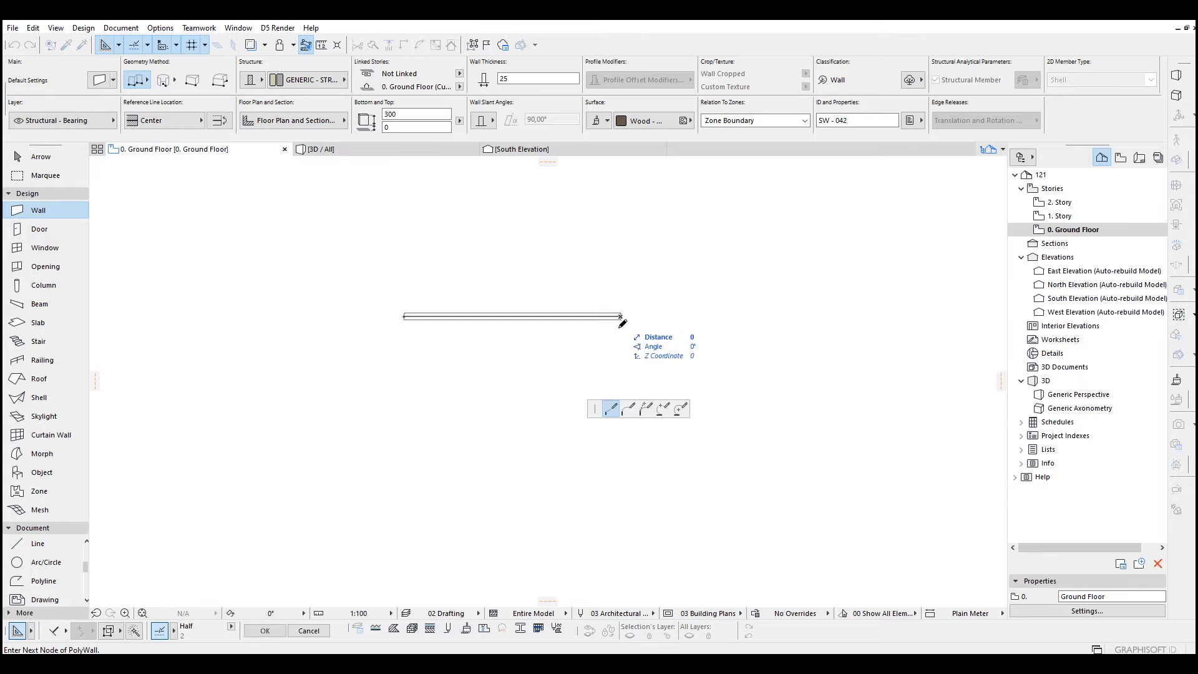
pyautogui.click(621, 316)
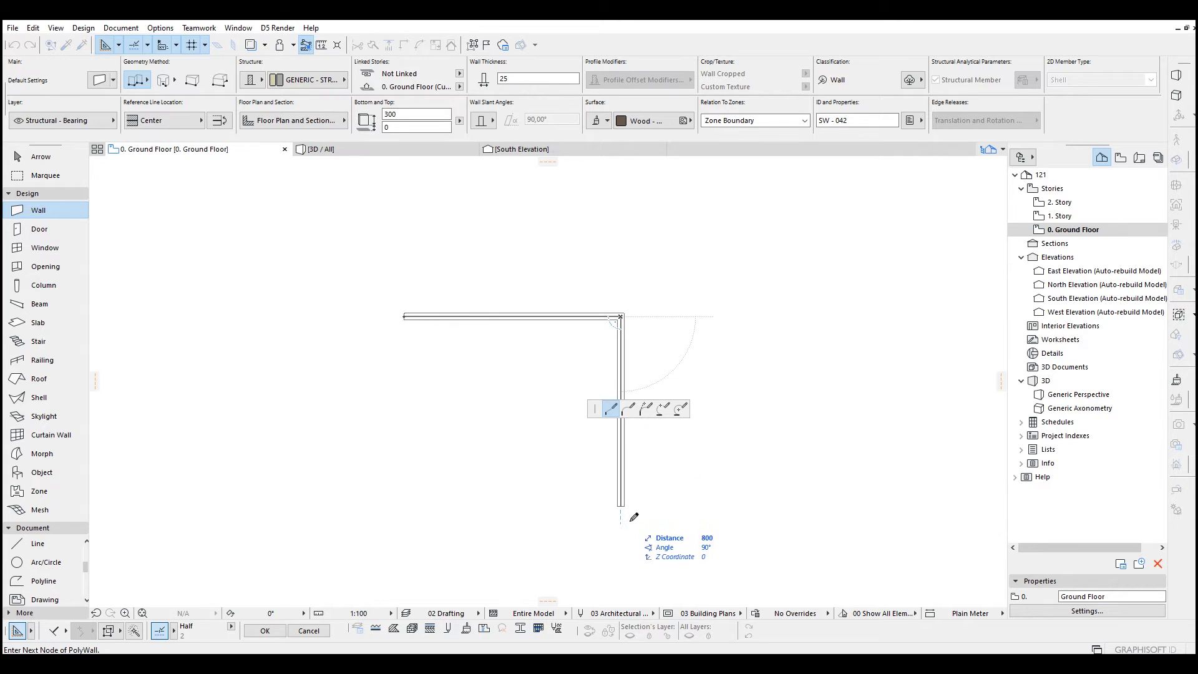
pyautogui.moveTo(631, 516); pyautogui.dragTo(613, 428, button='middle')
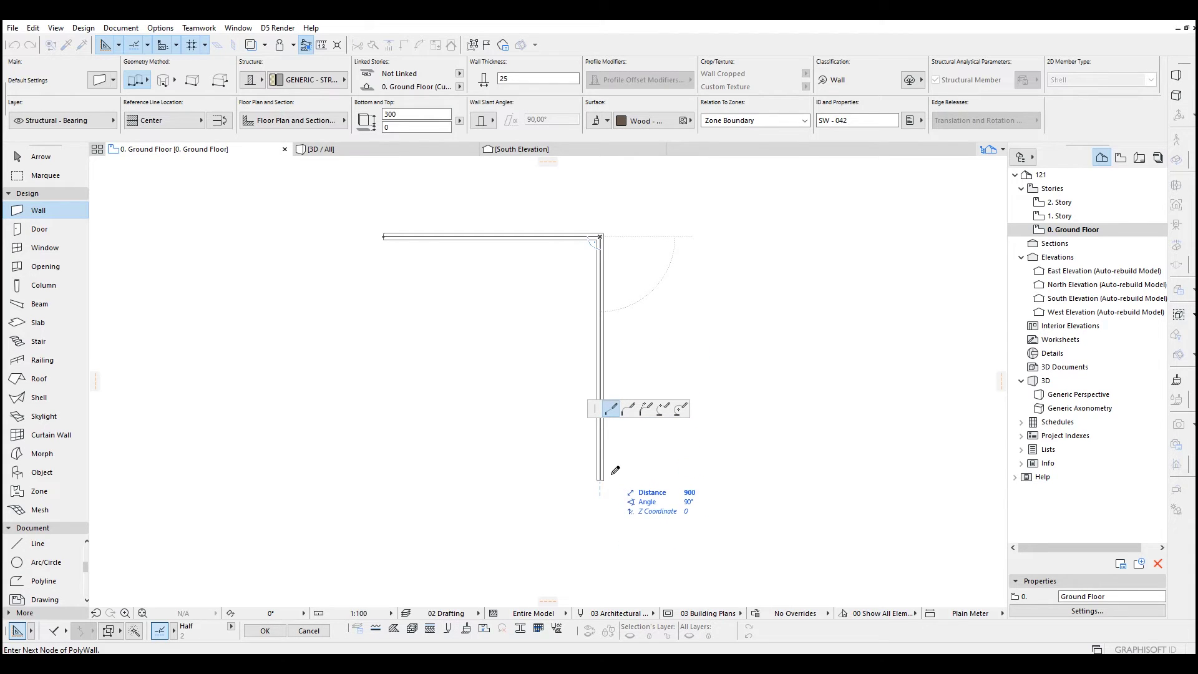
pyautogui.click(600, 506)
pyautogui.click(384, 507)
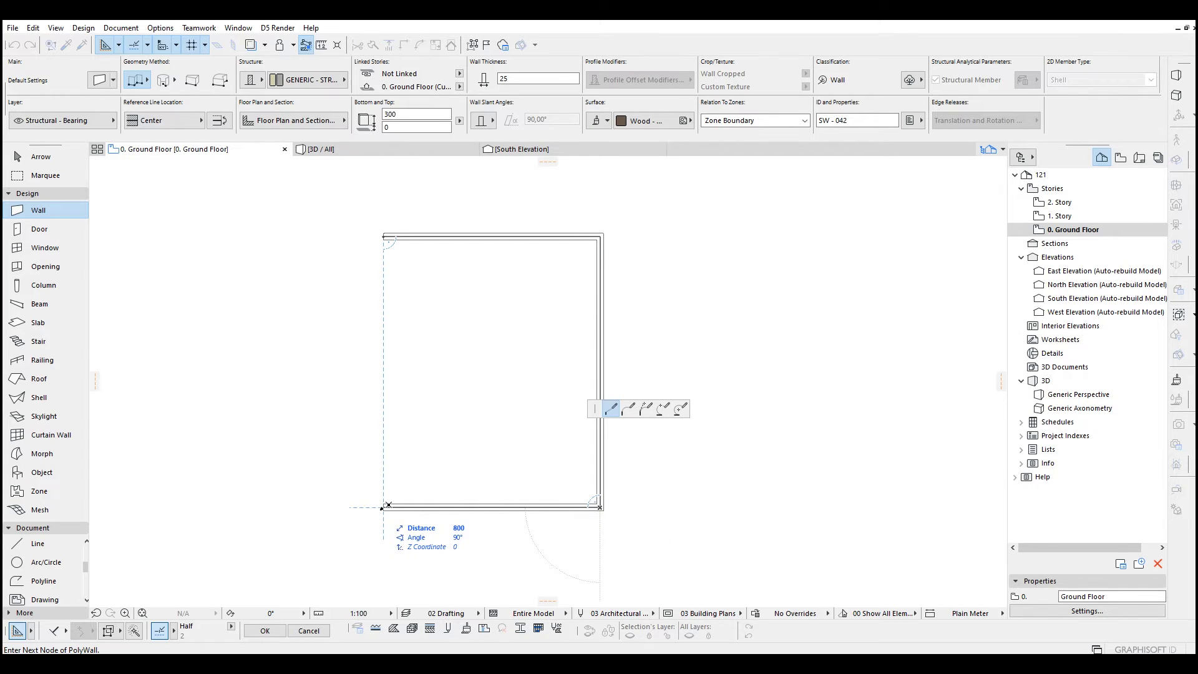
pyautogui.click(385, 237)
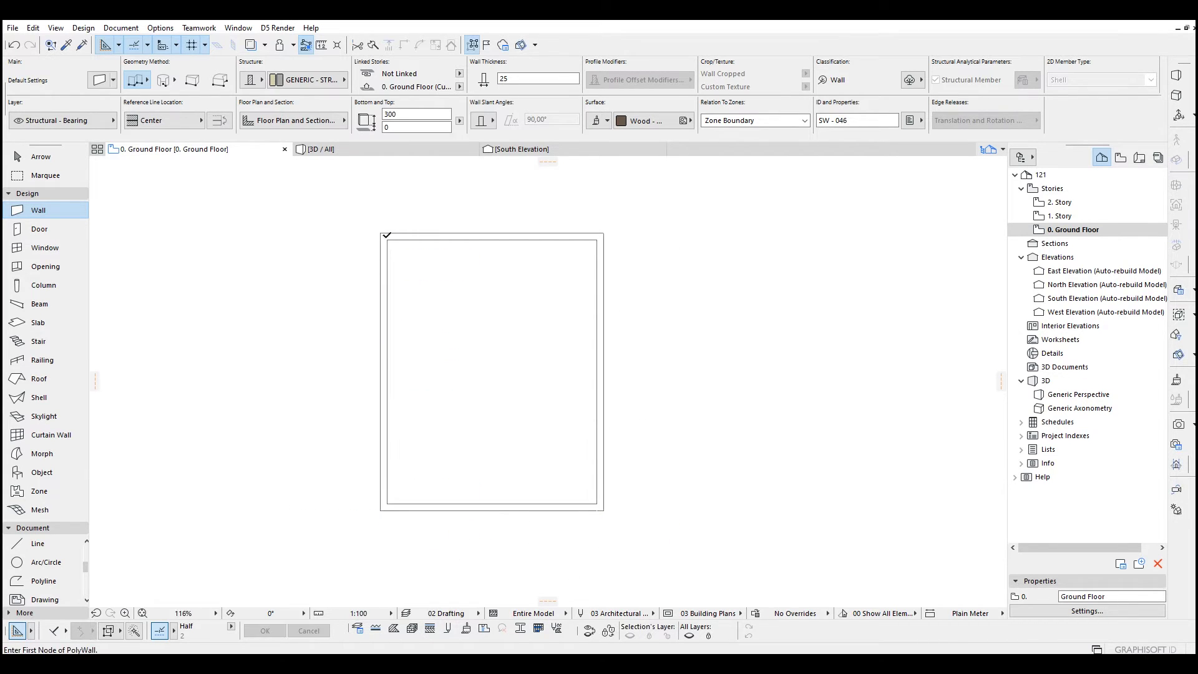
pyautogui.scroll(4, 407, 240)
pyautogui.scroll(2, 398, 241)
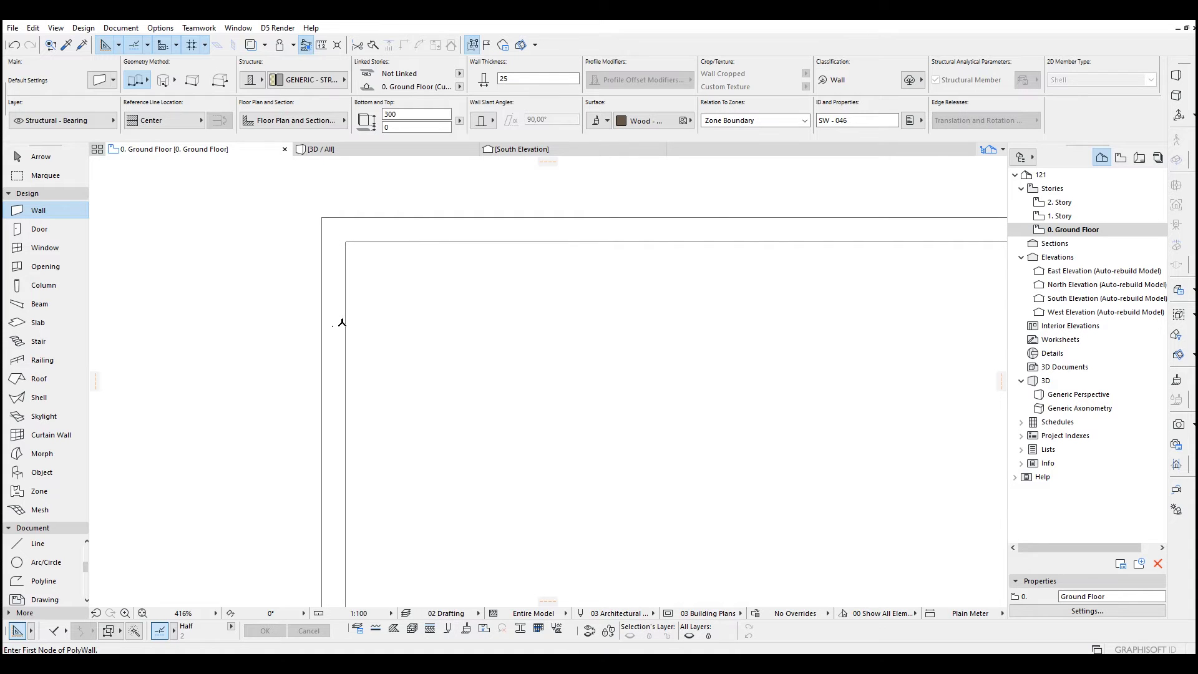
pyautogui.scroll(-1, 344, 328)
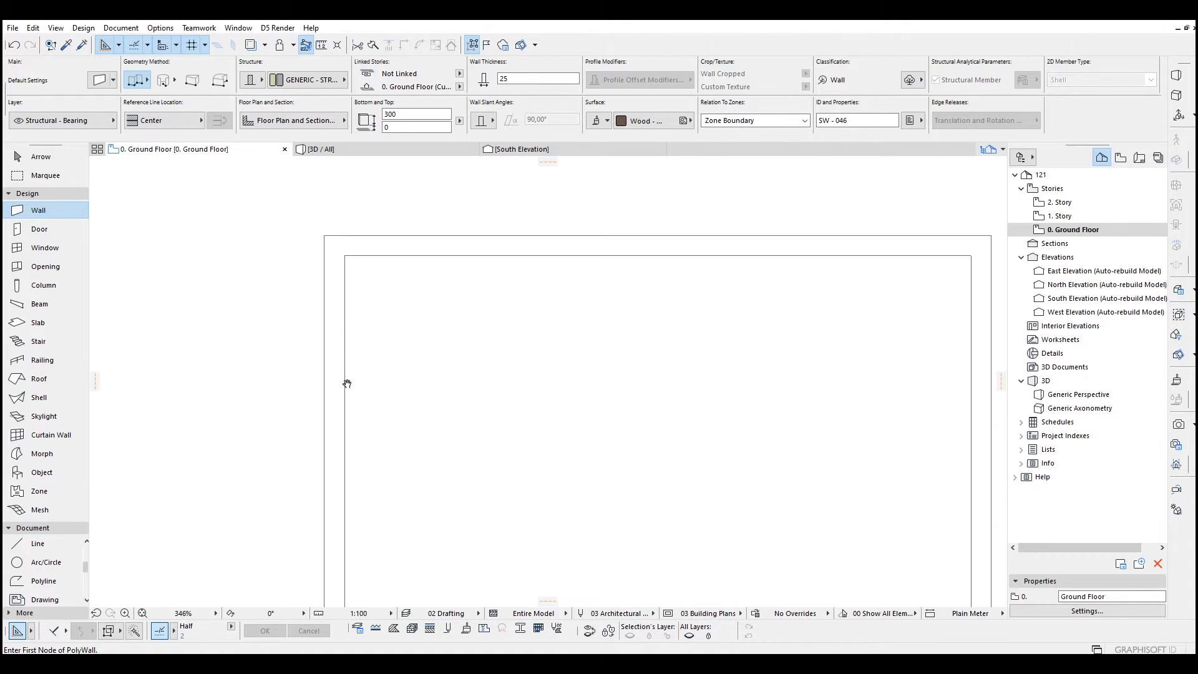
# - Add a partition wall from the left wall 300 to the right, then up to the top wall
pyautogui.moveTo(347, 383); pyautogui.dragTo(347, 303, button='middle')
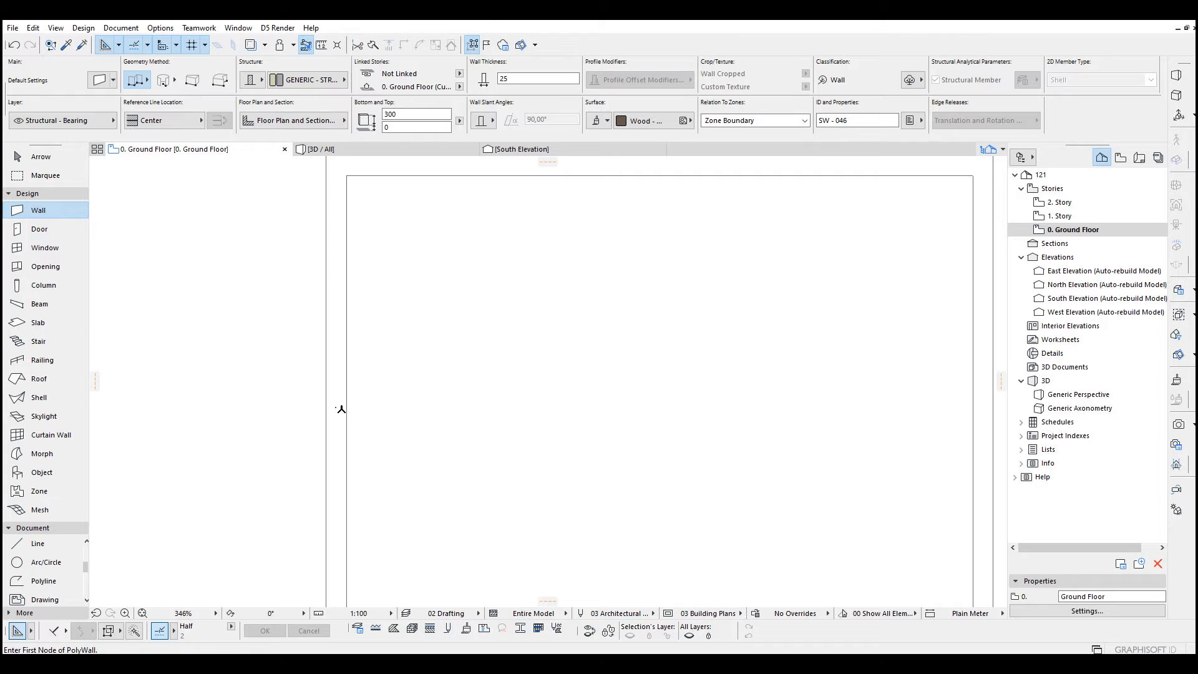
pyautogui.click(337, 409)
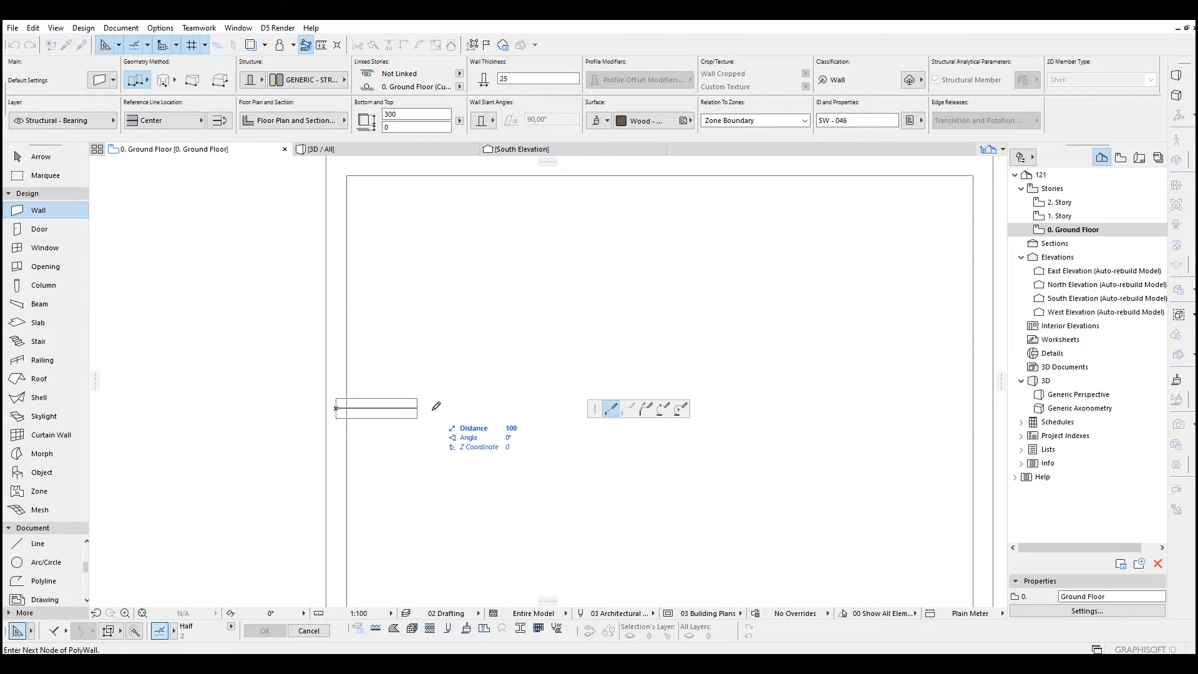
pyautogui.scroll(2, 425, 406)
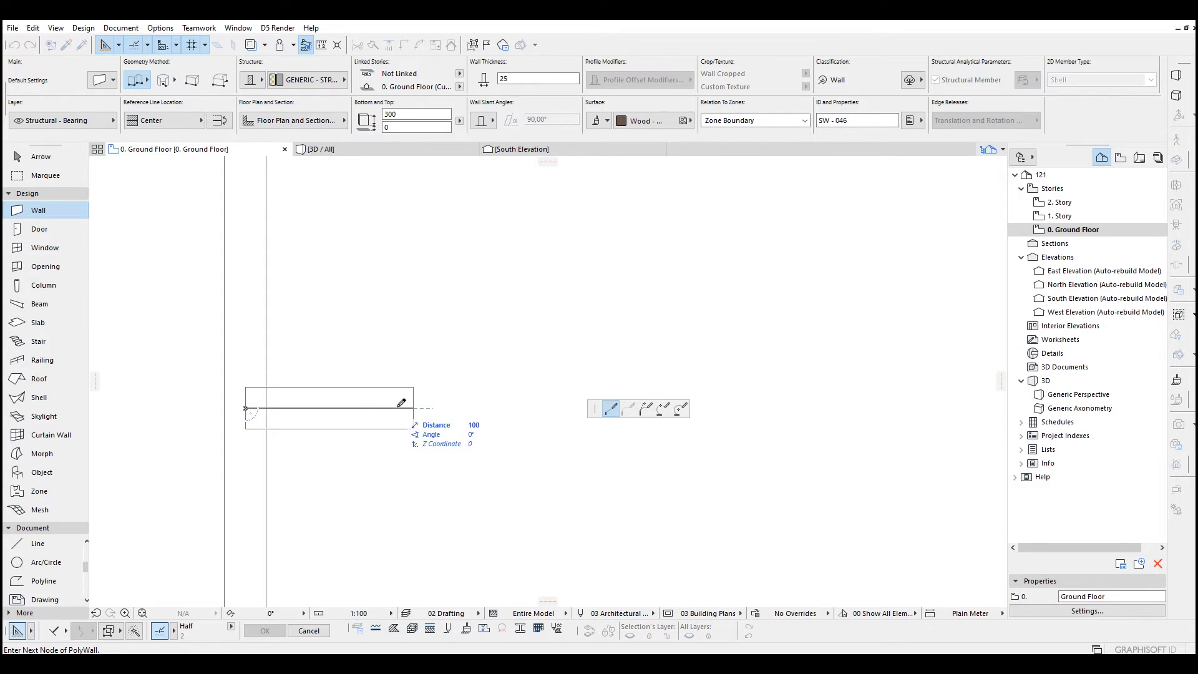
pyautogui.scroll(-2, 401, 403)
pyautogui.scroll(-1, 501, 406)
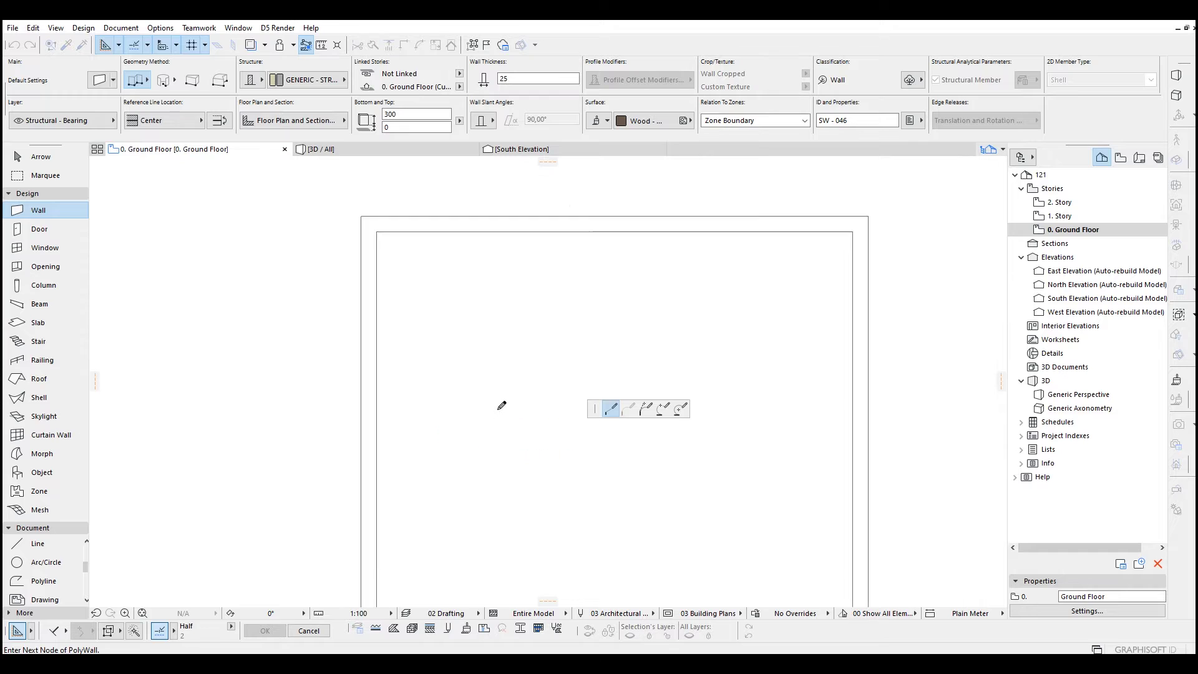
pyautogui.scroll(-1, 498, 410)
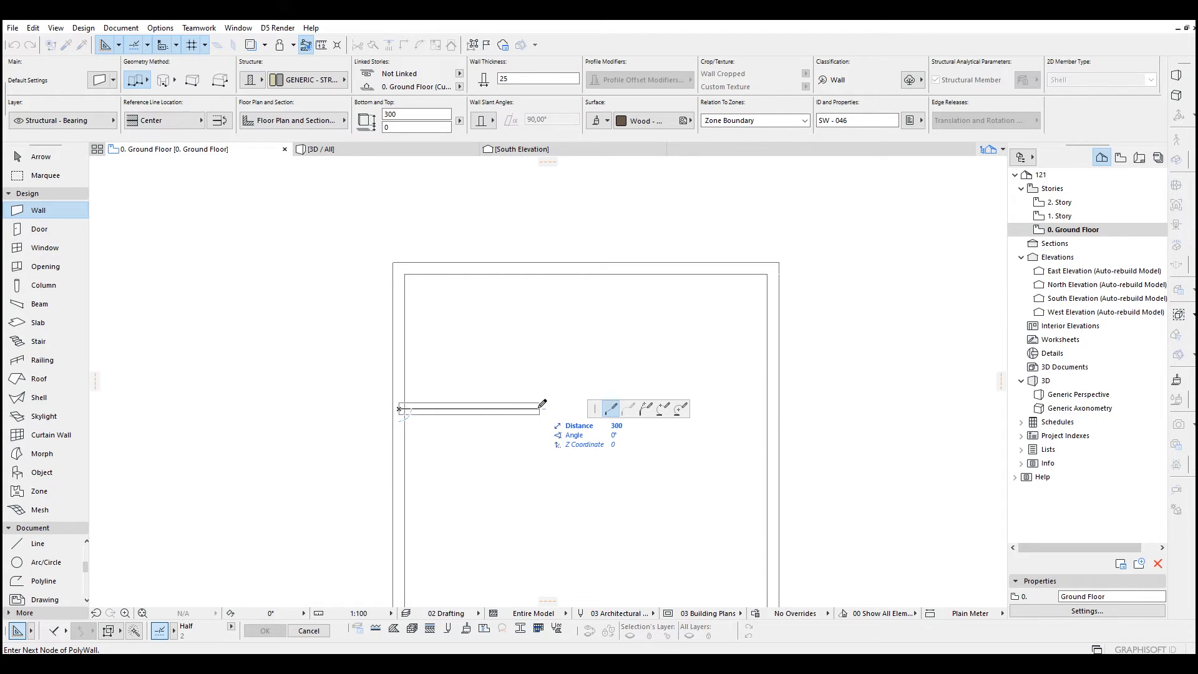
pyautogui.scroll(-1, 542, 406)
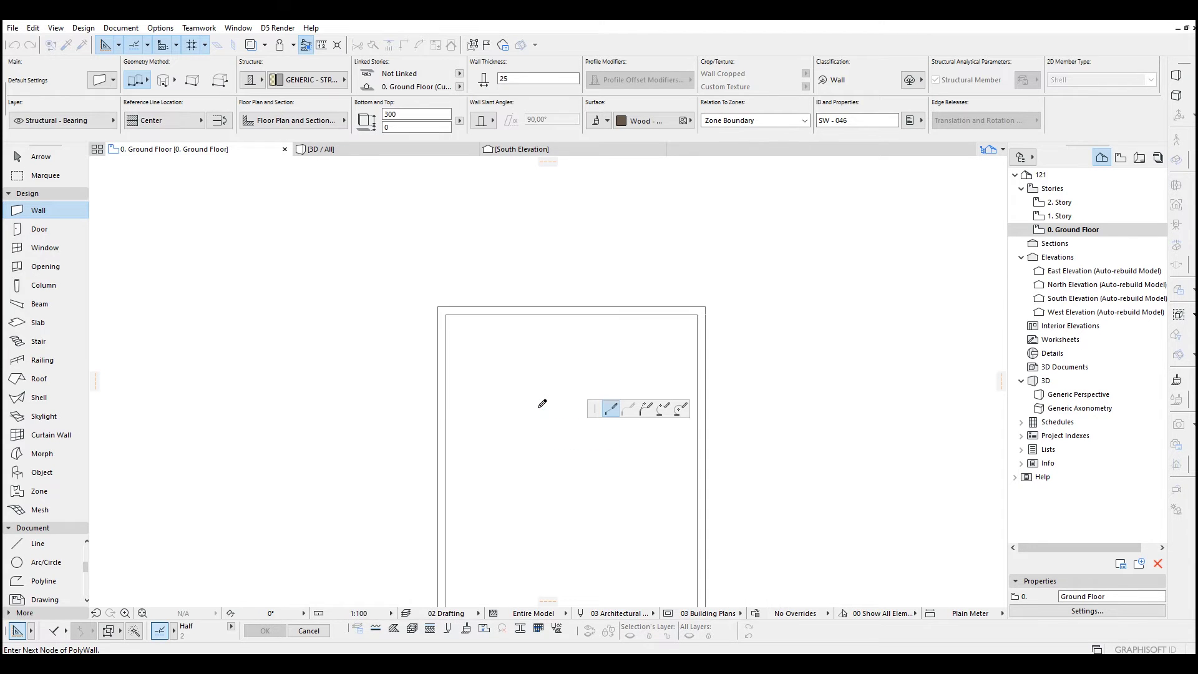
pyautogui.click(539, 408)
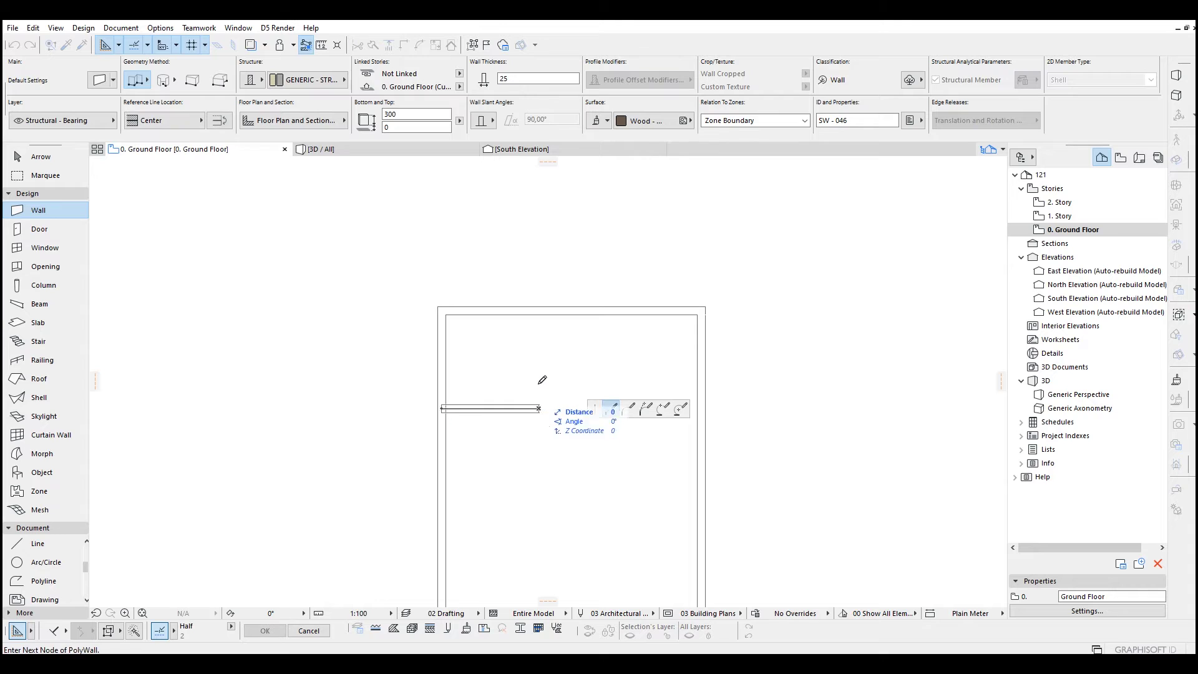
pyautogui.doubleClick(541, 310)
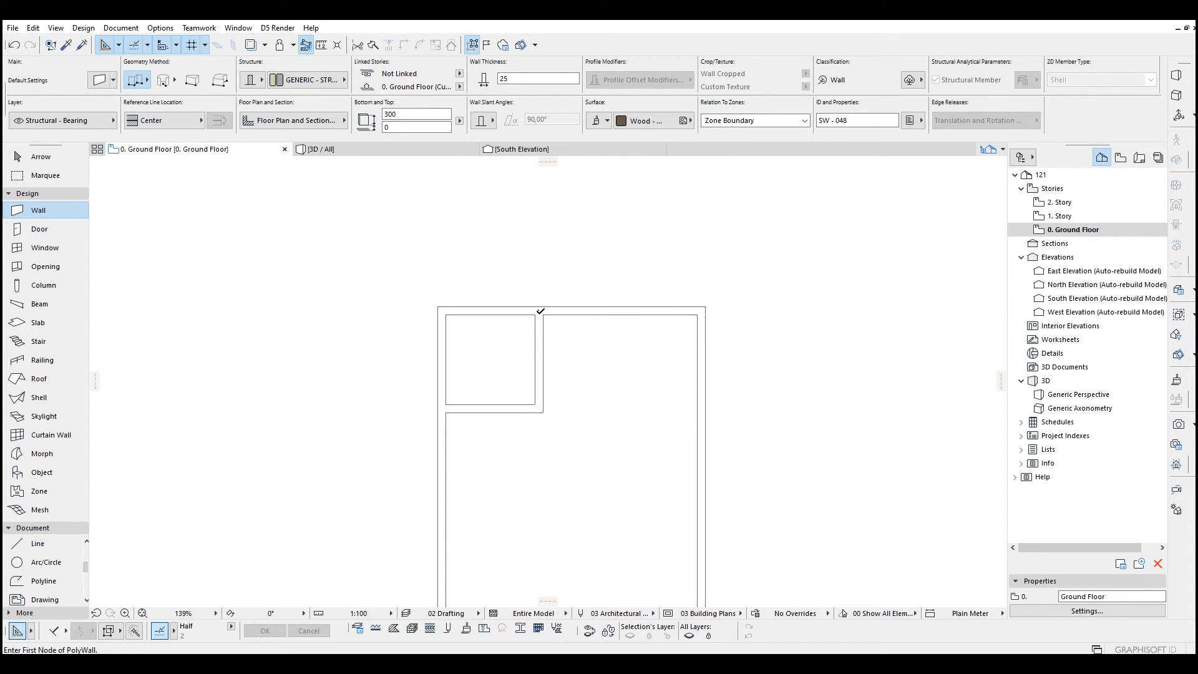
pyautogui.scroll(-1, 624, 365)
pyautogui.scroll(1, 586, 356)
pyautogui.scroll(2, 585, 359)
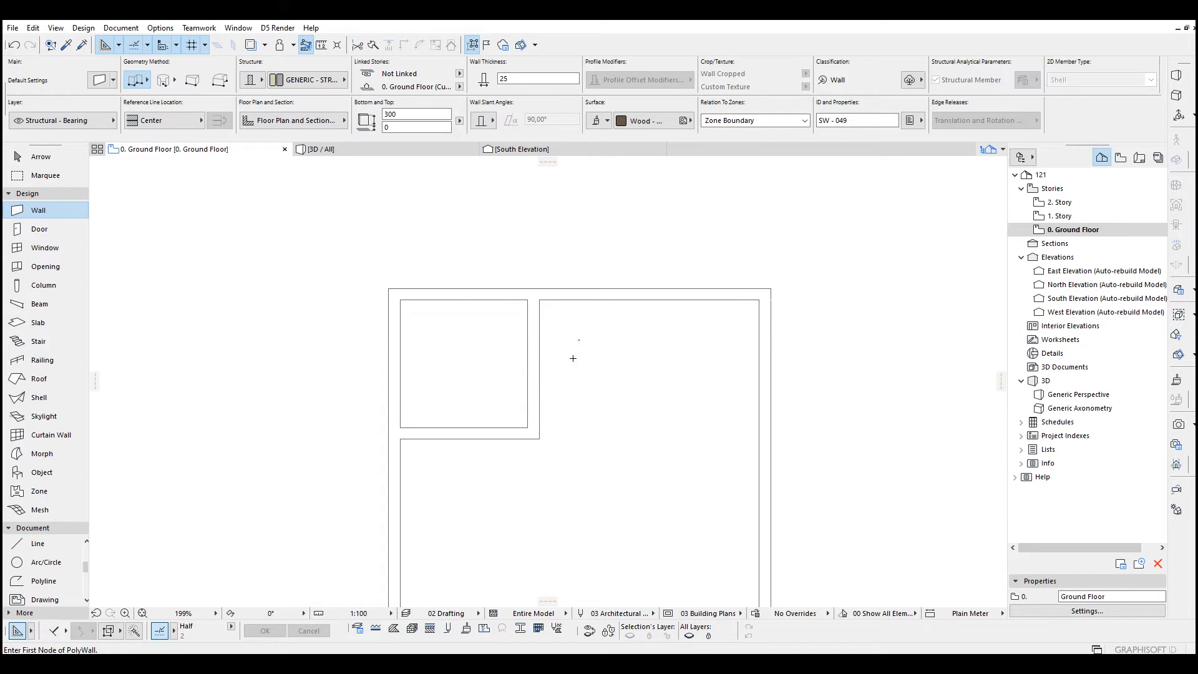
# - In Grids & Background, set both auxiliary grid steps to 10 and show the construction grid
pyautogui.click(83, 28)
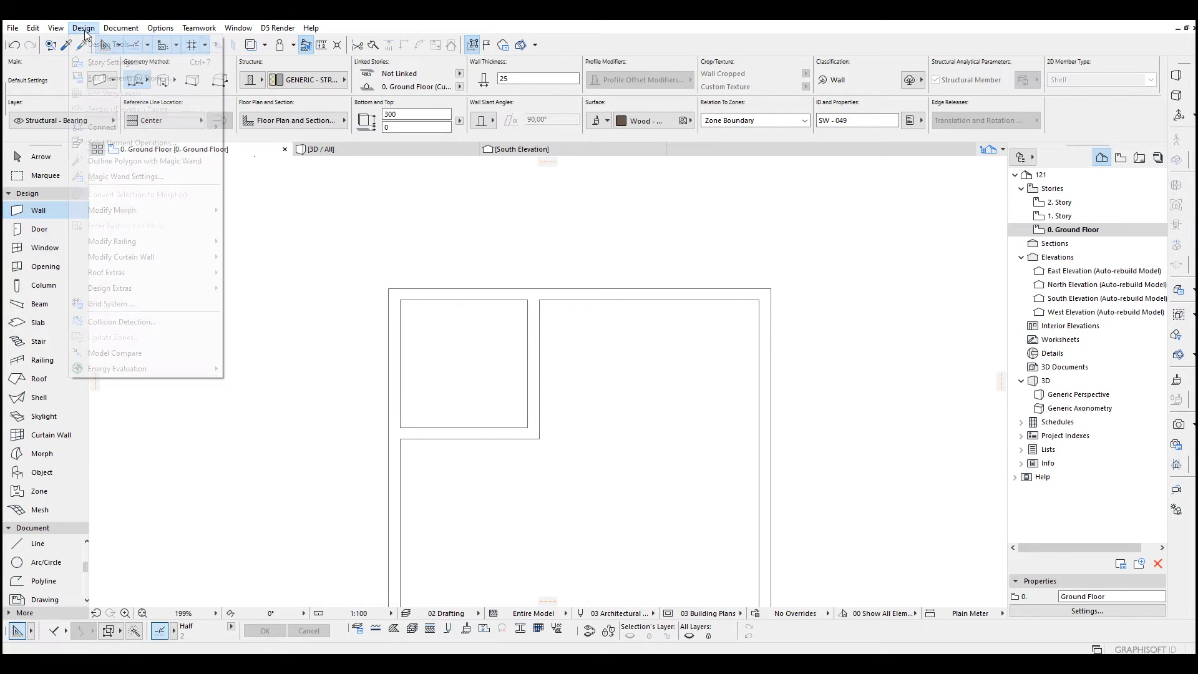
pyautogui.moveTo(58, 29)
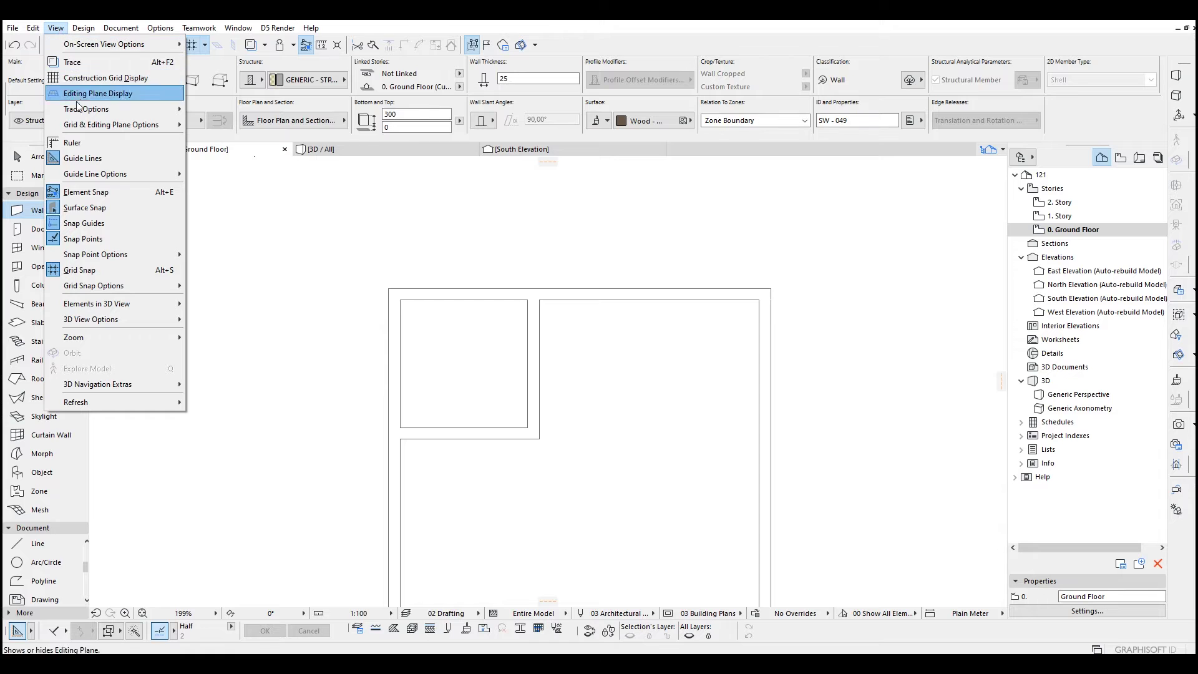
pyautogui.moveTo(85, 122)
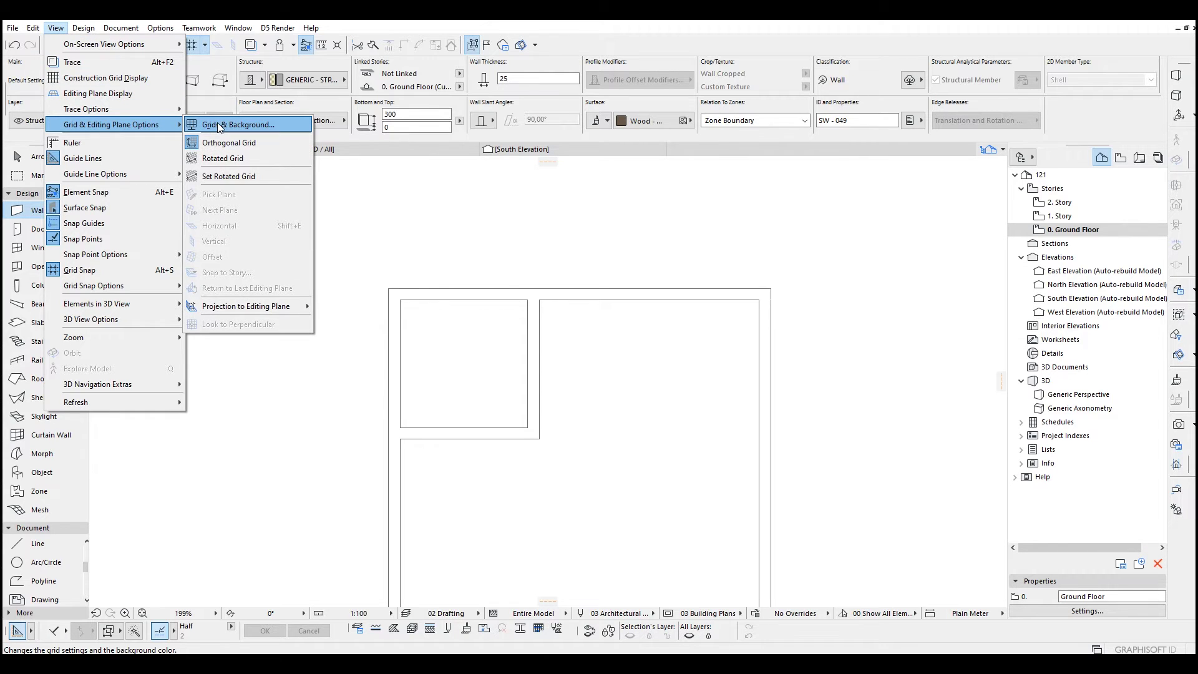
pyautogui.click(218, 124)
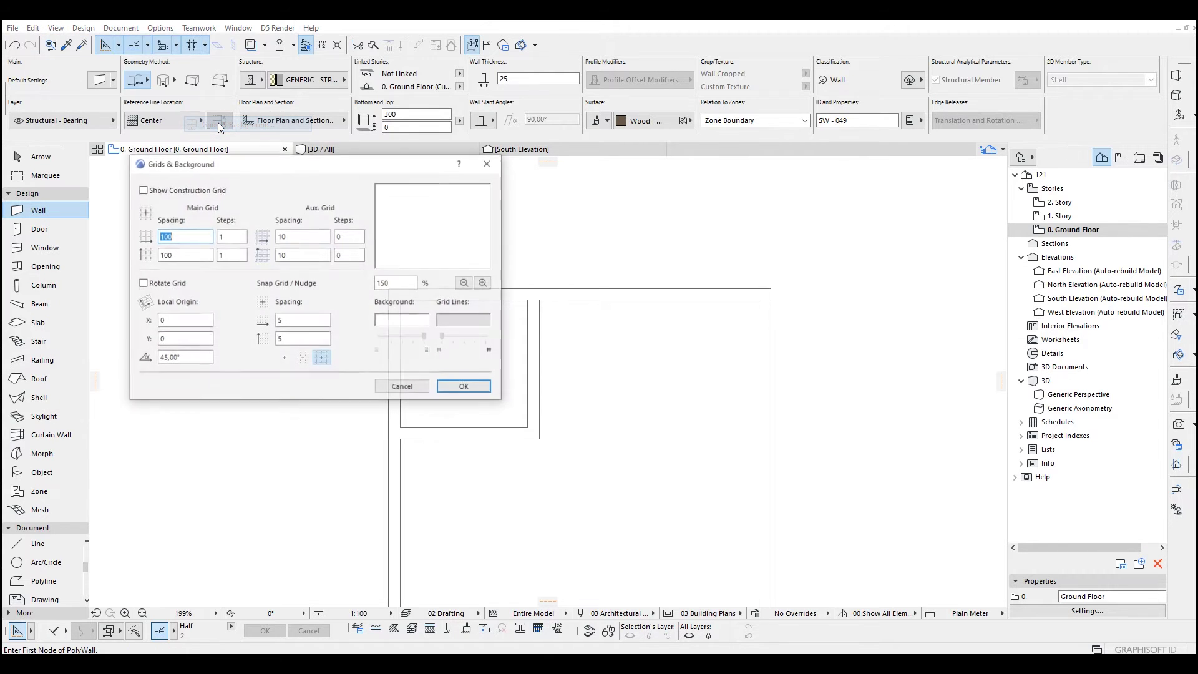
pyautogui.doubleClick(347, 236)
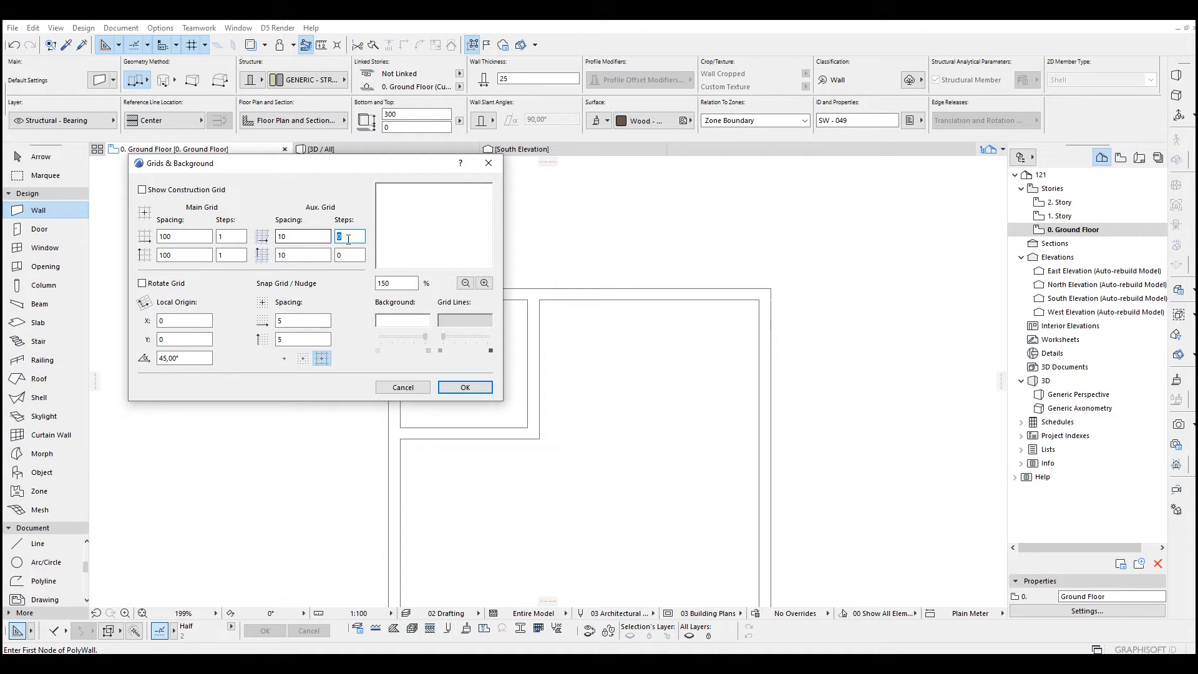
pyautogui.write('10')
pyautogui.press('Tab')
pyautogui.write('1')
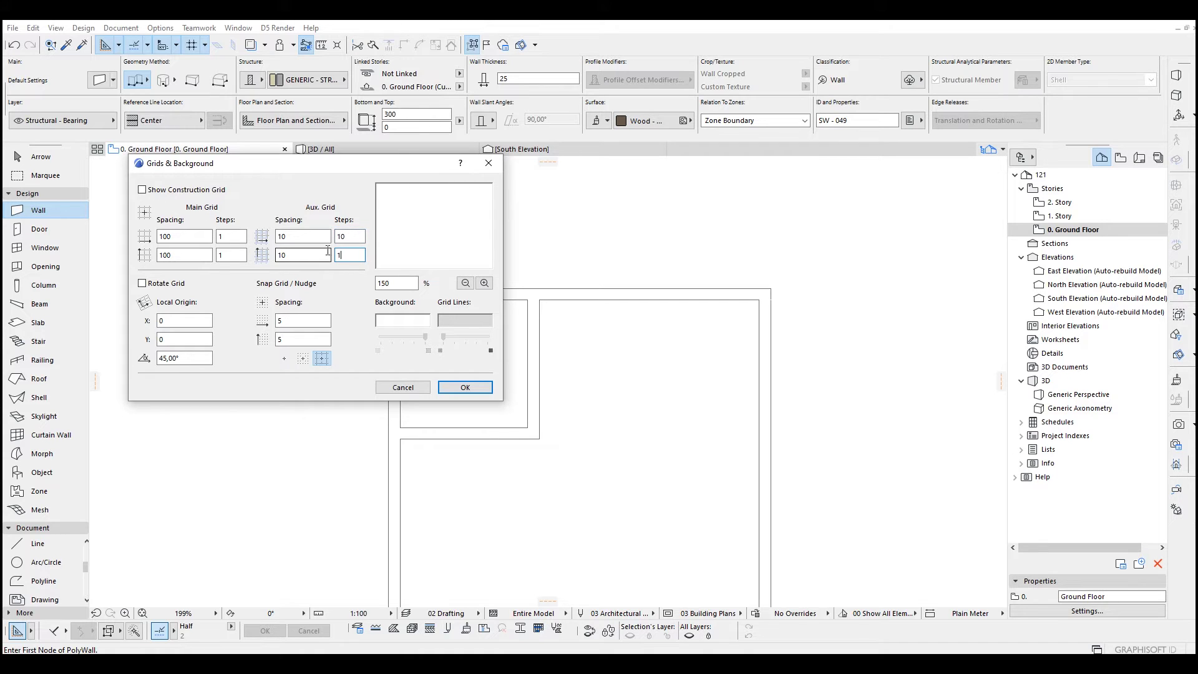
pyautogui.write('0')
pyautogui.click(348, 241)
pyautogui.click(184, 190)
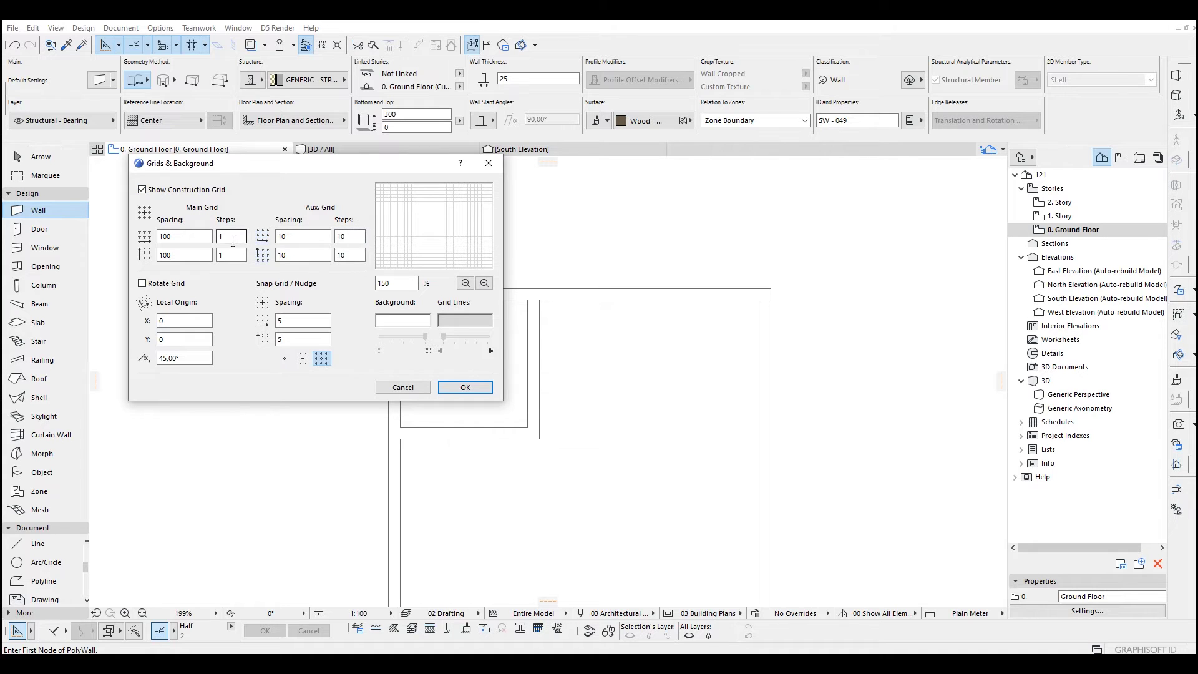
pyautogui.click(467, 389)
# - Set the main grid steps to 0 in Grids & Background
pyautogui.scroll(4, 571, 350)
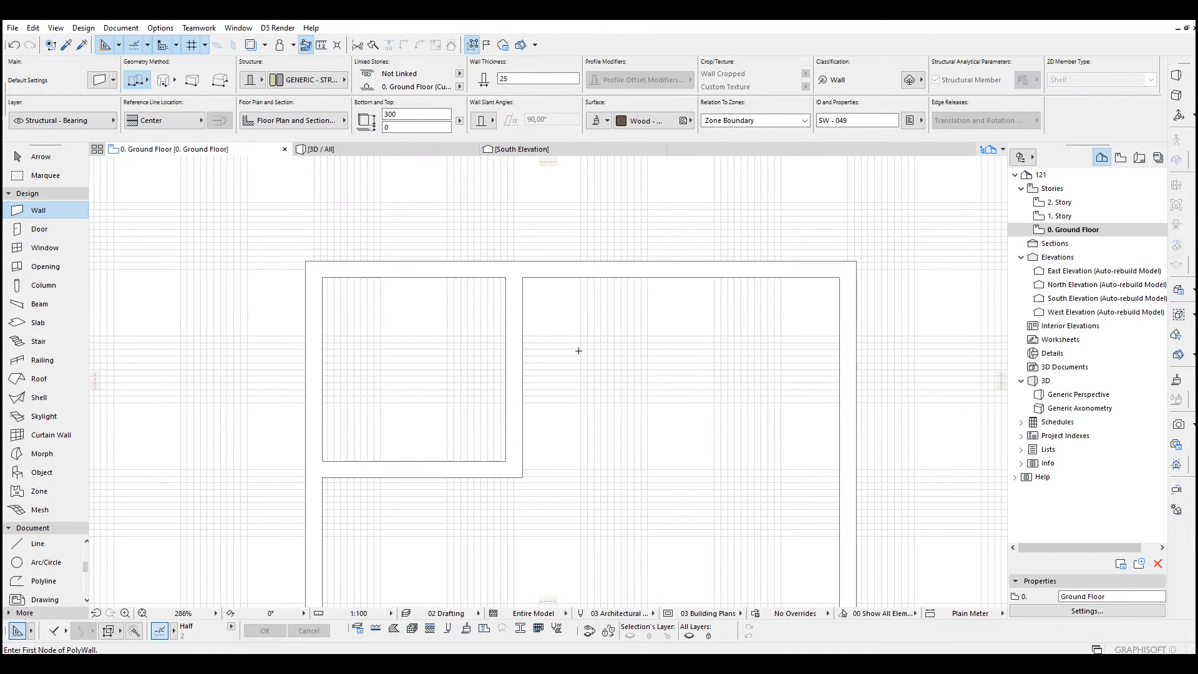
pyautogui.scroll(-1, 548, 329)
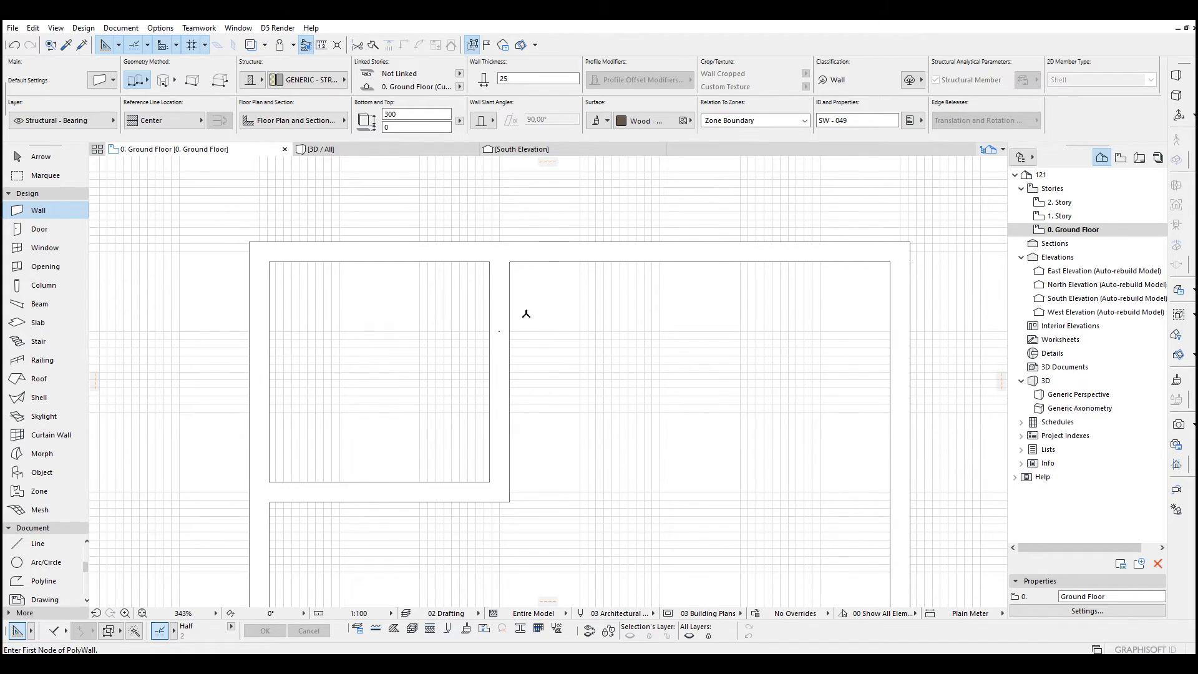
pyautogui.click(56, 28)
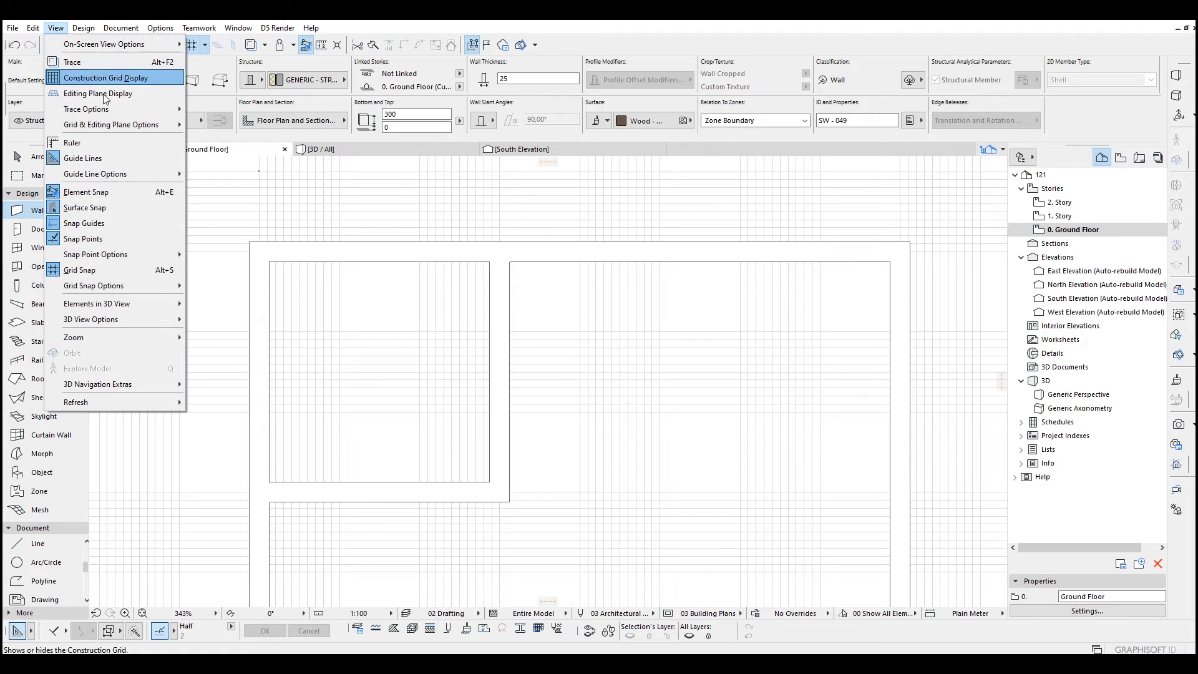
pyautogui.moveTo(162, 124)
pyautogui.click(238, 124)
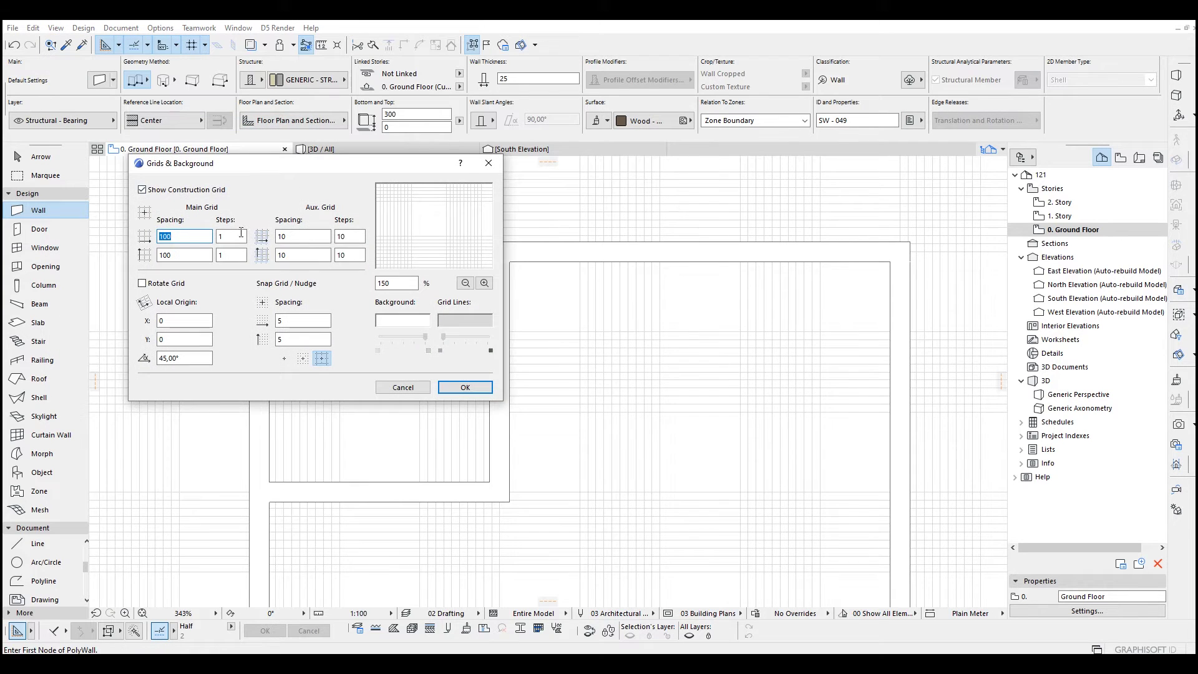
pyautogui.moveTo(204, 234); pyautogui.dragTo(219, 255)
pyautogui.write('0')
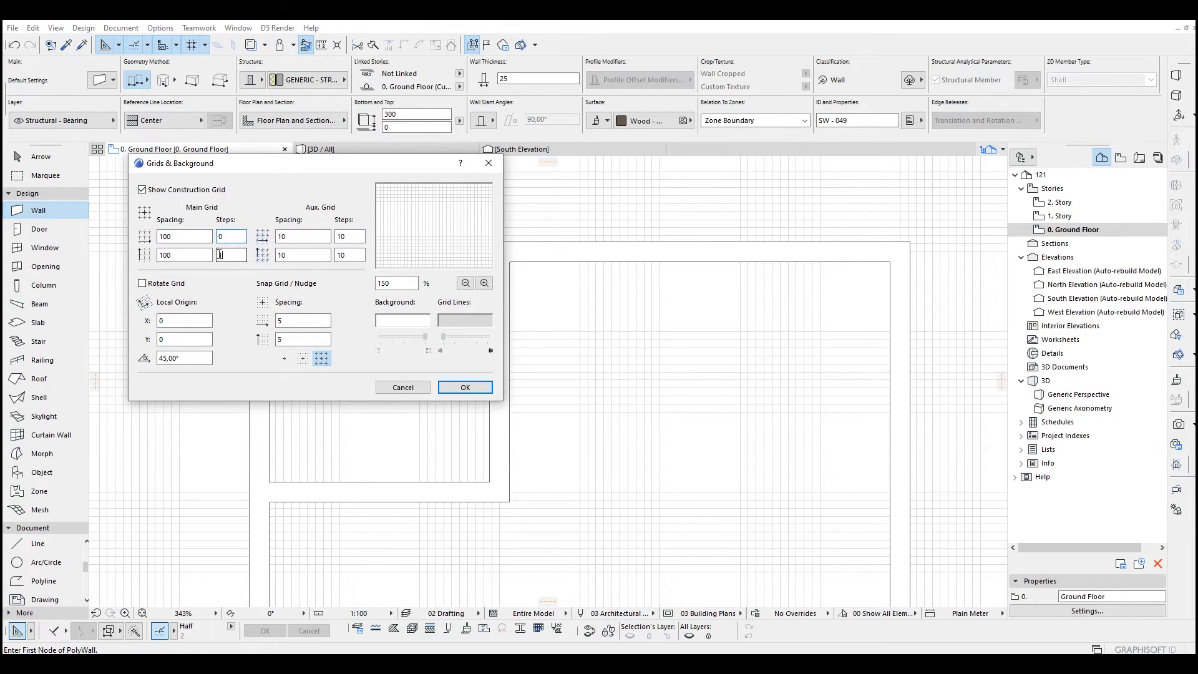
pyautogui.write('0')
pyautogui.click(228, 238)
pyautogui.click(464, 387)
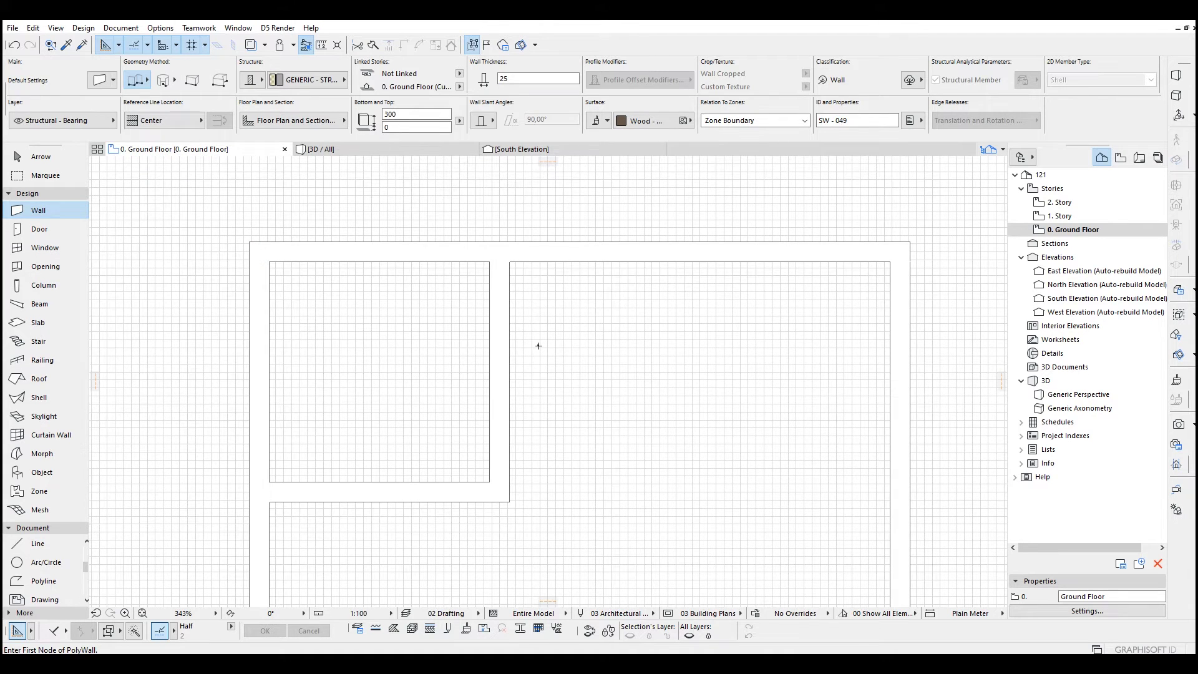
# - Change the grid to main steps 1 and auxiliary steps 20
pyautogui.click(55, 28)
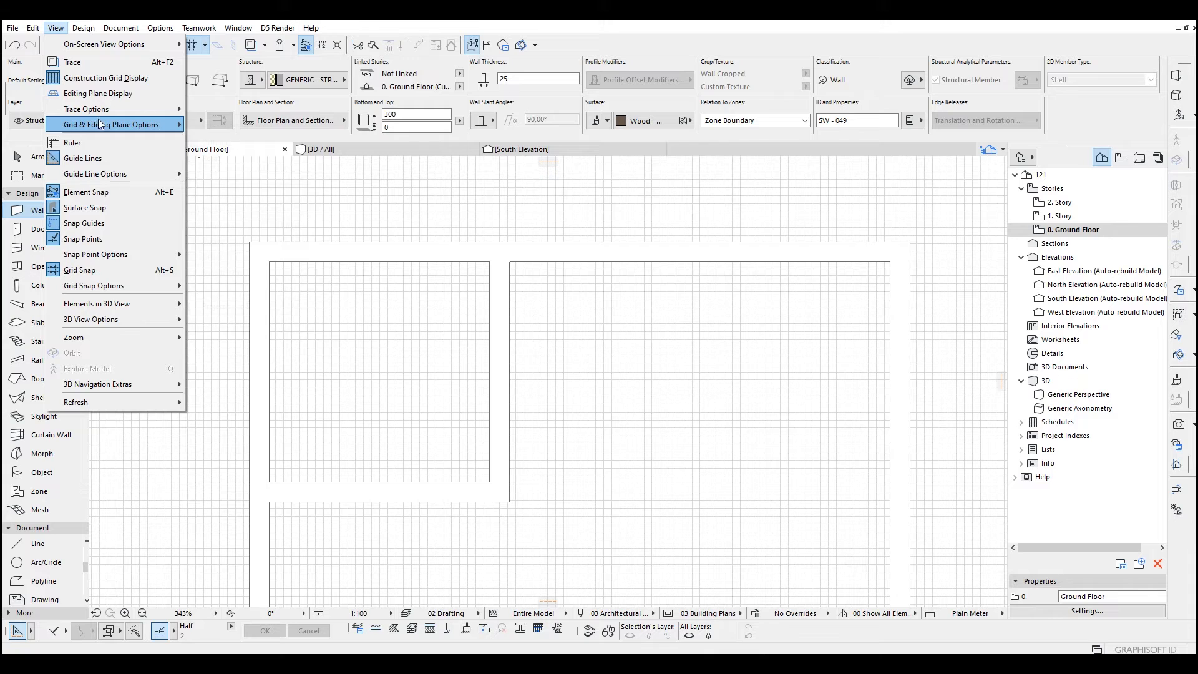
pyautogui.moveTo(150, 124)
pyautogui.click(211, 128)
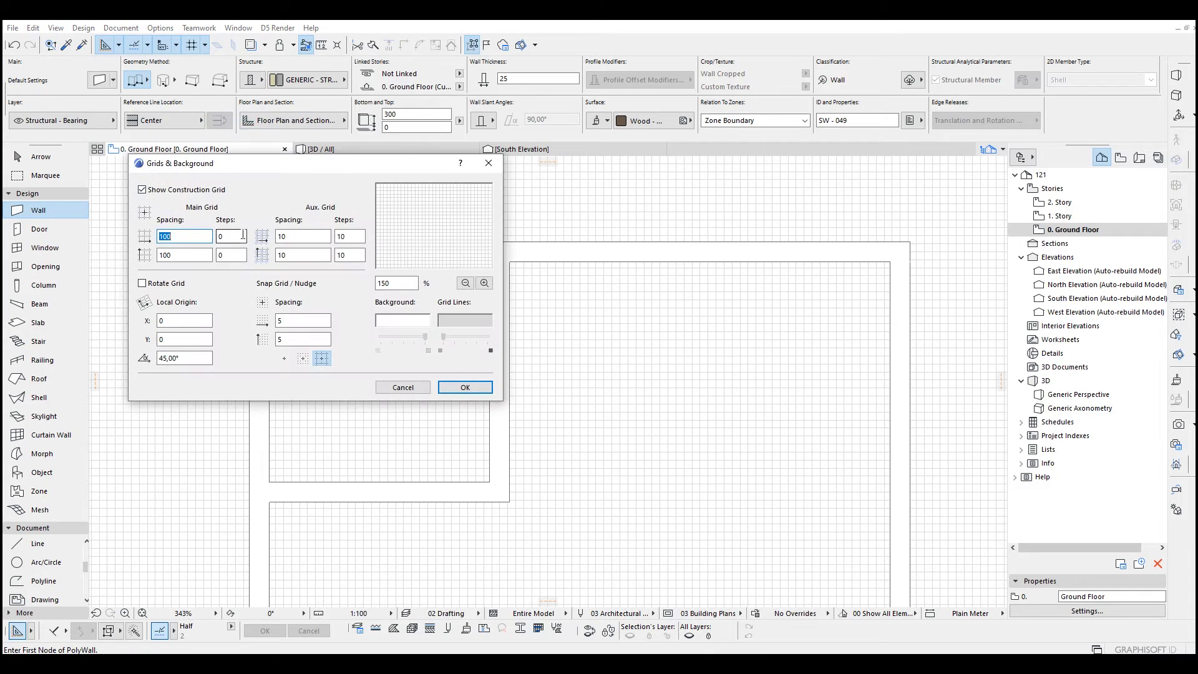
pyautogui.doubleClick(215, 238)
pyautogui.write('1')
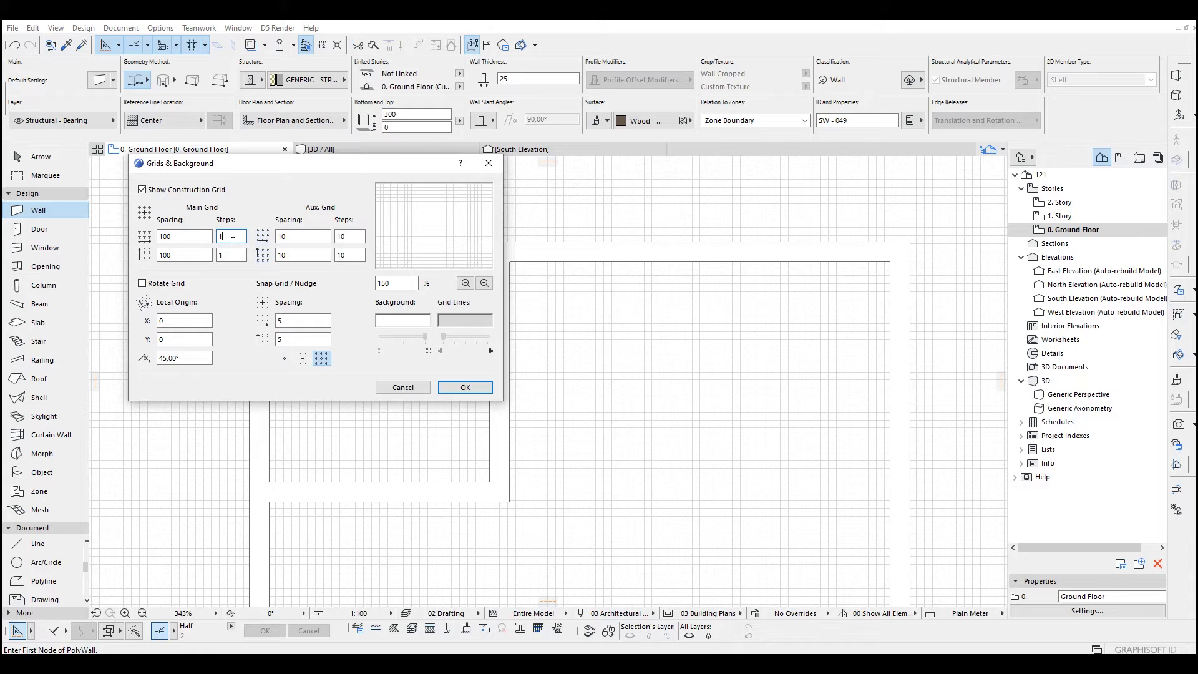
pyautogui.press('Tab')
pyautogui.write('20')
pyautogui.click(349, 255)
pyautogui.doubleClick(349, 255)
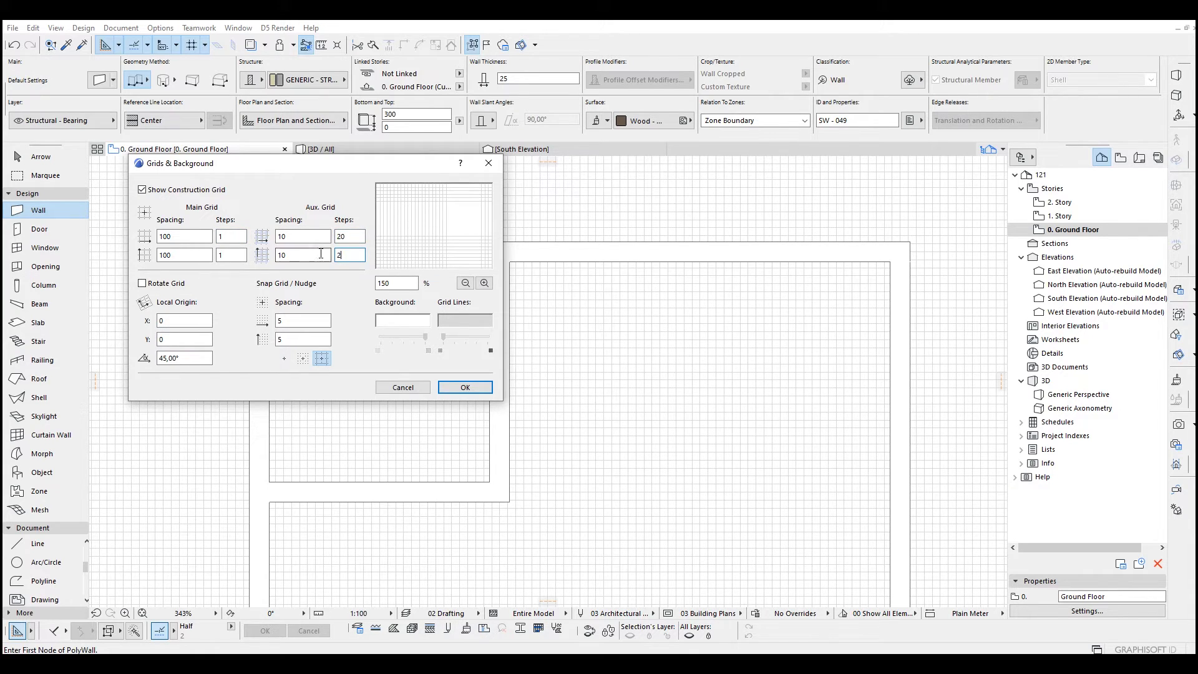
pyautogui.write('20')
pyautogui.click(348, 239)
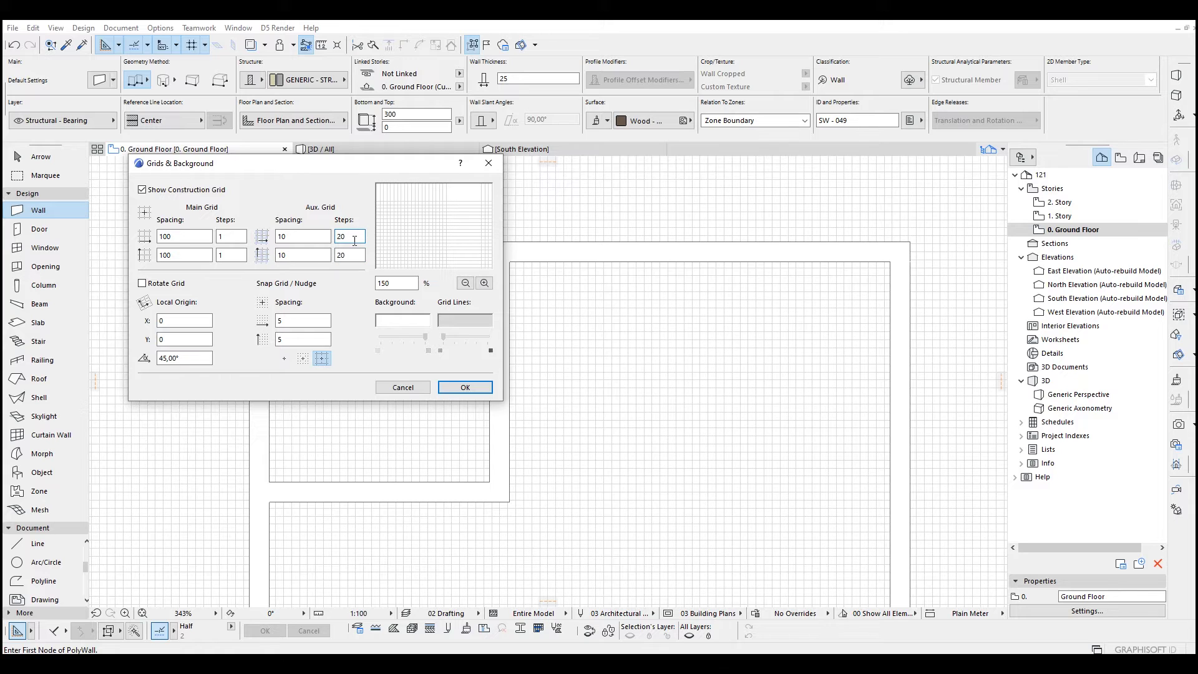
pyautogui.click(467, 386)
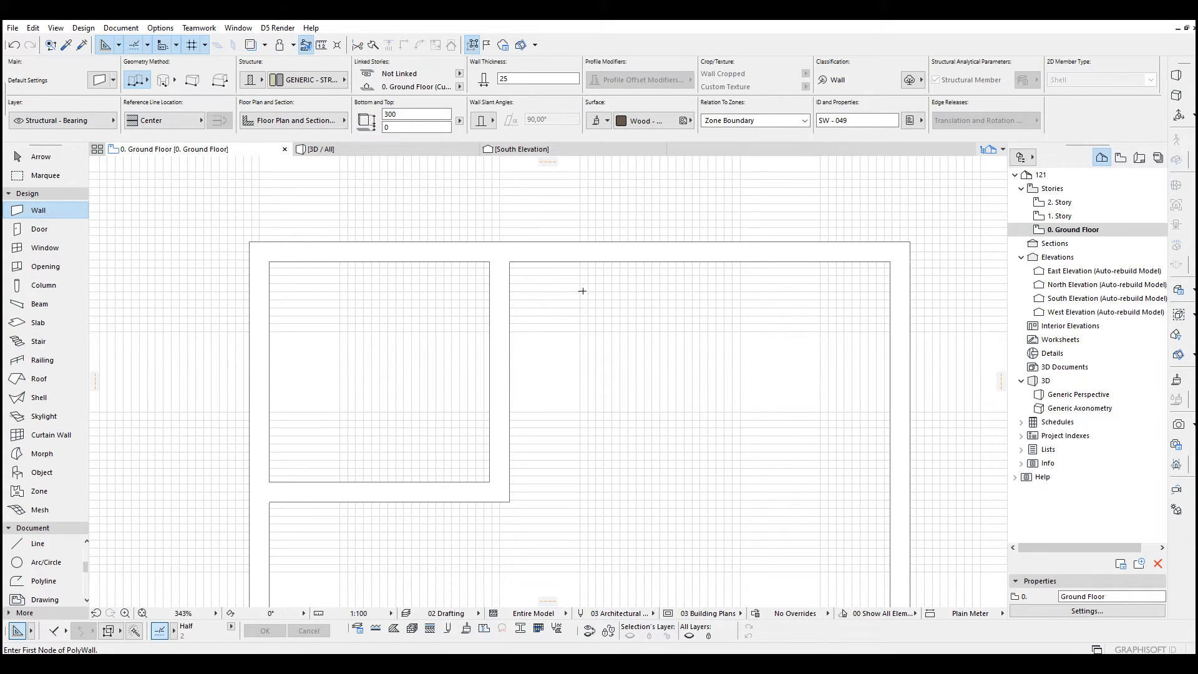
# - Set auxiliary steps to 0 and the main grid to 5 by 5 spacing with 1 step
pyautogui.click(56, 28)
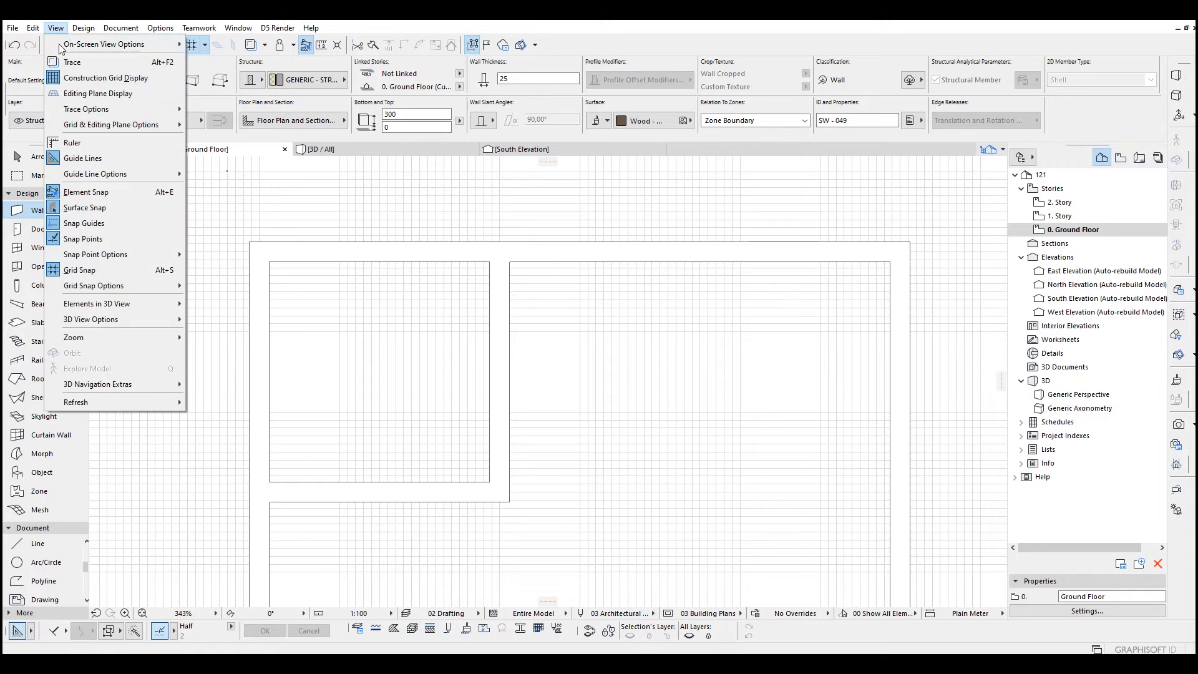
pyautogui.moveTo(90, 124)
pyautogui.click(237, 124)
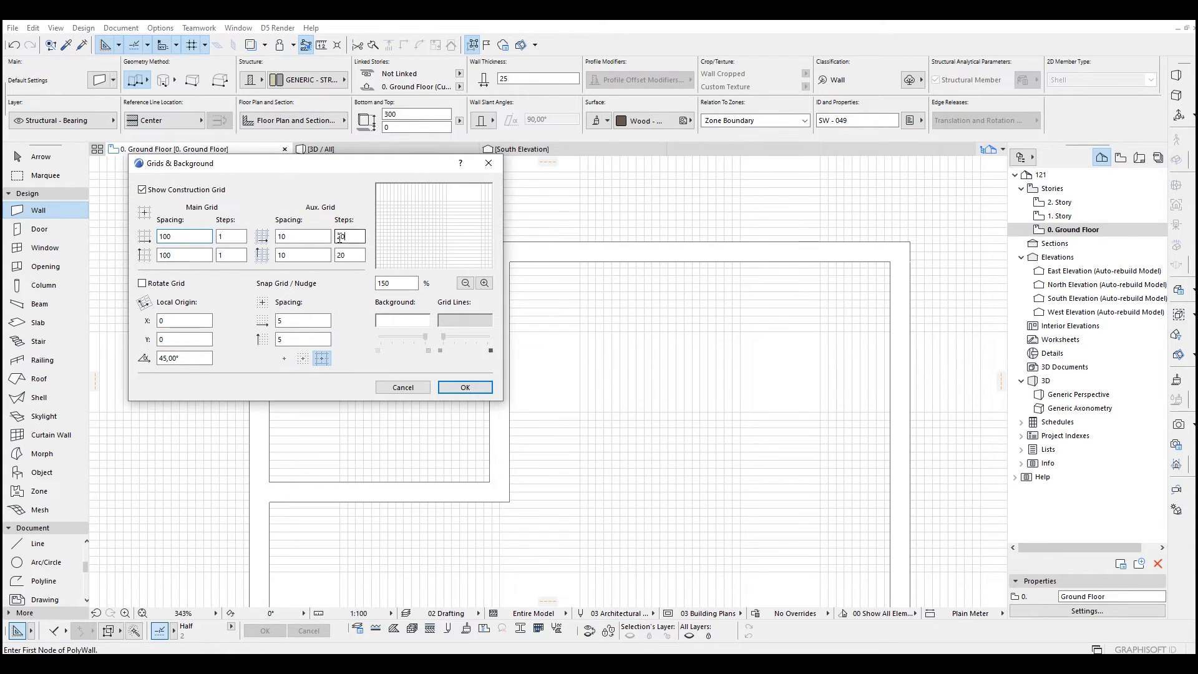
pyautogui.moveTo(346, 237); pyautogui.dragTo(300, 241)
pyautogui.write('0')
pyautogui.click(345, 255)
pyautogui.press('BackSpace')
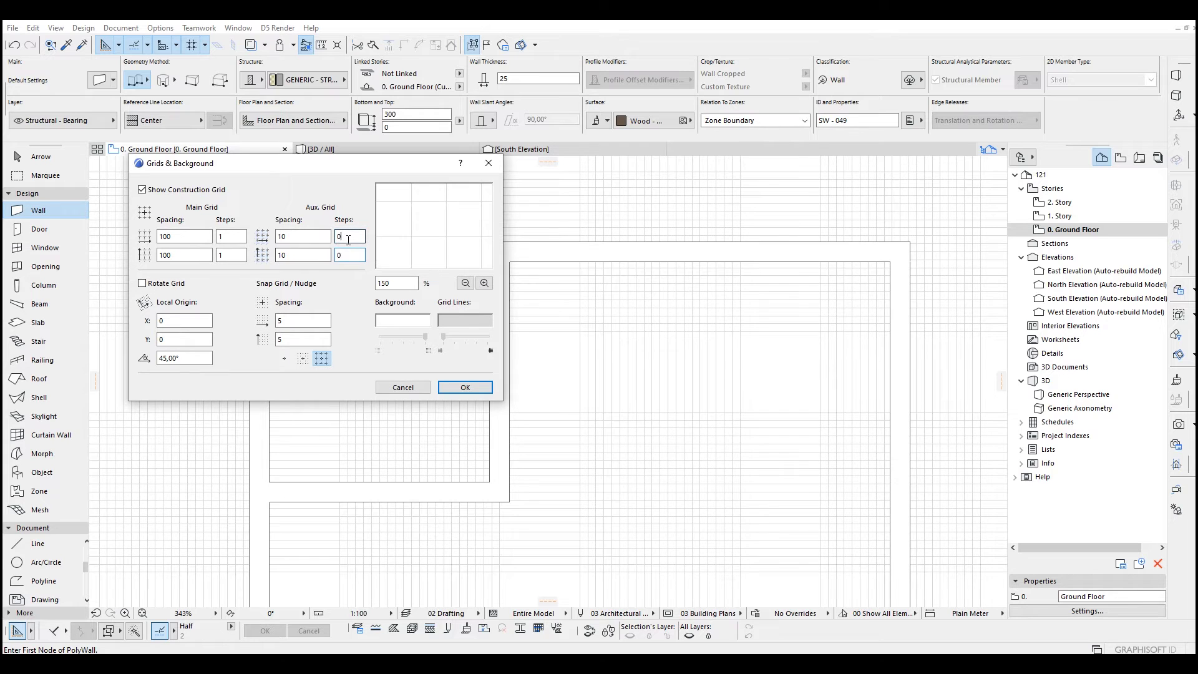
pyautogui.click(226, 237)
pyautogui.moveTo(184, 236); pyautogui.dragTo(126, 232)
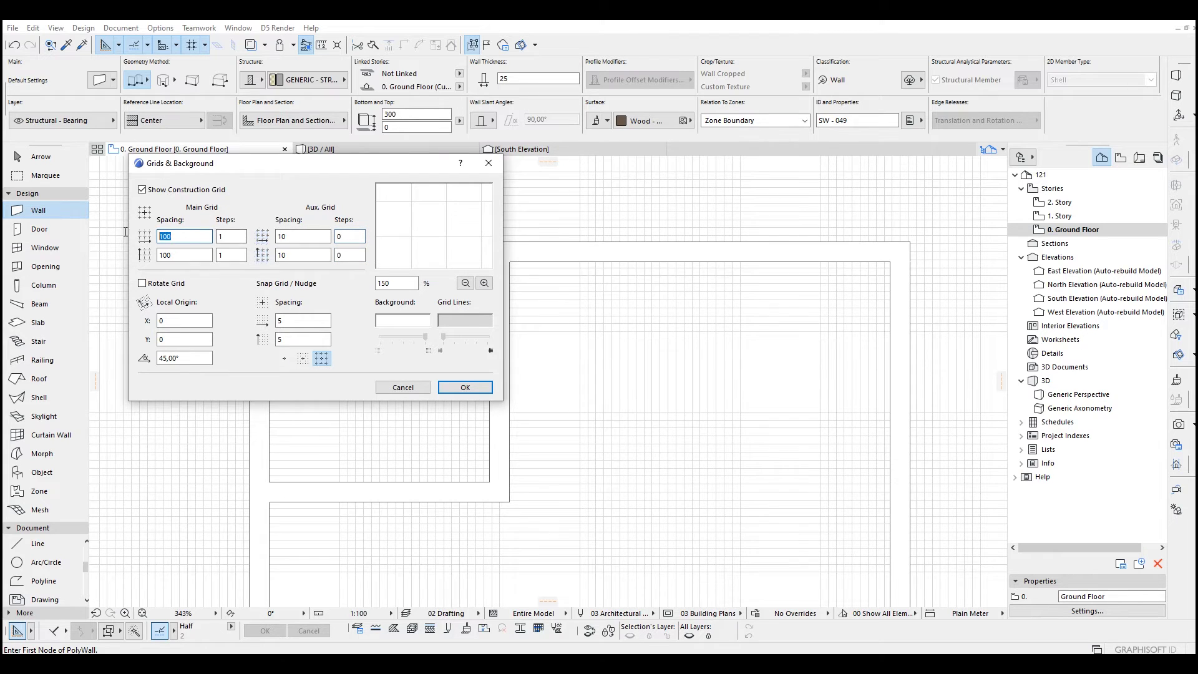
pyautogui.write('1')
pyautogui.press('BackSpace')
pyautogui.write('5')
pyautogui.moveTo(190, 254); pyautogui.dragTo(155, 255)
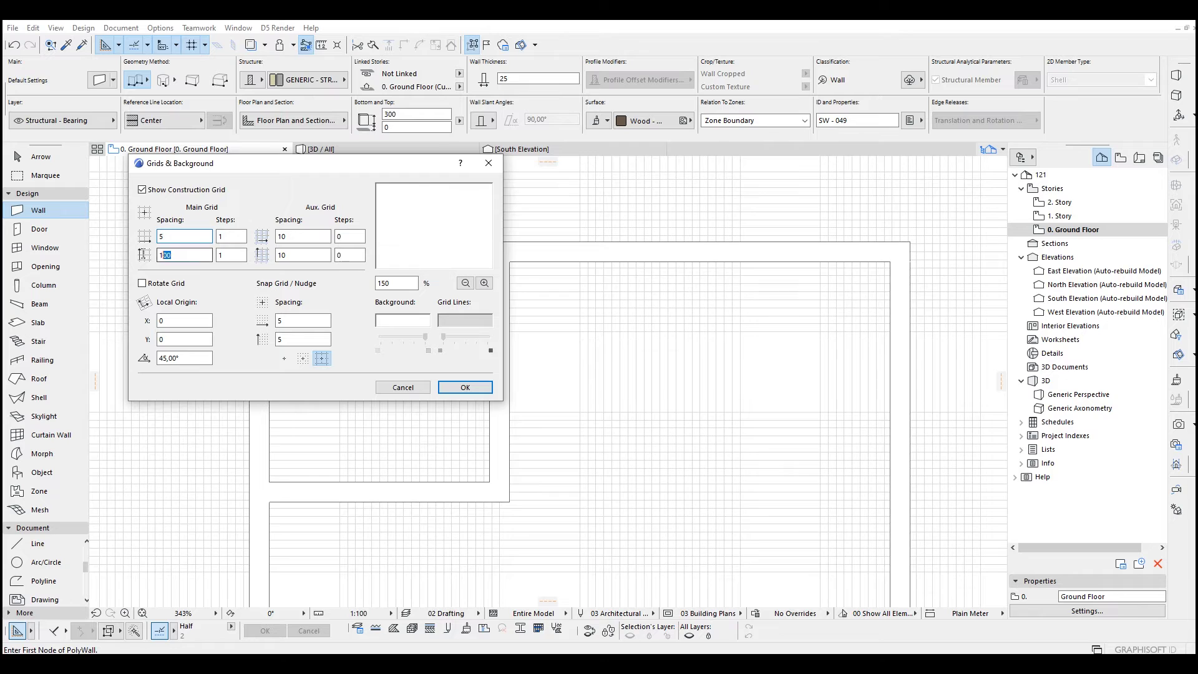
pyautogui.write('5')
pyautogui.click(234, 237)
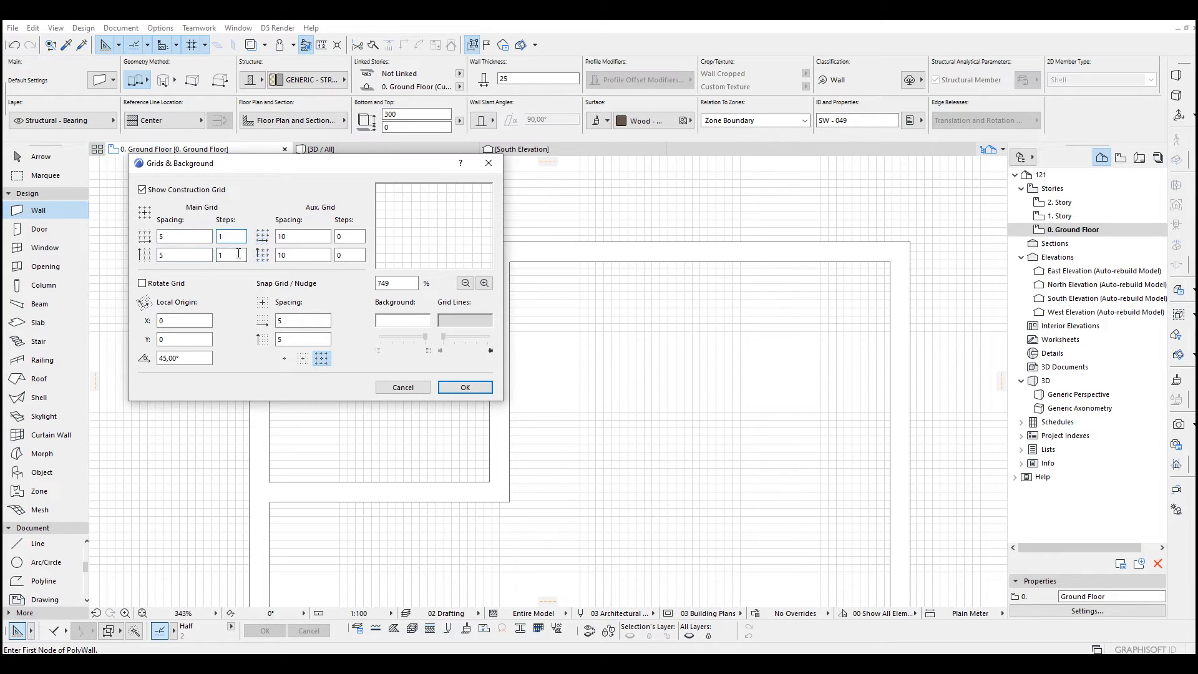
pyautogui.click(463, 386)
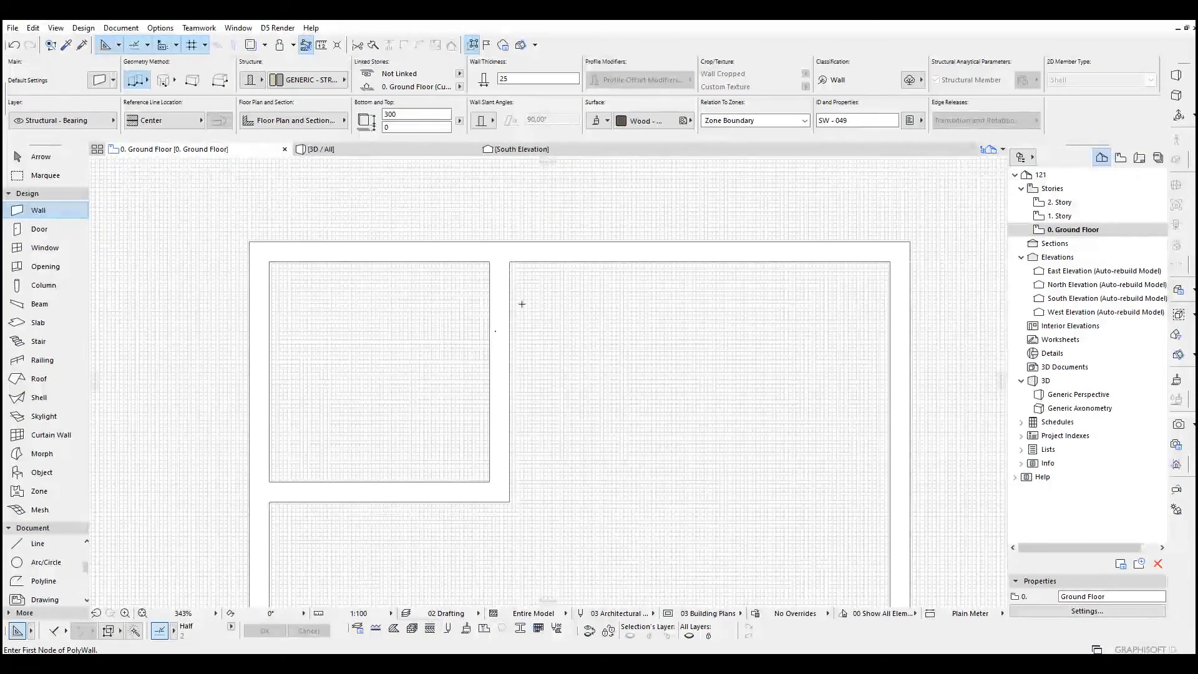
# - Cancel the stray wall and return to element selection
pyautogui.scroll(4, 505, 254)
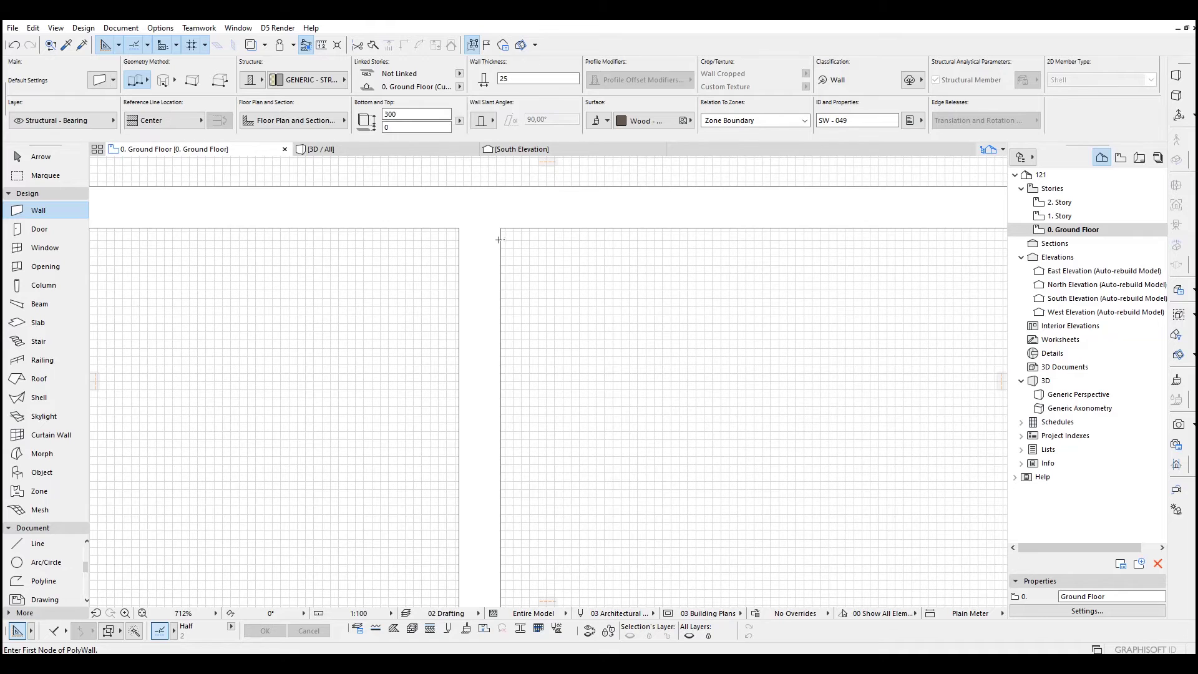
pyautogui.scroll(6, 506, 246)
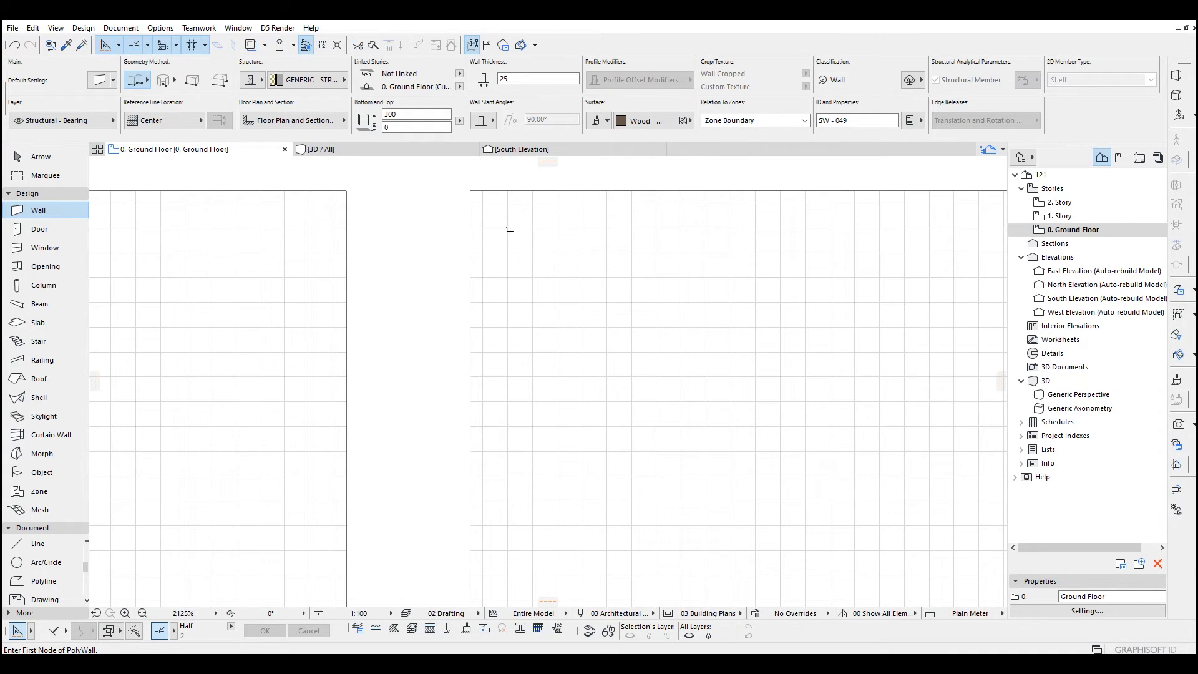
pyautogui.click(478, 232)
pyautogui.scroll(-4, 478, 265)
pyautogui.press('Escape')
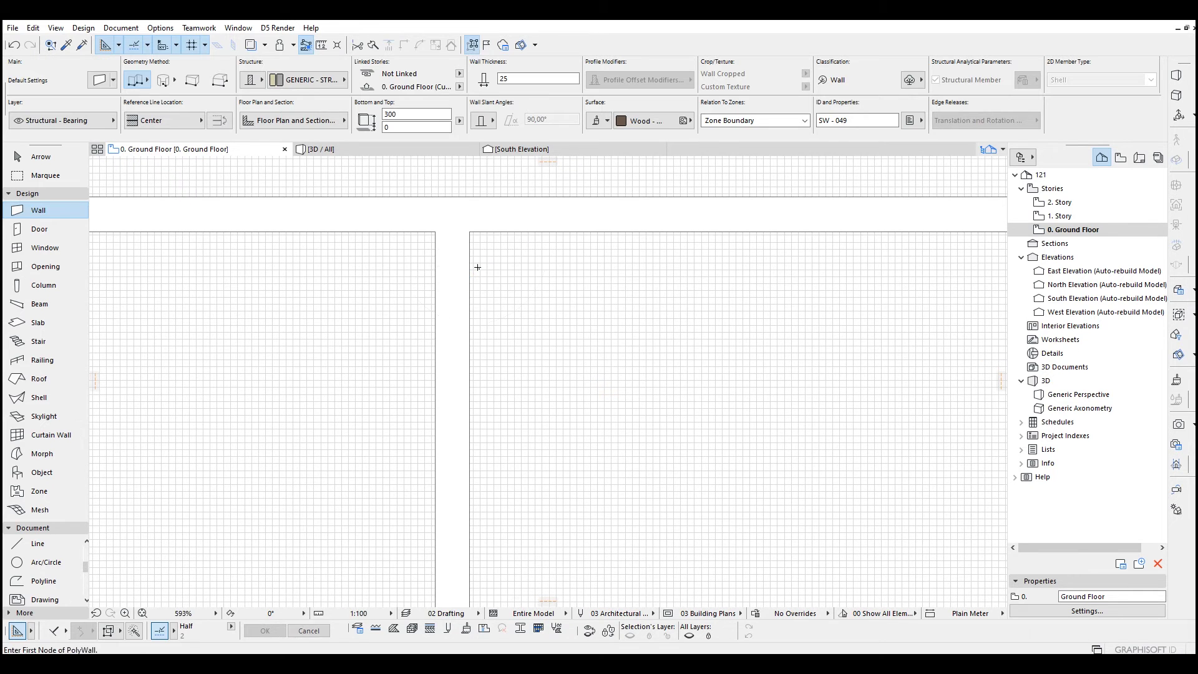
pyautogui.press('Escape')
pyautogui.scroll(-7, 479, 264)
pyautogui.scroll(1, 481, 265)
pyautogui.moveTo(481, 266); pyautogui.dragTo(457, 250, button='middle')
pyautogui.scroll(-9, 506, 260)
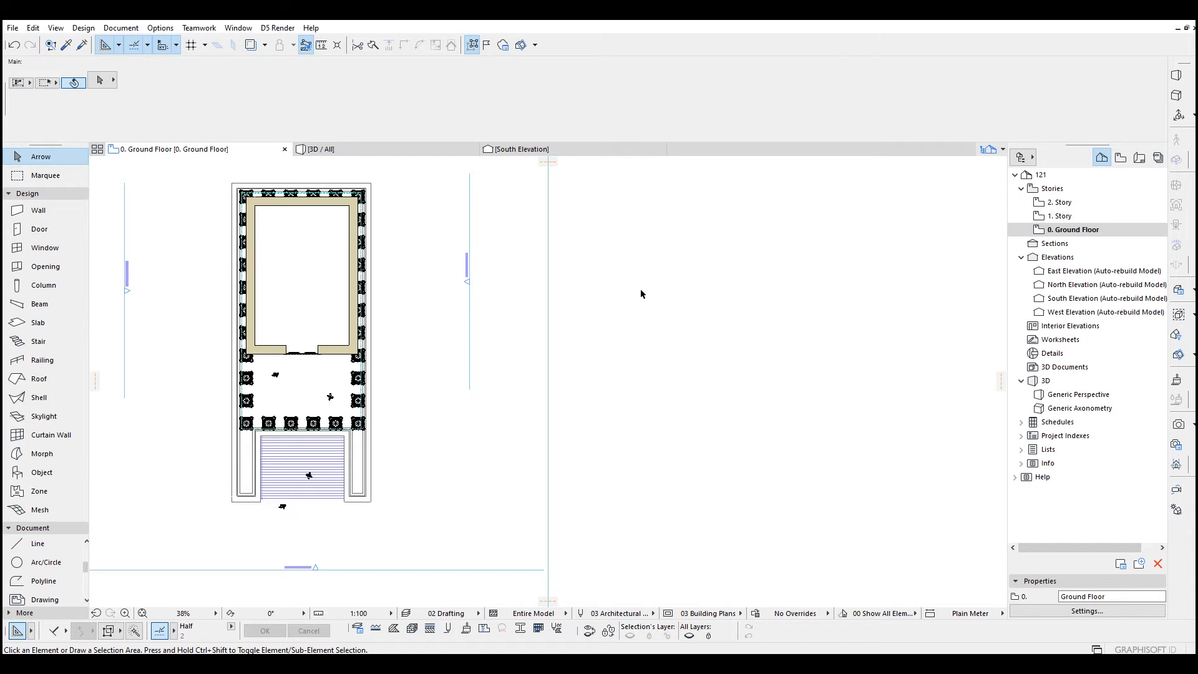
# - Start the Measure tool and turn off the construction grid display
pyautogui.scroll(1, 271, 352)
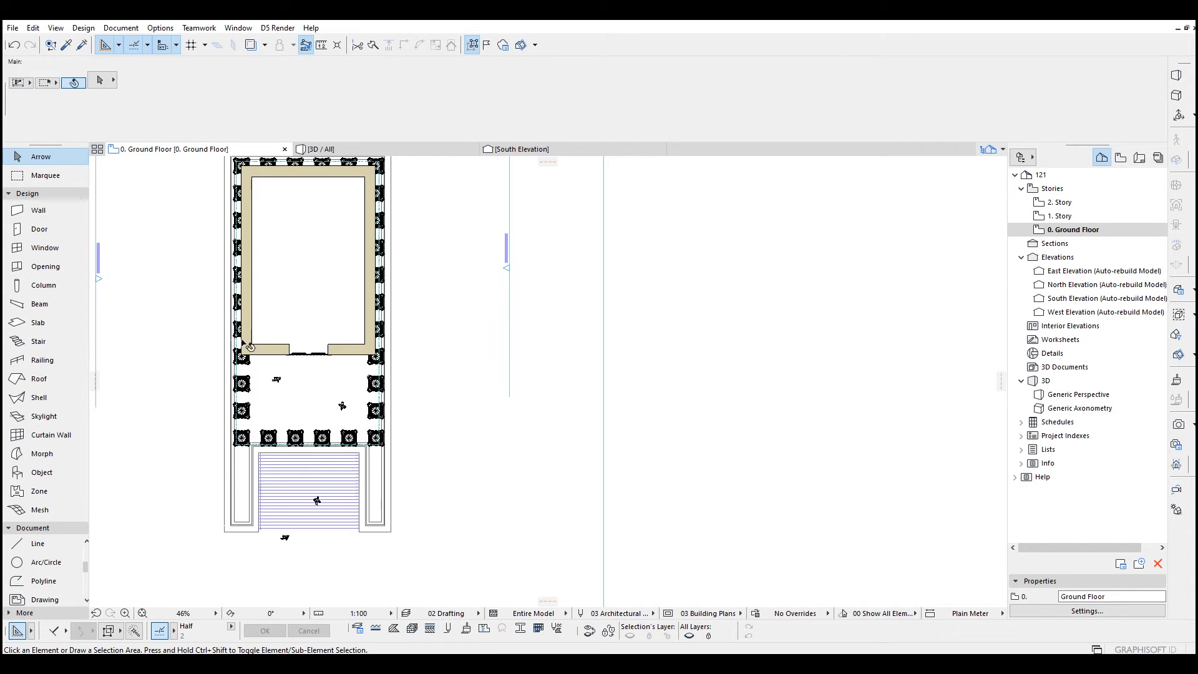
pyautogui.moveTo(286, 353); pyautogui.dragTo(304, 364, button='middle')
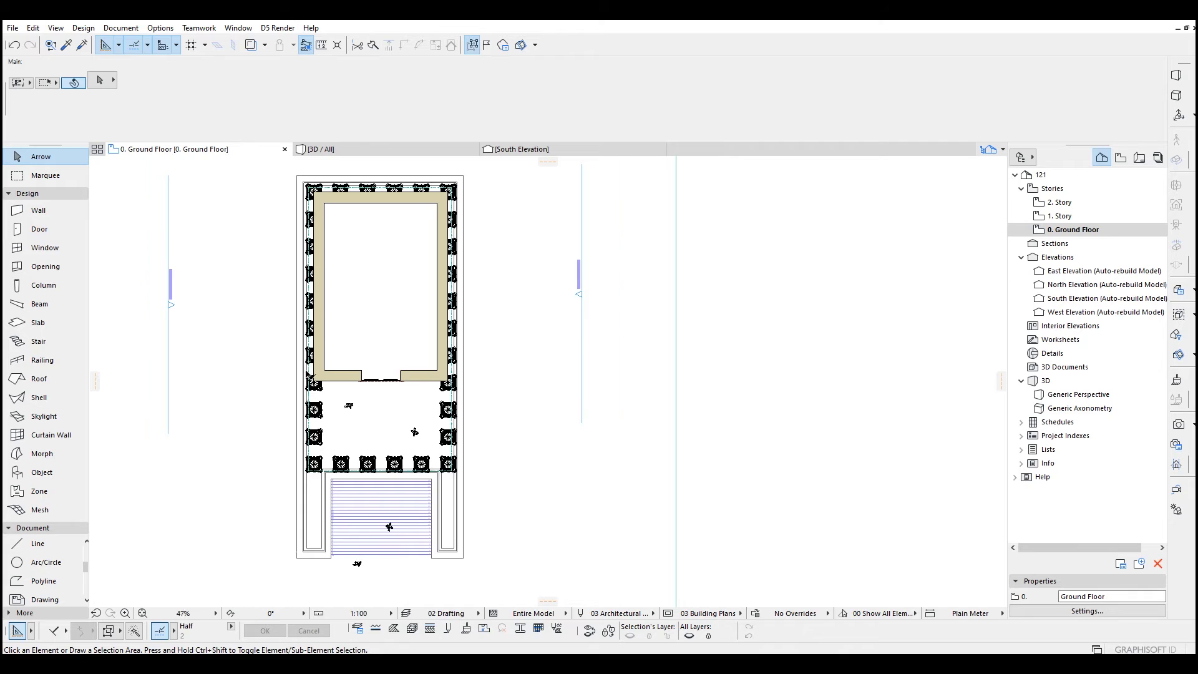
pyautogui.scroll(4, 311, 376)
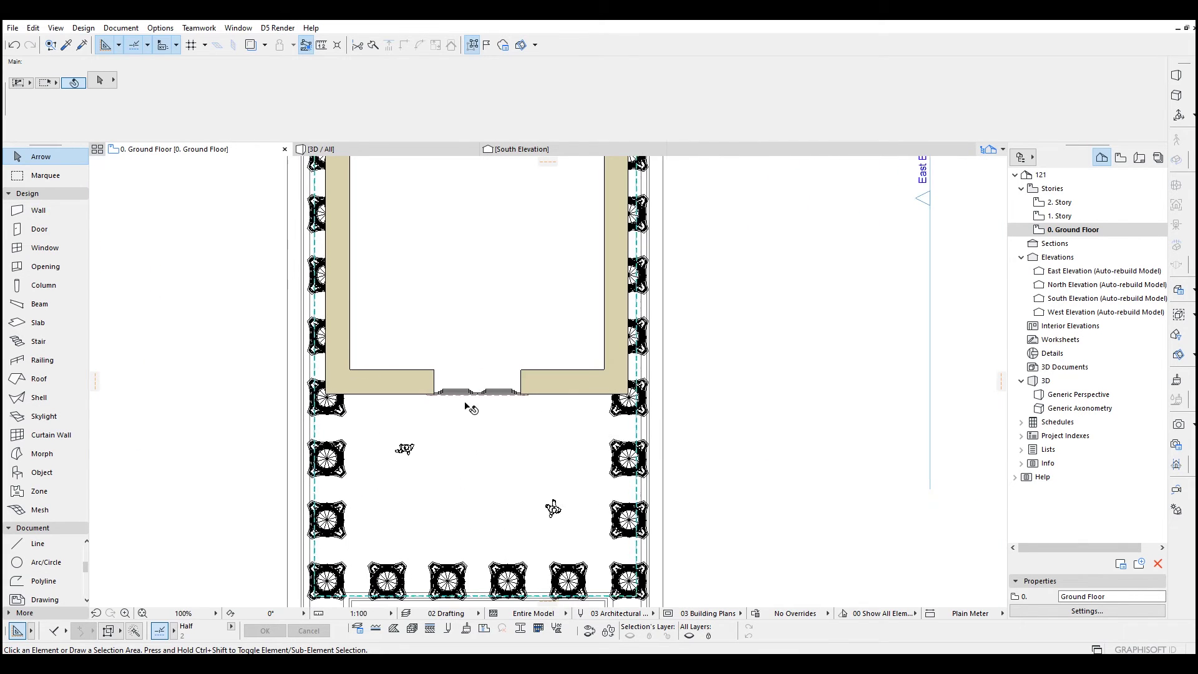
pyautogui.scroll(1, 468, 407)
pyautogui.press('m')
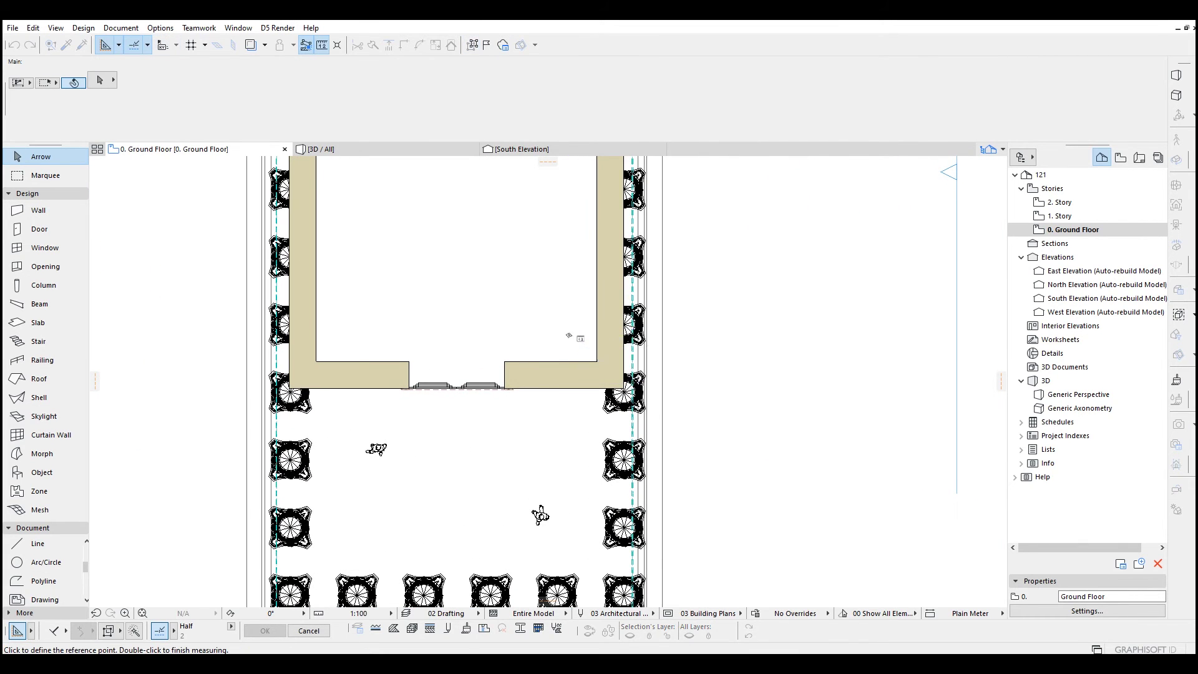
pyautogui.scroll(3, 569, 335)
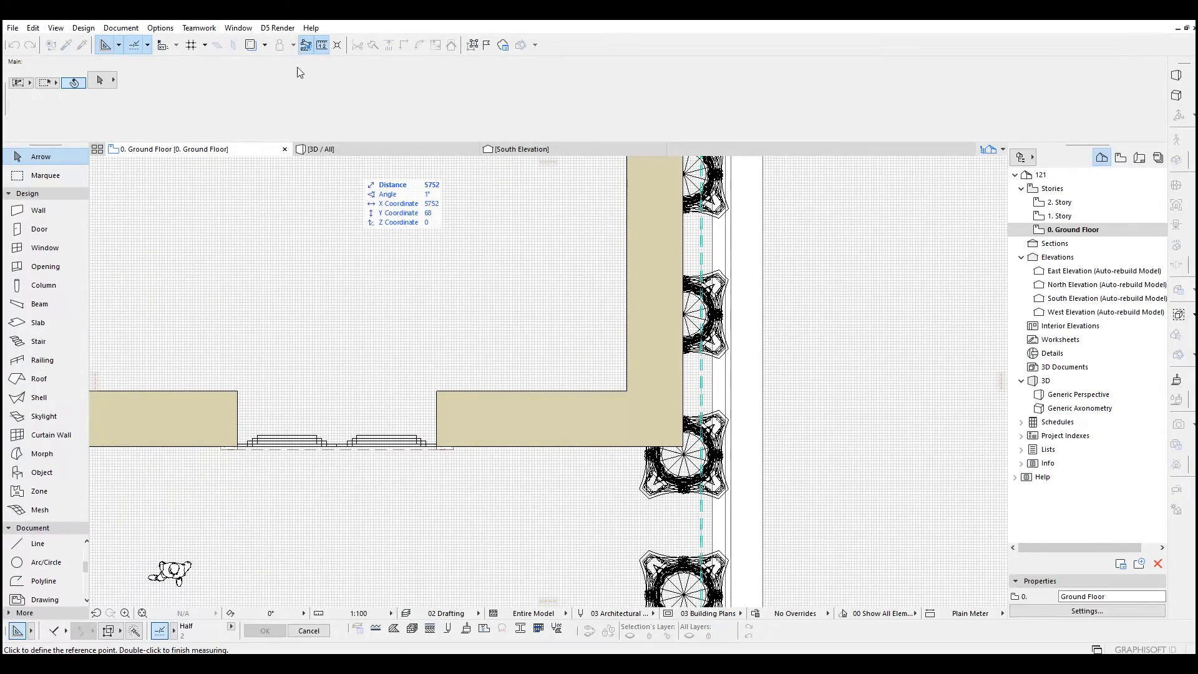
pyautogui.click(55, 28)
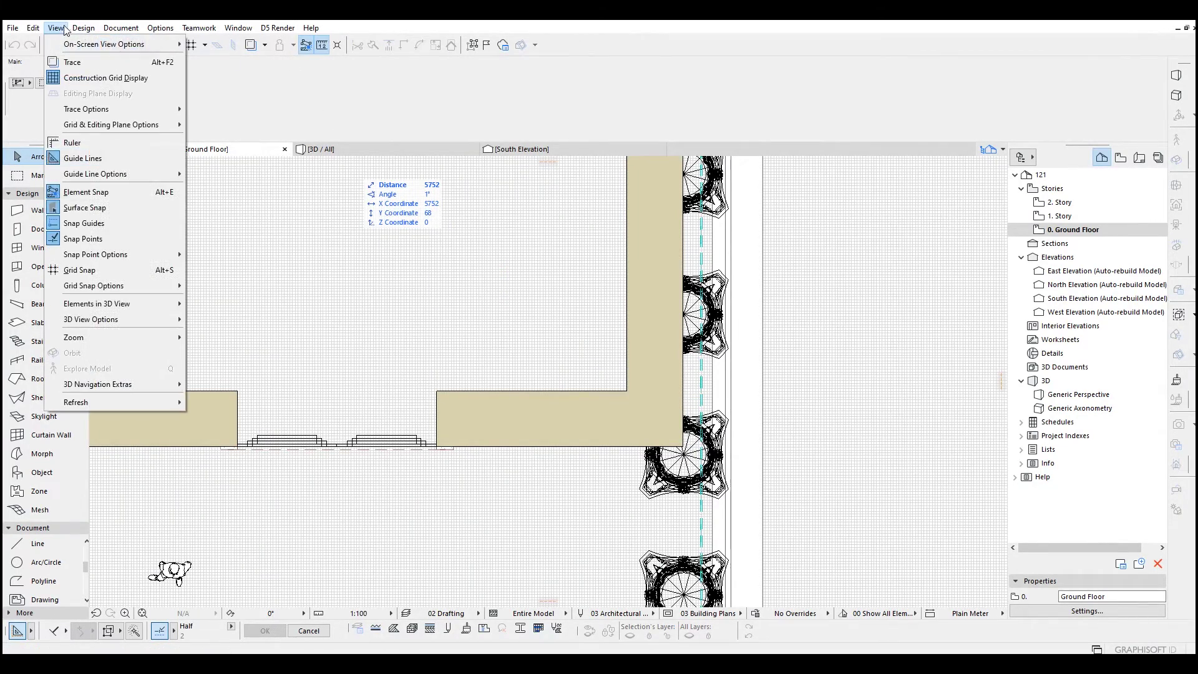
pyautogui.click(78, 80)
pyautogui.scroll(1, 589, 394)
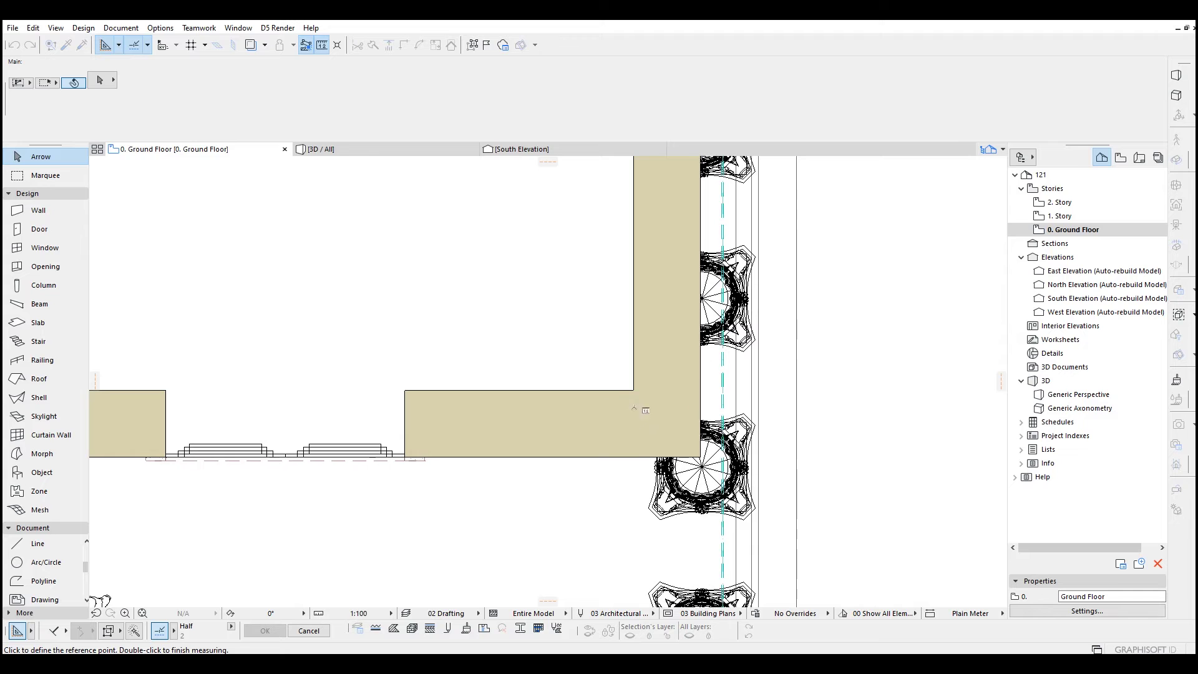
# - Measure both doorway wall stubs from their inner corners, about 343 and 346
pyautogui.click(634, 390)
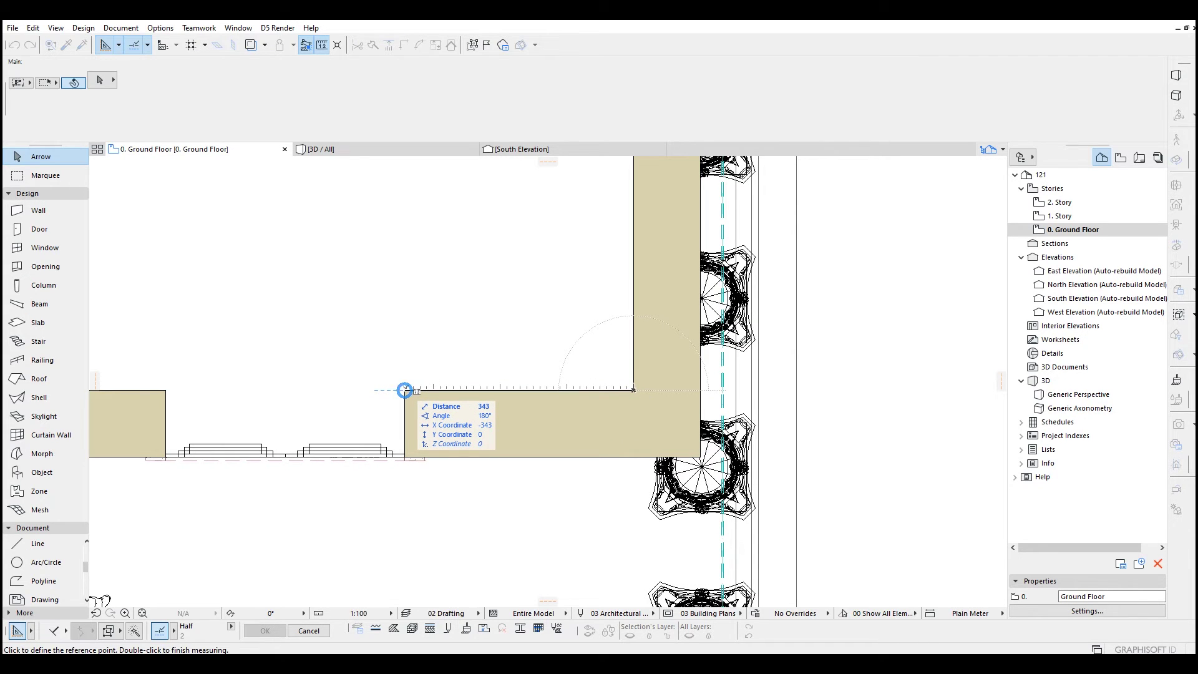
pyautogui.scroll(-2, 405, 390)
pyautogui.moveTo(385, 400); pyautogui.dragTo(571, 413, button='middle')
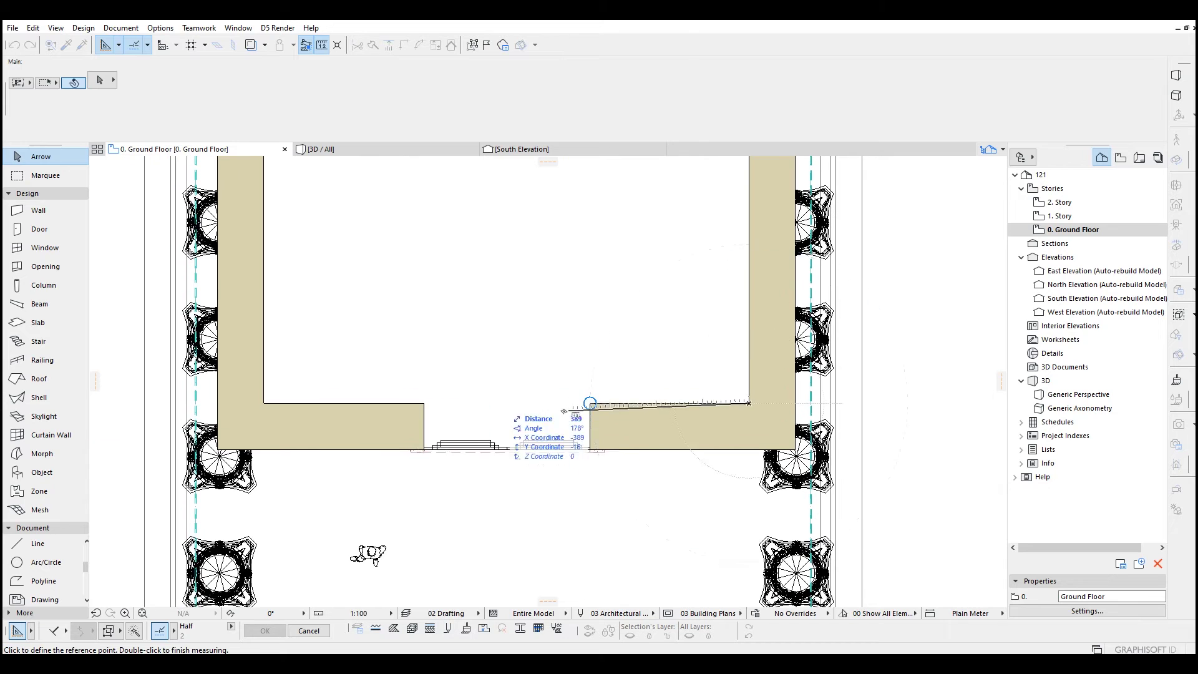
pyautogui.press('Escape')
pyautogui.press('m')
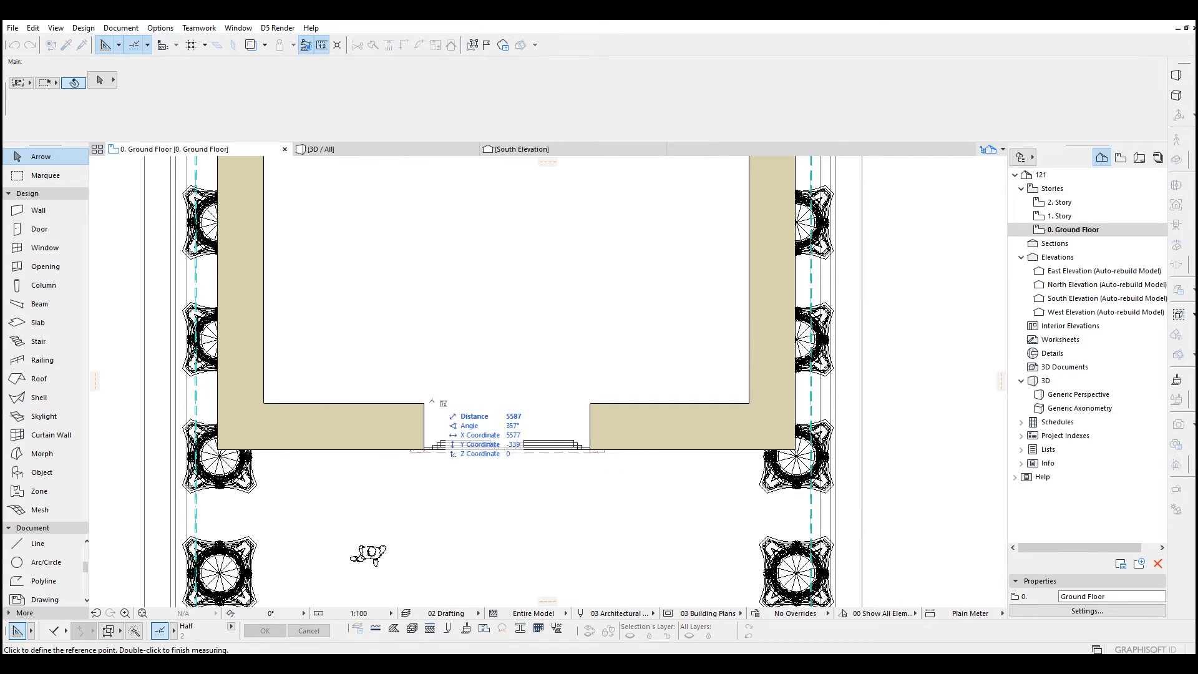
pyautogui.click(424, 403)
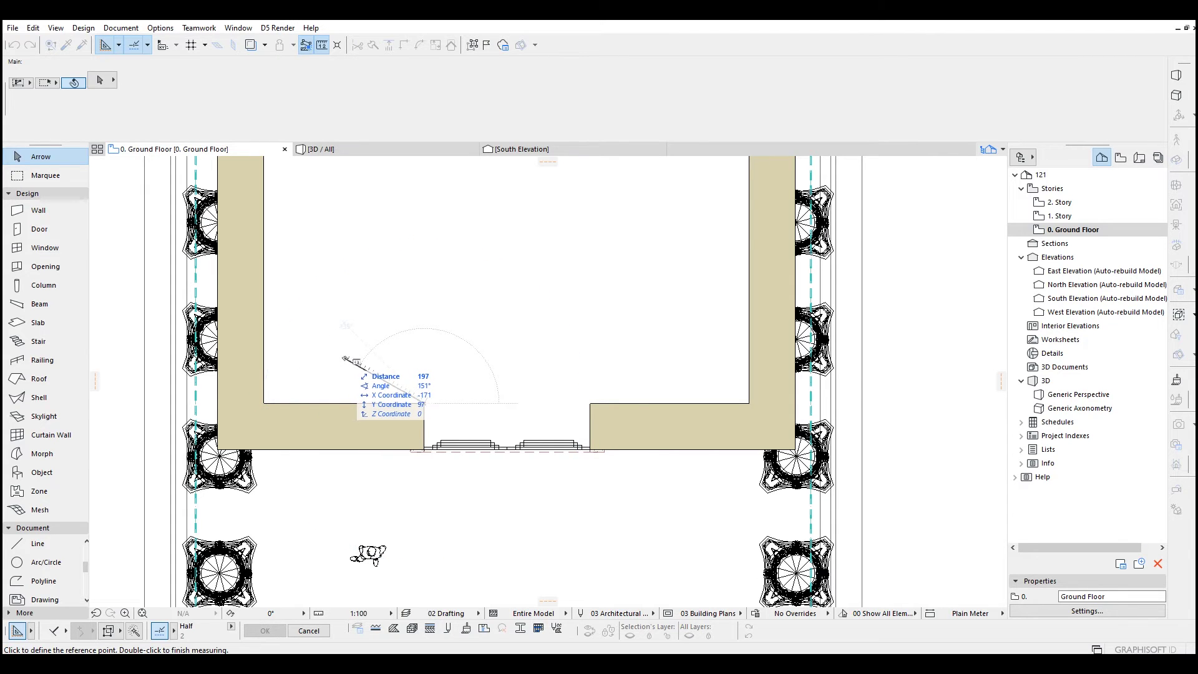
pyautogui.press('Escape')
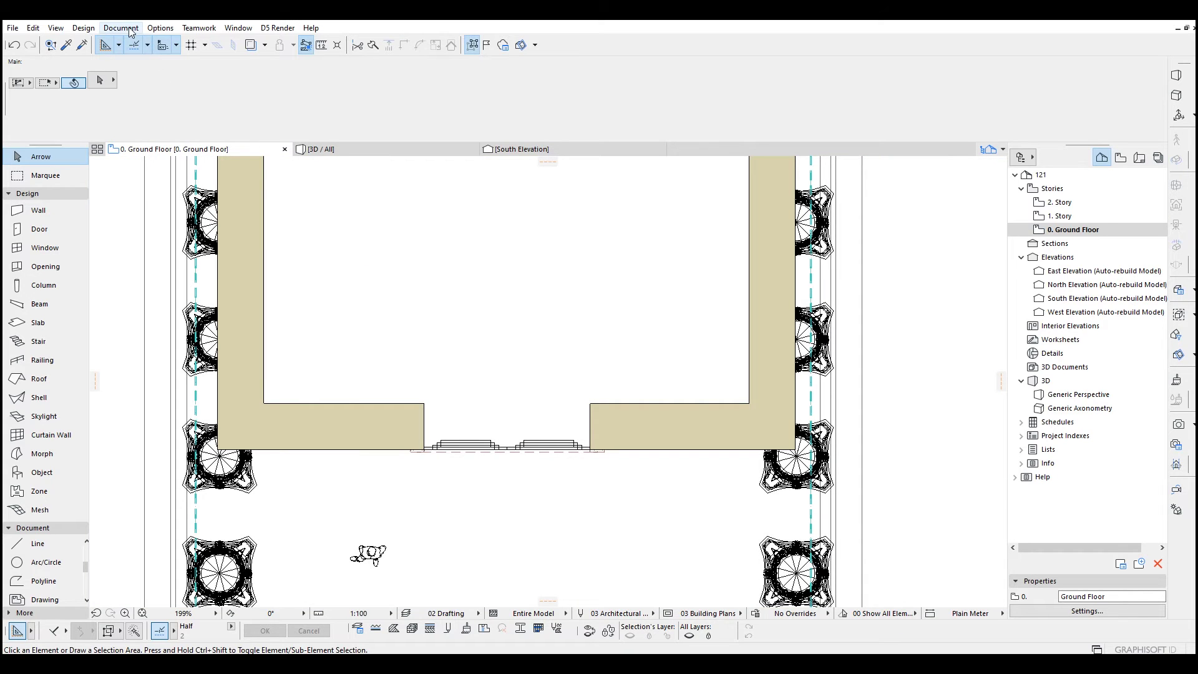
pyautogui.click(160, 28)
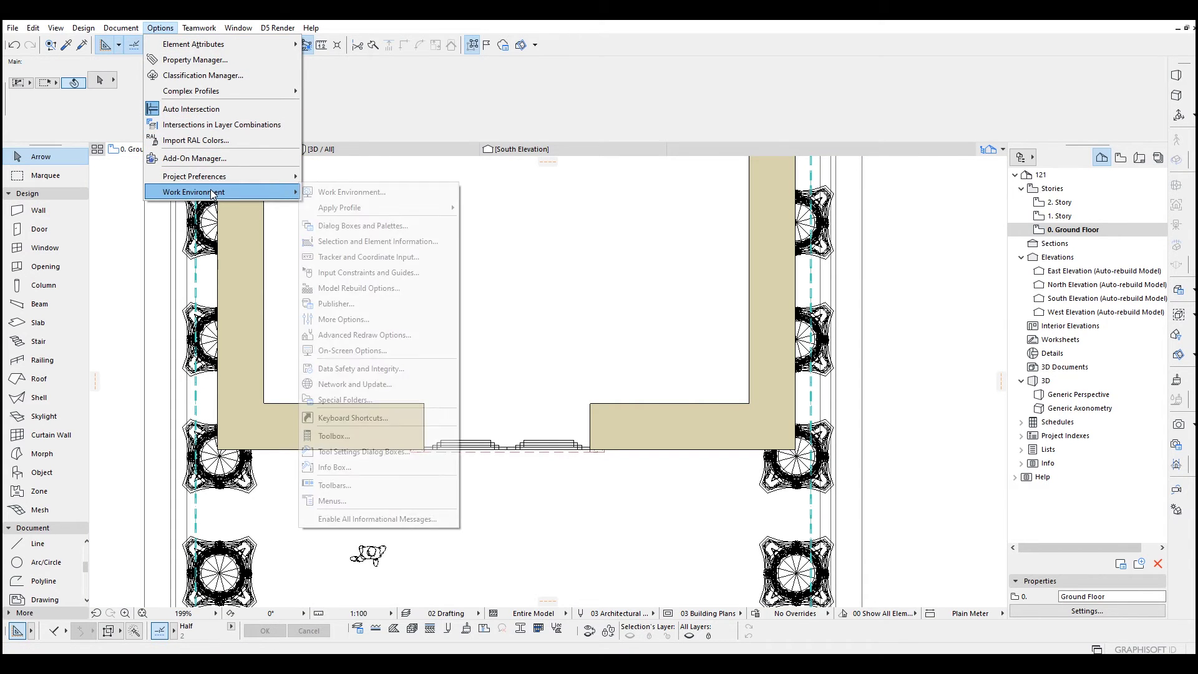
# - Set the centimetre length working unit to 1 decimal place
pyautogui.moveTo(218, 177)
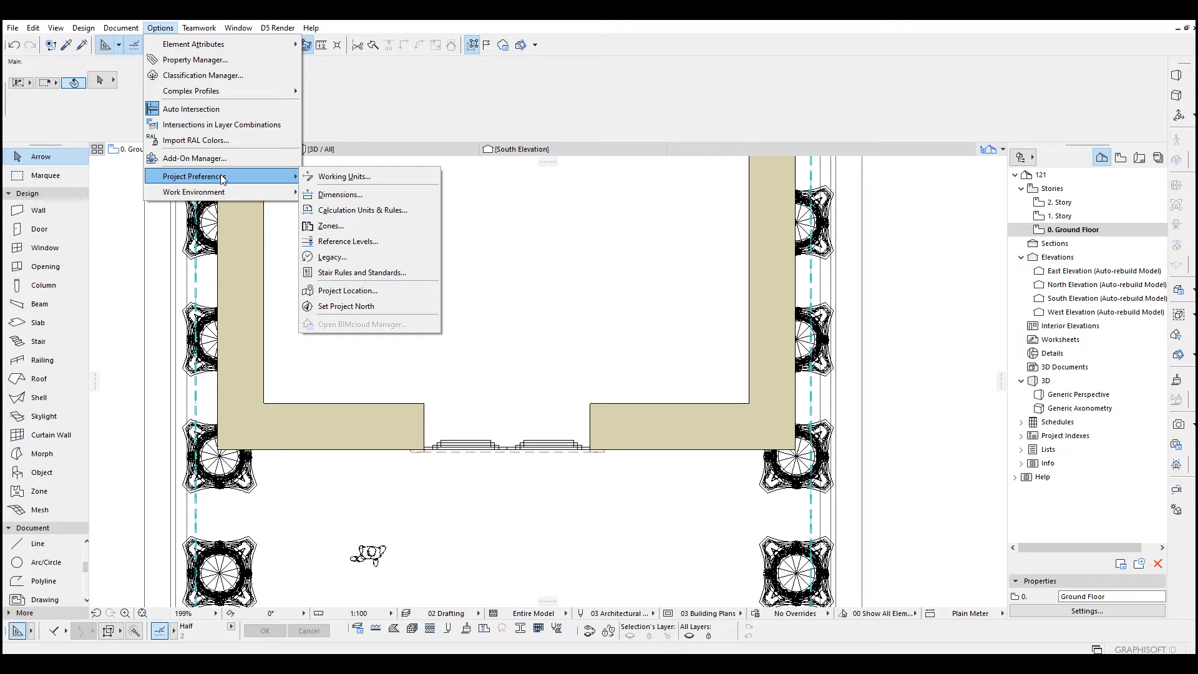
pyautogui.click(339, 179)
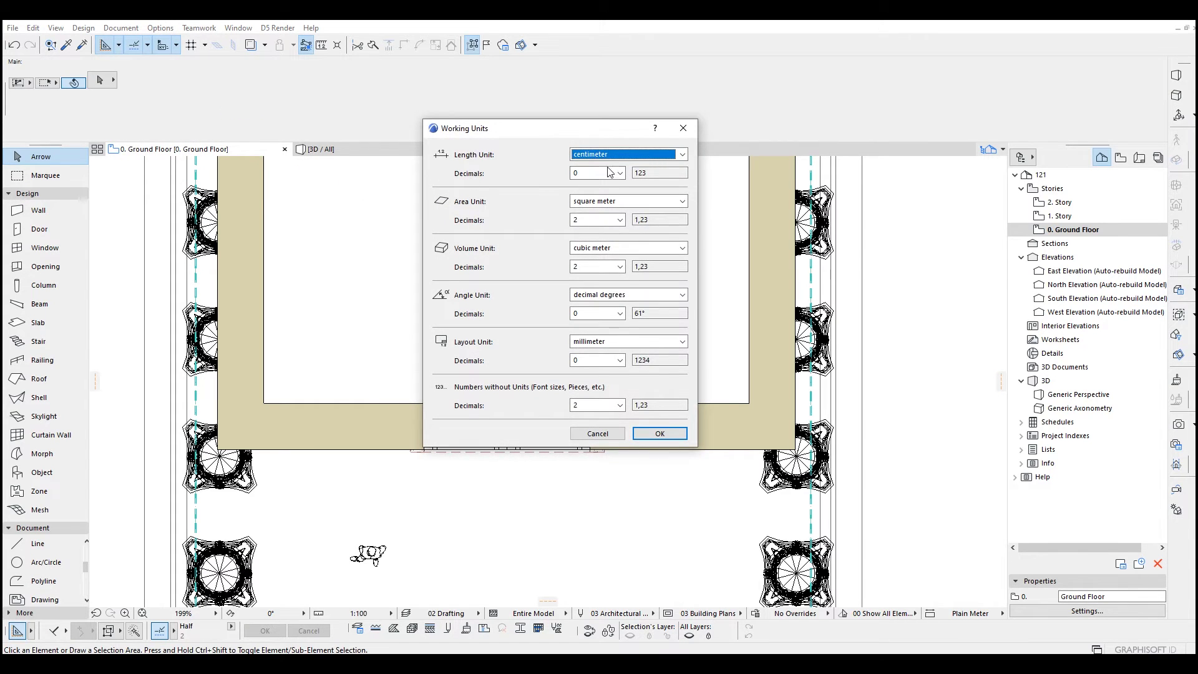
pyautogui.click(574, 173)
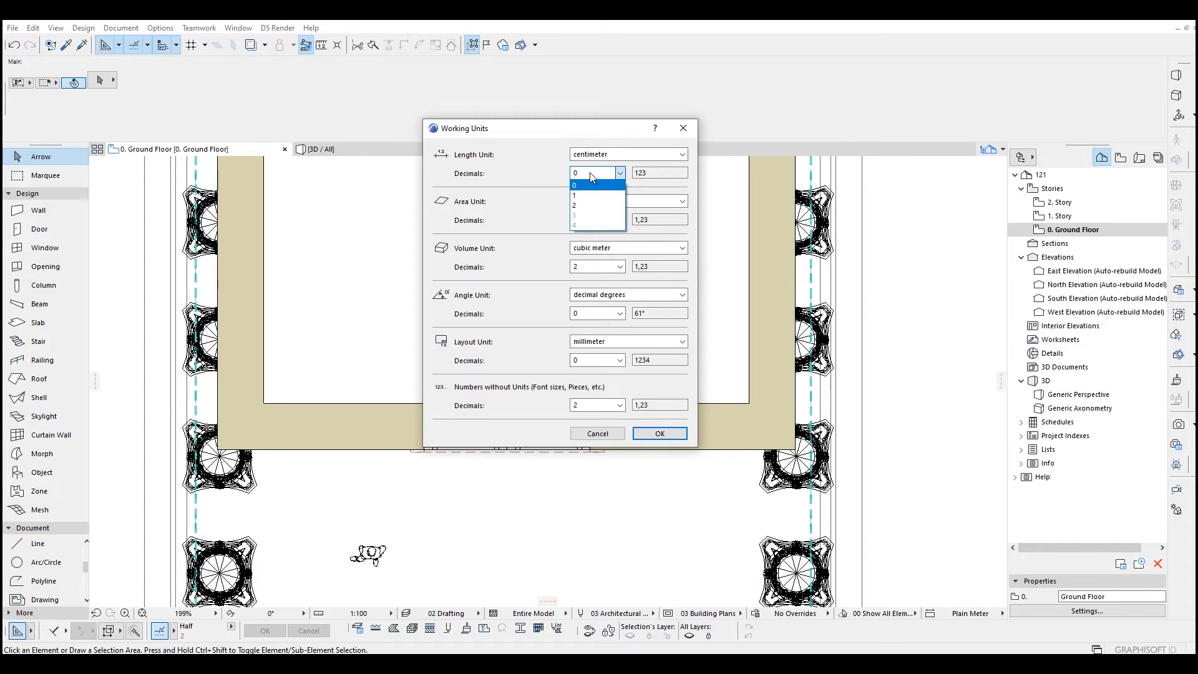
pyautogui.click(581, 195)
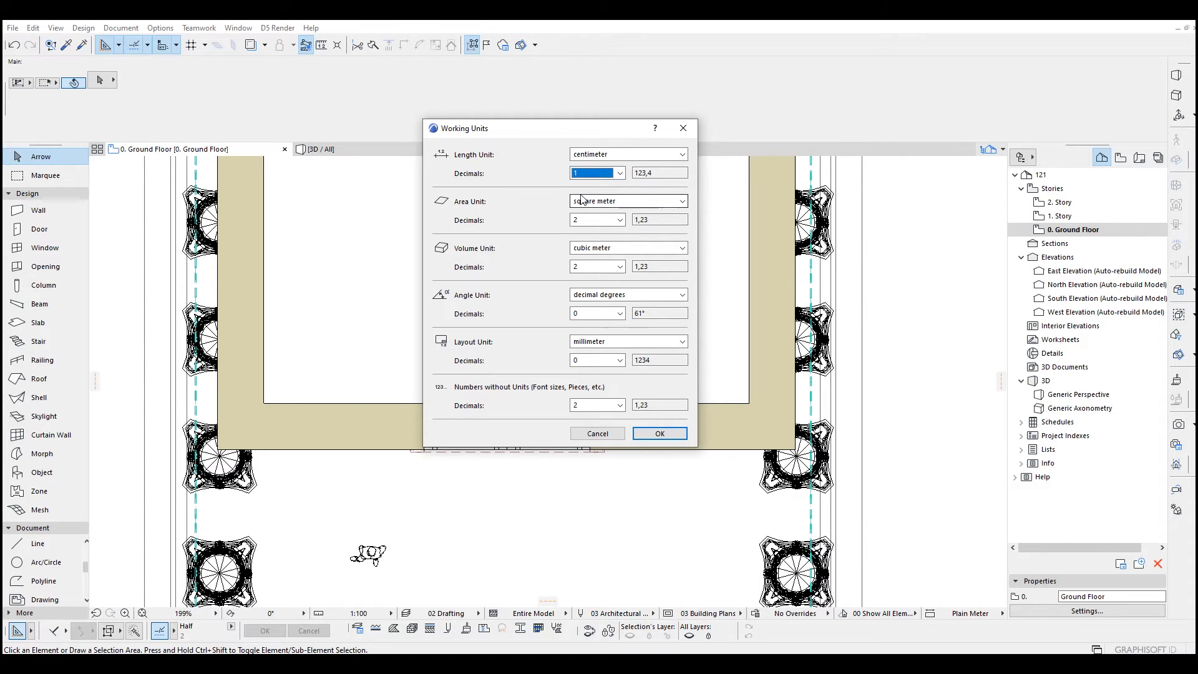
pyautogui.click(648, 174)
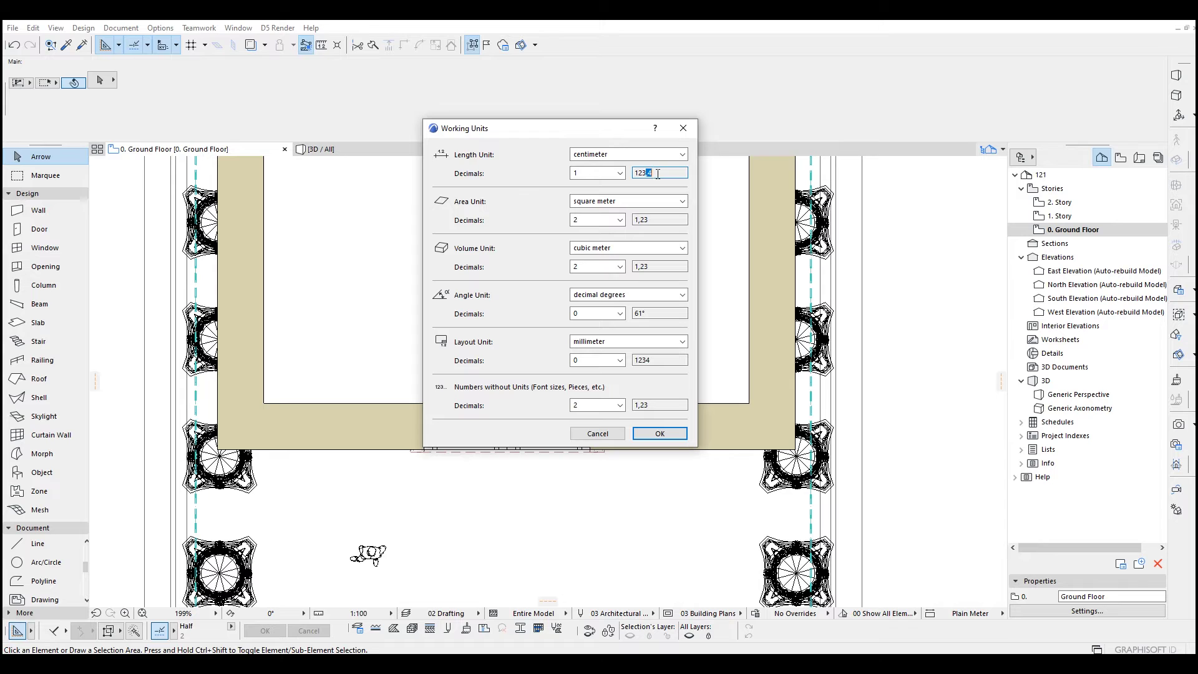
pyautogui.click(660, 433)
# - Re-measure the doorway wall stubs from the inner corners: 342,9 and 346,0
pyautogui.scroll(2, 663, 430)
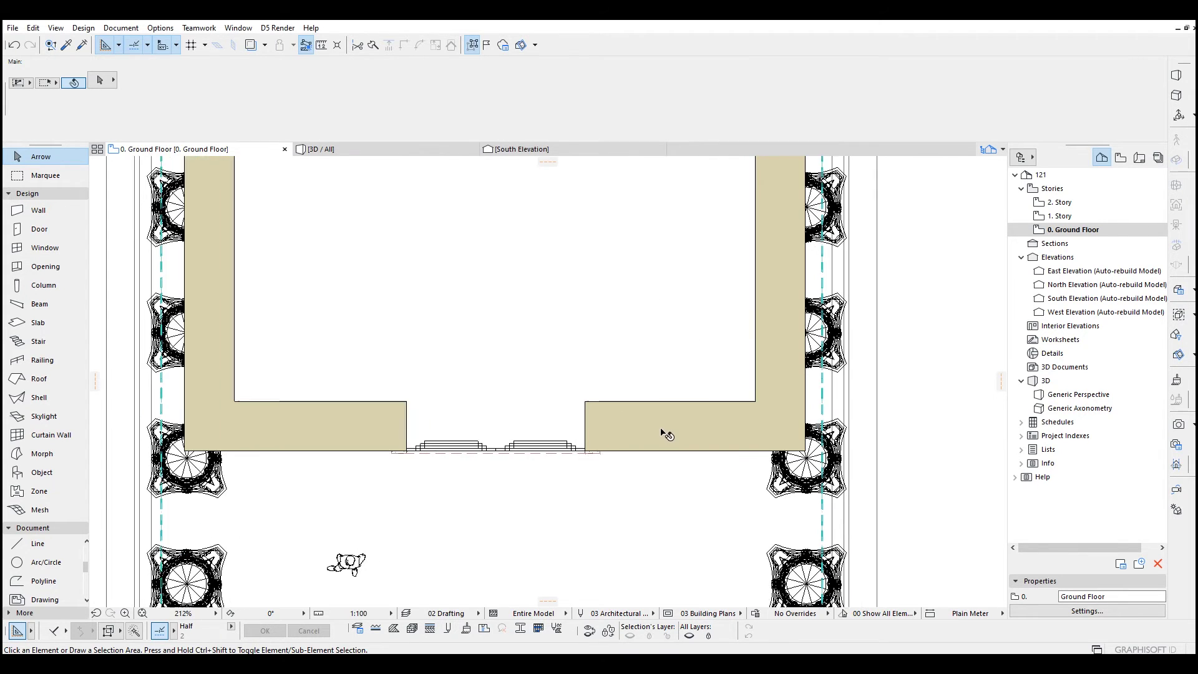
pyautogui.press('m')
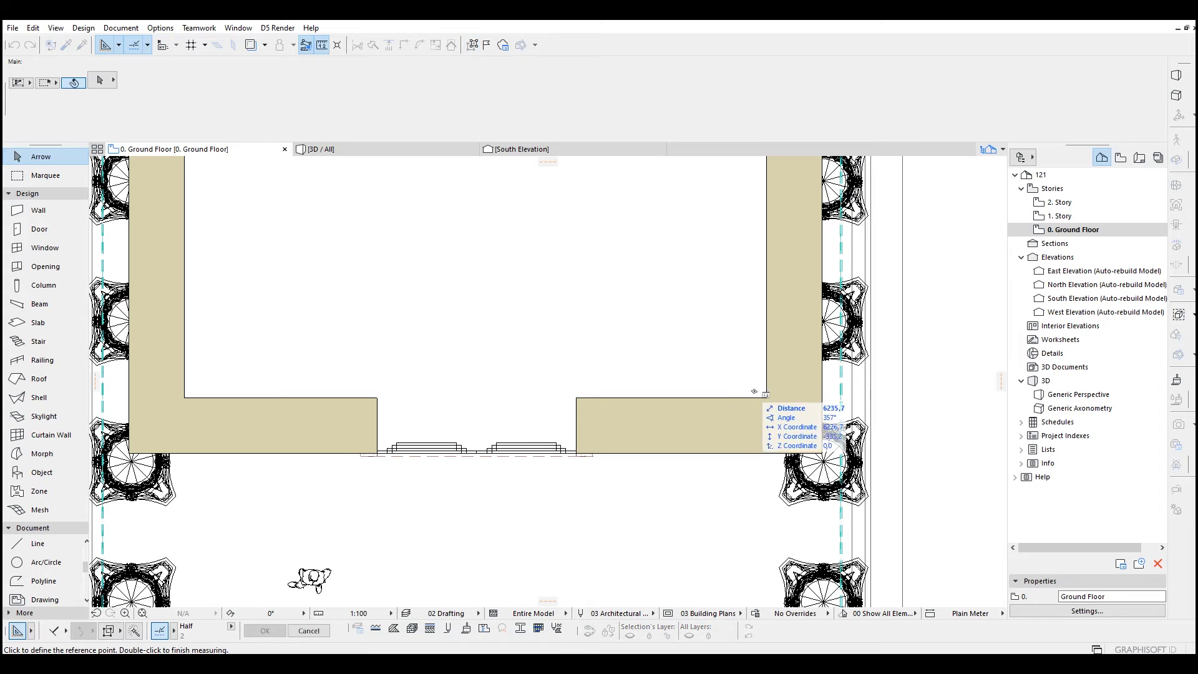
pyautogui.click(767, 397)
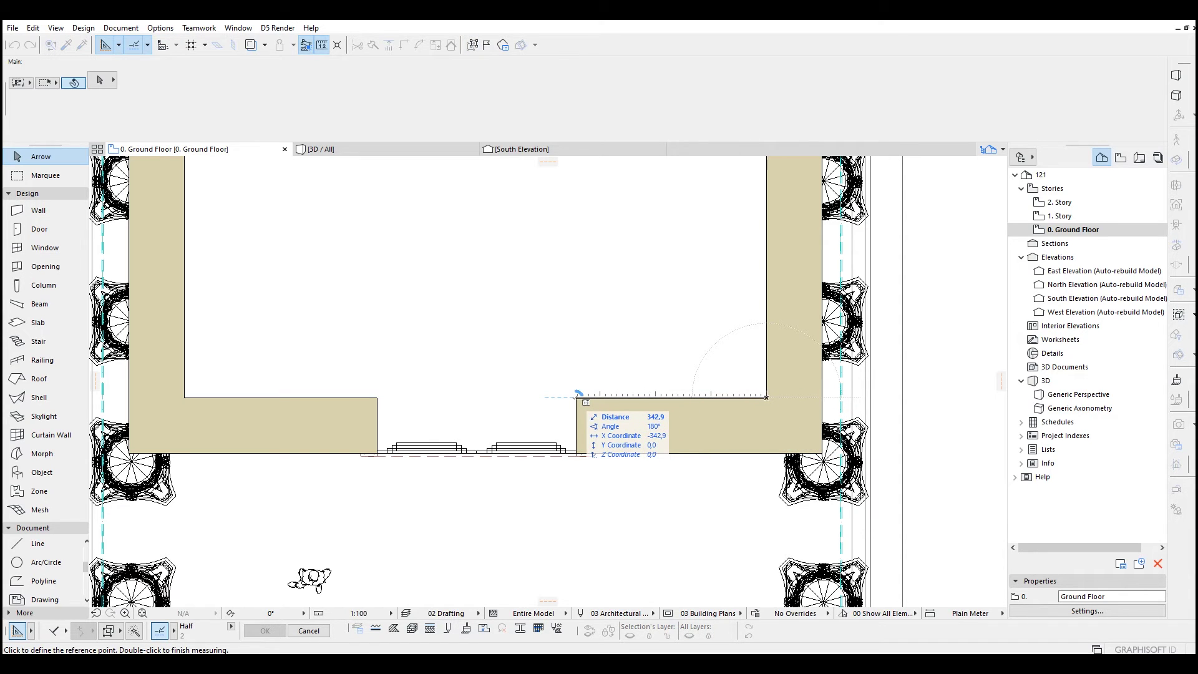
pyautogui.click(575, 398)
pyautogui.press('Escape')
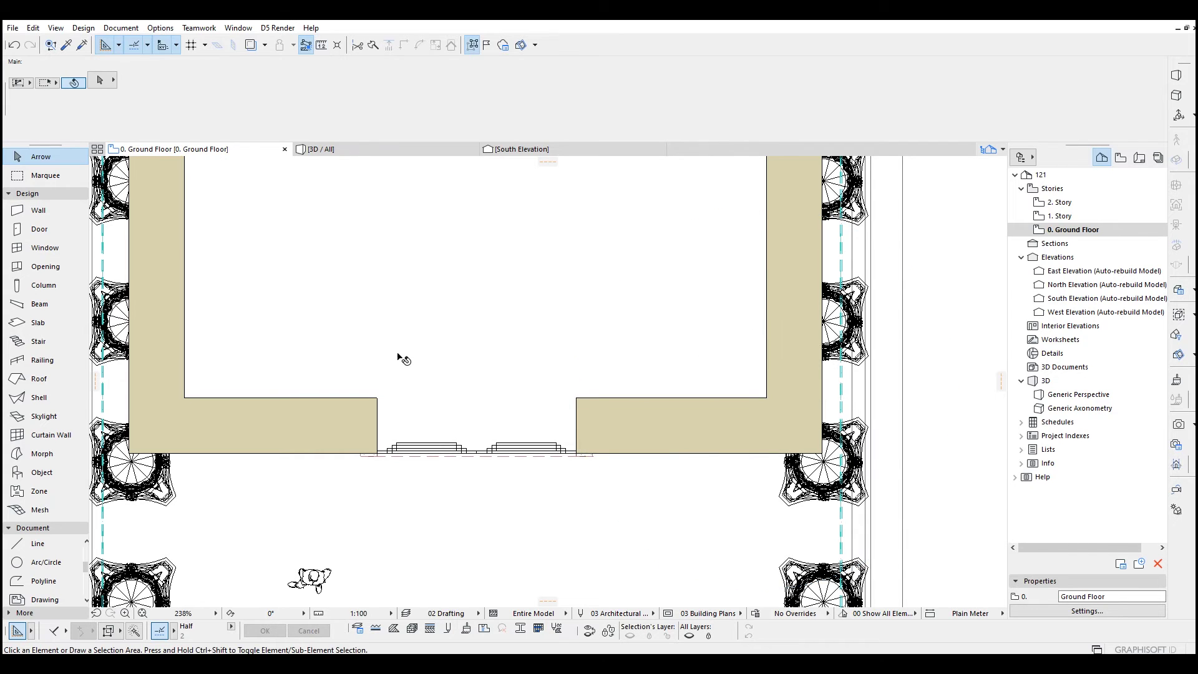
pyautogui.moveTo(399, 356); pyautogui.dragTo(423, 347, button='middle')
pyautogui.press('m')
pyautogui.click(400, 387)
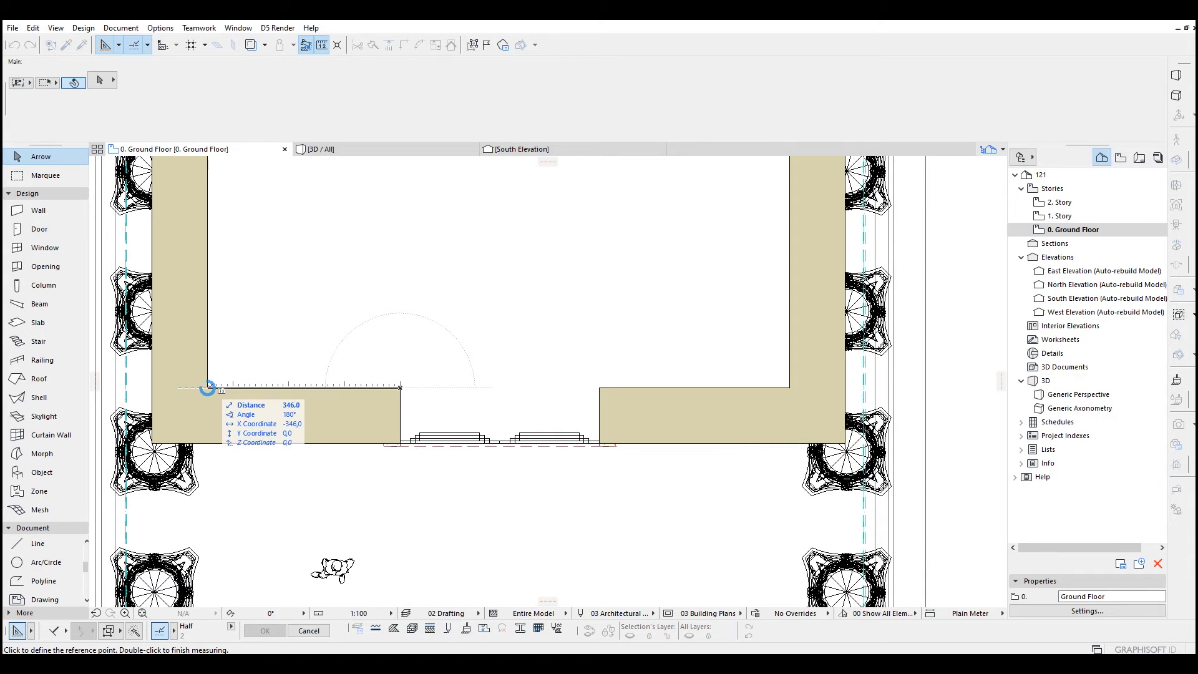
pyautogui.scroll(-5, 347, 278)
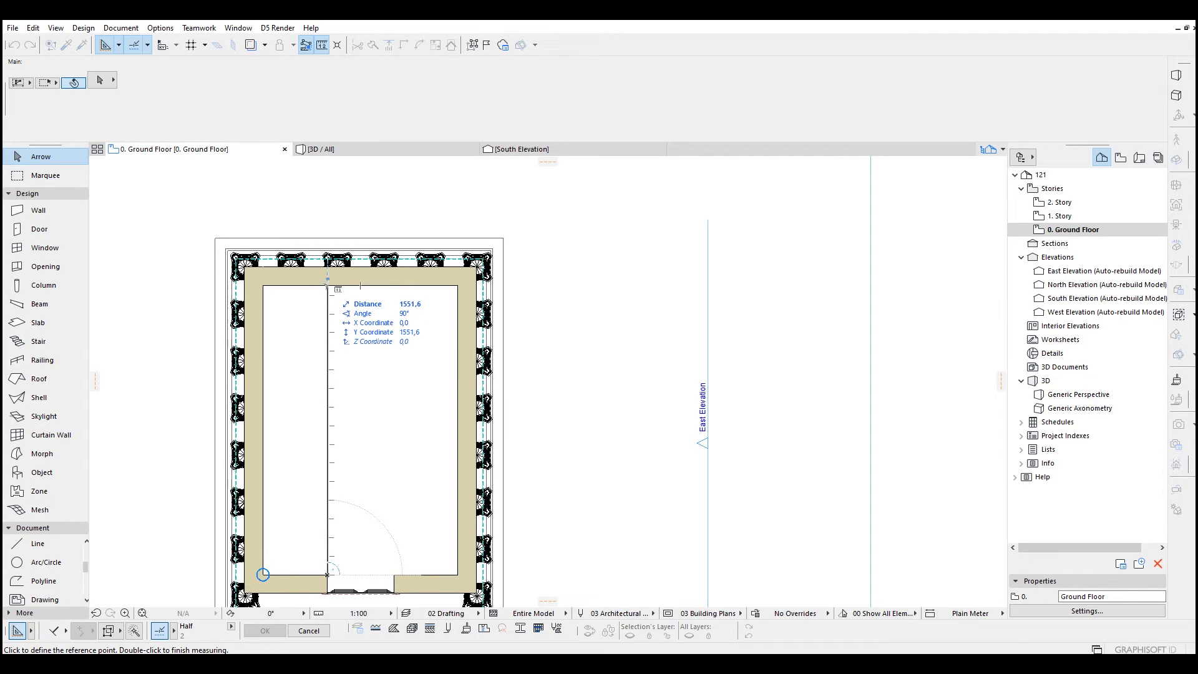
pyautogui.press('Escape')
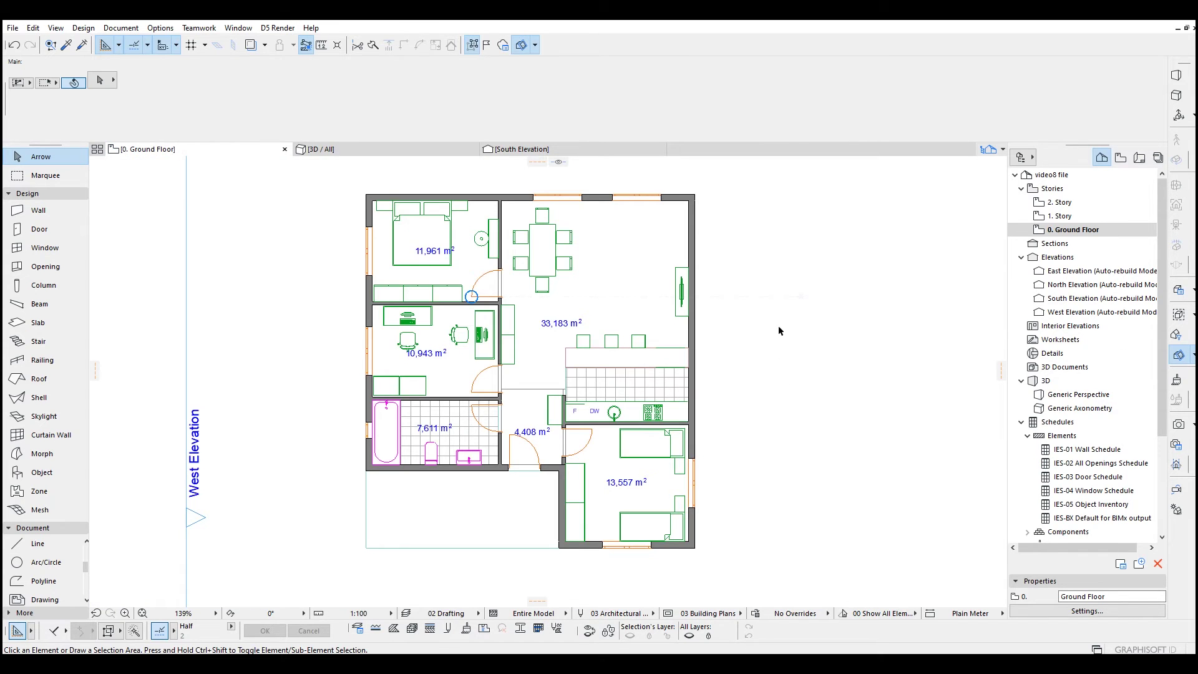
pyautogui.scroll(3, 779, 330)
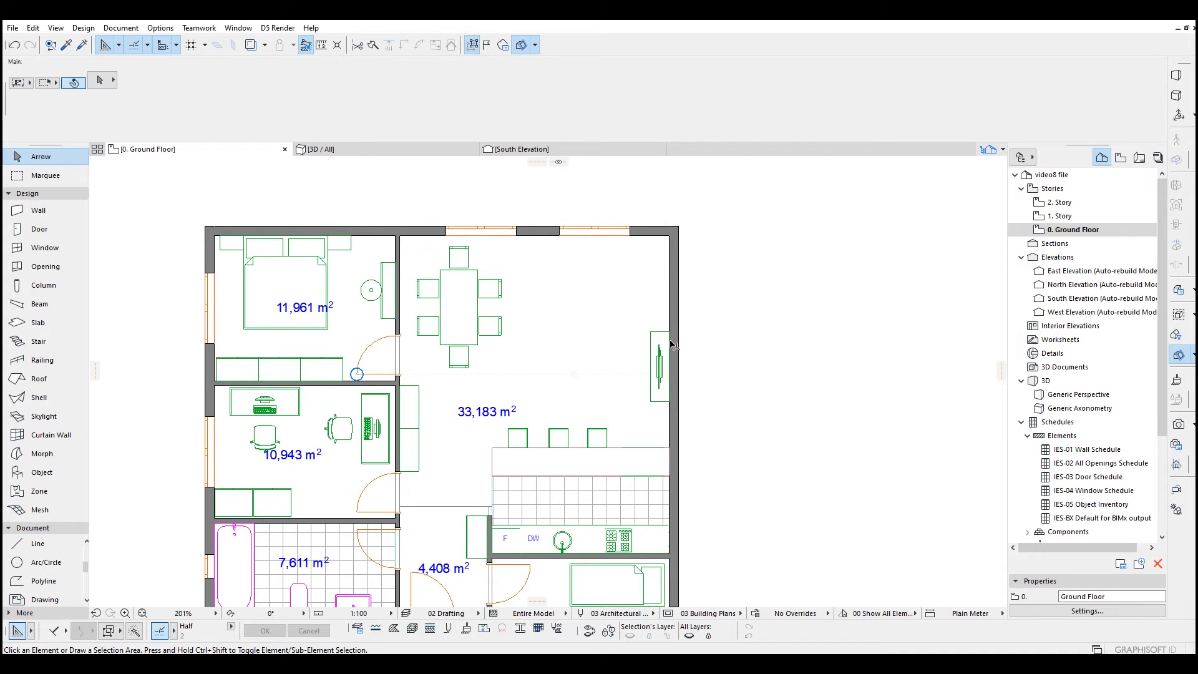
# - Choose Sofa 05 24 from Couches and Sofas 24 as the default object
pyautogui.moveTo(472, 434); pyautogui.dragTo(507, 400, button='middle')
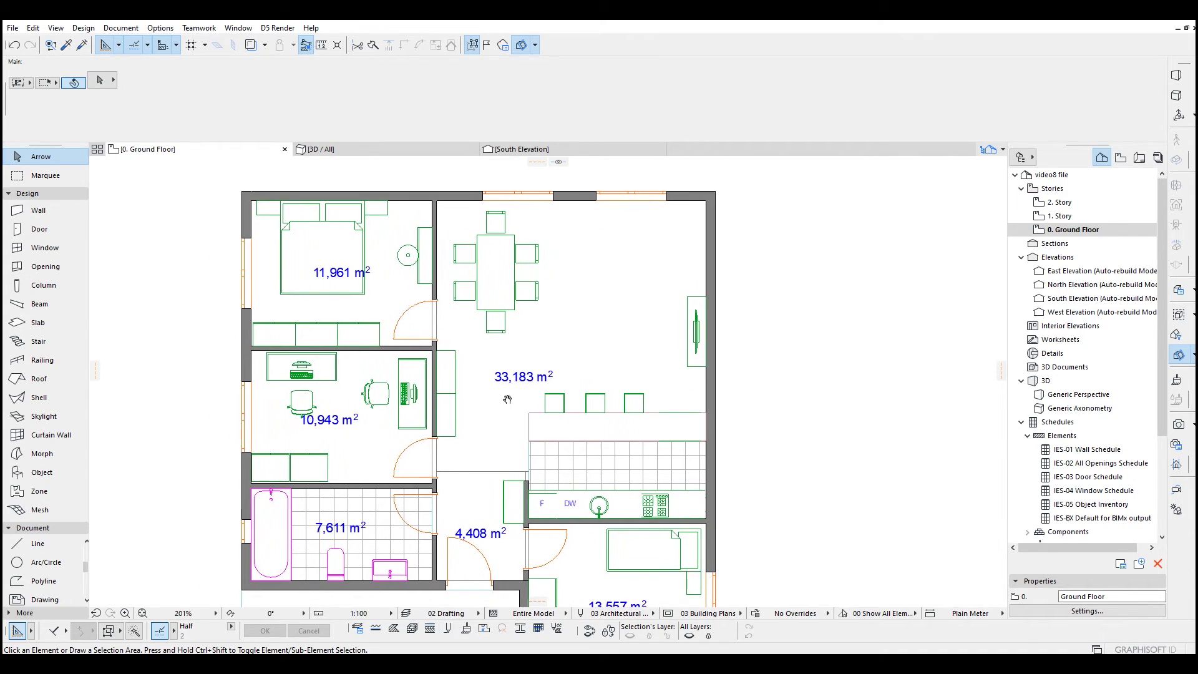
pyautogui.click(65, 478)
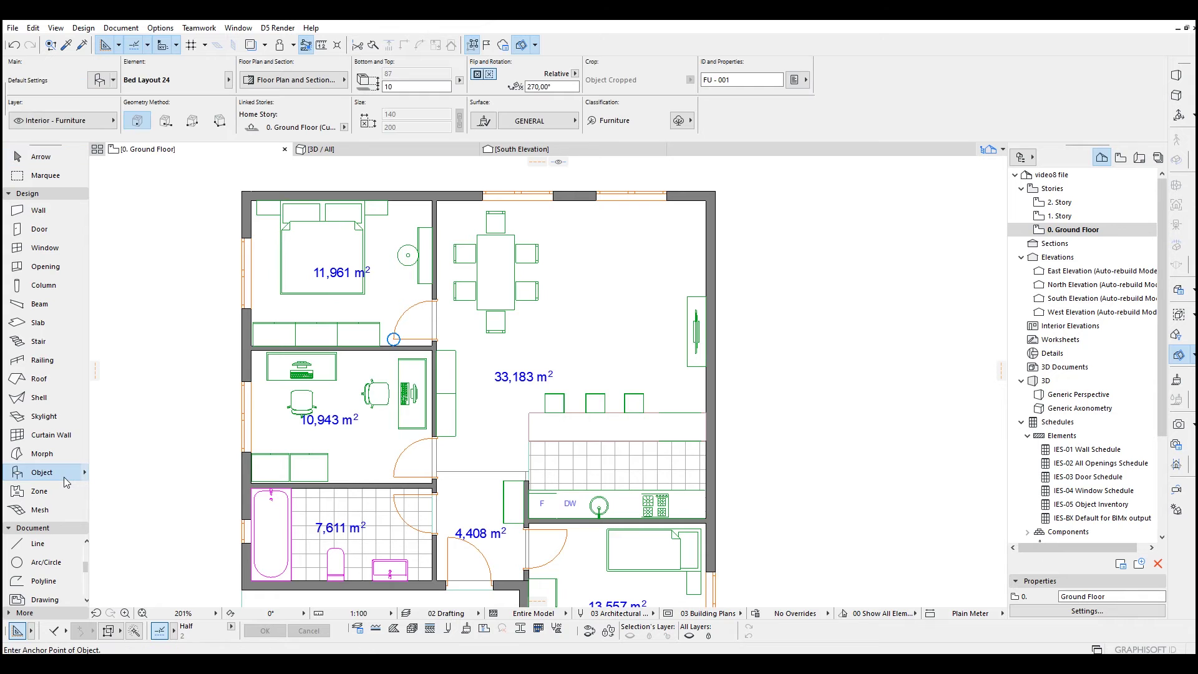
pyautogui.click(103, 85)
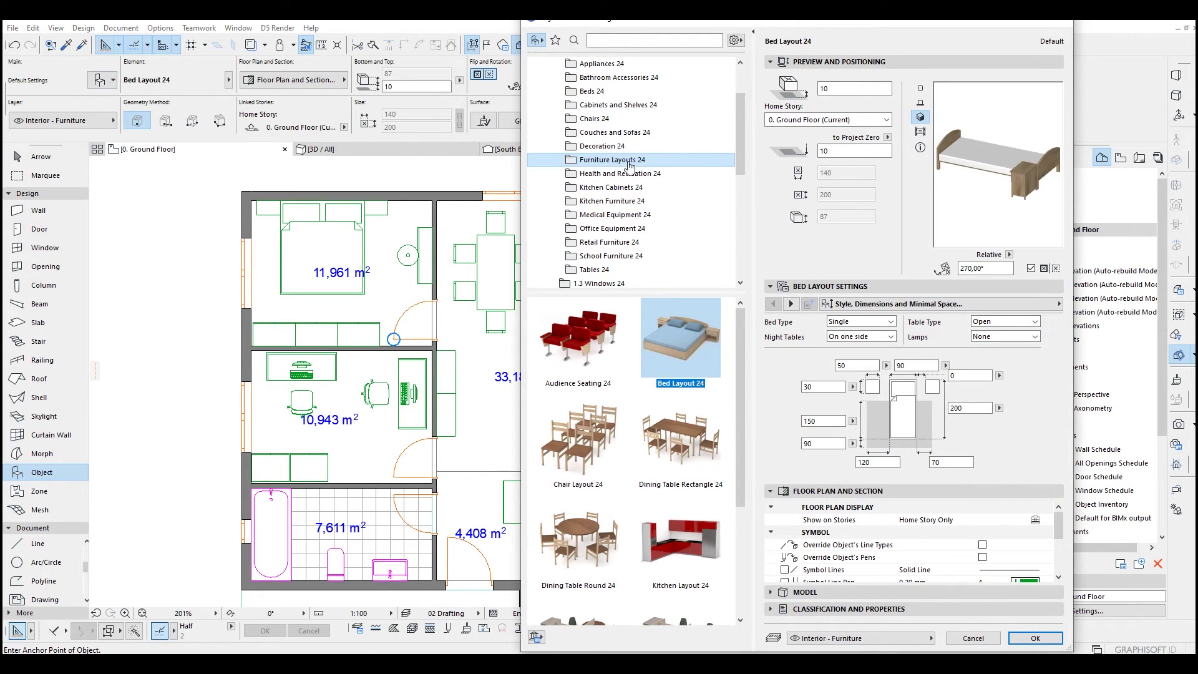
pyautogui.click(614, 132)
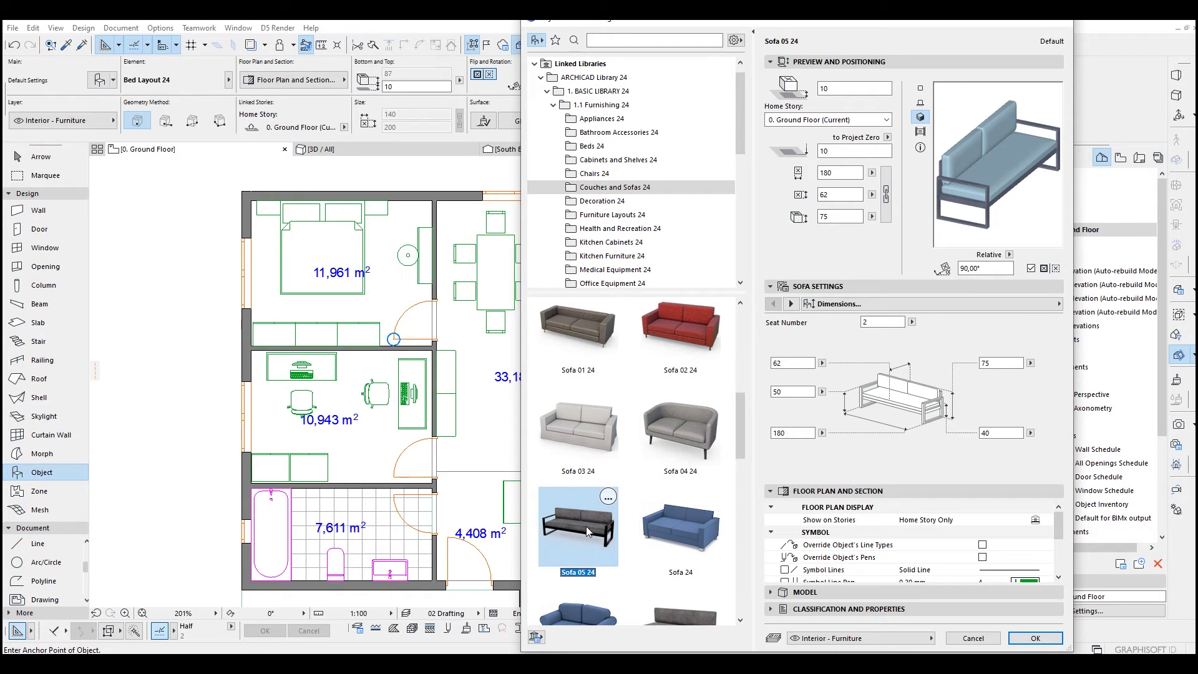
pyautogui.scroll(-1, 624, 480)
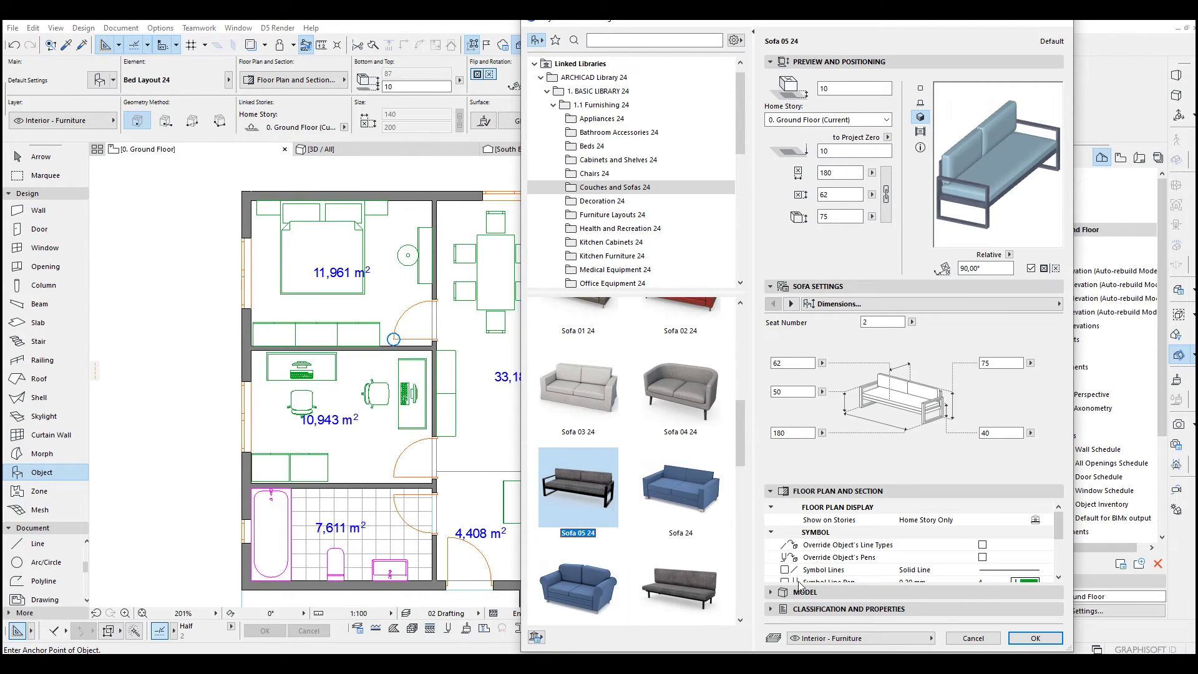
pyautogui.click(1027, 642)
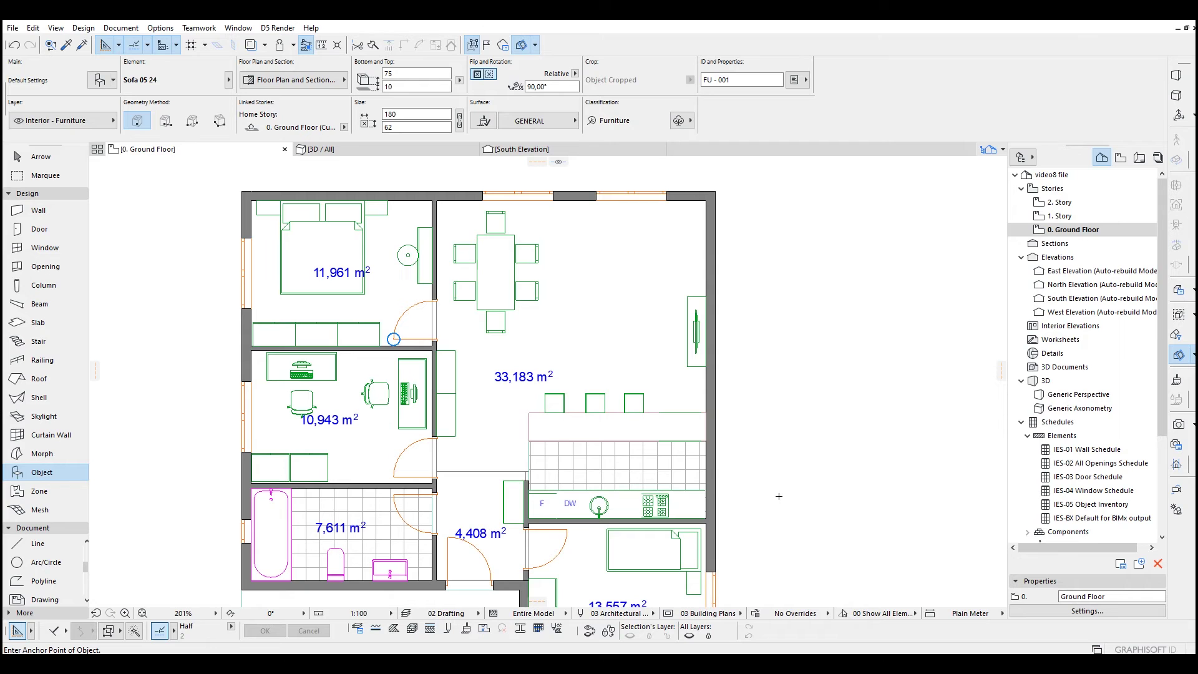
# - Place the sofa in the living room and move it beside the dining table
pyautogui.click(588, 305)
pyautogui.scroll(5, 590, 307)
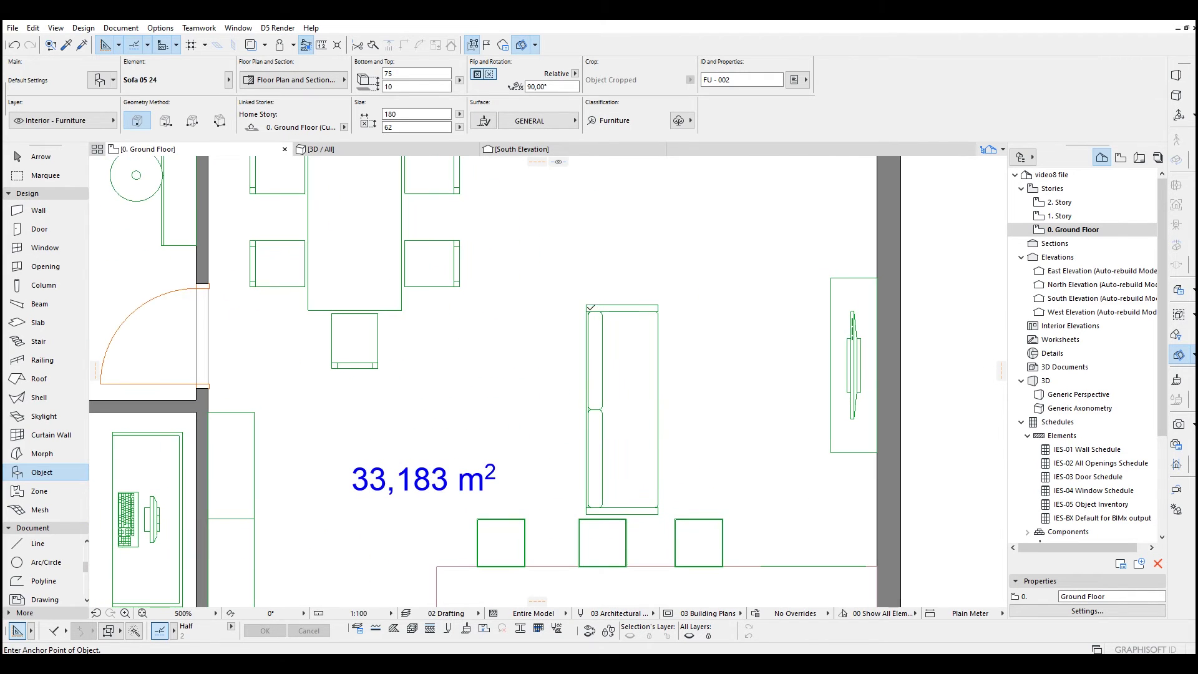
pyautogui.press('Escape')
pyautogui.click(631, 332)
pyautogui.moveTo(625, 379); pyautogui.dragTo(606, 479, button='middle')
pyautogui.moveTo(608, 484); pyautogui.dragTo(568, 361)
pyautogui.scroll(-2, 673, 351)
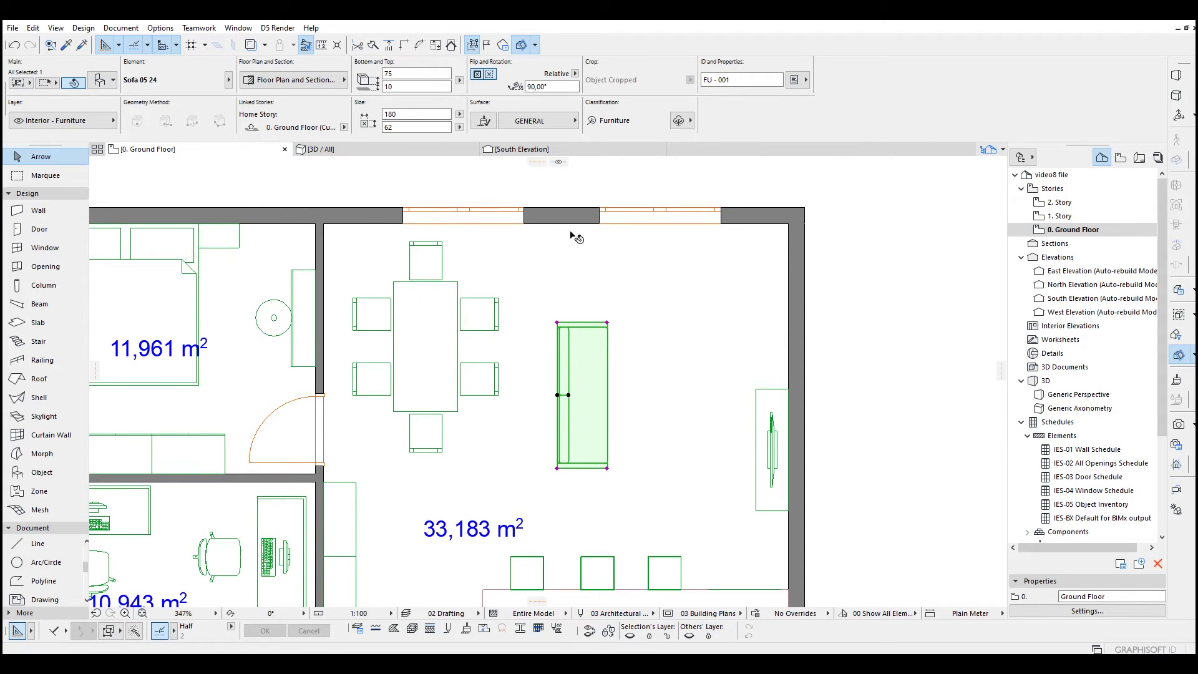
pyautogui.hotkey('ctrl', 'd')
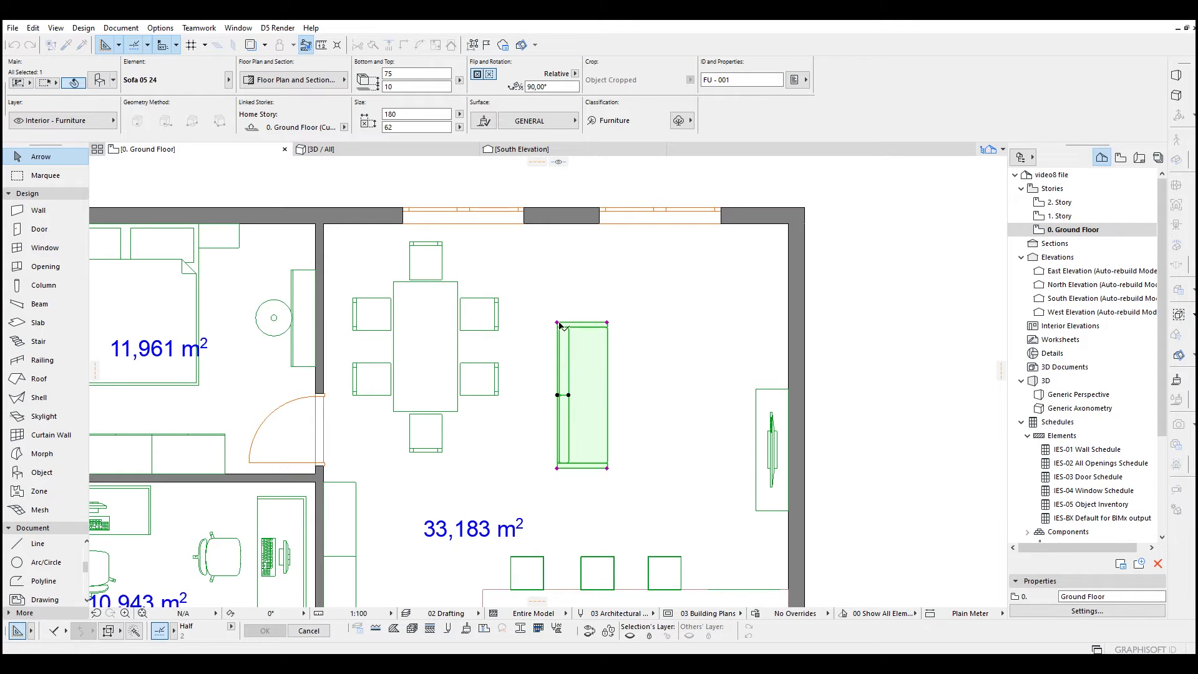
pyautogui.click(570, 337)
pyautogui.click(569, 363)
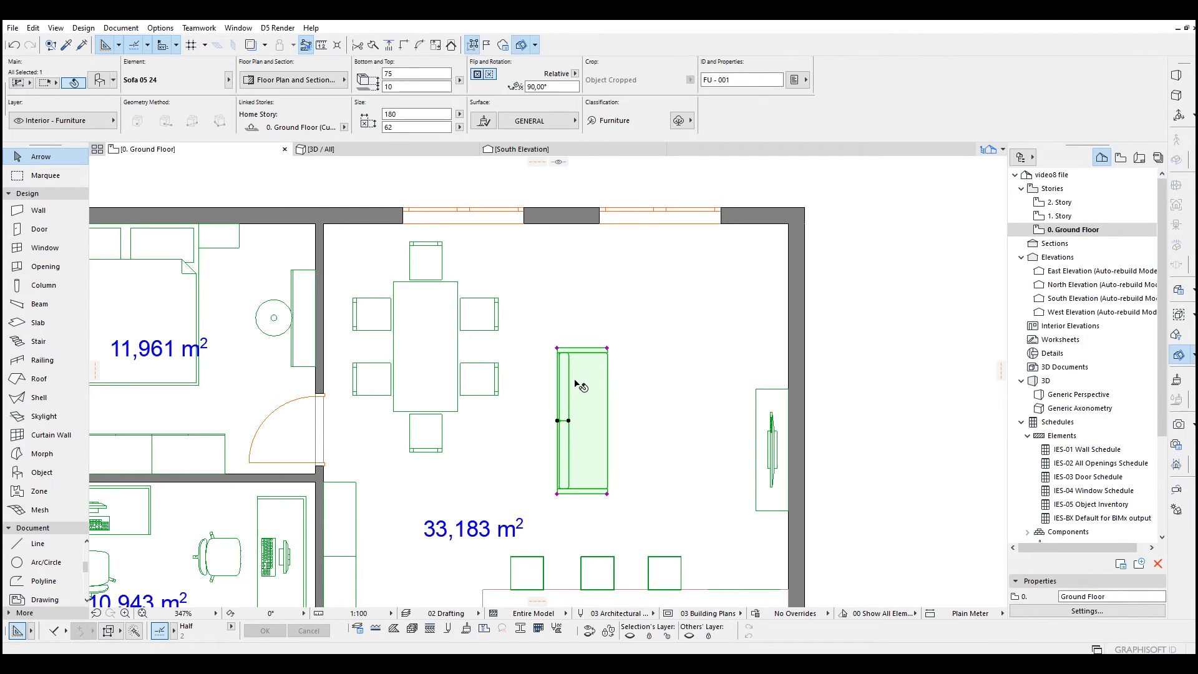
# - Resize the sofa to a single seat, 95 wide
pyautogui.click(100, 81)
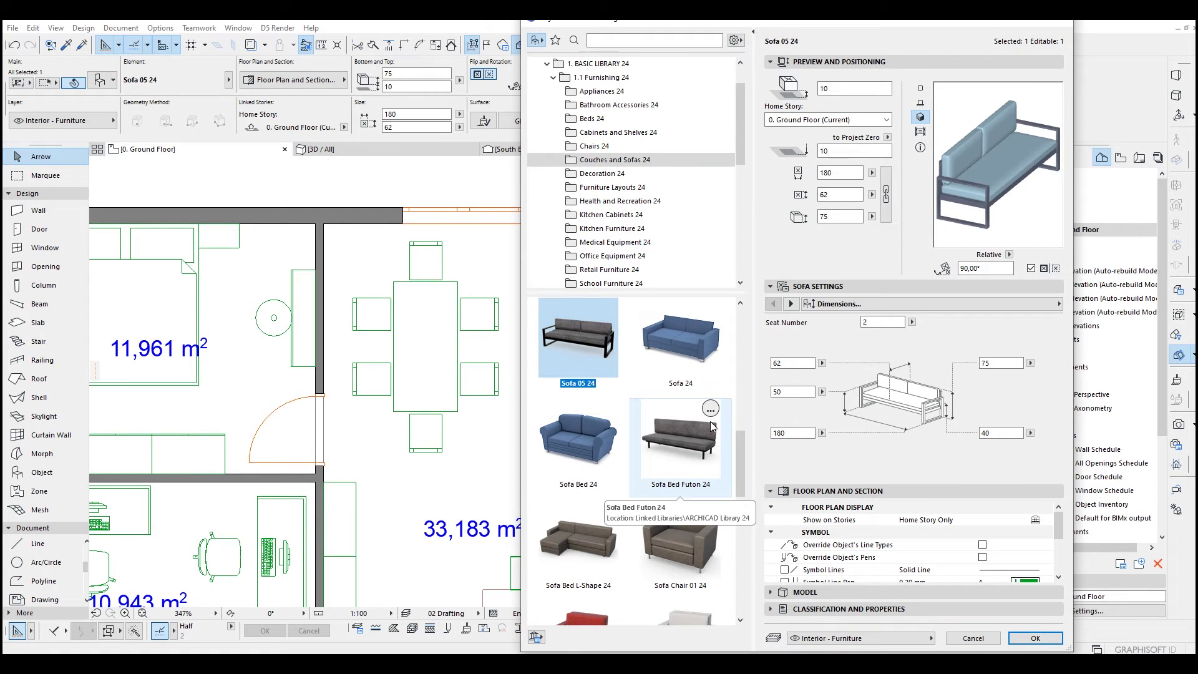
pyautogui.click(881, 321)
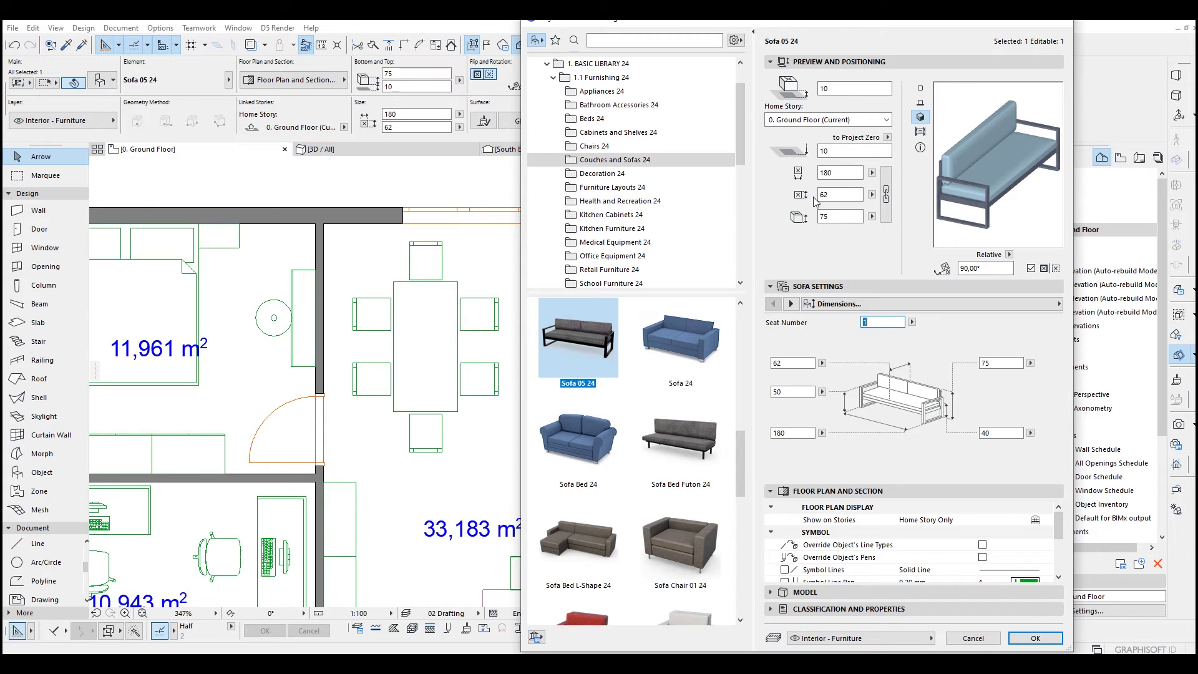
pyautogui.click(837, 173)
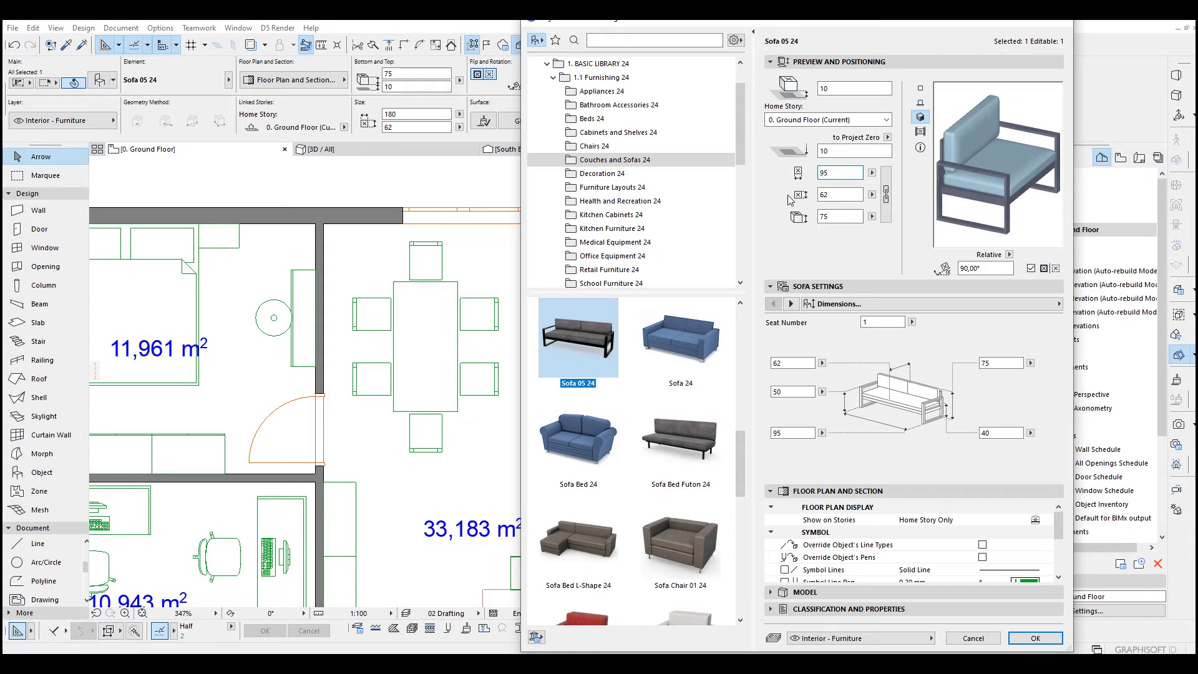
pyautogui.click(1036, 638)
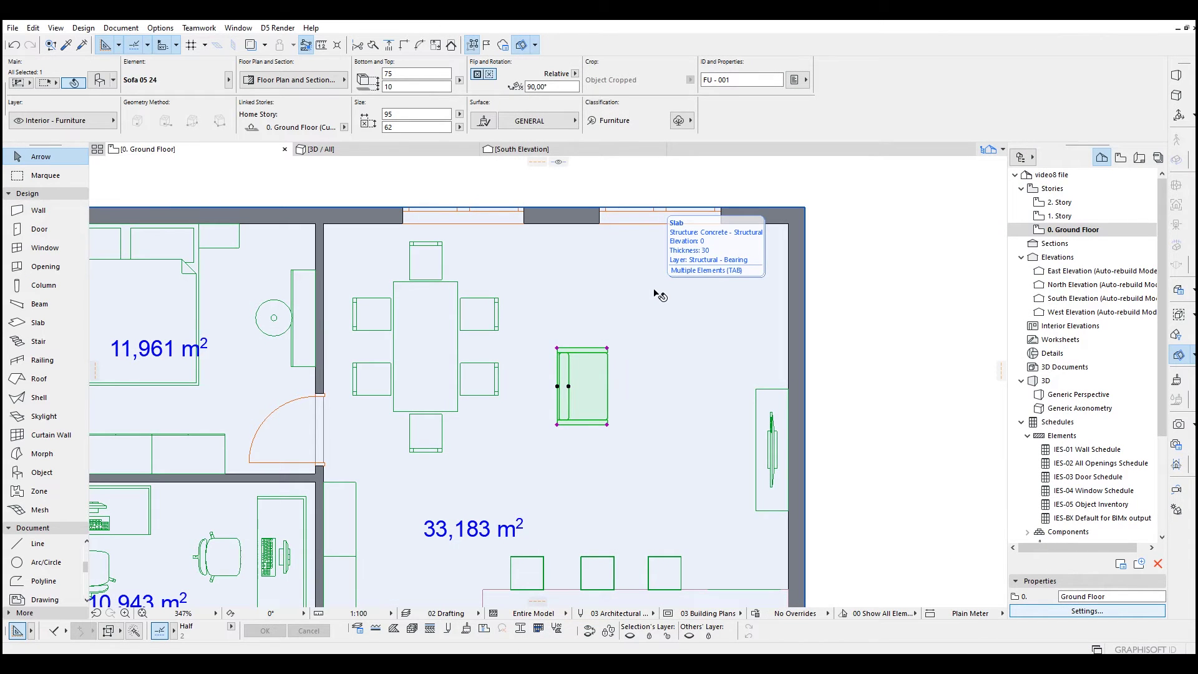
# - Restore the full-width sofa and make an up-right copy a one-seat, 95-wide sofa
pyautogui.hotkey('ctrl', 'z')
pyautogui.click(581, 385)
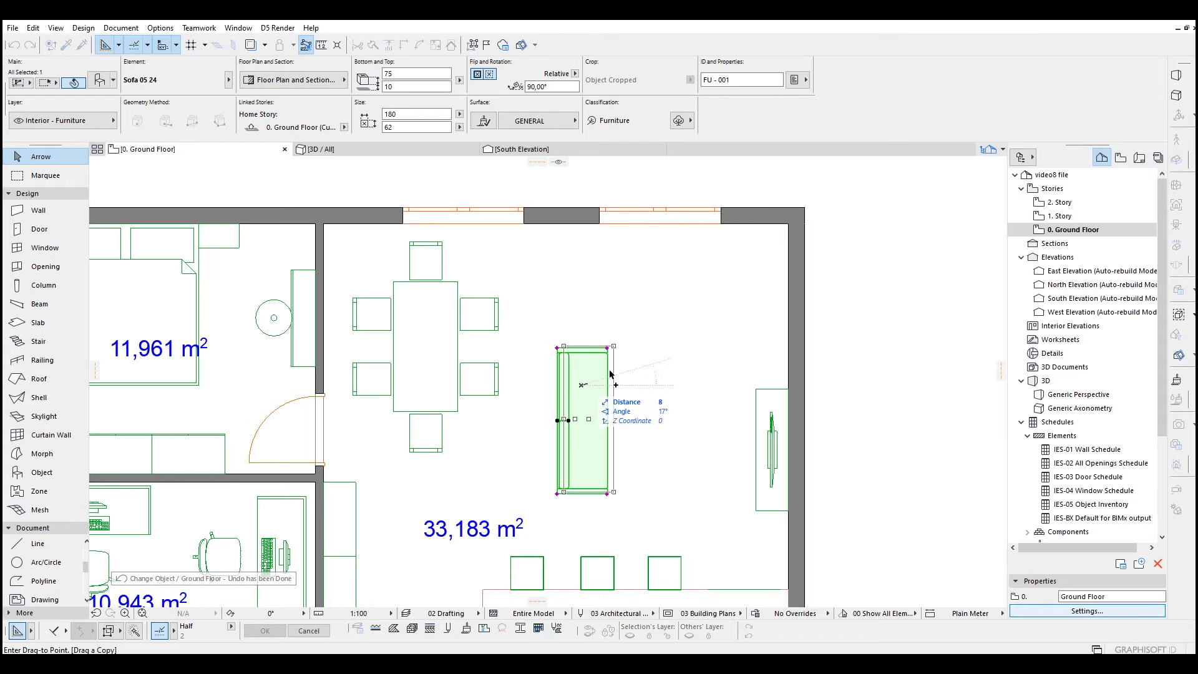
pyautogui.hotkey('ctrl', 't')
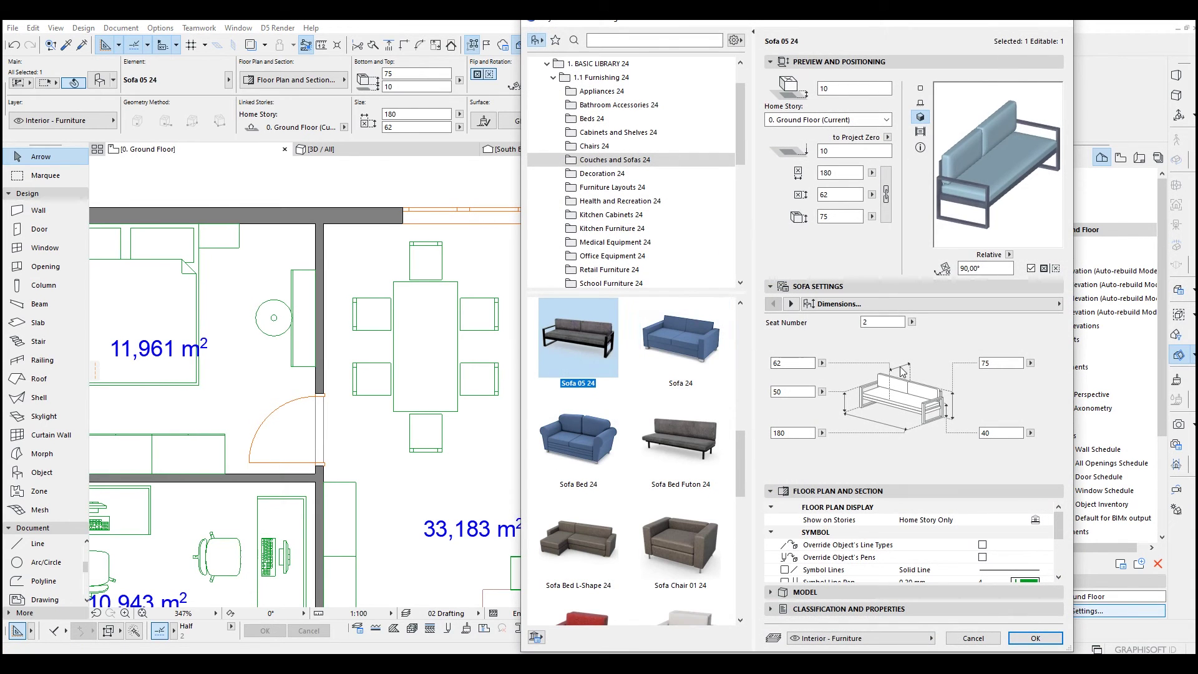
pyautogui.moveTo(850, 319); pyautogui.dragTo(820, 340)
pyautogui.write('1')
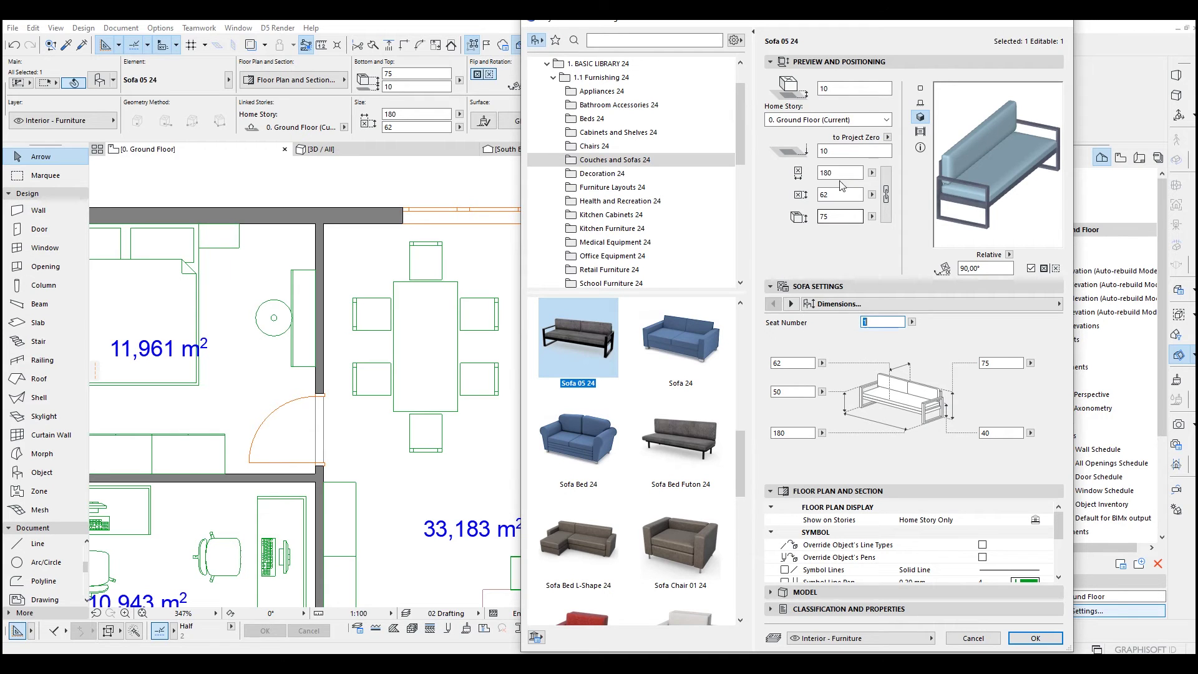
pyautogui.moveTo(840, 174); pyautogui.dragTo(791, 177)
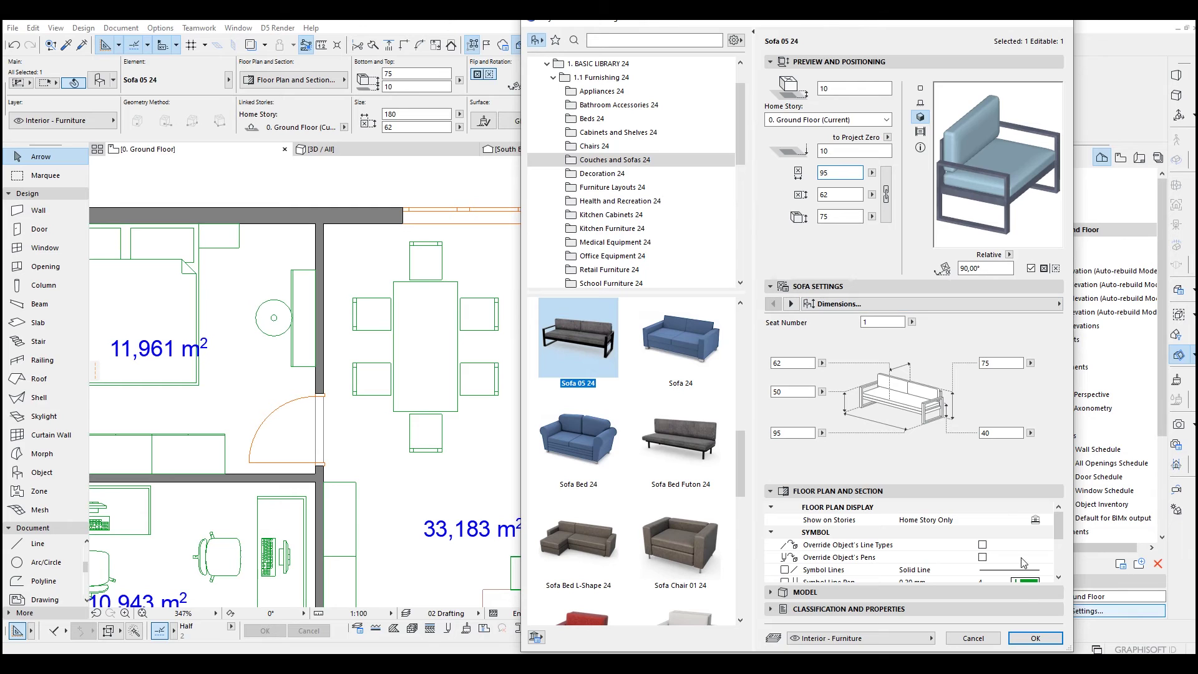
pyautogui.click(1035, 638)
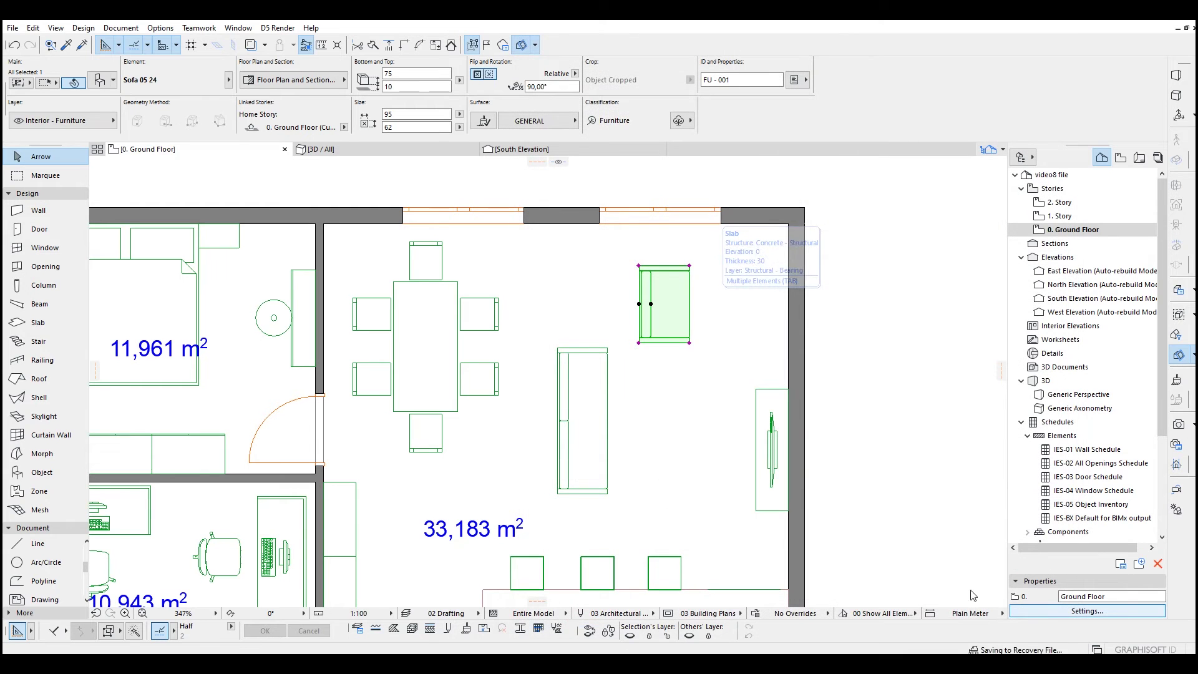
# - Rotate the single-seat sofa to 0° so it faces into the room
pyautogui.hotkey('ctrl', 'e')
pyautogui.click(657, 318)
pyautogui.click(658, 248)
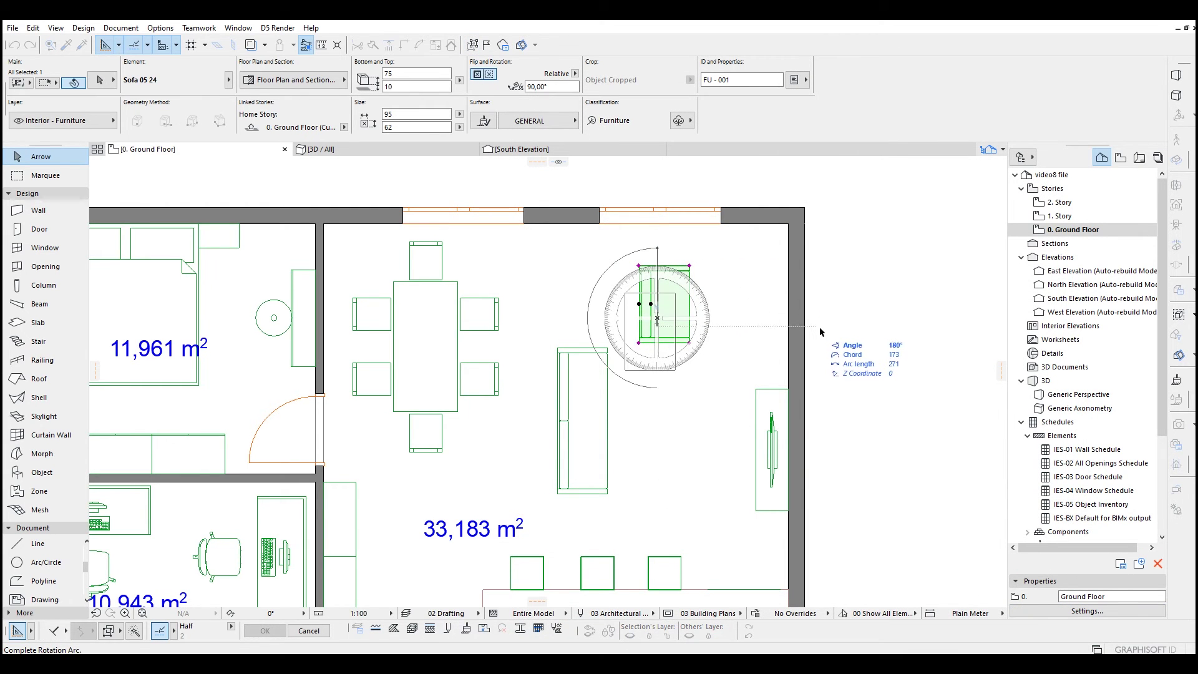
pyautogui.click(769, 333)
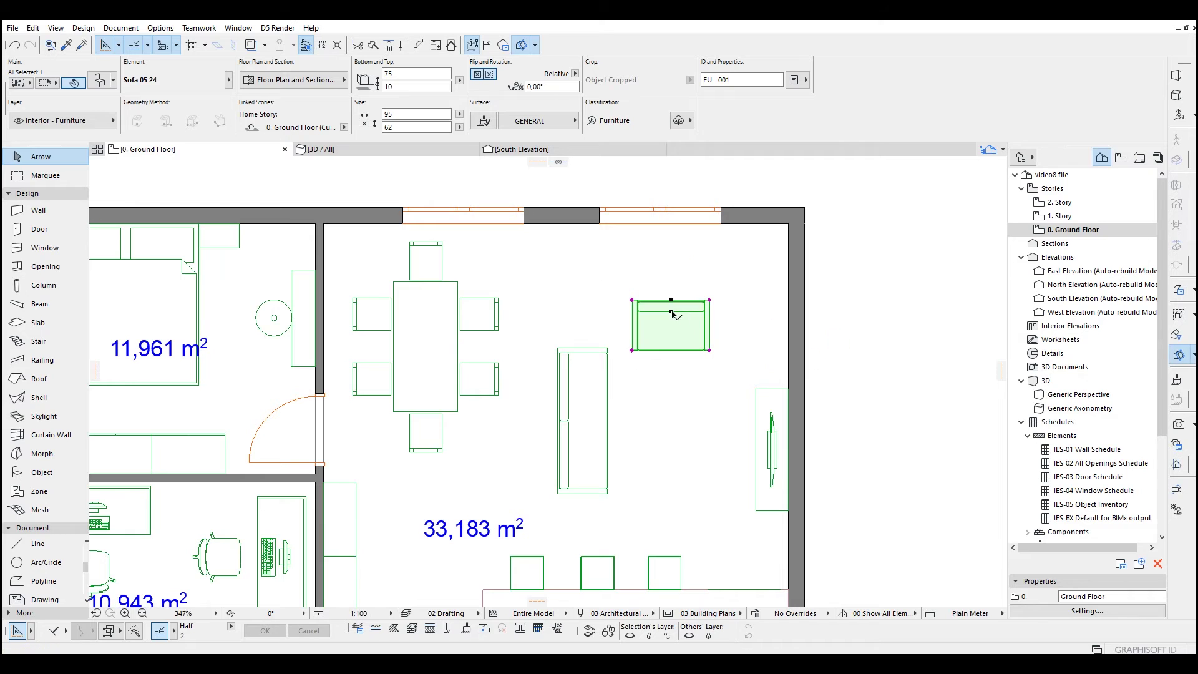
# - Push the small sofa up against the living room's top wall
pyautogui.moveTo(675, 319); pyautogui.dragTo(665, 310)
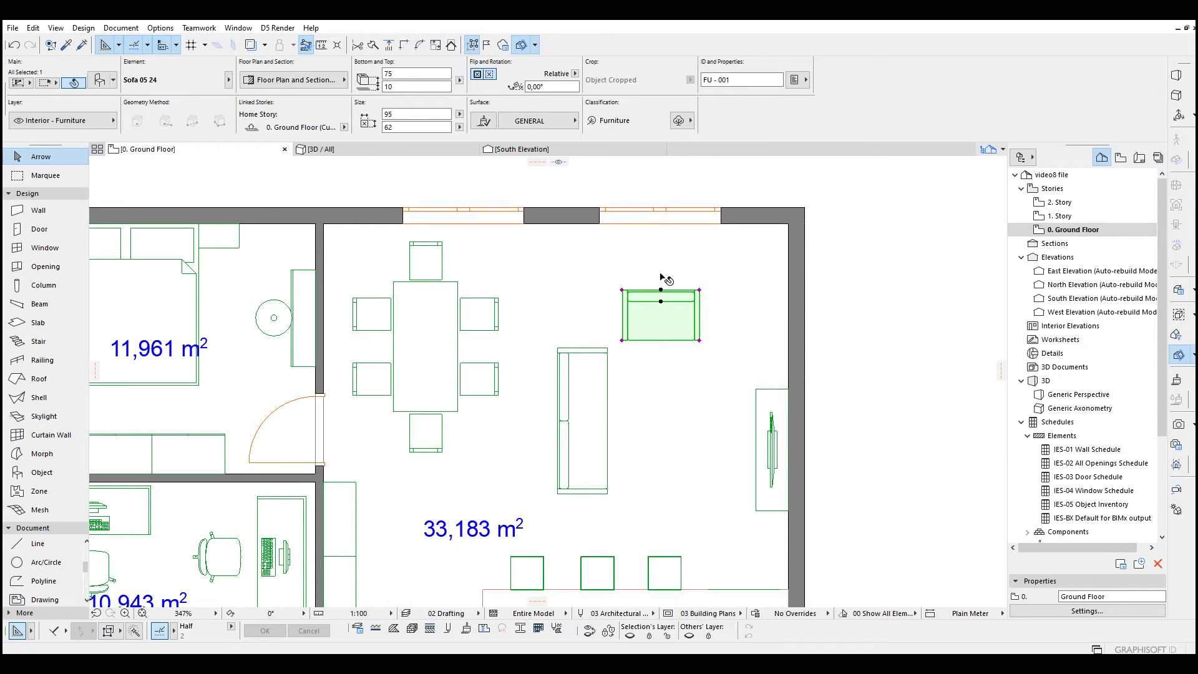
pyautogui.moveTo(699, 292); pyautogui.dragTo(722, 225)
pyautogui.moveTo(606, 286); pyautogui.dragTo(648, 248, button='middle')
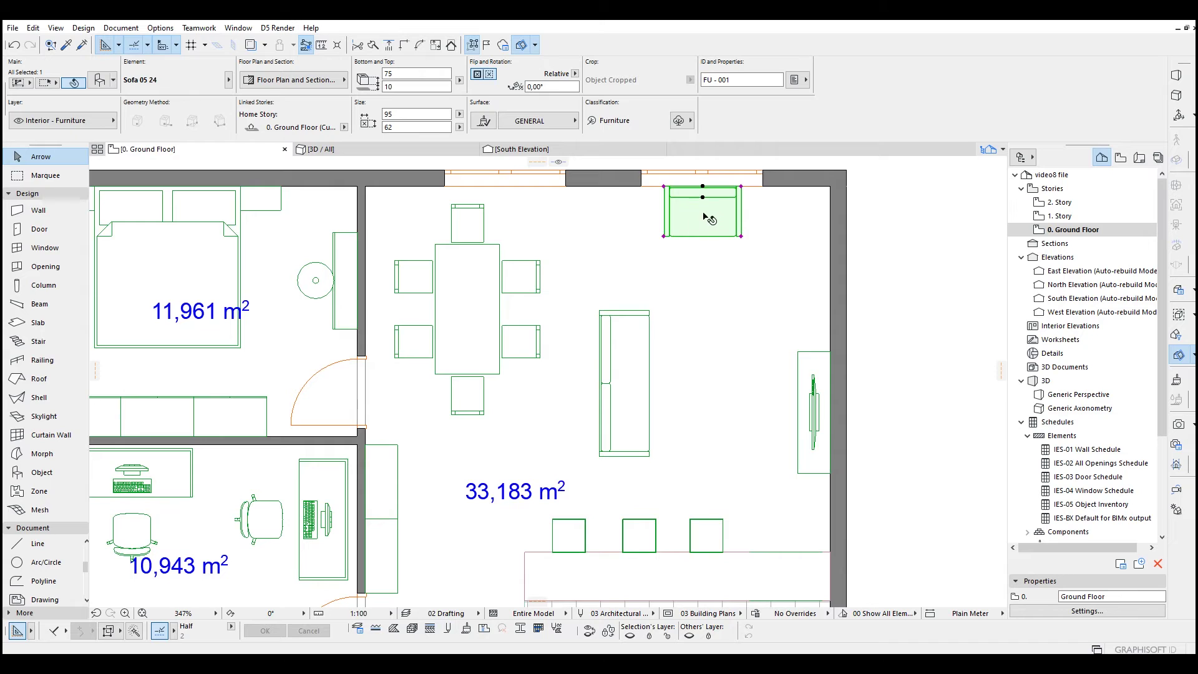
# - Try a 100 downward offset from the wall, undo it, and begin a new exact move
pyautogui.moveTo(709, 210); pyautogui.dragTo(706, 311)
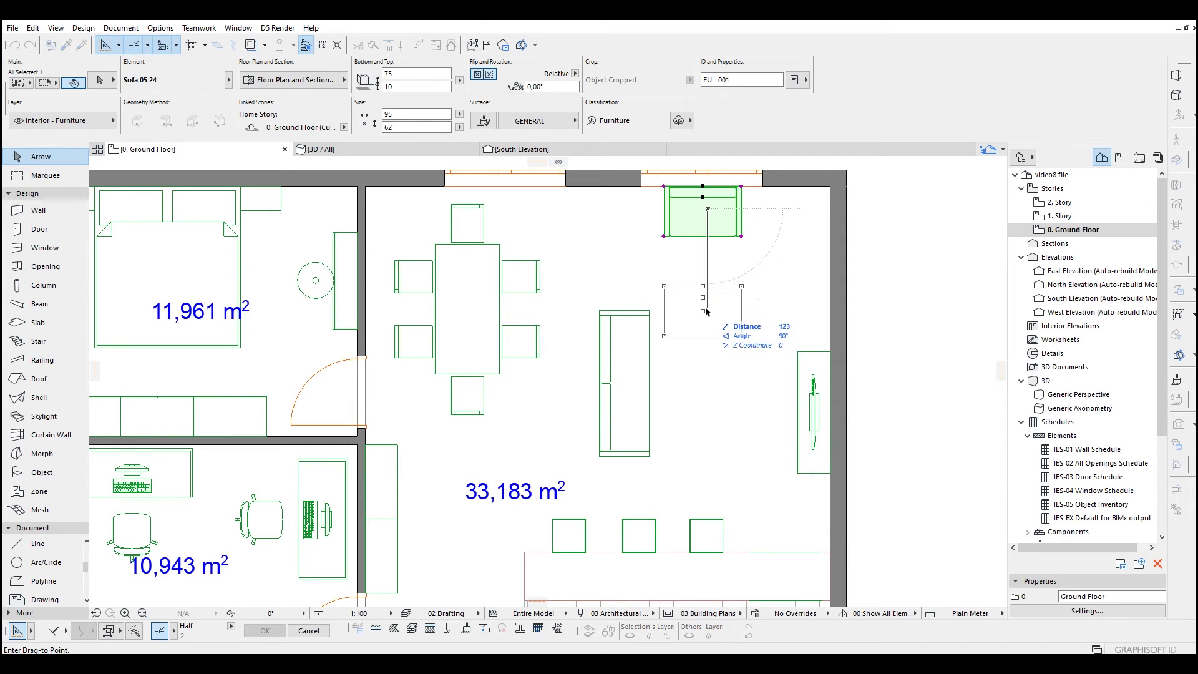
pyautogui.press('Tab')
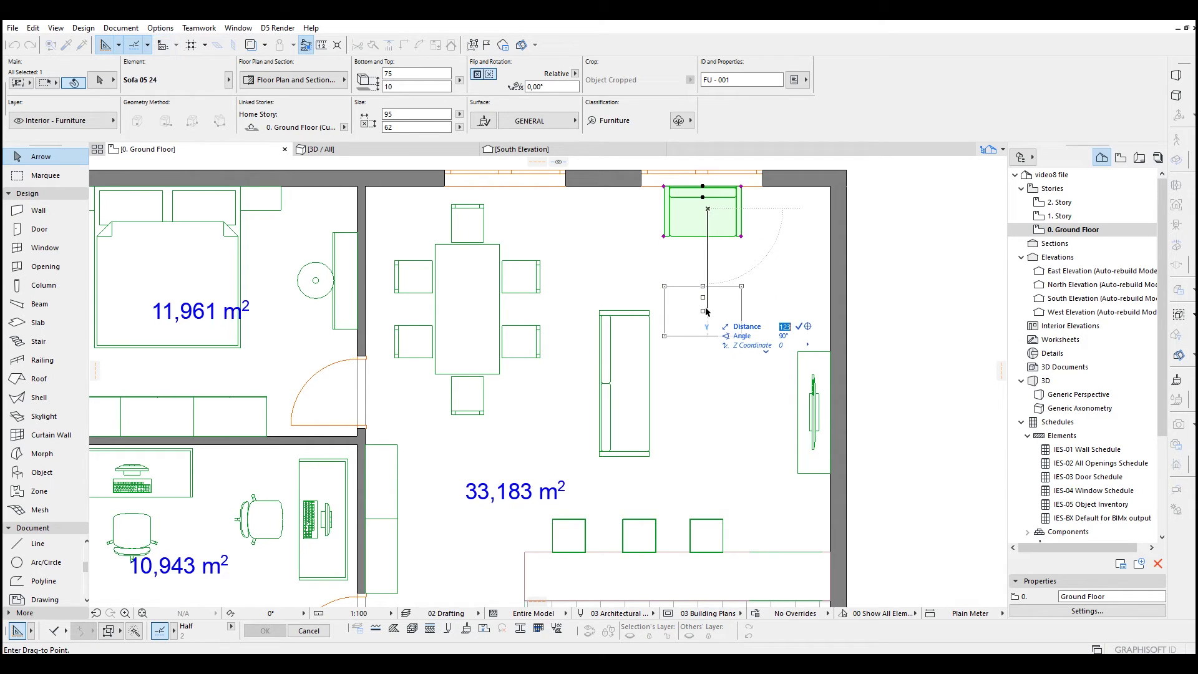
pyautogui.press('Return')
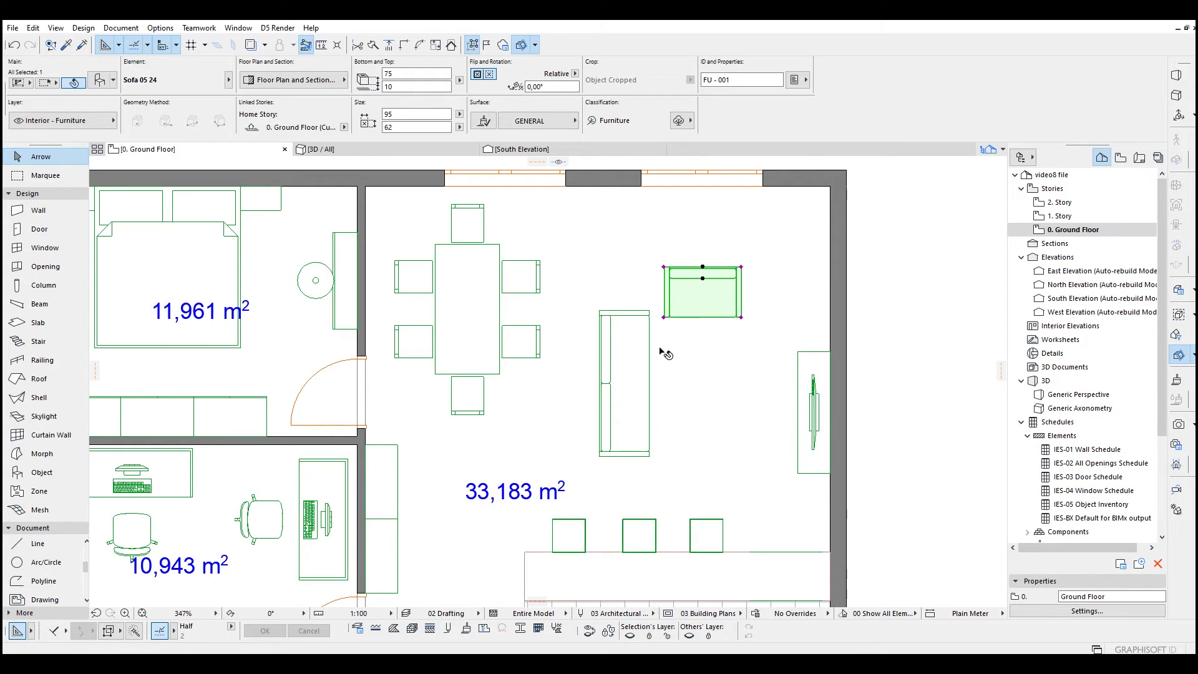
pyautogui.hotkey('ctrl', 'd')
pyautogui.press('Escape')
pyautogui.press('Escape')
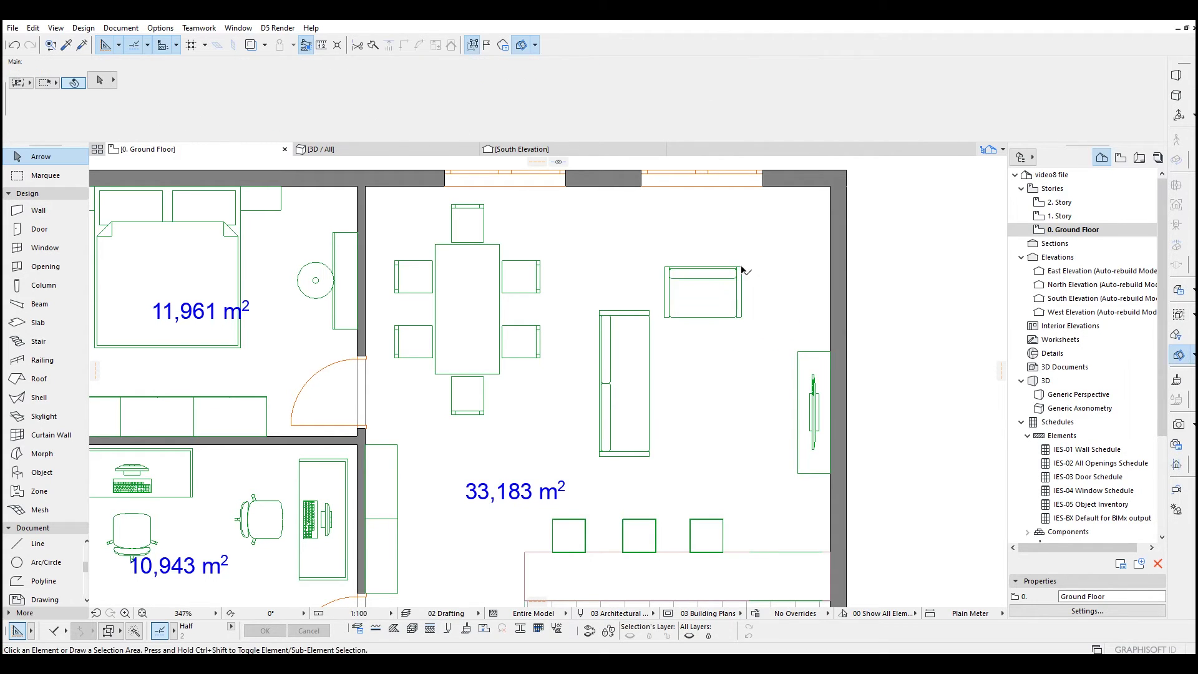
pyautogui.hotkey('ctrl', 'z')
pyautogui.hotkey('ctrl', 'd')
pyautogui.click(715, 210)
pyautogui.press('Tab')
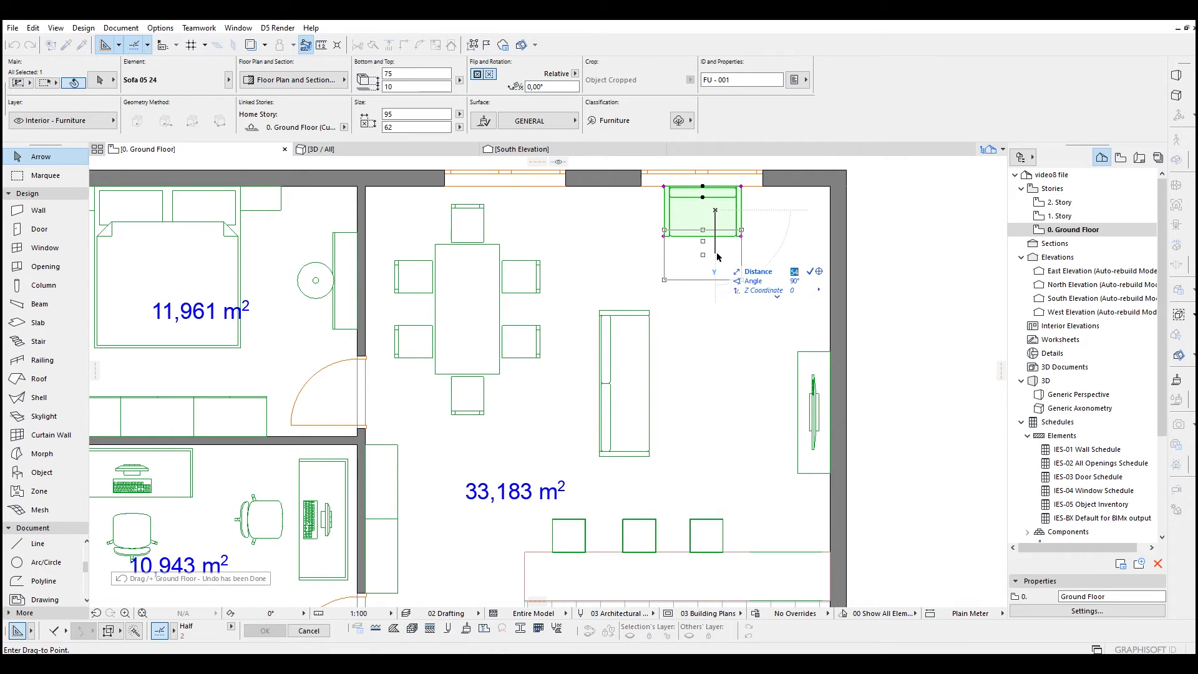
# - Set the small sofa 60 below the wall, then shift the long sofa slightly
pyautogui.write('60')
pyautogui.press('Return')
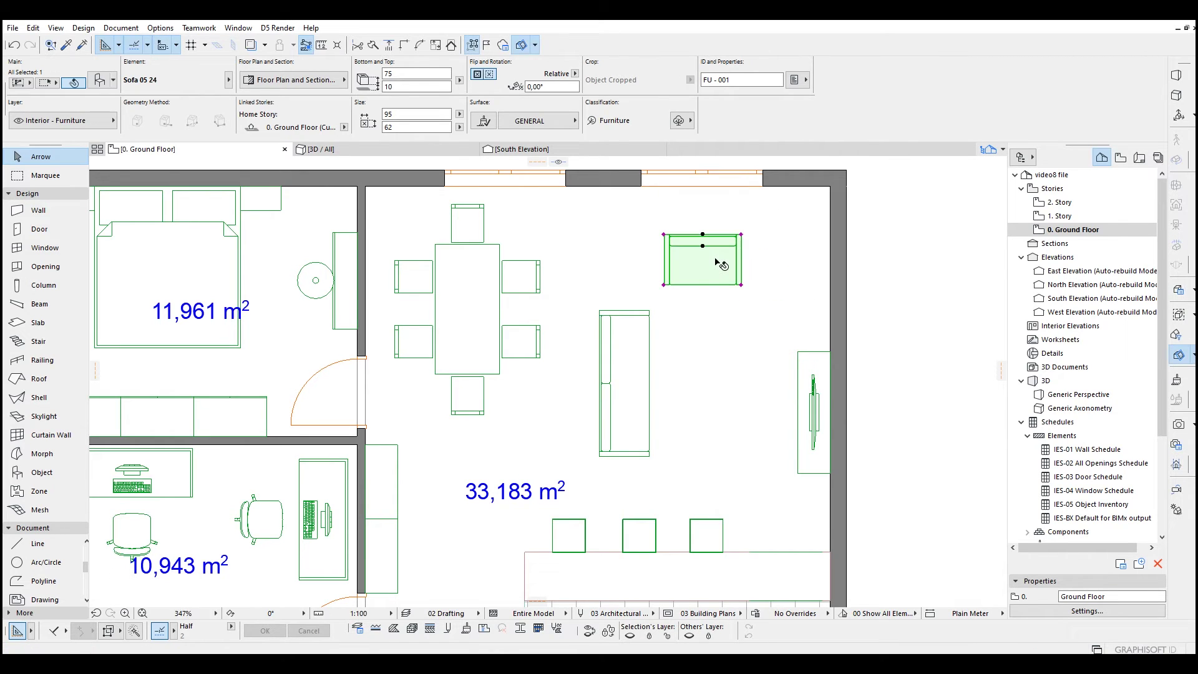
pyautogui.click(642, 335)
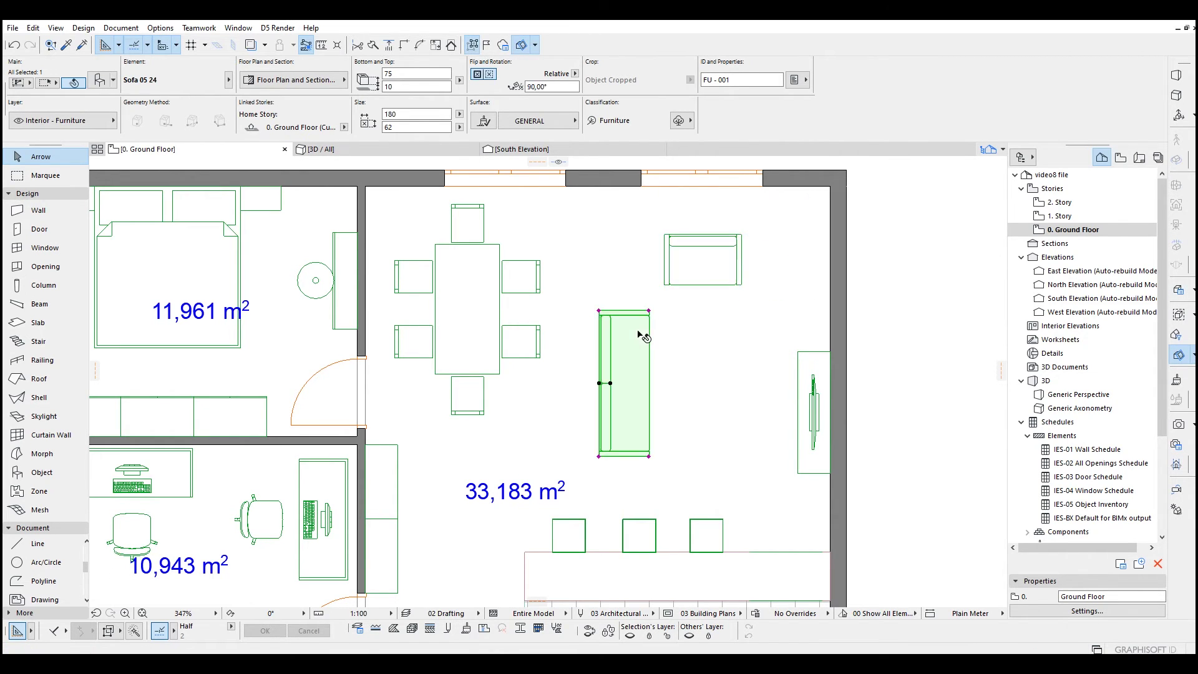
pyautogui.click(658, 303)
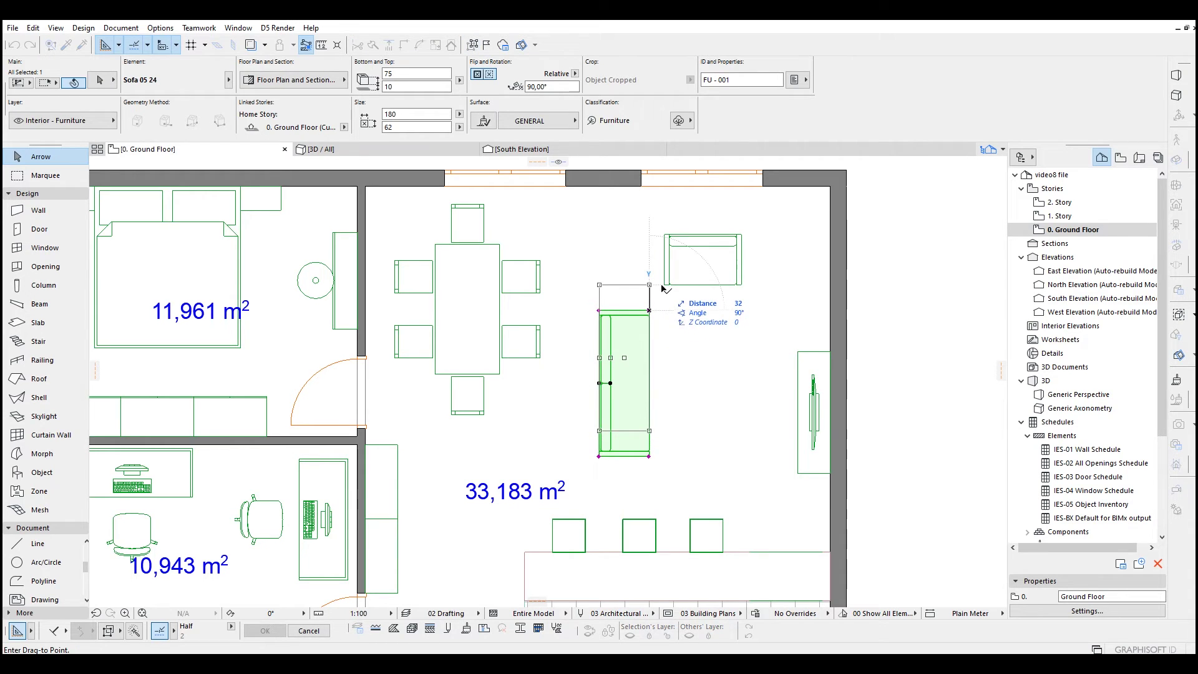
pyautogui.click(663, 289)
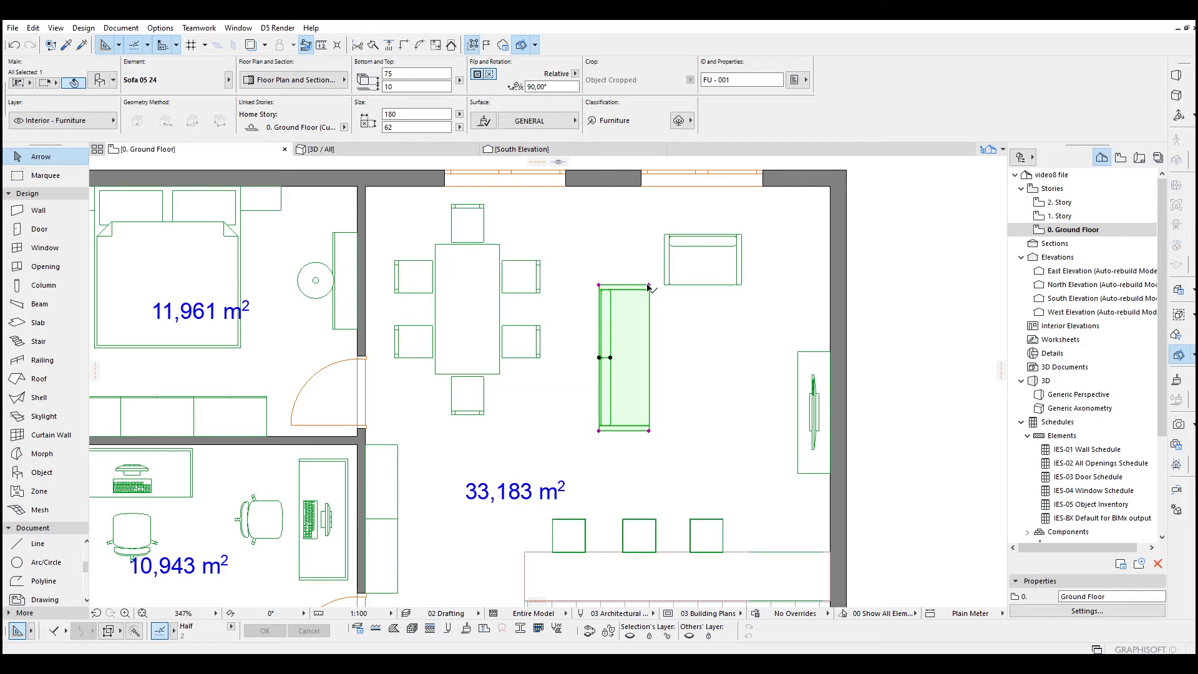
# - Move the long sofa lower by 2 from its top-right corner
pyautogui.hotkey('ctrl', 'd')
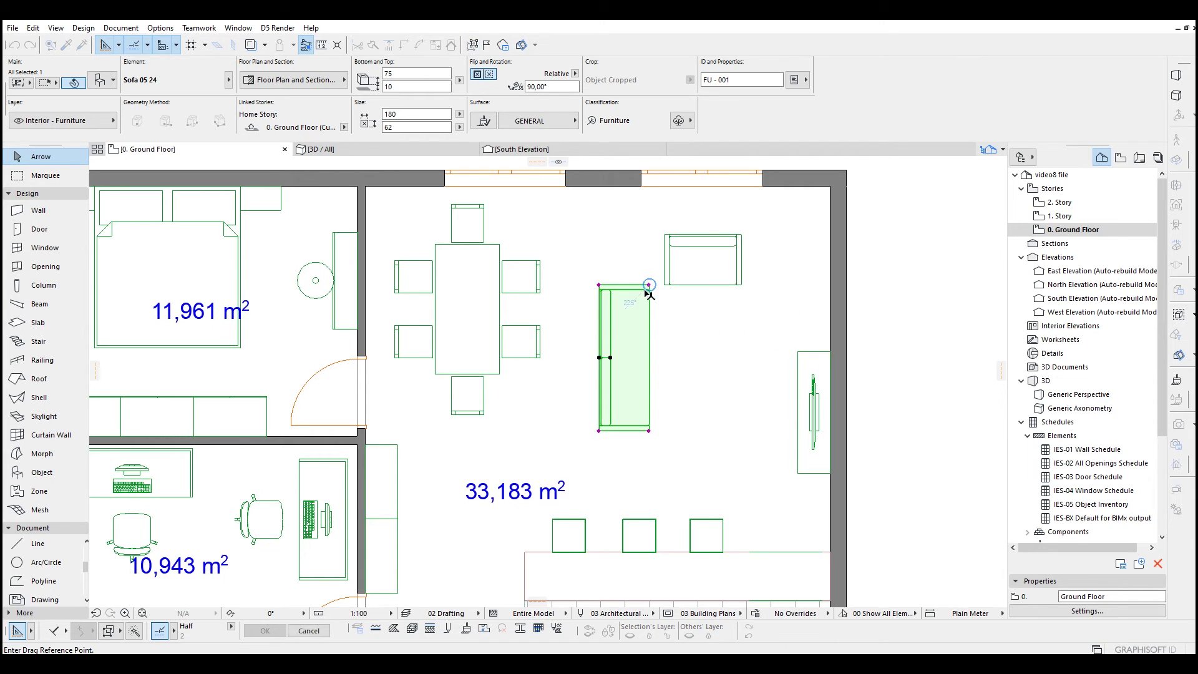
pyautogui.click(649, 285)
pyautogui.write('2')
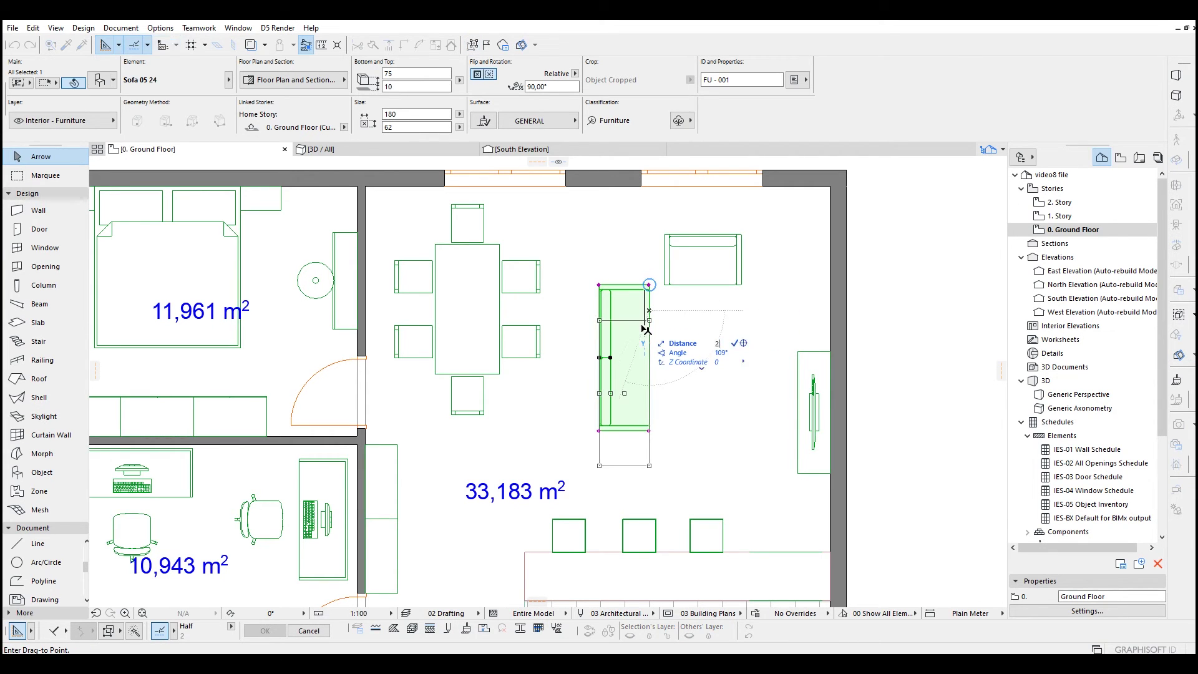
pyautogui.click(643, 325)
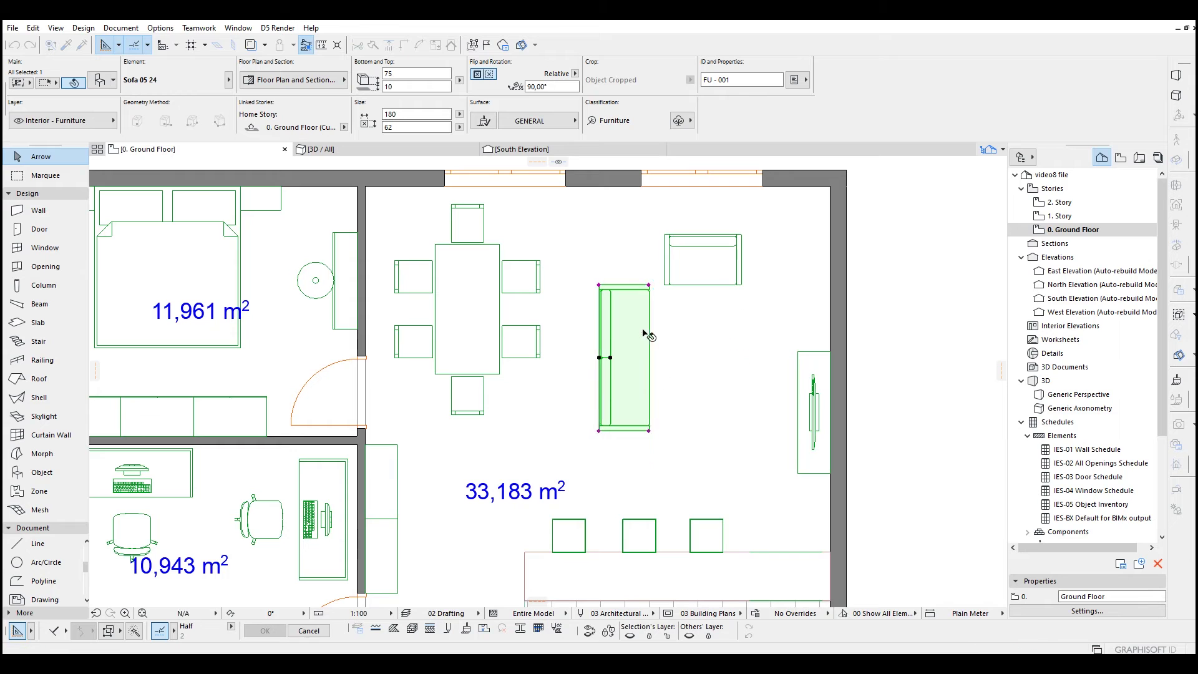
pyautogui.click(749, 342)
pyautogui.moveTo(779, 333); pyautogui.dragTo(723, 325, button='middle')
pyautogui.moveTo(691, 274); pyautogui.dragTo(669, 316, button='middle')
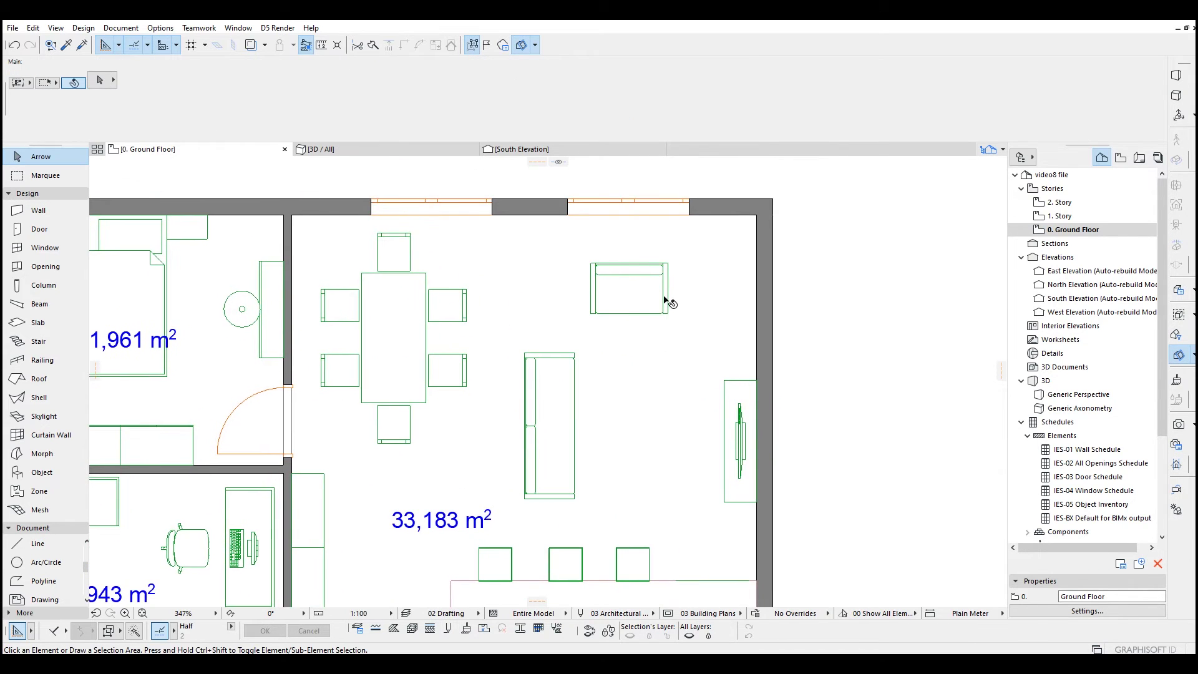
pyautogui.click(664, 299)
# - Reposition the small sofa and nudge the long sofa slightly up
pyautogui.hotkey('ctrl', 'd')
pyautogui.click(659, 299)
pyautogui.click(674, 341)
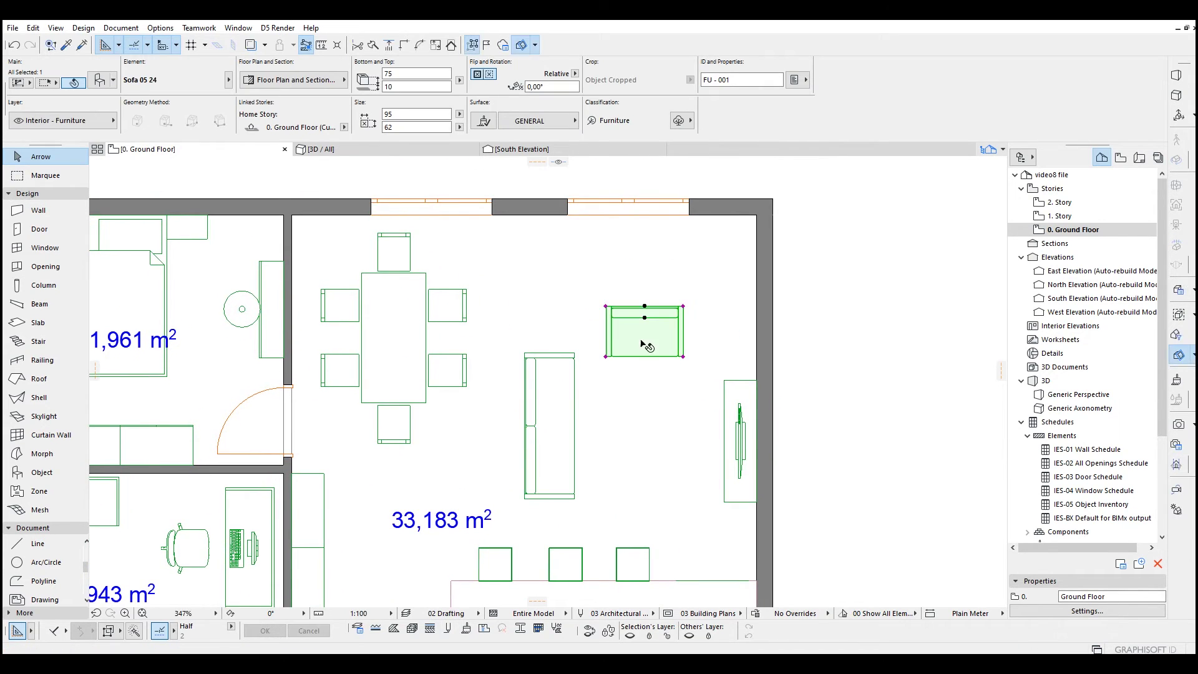
pyautogui.click(573, 365)
pyautogui.moveTo(565, 378); pyautogui.dragTo(554, 335)
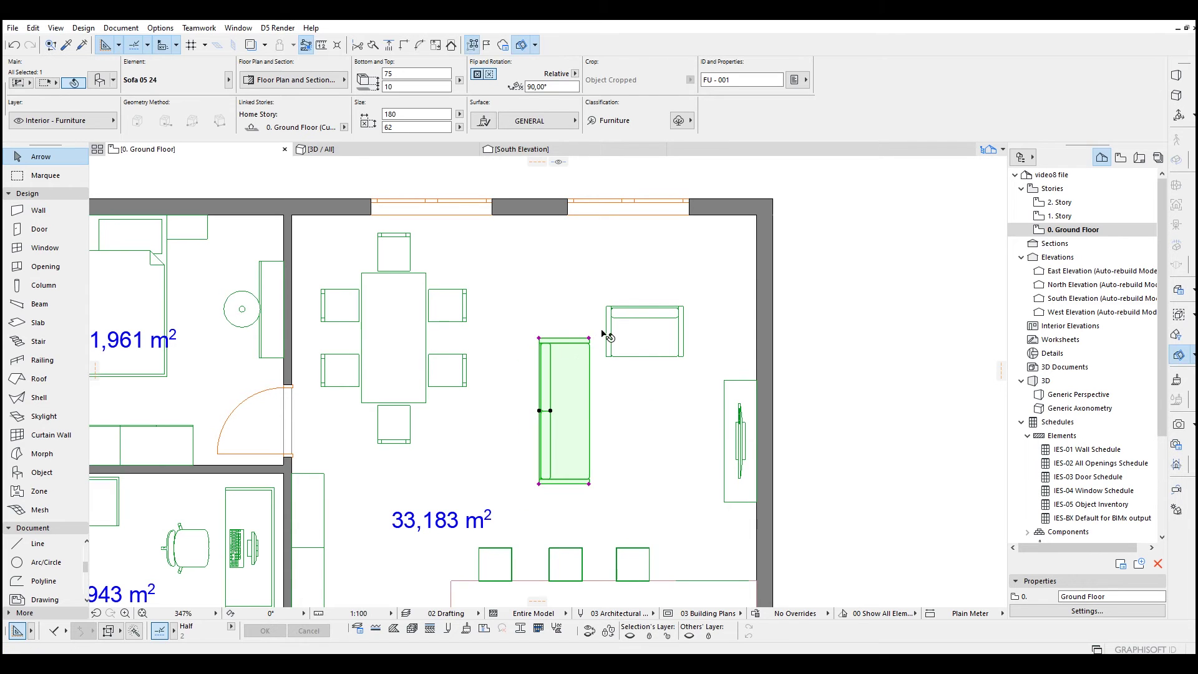
pyautogui.click(668, 318)
pyautogui.click(674, 311)
pyautogui.moveTo(700, 294); pyautogui.dragTo(674, 319, button='middle')
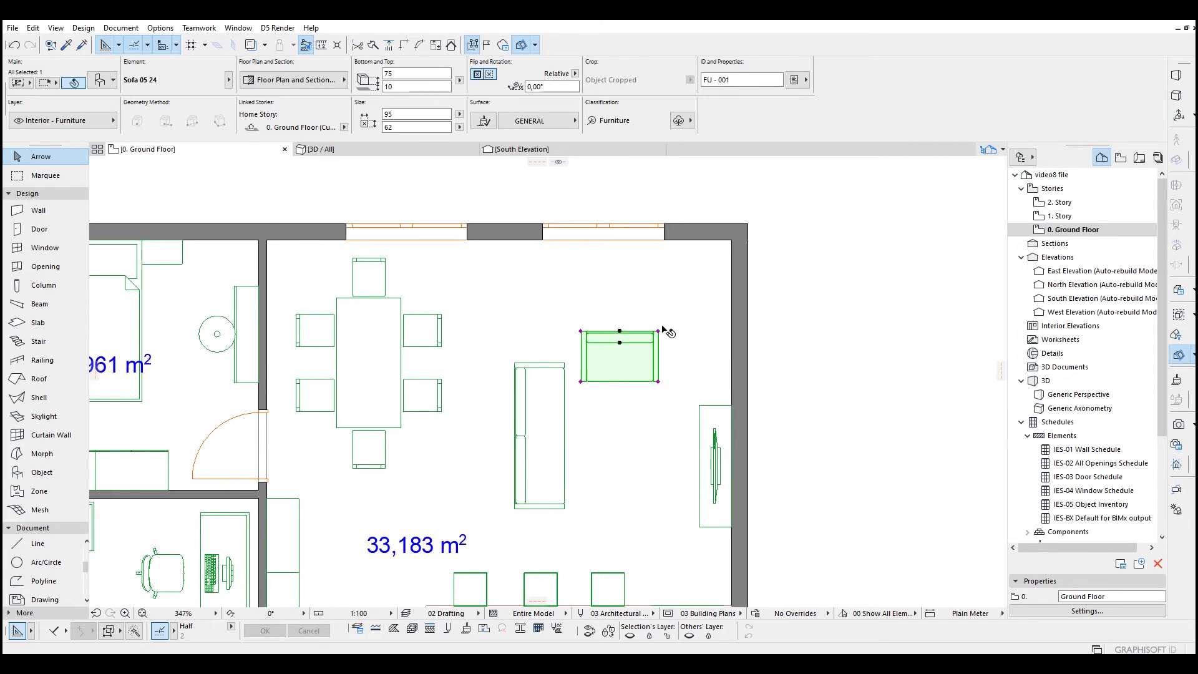
# - Move the small sofa to 60 below the top wall and measure the gap
pyautogui.hotkey('ctrl', 'd')
pyautogui.click(658, 331)
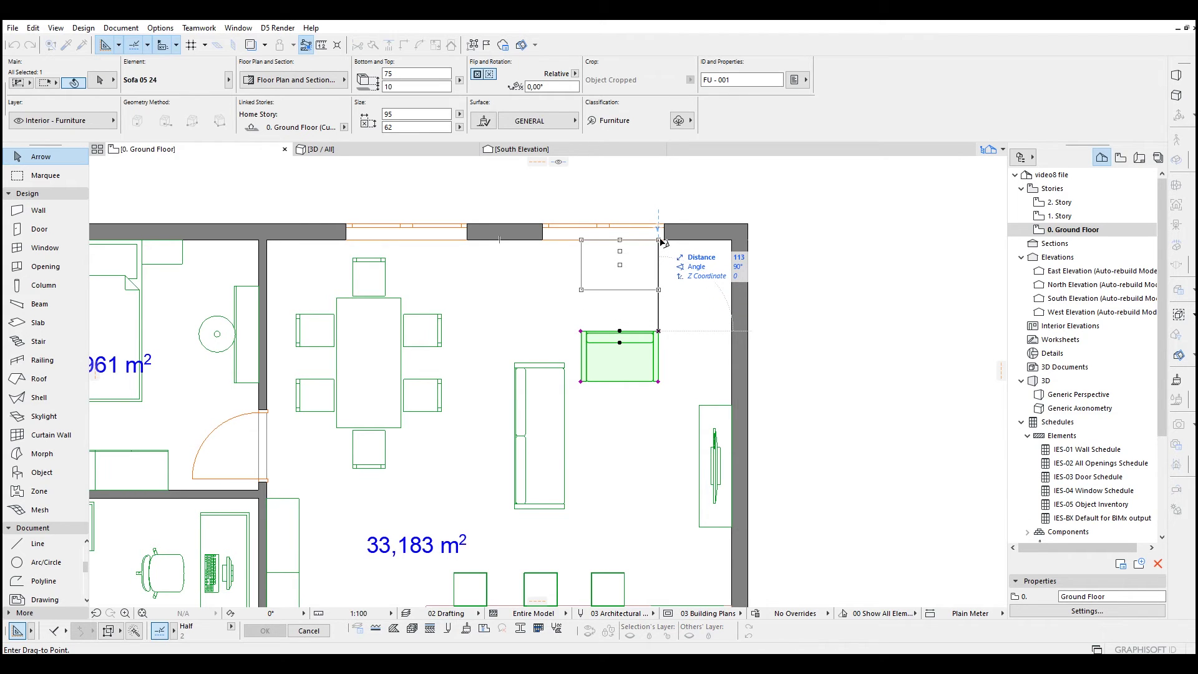
pyautogui.press('Tab')
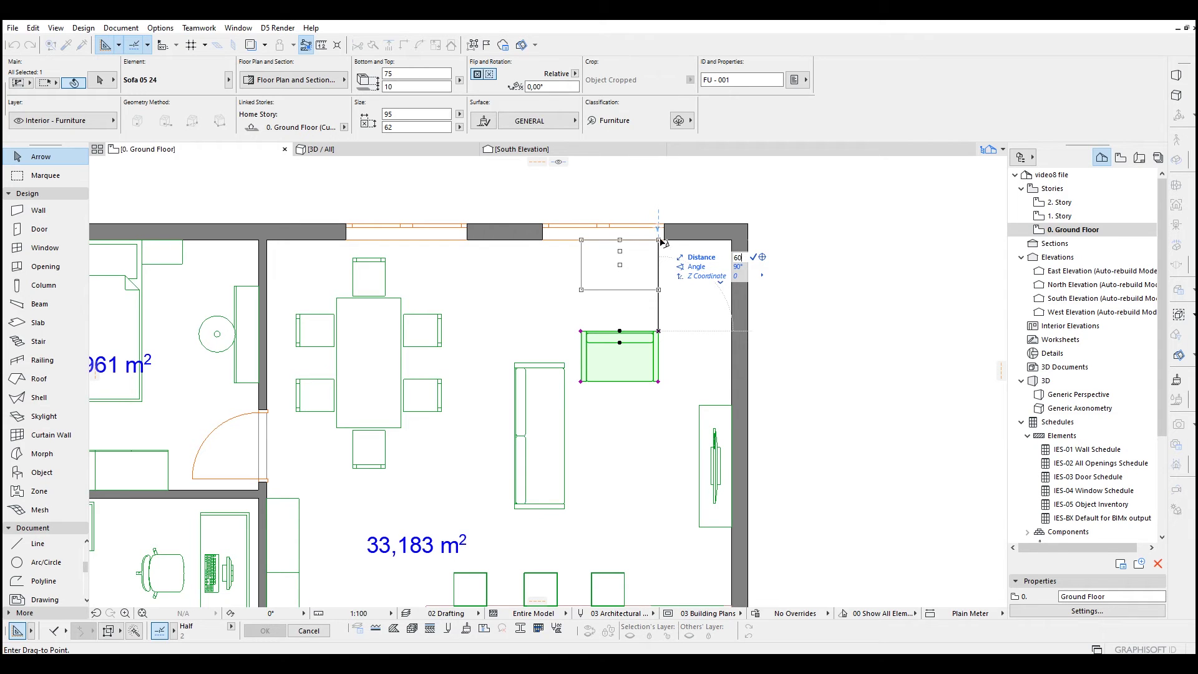
pyautogui.click(659, 290)
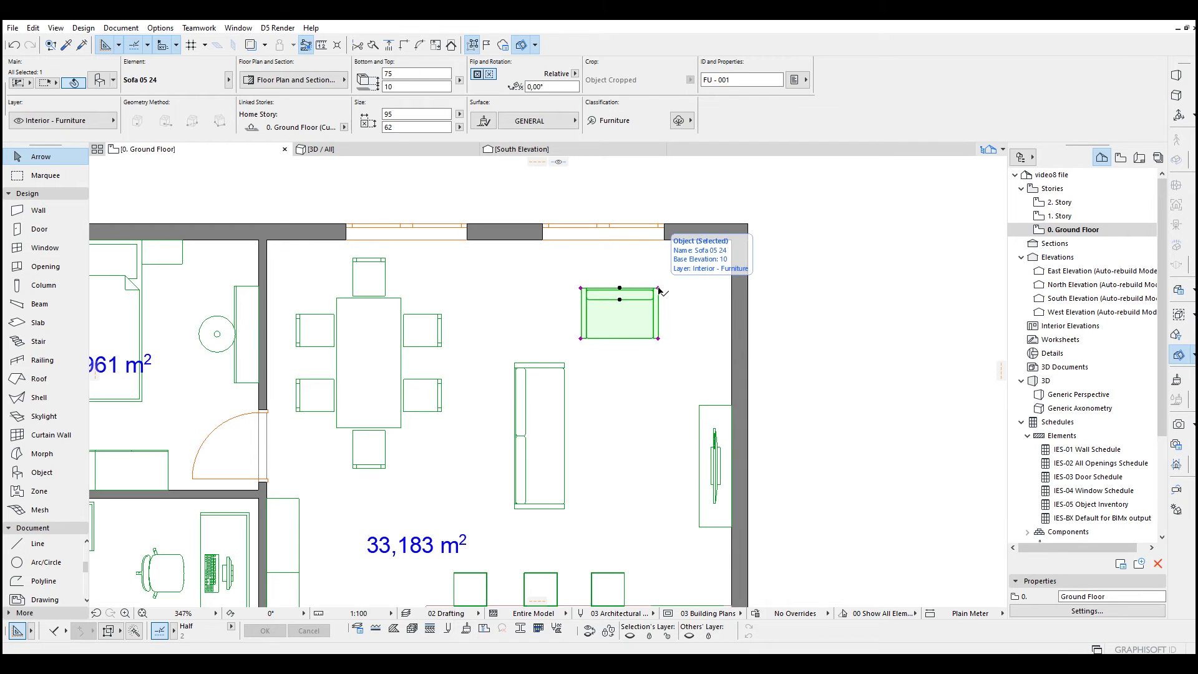
pyautogui.press('Escape')
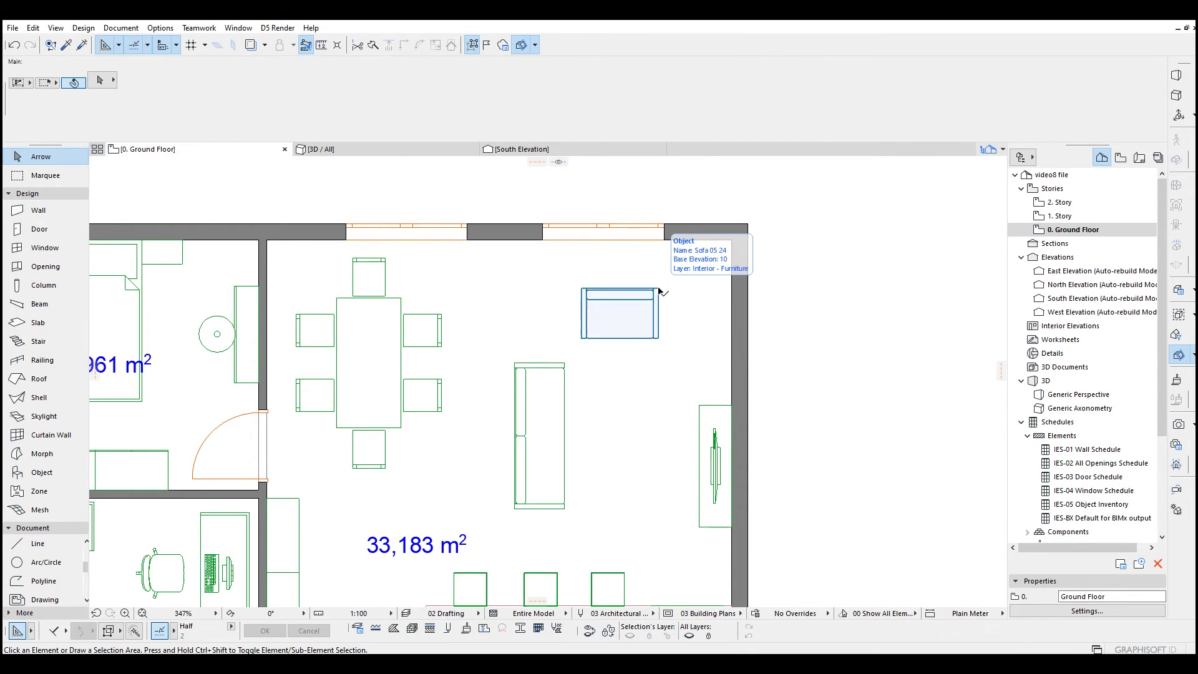
pyautogui.press('m')
pyautogui.click(659, 287)
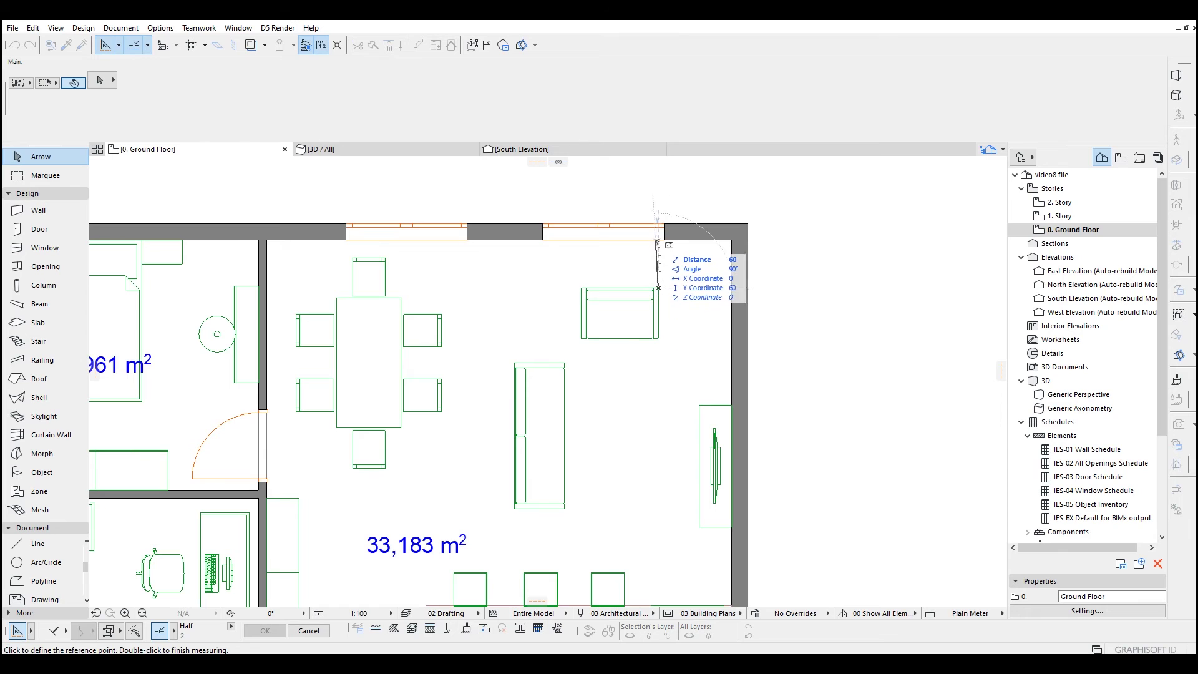
pyautogui.press('Escape')
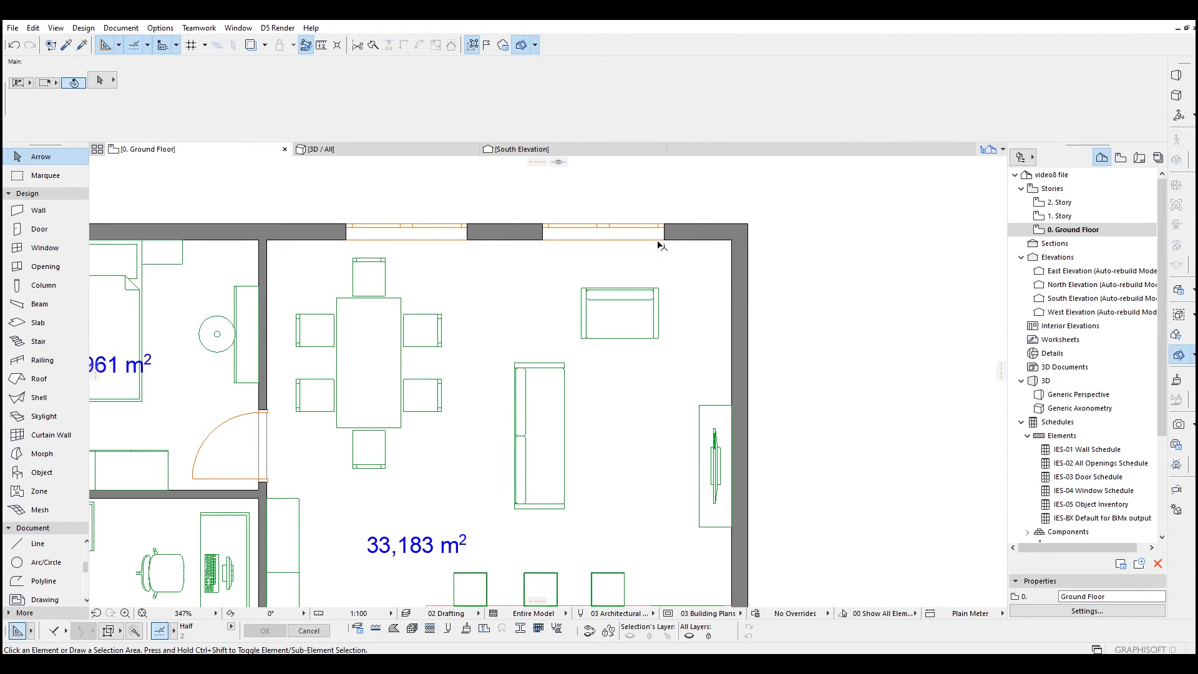
# - Move the long sofa 20 up from its top-right corner, closer beneath the one-seat chair
pyautogui.click(523, 403)
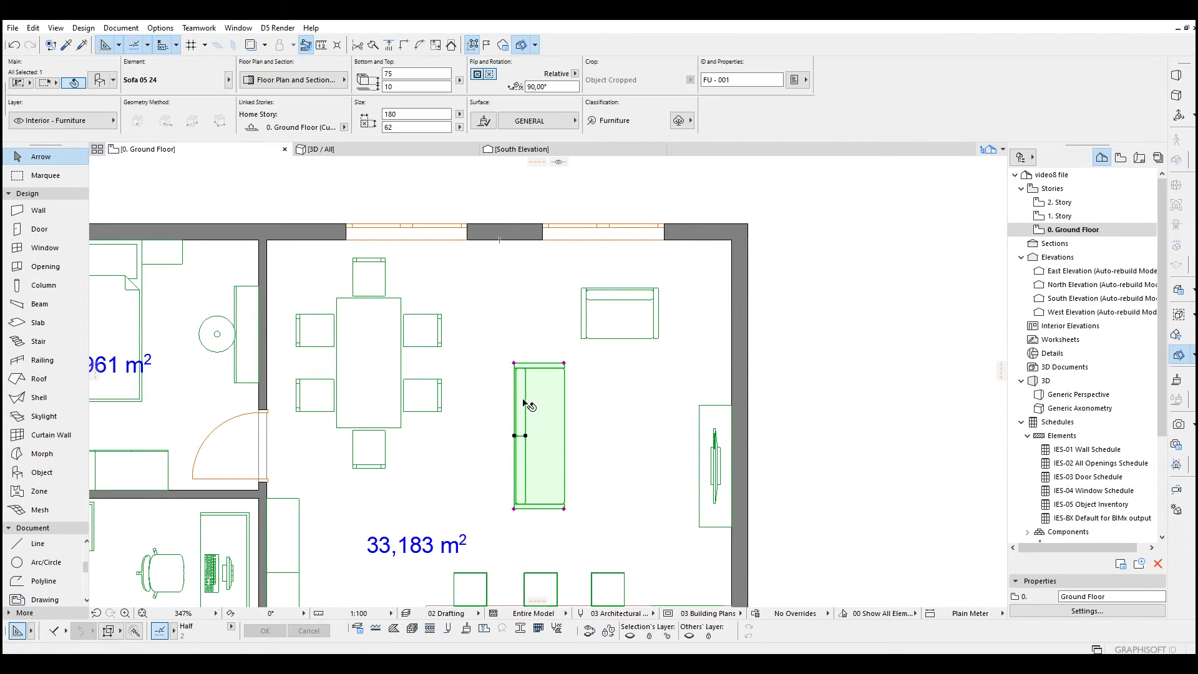
pyautogui.hotkey('ctrl', 'd')
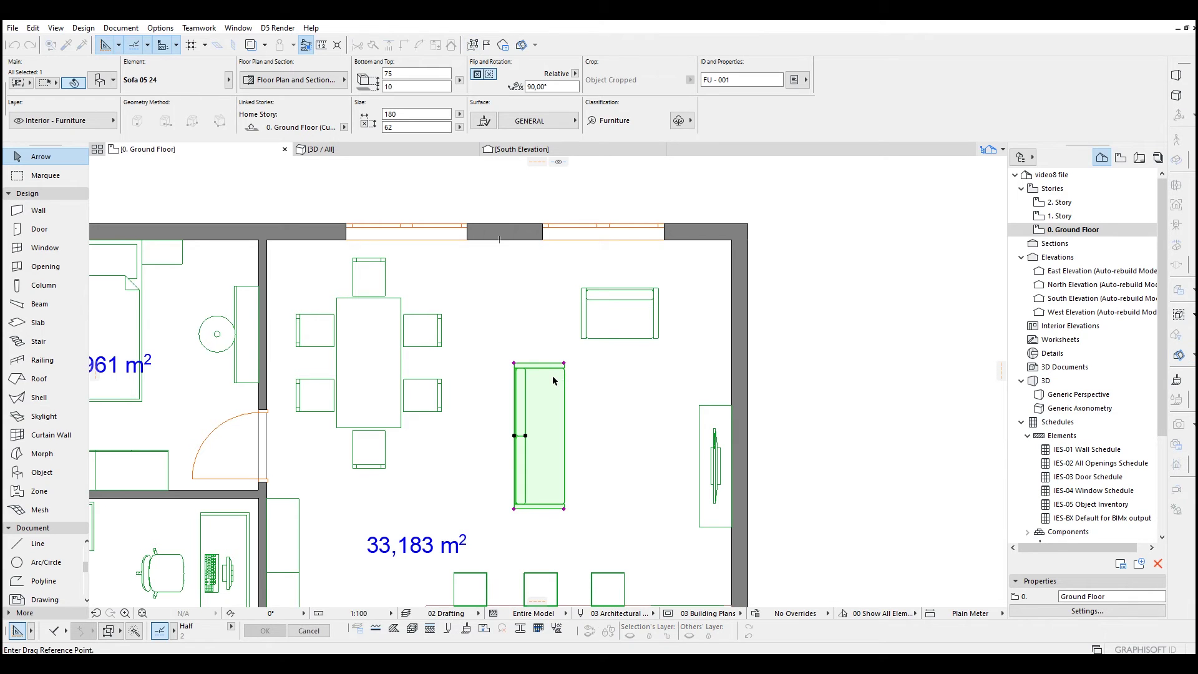
pyautogui.click(553, 378)
pyautogui.moveTo(545, 398); pyautogui.dragTo(580, 339)
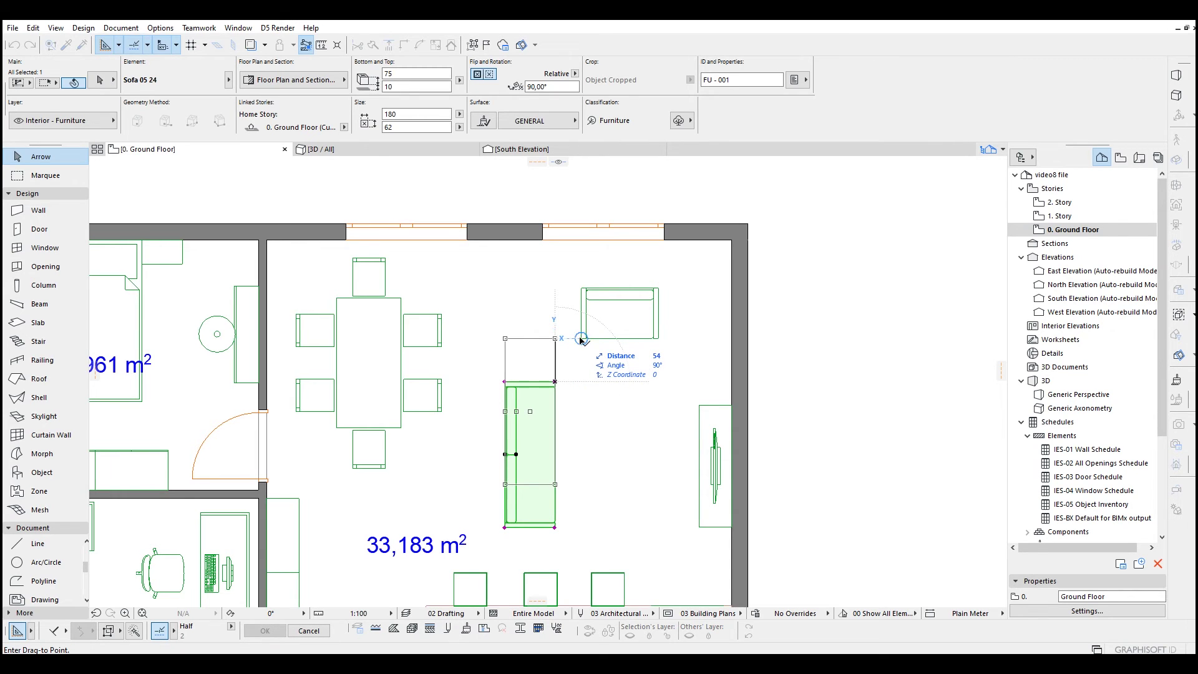
pyautogui.press('Tab')
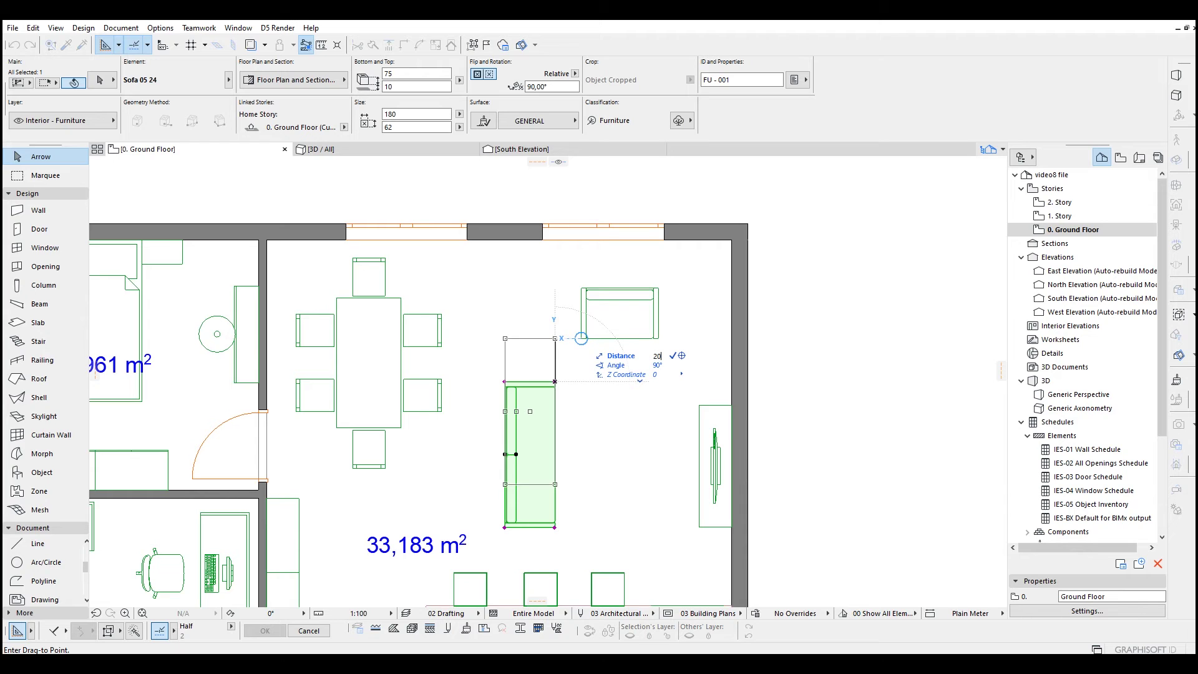
pyautogui.press('Return')
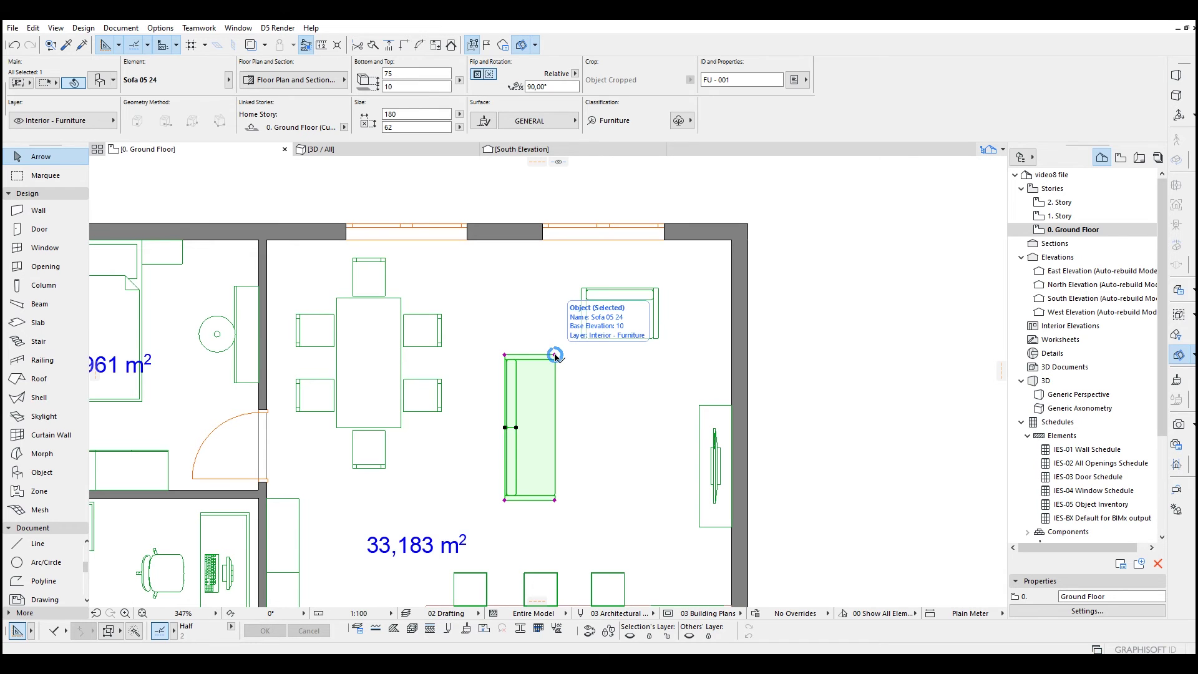
pyautogui.press('Escape')
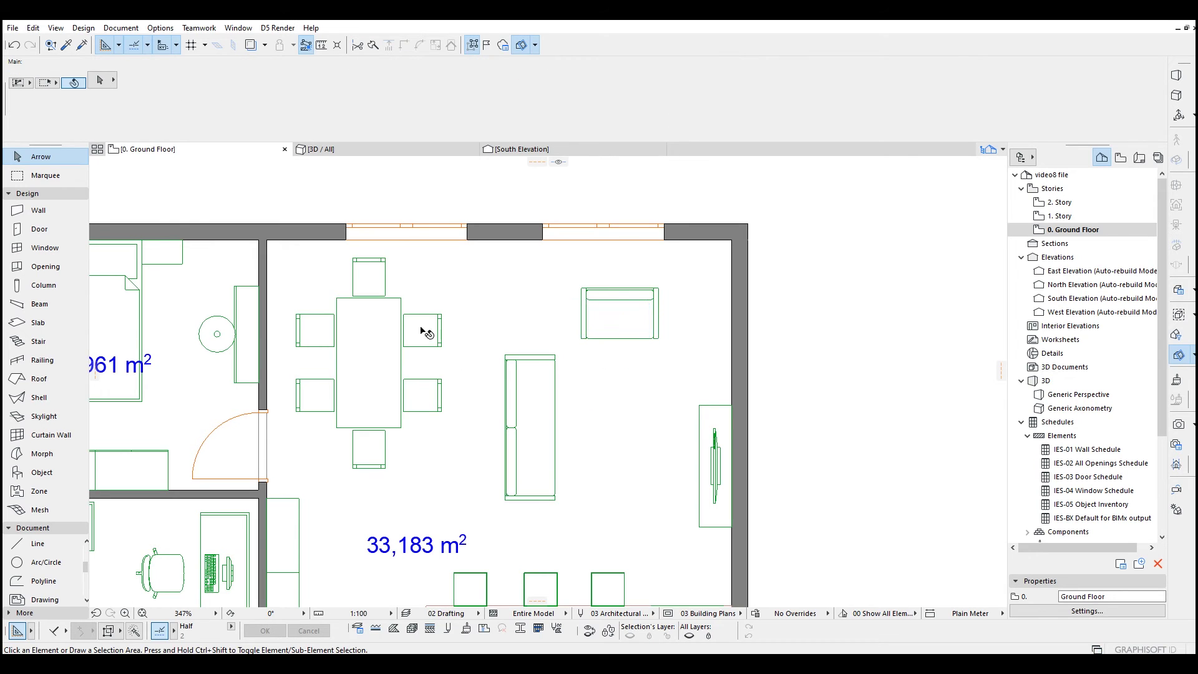
# - Move the dining table and six chairs exactly 45, referenced from the left chair's edge
pyautogui.moveTo(467, 321); pyautogui.dragTo(402, 249)
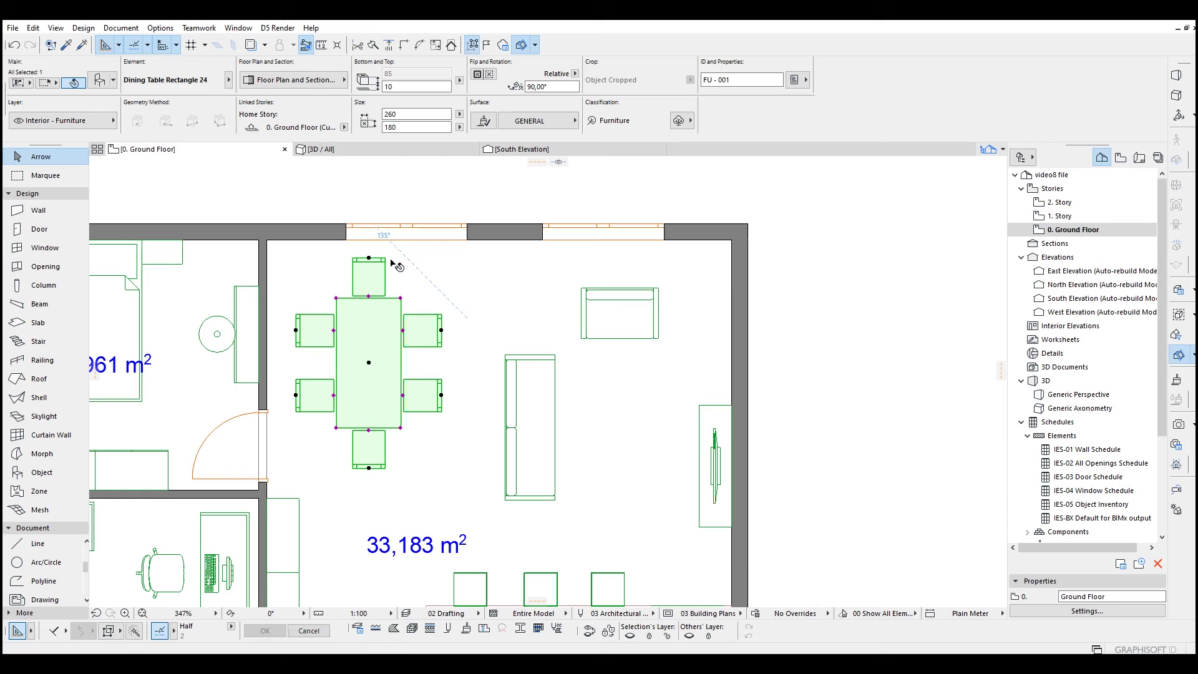
pyautogui.hotkey('ctrl', 'd')
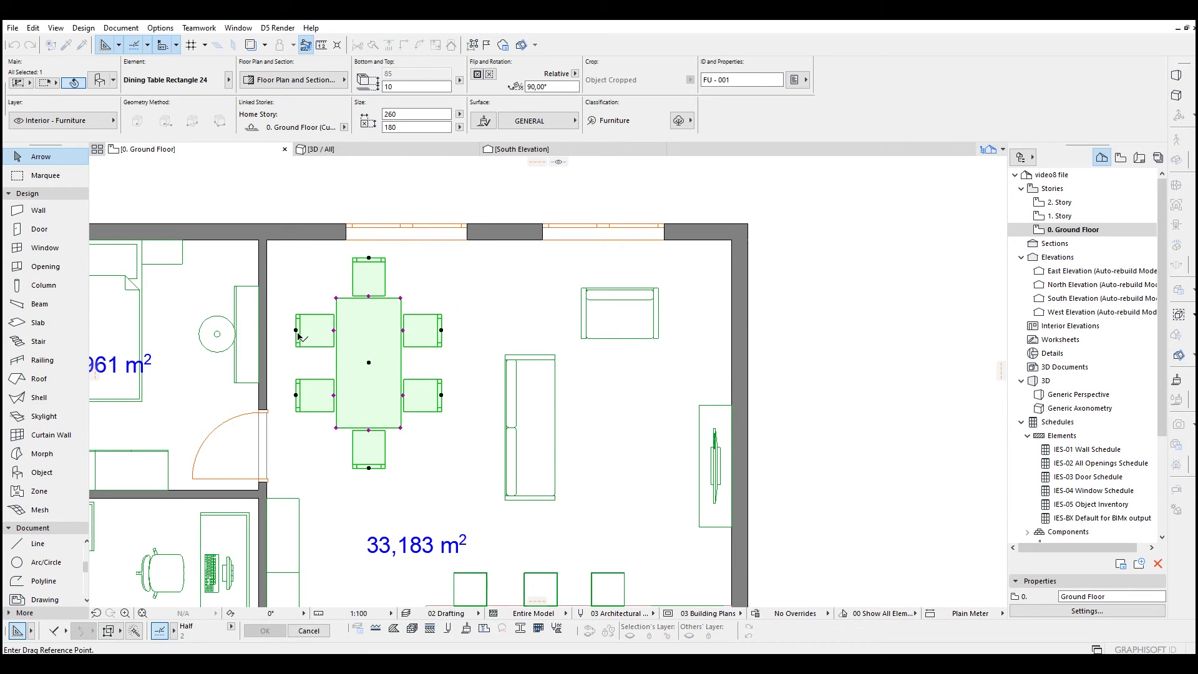
pyautogui.click(296, 331)
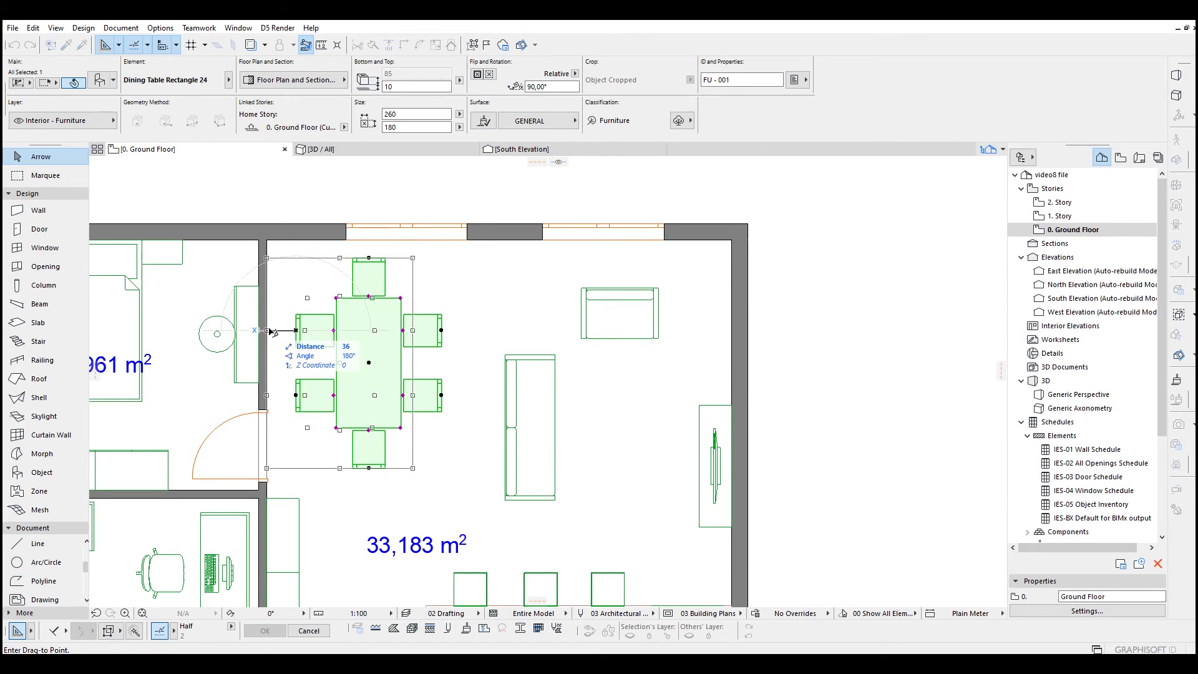
pyautogui.write('45')
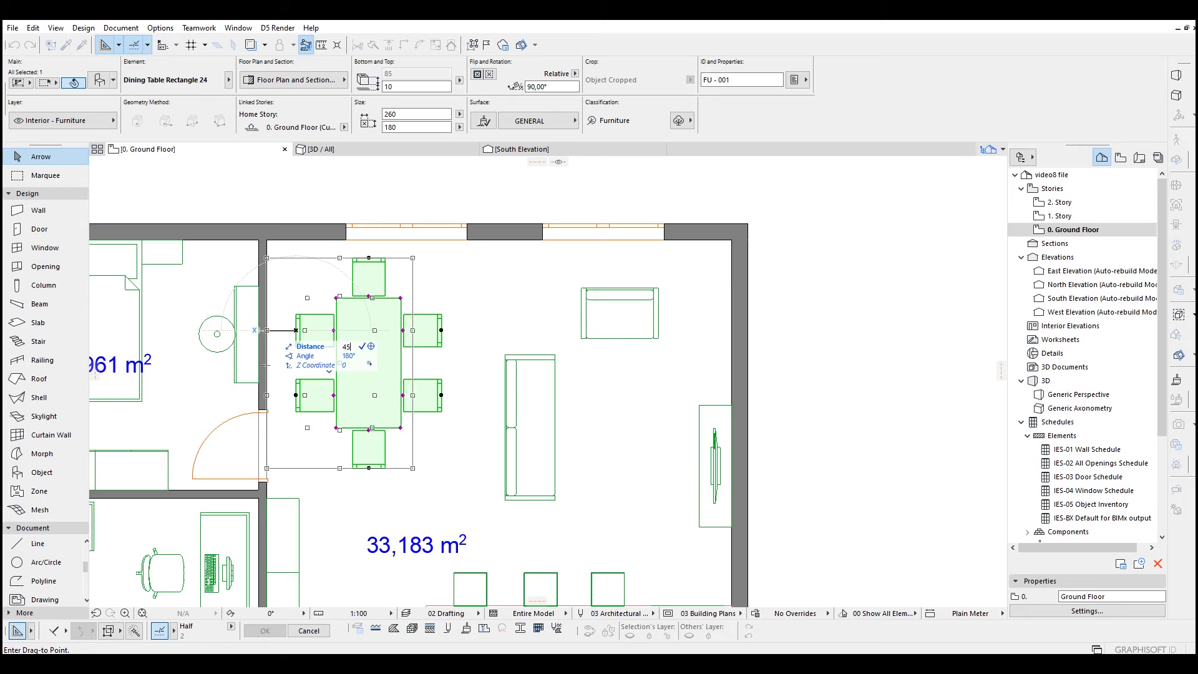
pyautogui.press('Return')
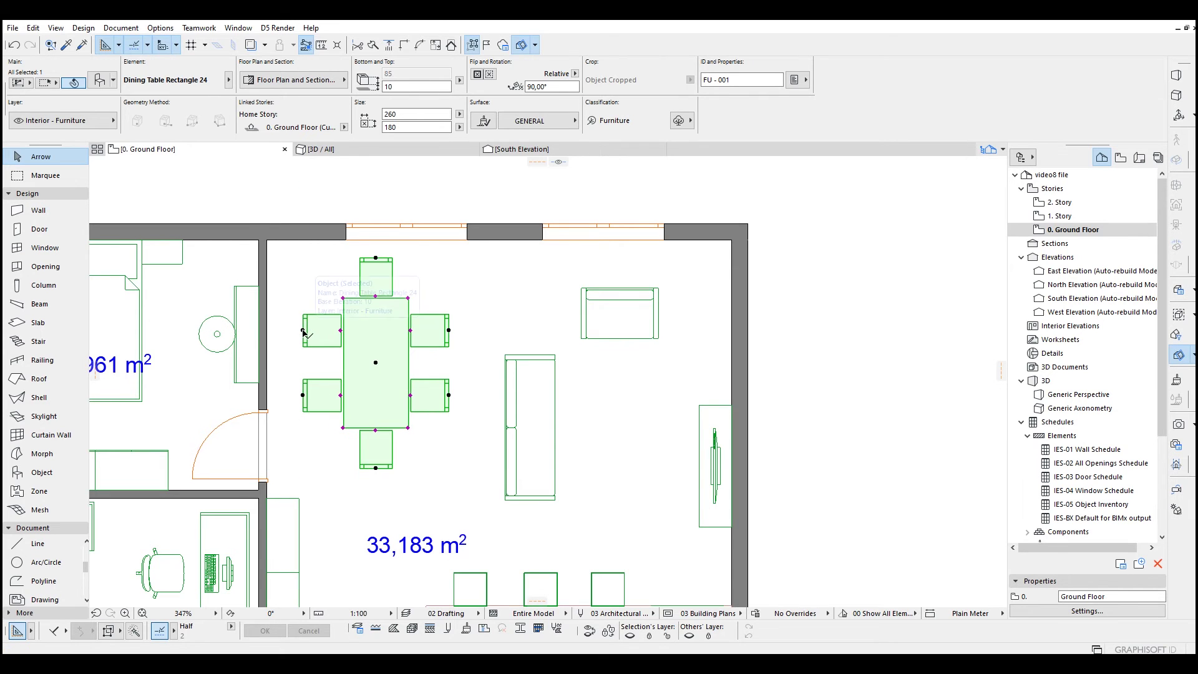
pyautogui.press('Escape')
# - Select the upper bedroom and middle room doors to remove them
pyautogui.scroll(-1, 303, 332)
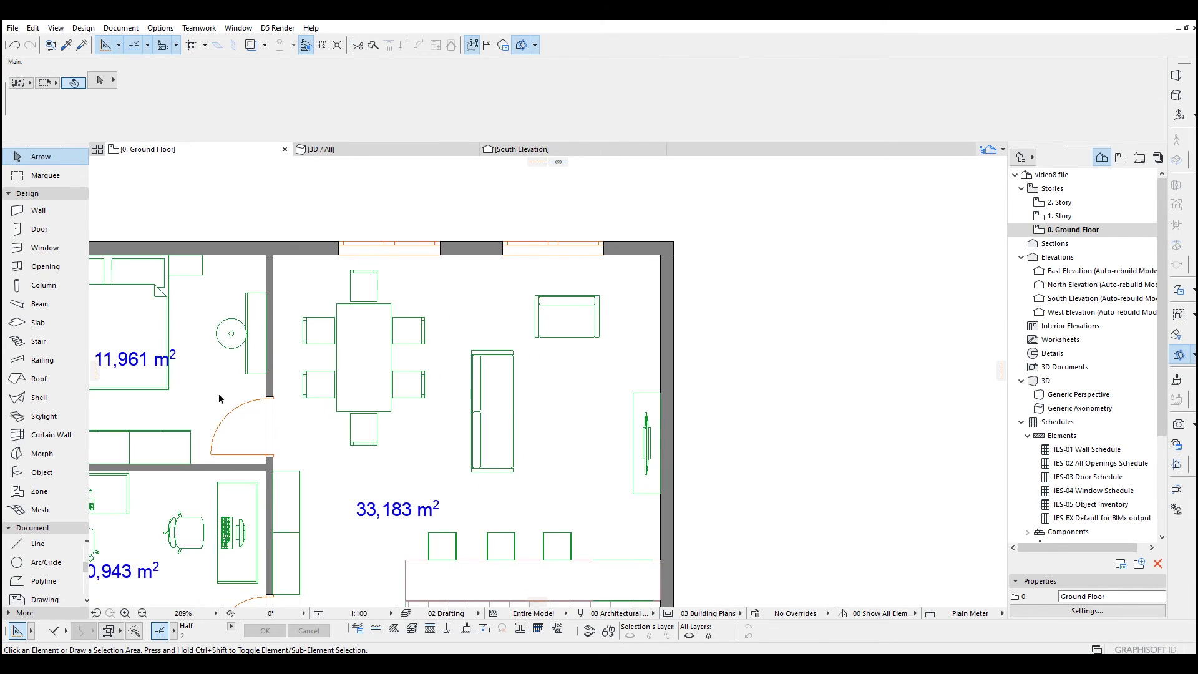
pyautogui.moveTo(223, 402); pyautogui.dragTo(316, 353, button='middle')
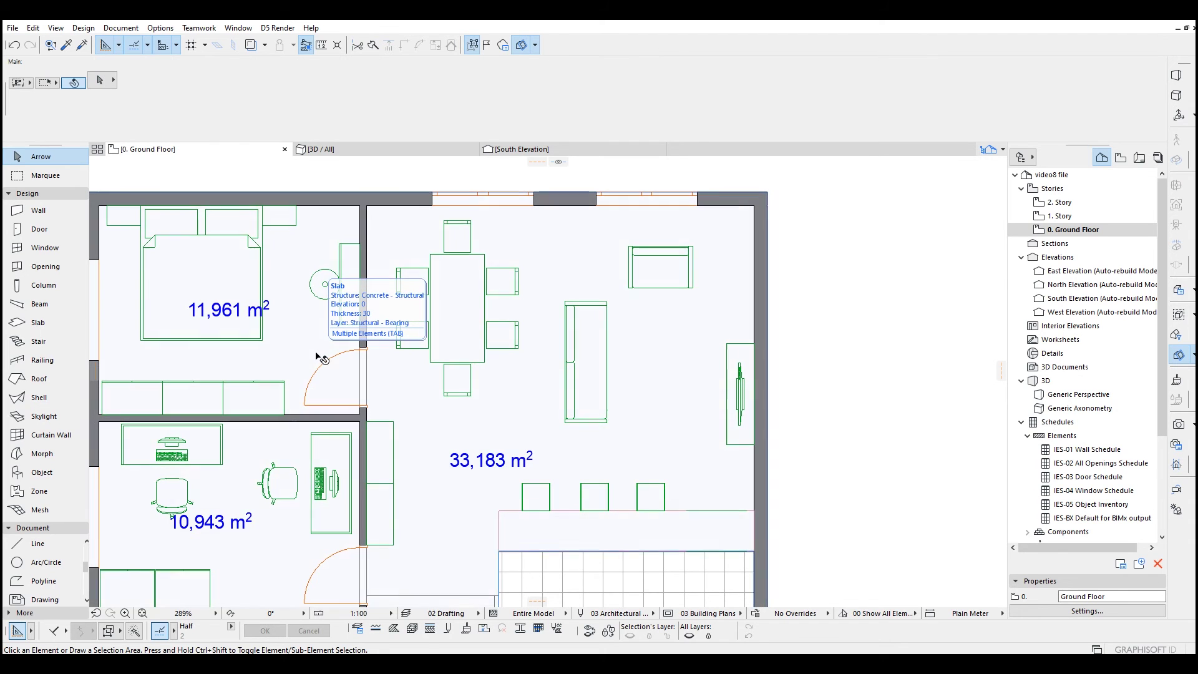
pyautogui.scroll(-3, 322, 359)
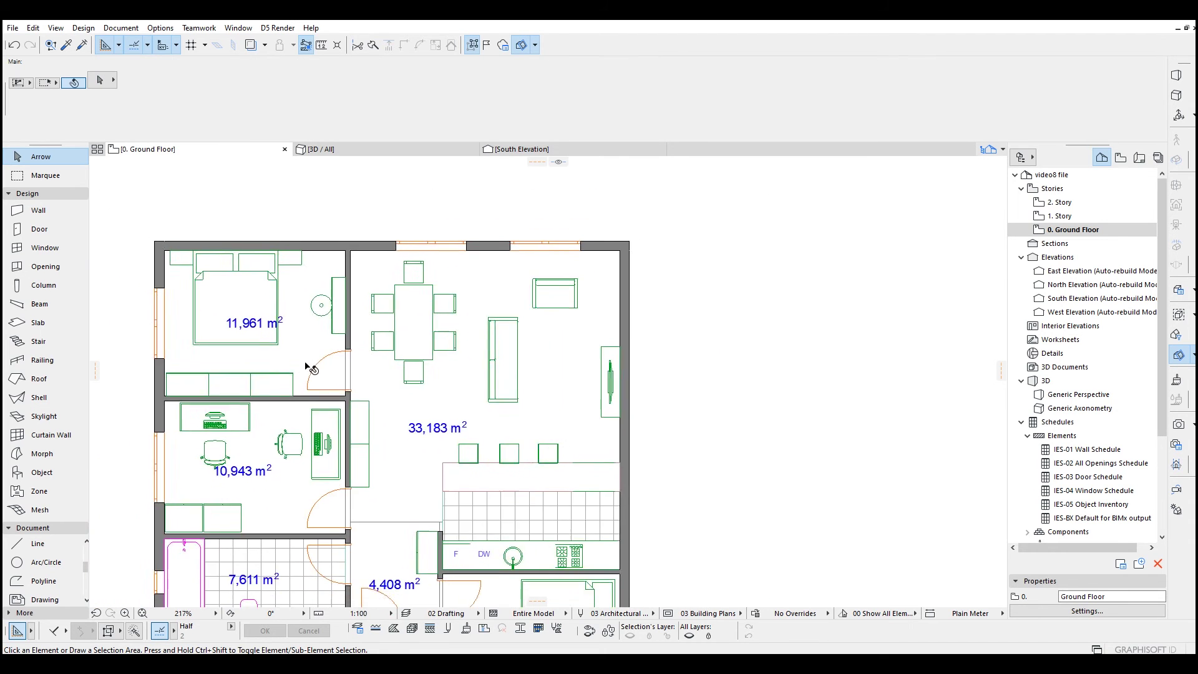
pyautogui.moveTo(280, 389); pyautogui.dragTo(372, 298, button='middle')
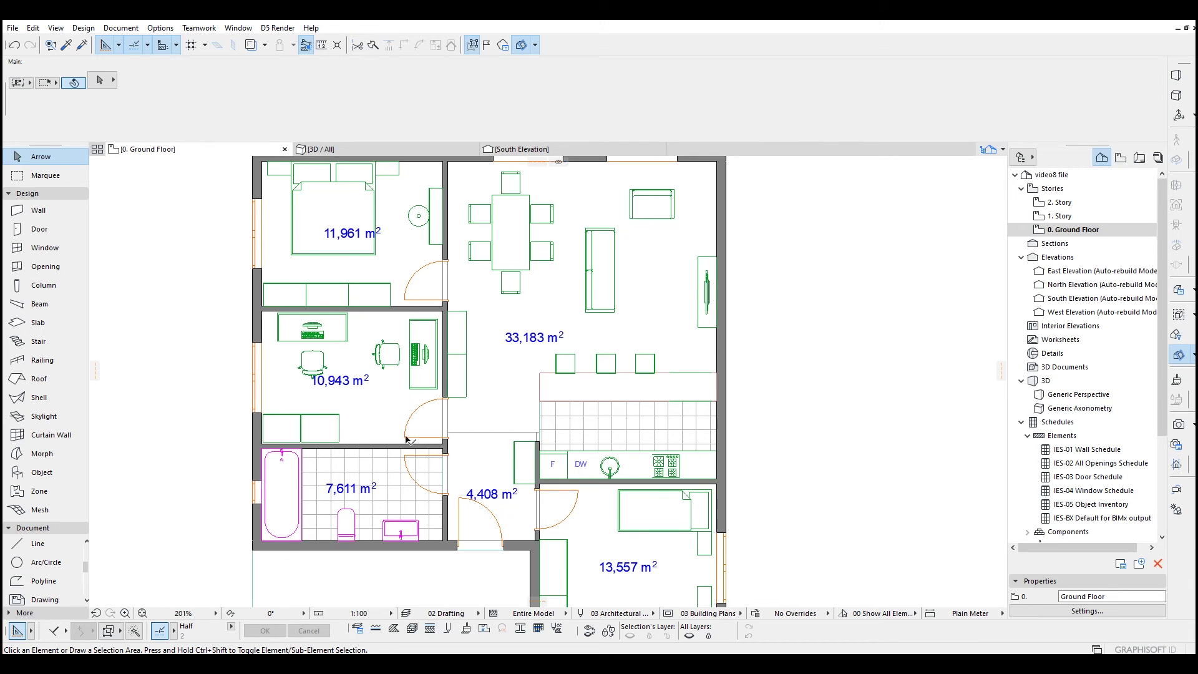
pyautogui.moveTo(401, 437)
pyautogui.mouseDown(button='middle')
pyautogui.moveTo(407, 418)
pyautogui.moveTo(394, 440)
pyautogui.mouseUp(button='middle')
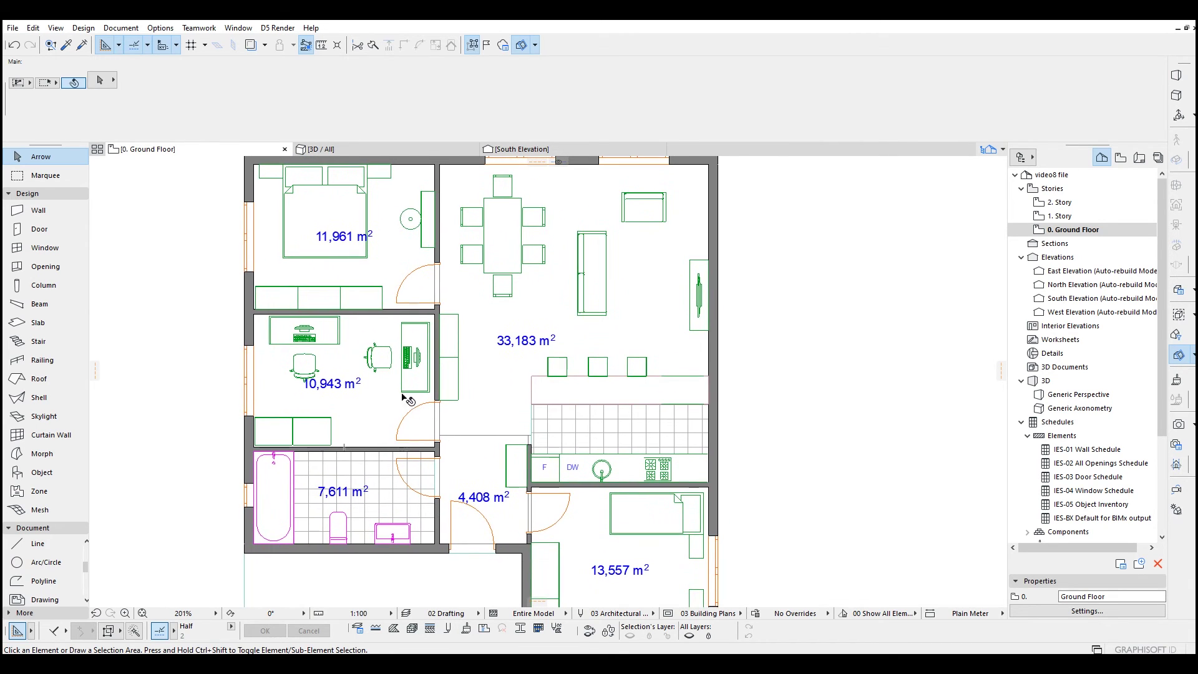
pyautogui.click(395, 304)
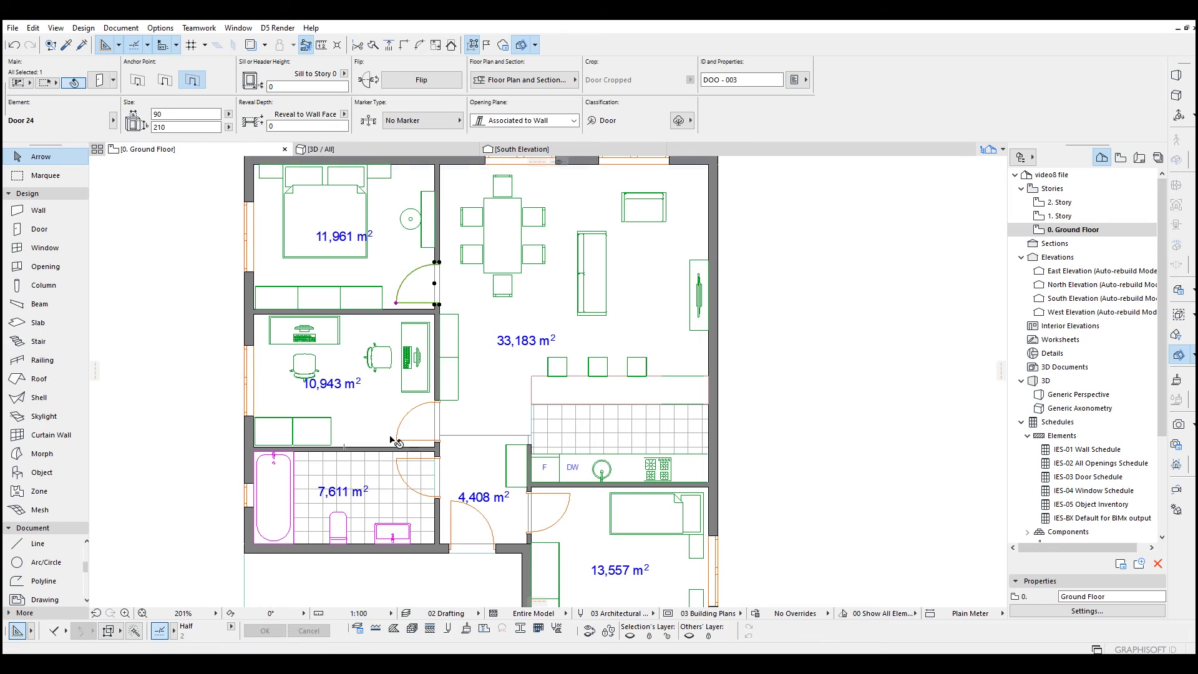
pyautogui.keyDown('shift'); pyautogui.click(397, 439); pyautogui.keyUp('shift')
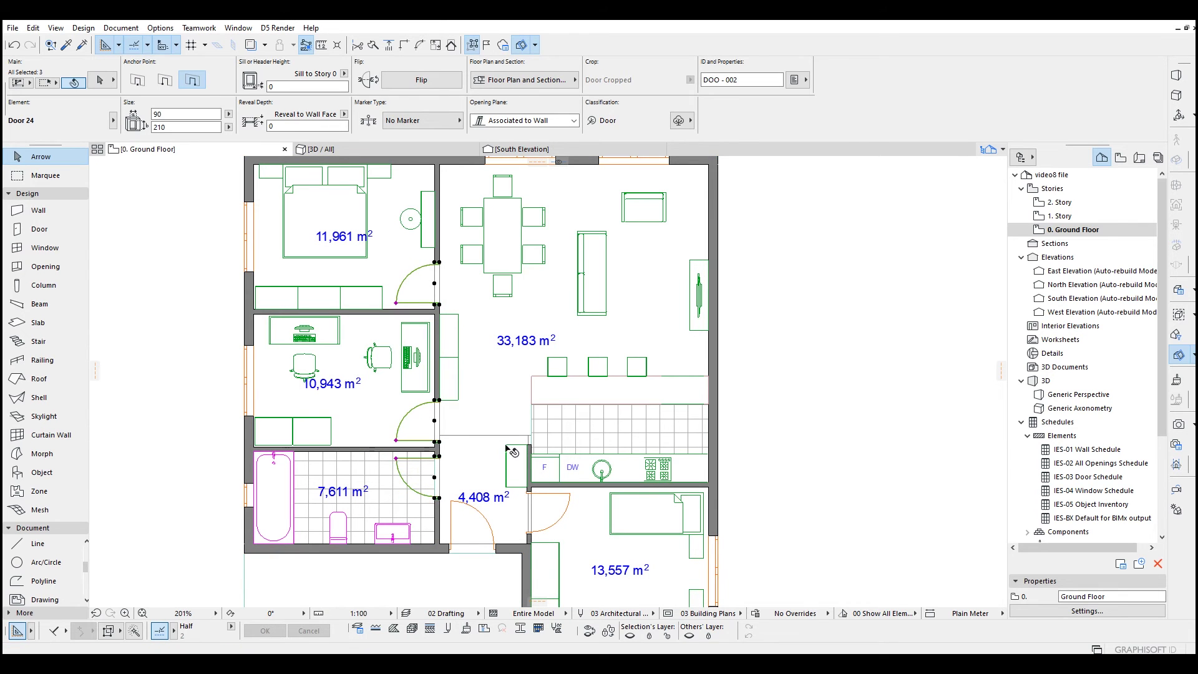
pyautogui.press('Escape')
# - Delete the remaining bedroom door near the kitchen
pyautogui.scroll(-2, 531, 384)
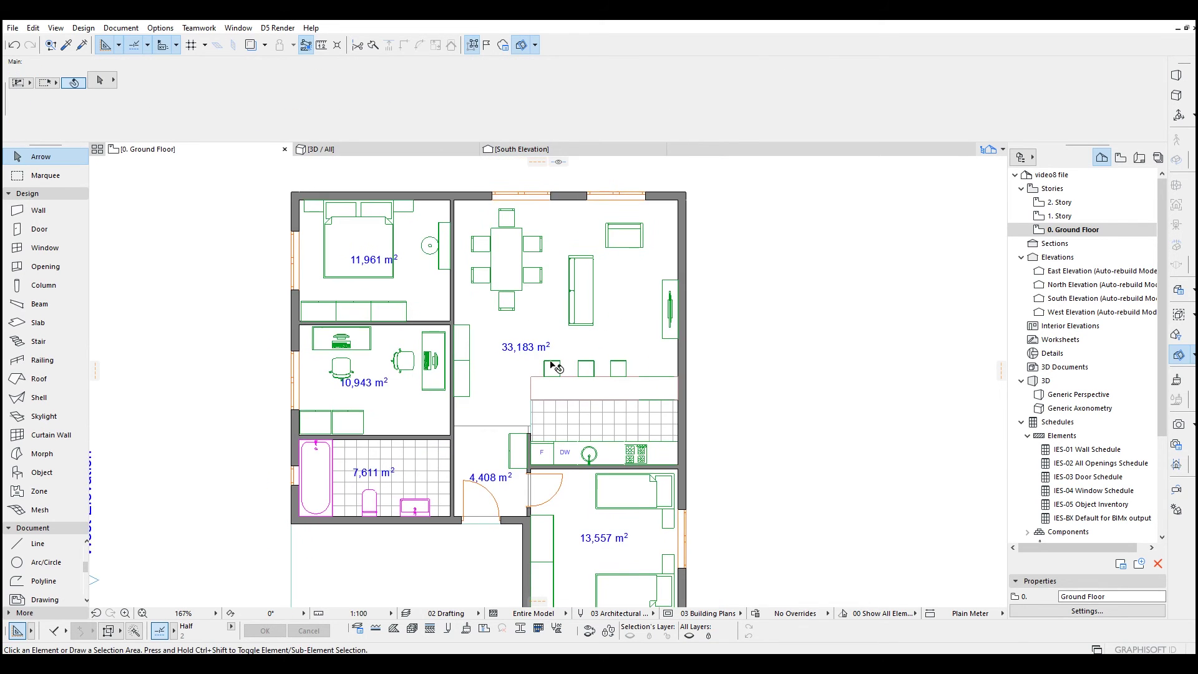
pyautogui.moveTo(552, 368); pyautogui.dragTo(548, 376, button='middle')
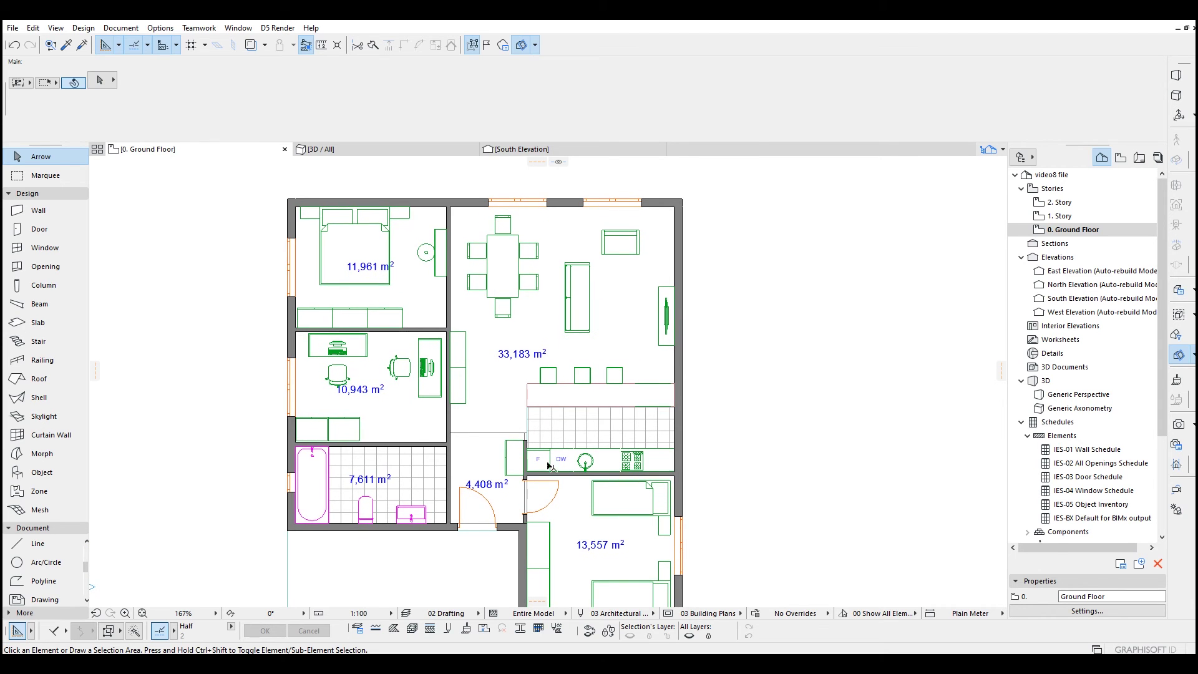
pyautogui.click(560, 481)
pyautogui.press('Escape')
pyautogui.click(560, 481)
pyautogui.press('Delete')
pyautogui.moveTo(524, 384); pyautogui.dragTo(600, 379, button='middle')
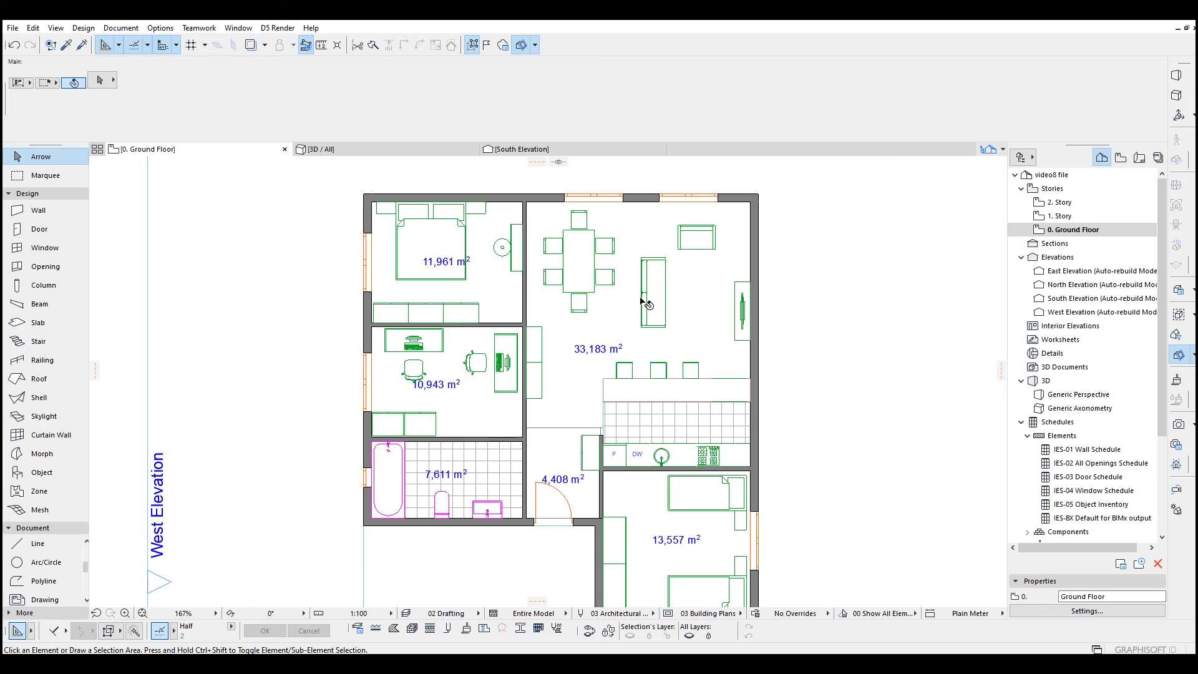
pyautogui.moveTo(792, 332); pyautogui.dragTo(762, 329, button='middle')
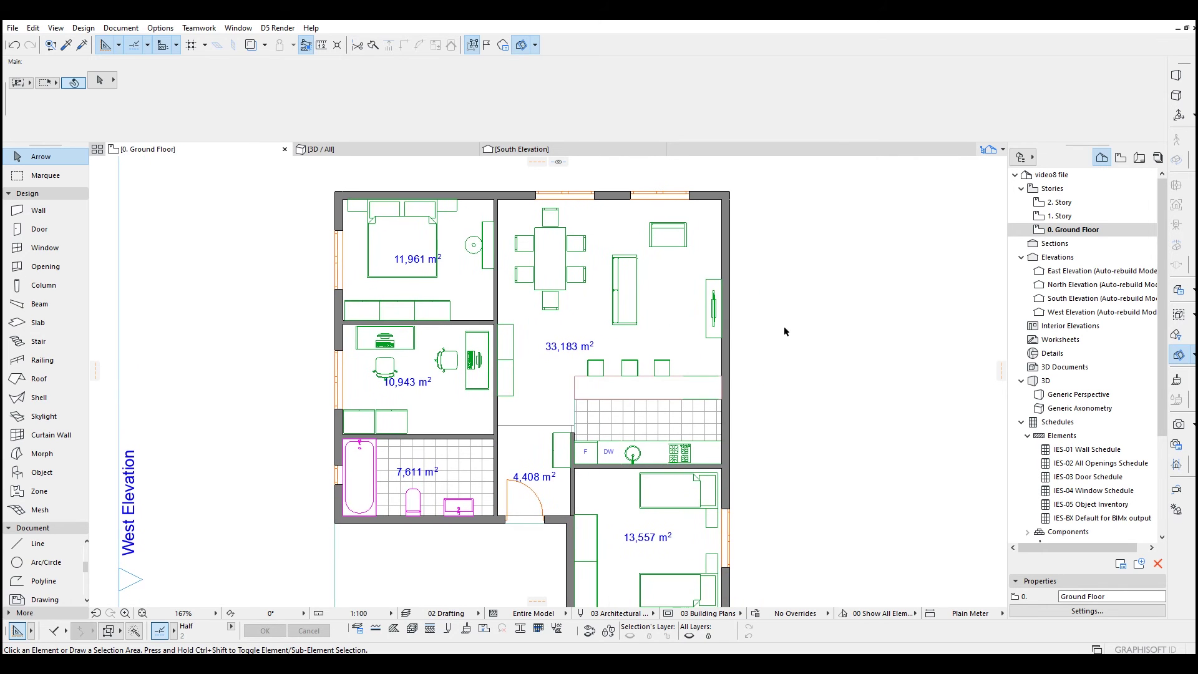
# - Place a corner-anchored door in the upper bedroom's living-room wall, opening into the bedroom
pyautogui.click(61, 231)
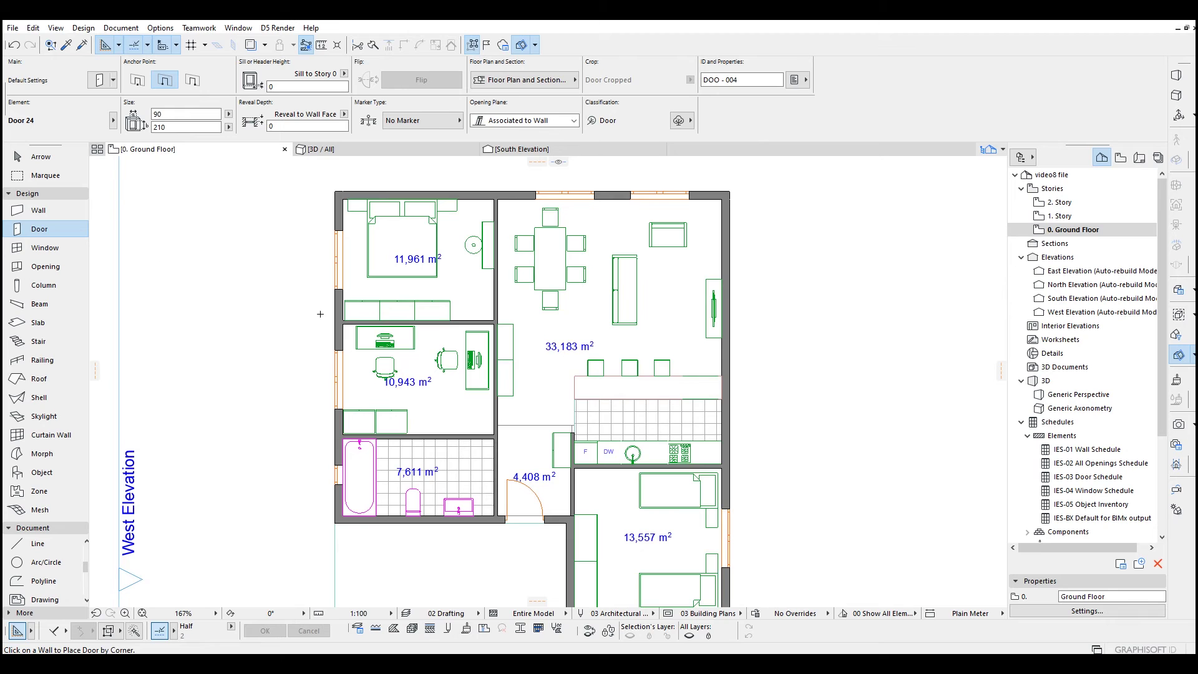
pyautogui.scroll(3, 492, 295)
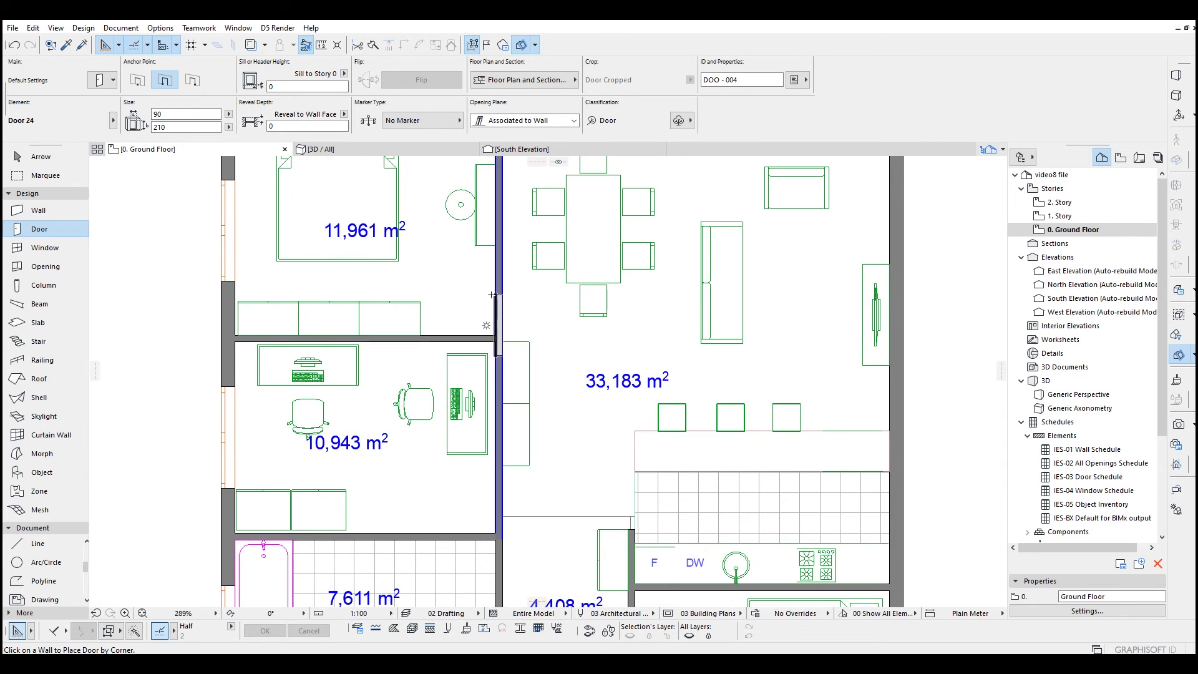
pyautogui.click(192, 80)
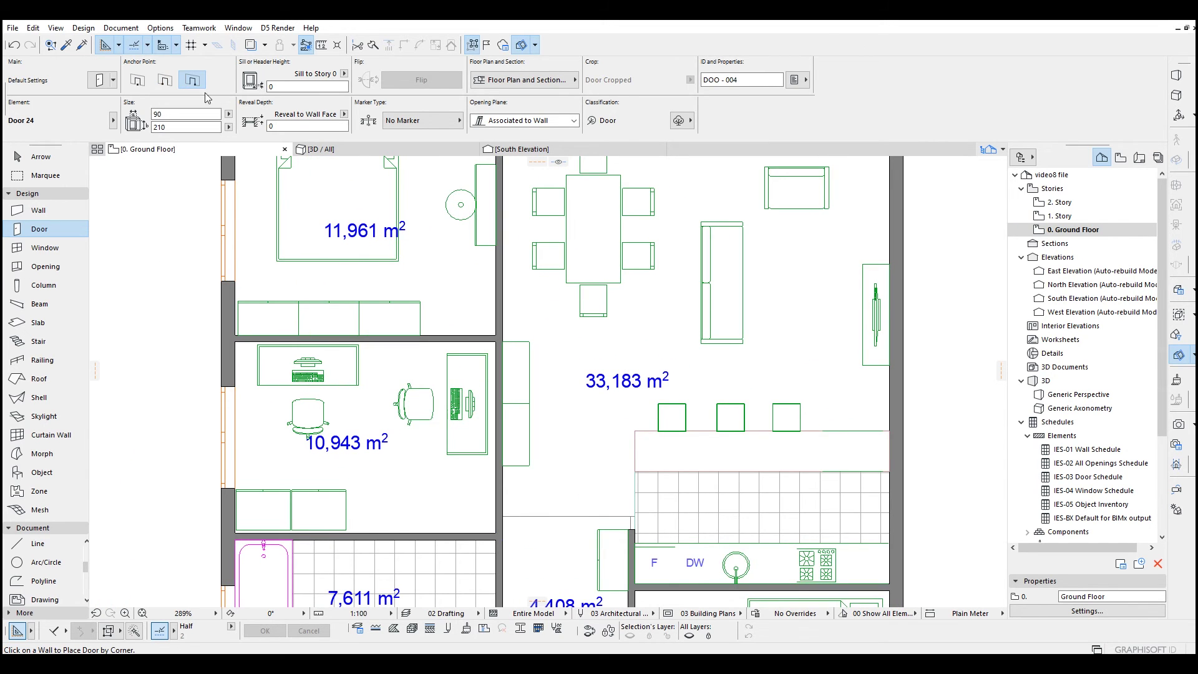
pyautogui.moveTo(499, 289); pyautogui.dragTo(512, 373, button='middle')
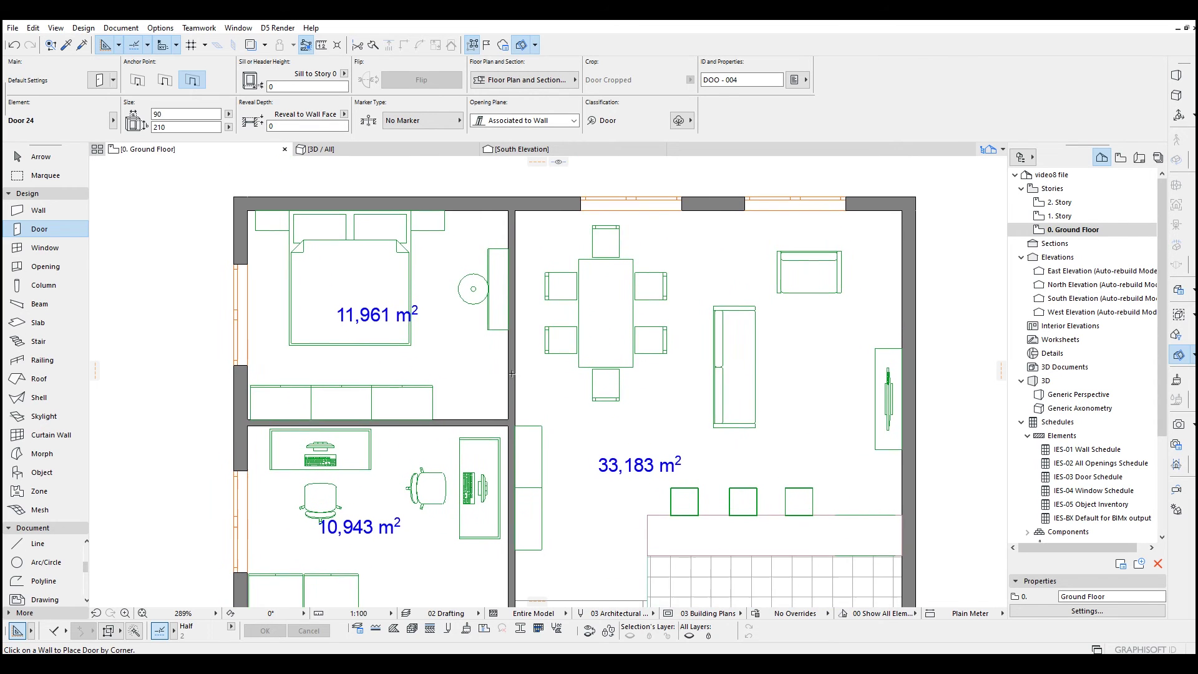
pyautogui.scroll(1, 512, 374)
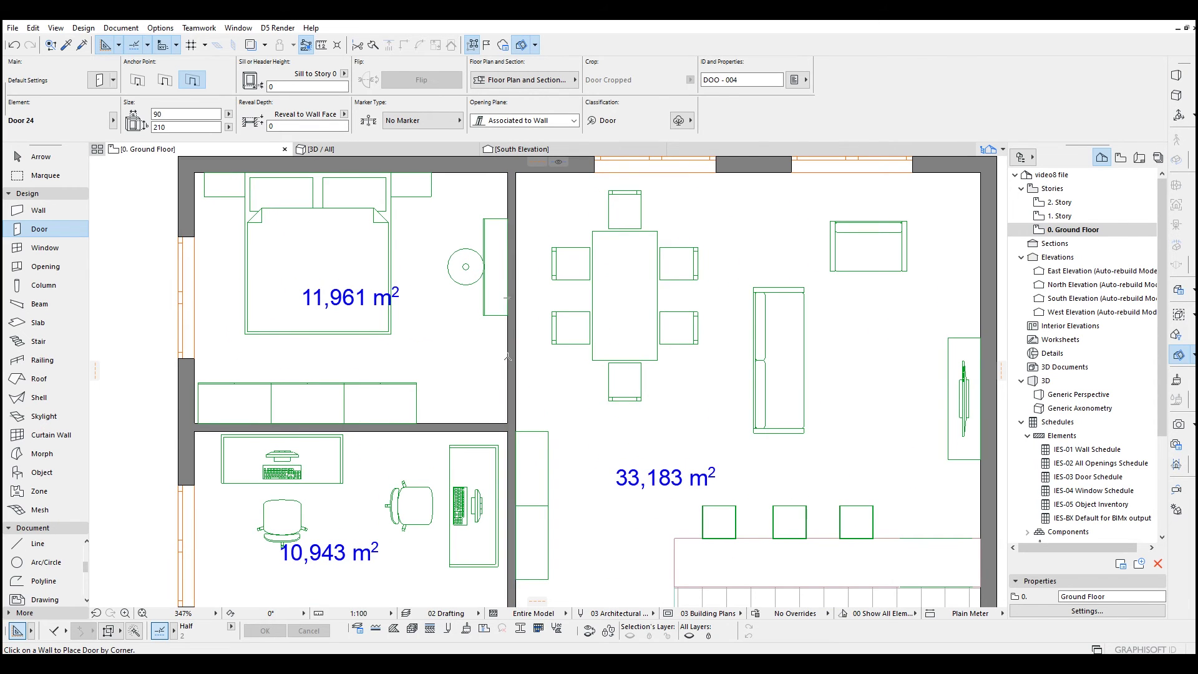
pyautogui.click(508, 396)
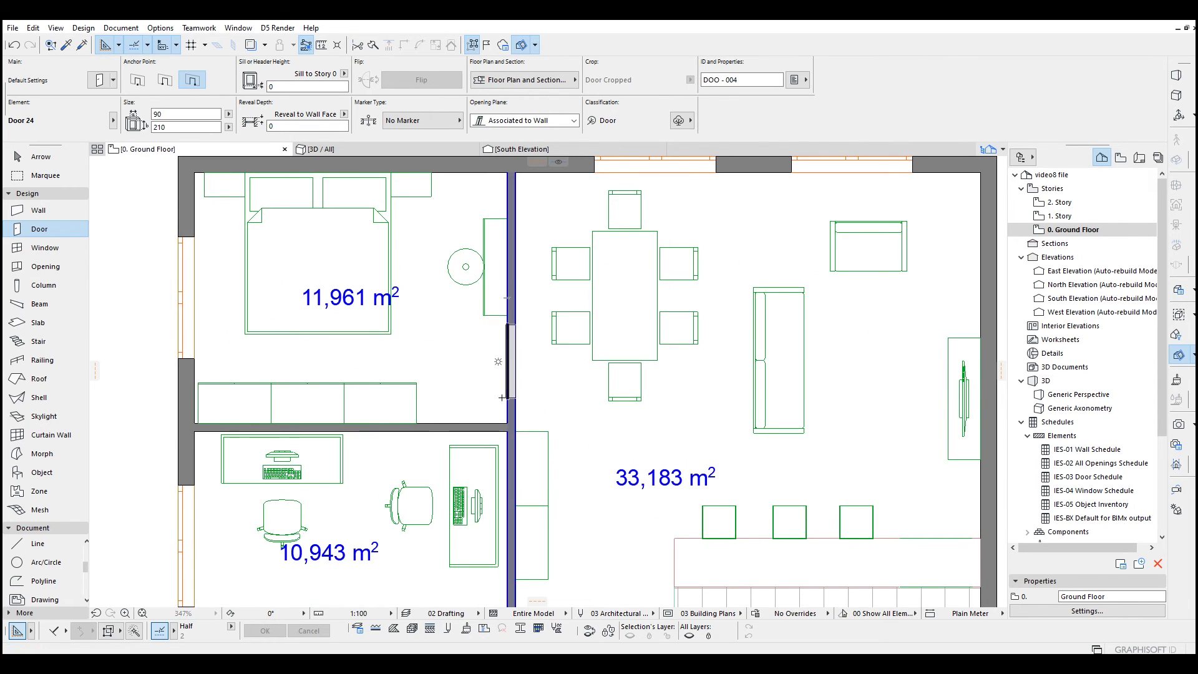
pyautogui.click(416, 444)
pyautogui.press('Escape')
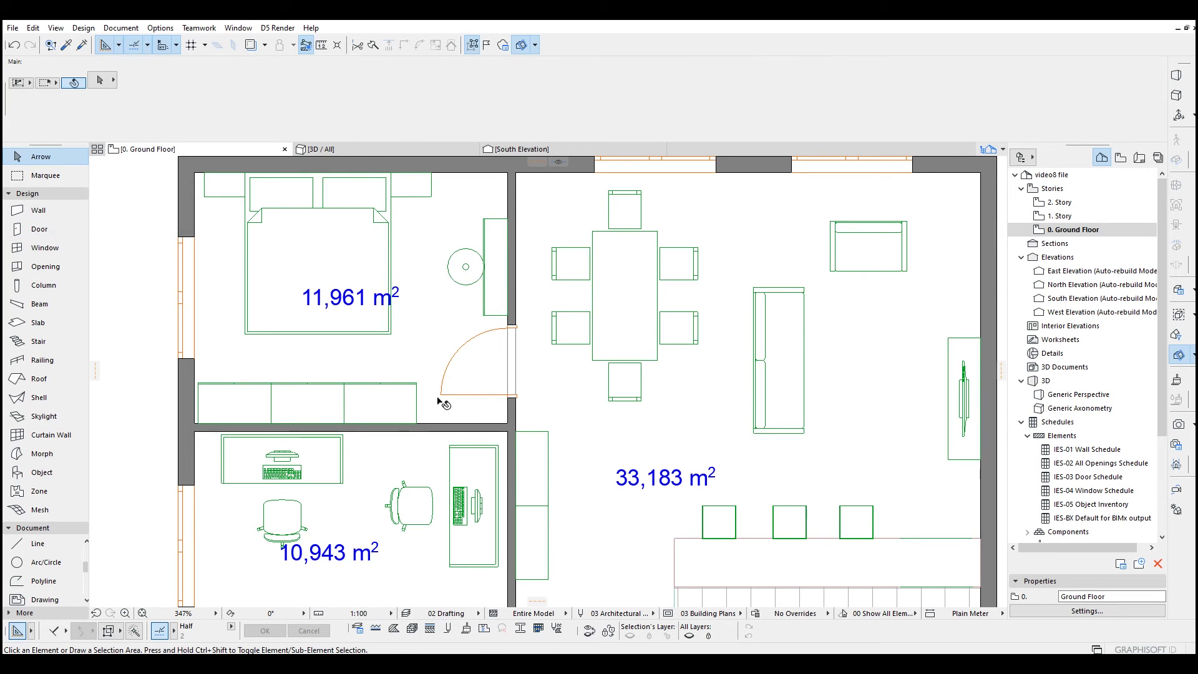
# - Slide the new door to sit 10 cm from the wall's lower corner
pyautogui.click(440, 396)
pyautogui.scroll(3, 507, 403)
pyautogui.hotkey('ctrl', 'd')
pyautogui.click(510, 392)
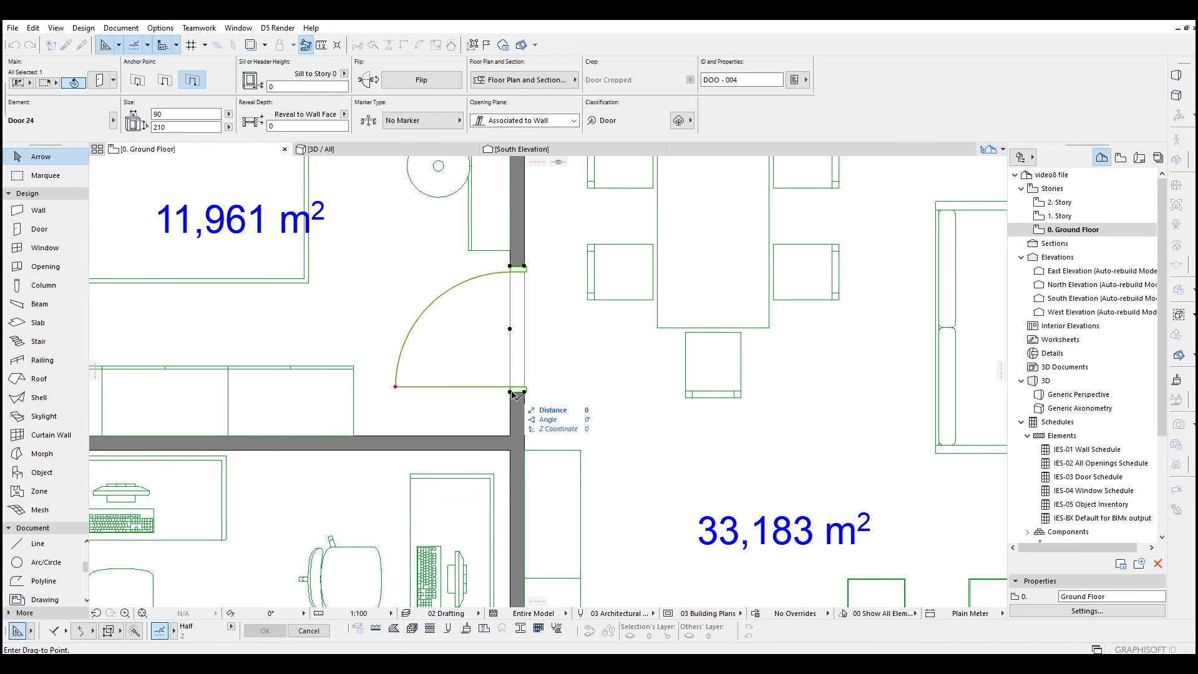
pyautogui.moveTo(508, 440); pyautogui.dragTo(509, 440)
pyautogui.click(554, 444)
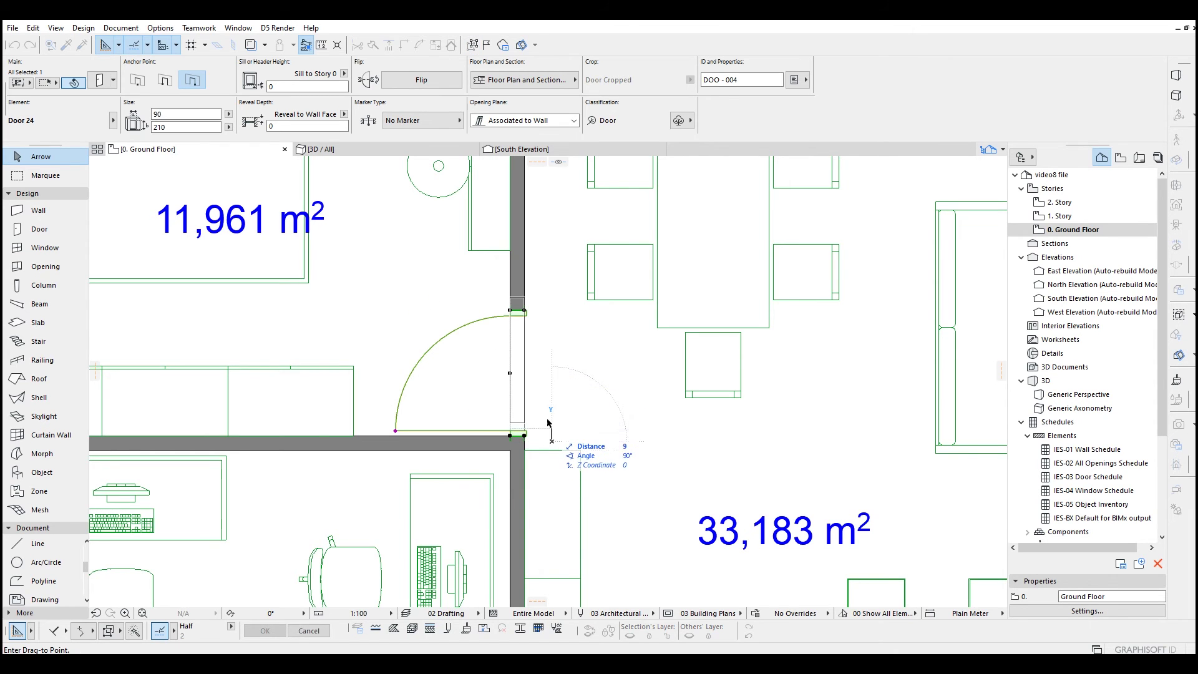
pyautogui.write('10')
pyautogui.press('Return')
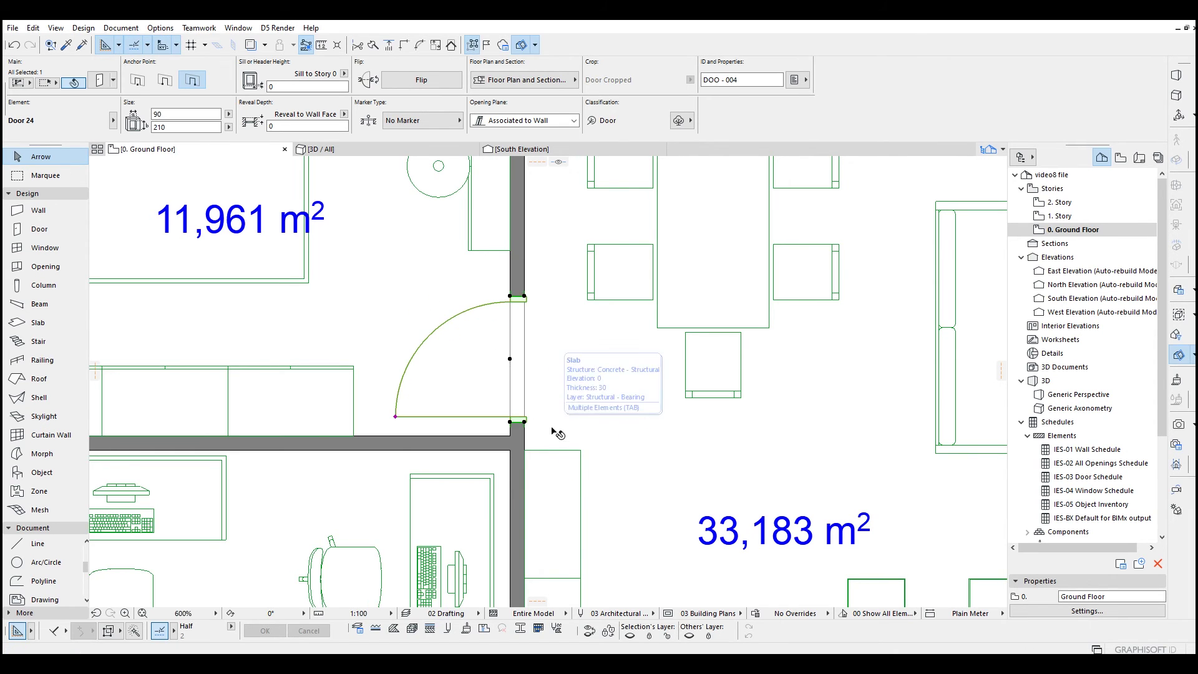
pyautogui.scroll(-2, 554, 334)
pyautogui.scroll(-2, 553, 334)
pyautogui.press('Escape')
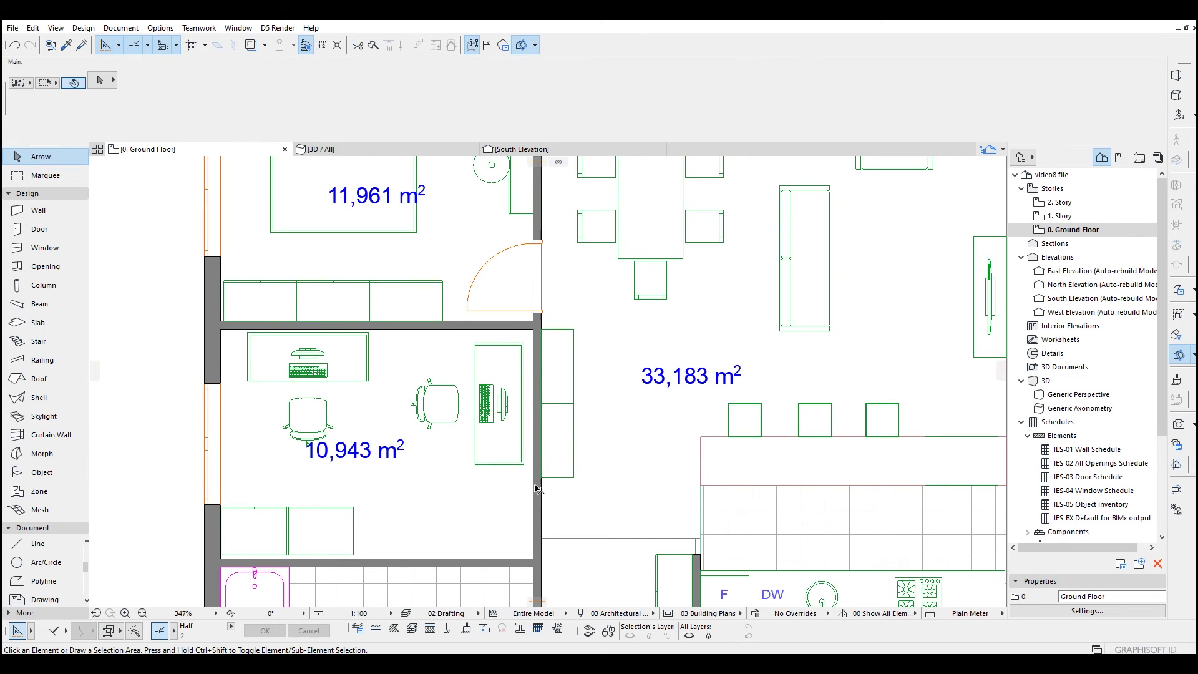
pyautogui.moveTo(530, 491); pyautogui.dragTo(531, 370, button='middle')
pyautogui.press('d')
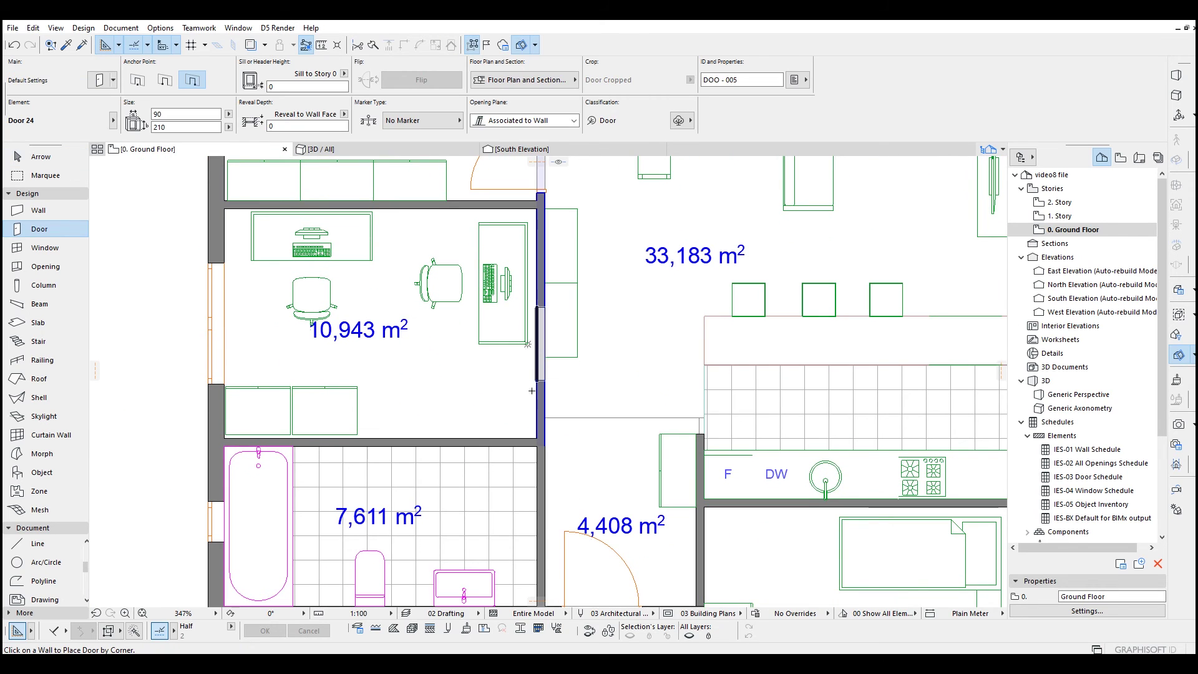
# - Place a door in the middle room's living-room wall, opening into the room
pyautogui.click(535, 430)
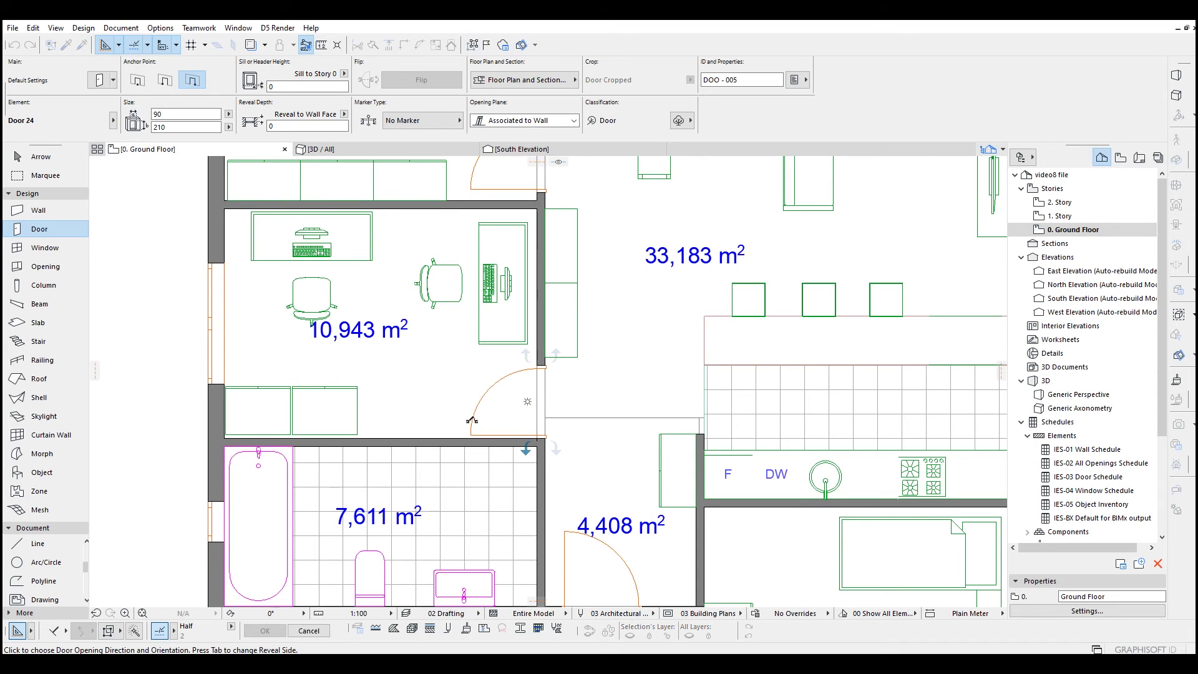
pyautogui.click(450, 417)
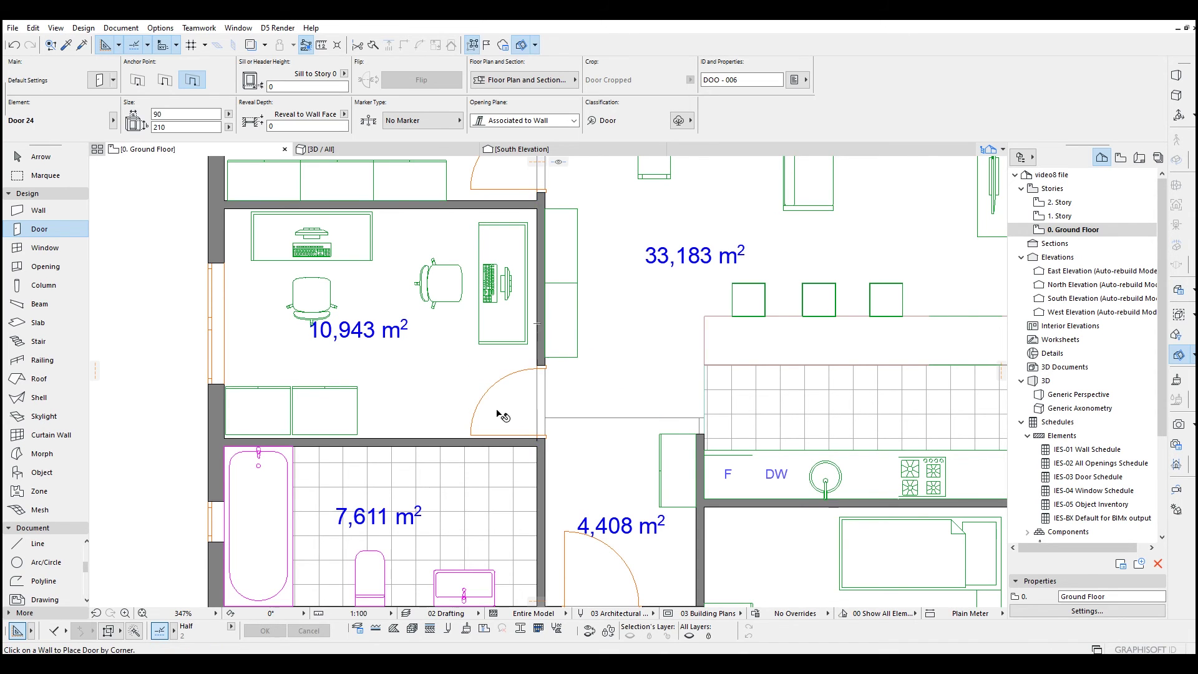
pyautogui.press('Escape')
pyautogui.hotkey('ctrl', 'z')
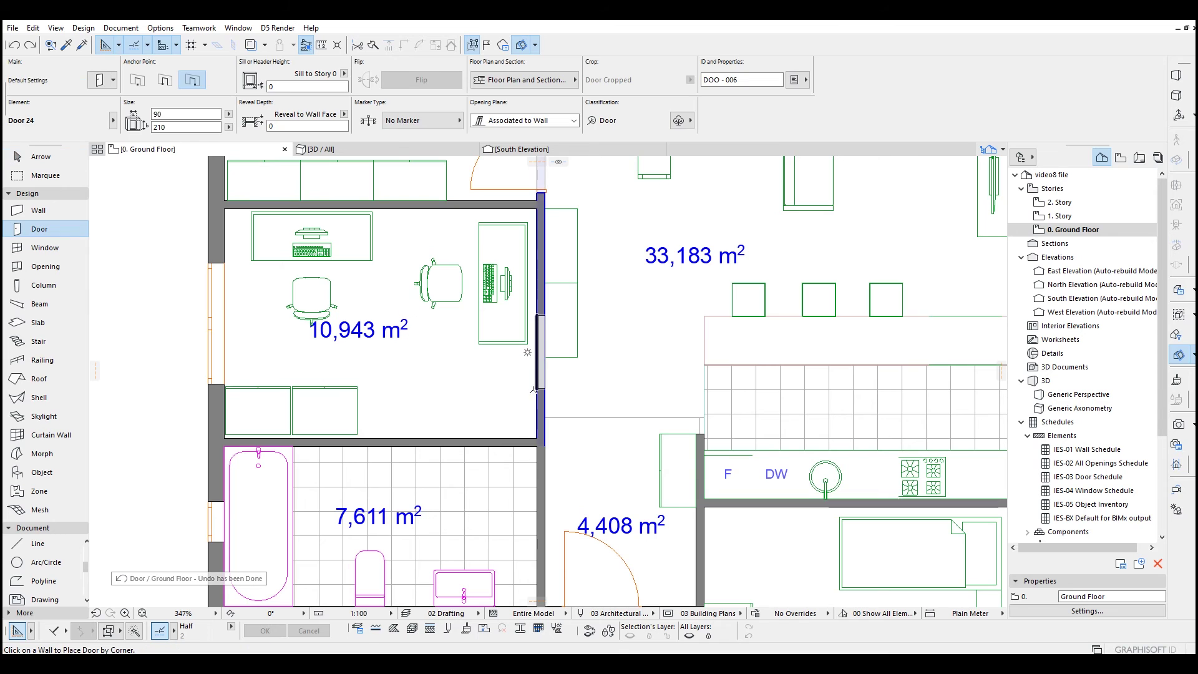
pyautogui.click(528, 411)
pyautogui.click(471, 412)
pyautogui.press('Escape')
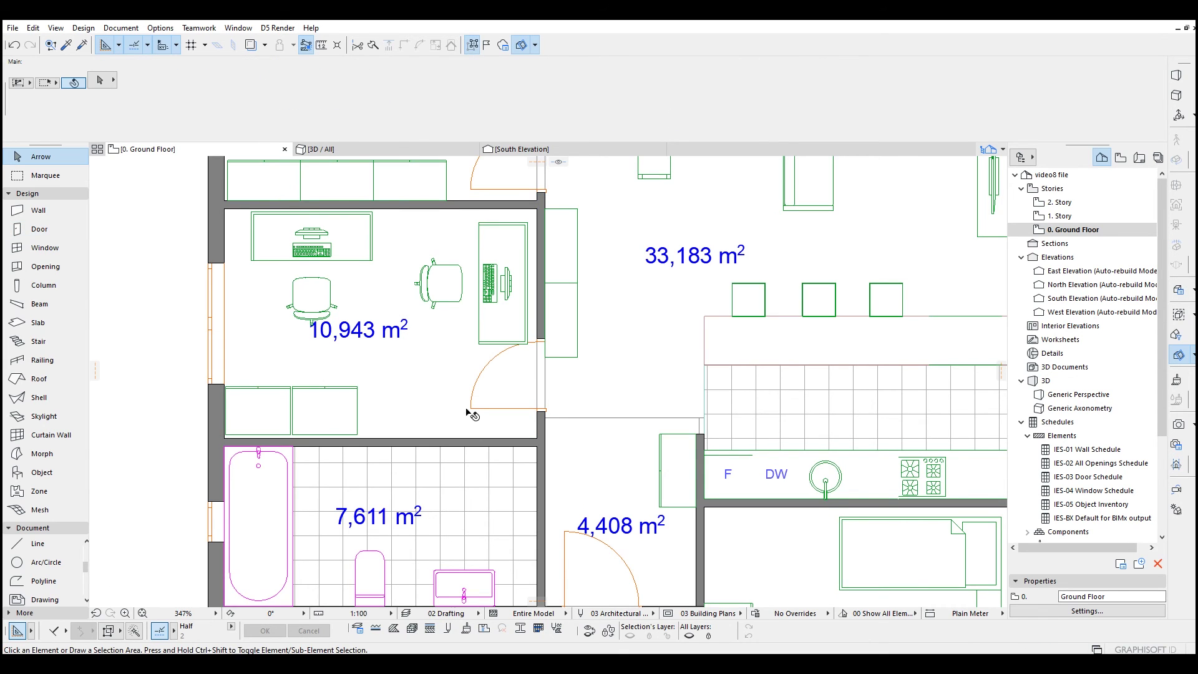
# - Move the new door to 10 cm from the wall's lower corner
pyautogui.click(471, 412)
pyautogui.click(537, 411)
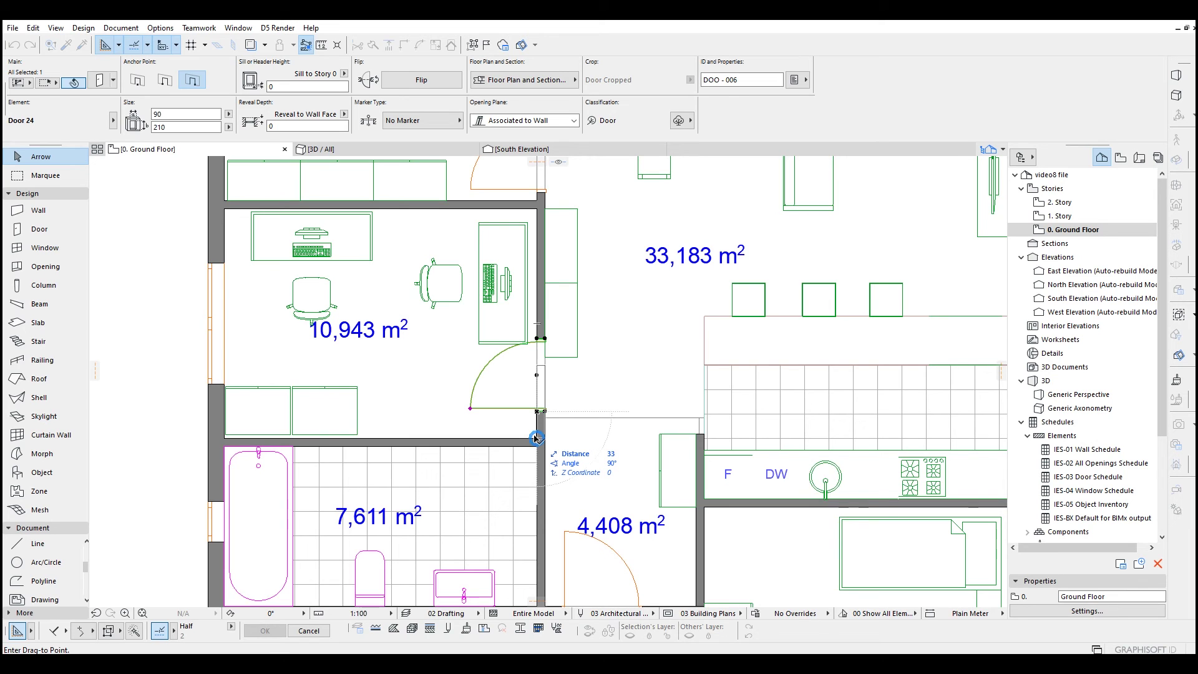
pyautogui.press('Tab')
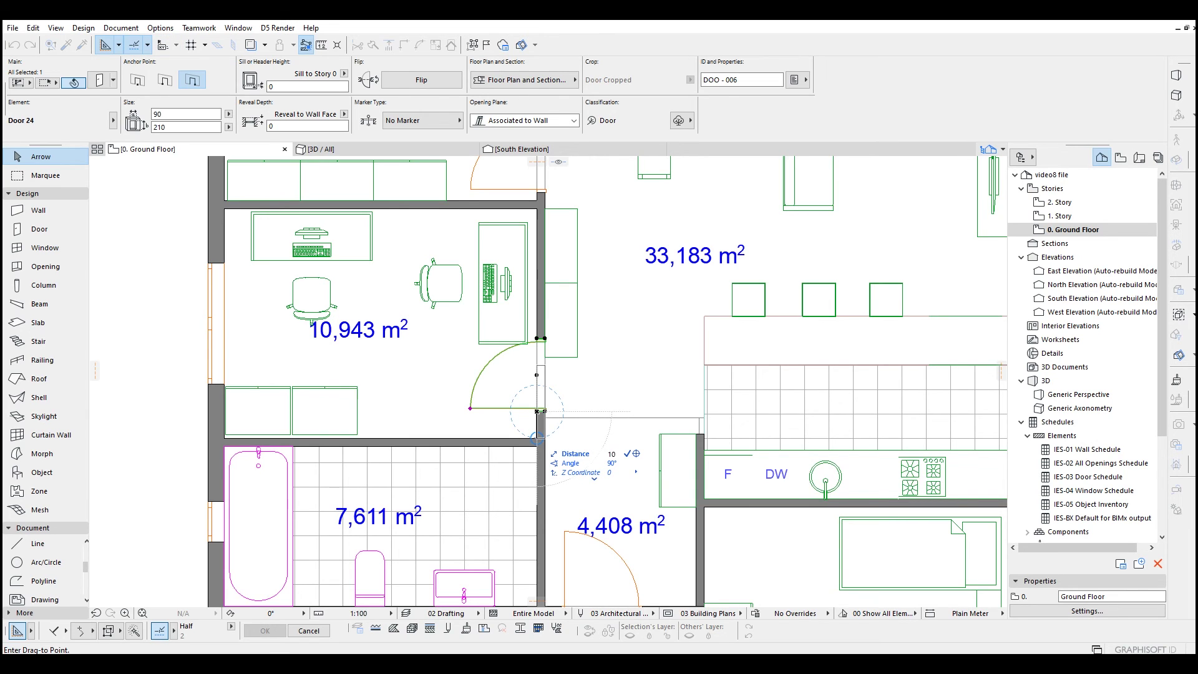
pyautogui.press('Return')
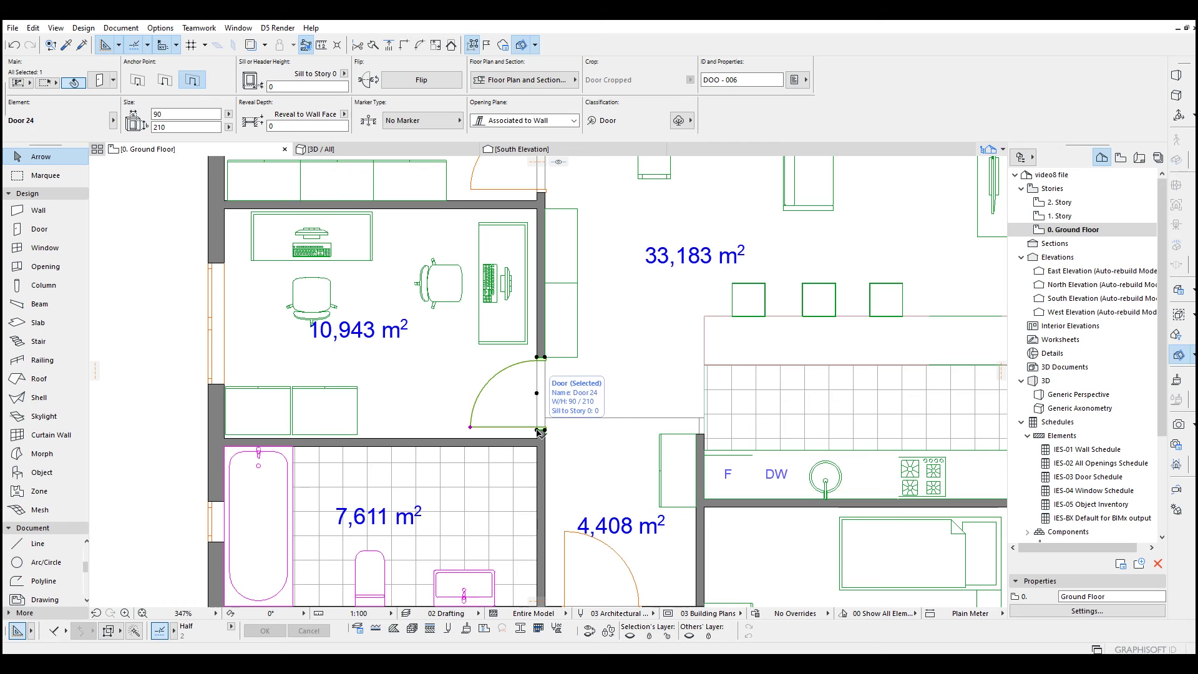
pyautogui.press('Escape')
pyautogui.scroll(-2, 540, 431)
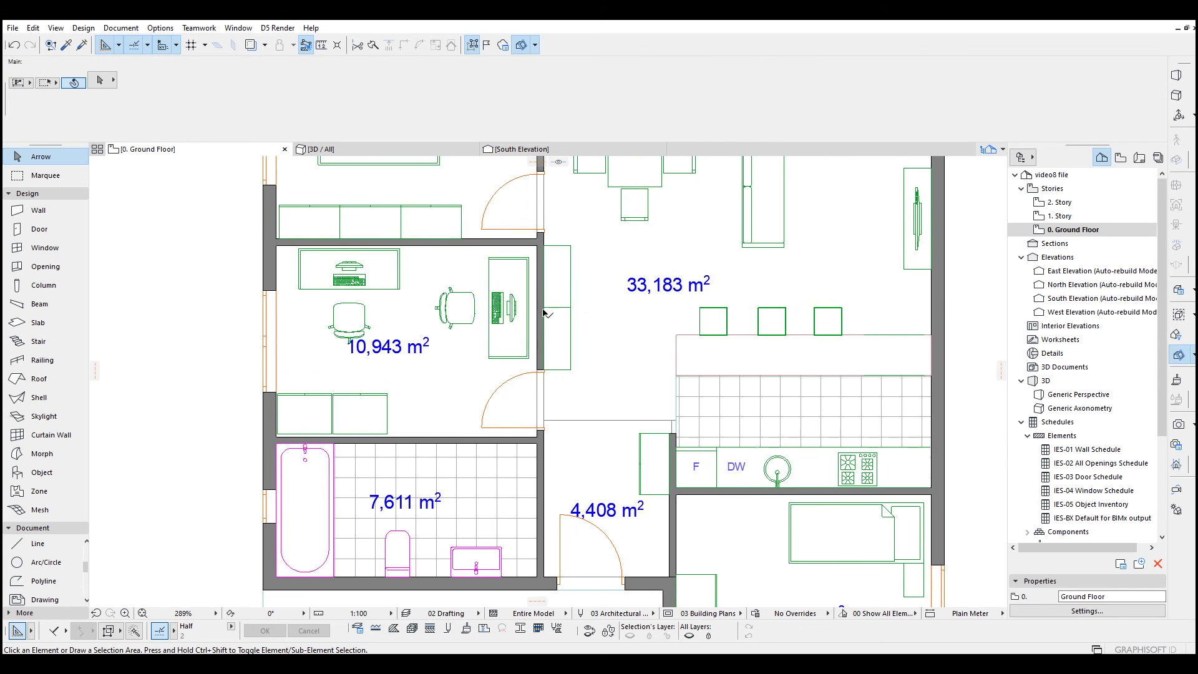
pyautogui.moveTo(553, 308)
pyautogui.mouseDown(button='middle')
pyautogui.moveTo(552, 397)
pyautogui.moveTo(559, 326)
pyautogui.mouseUp(button='middle')
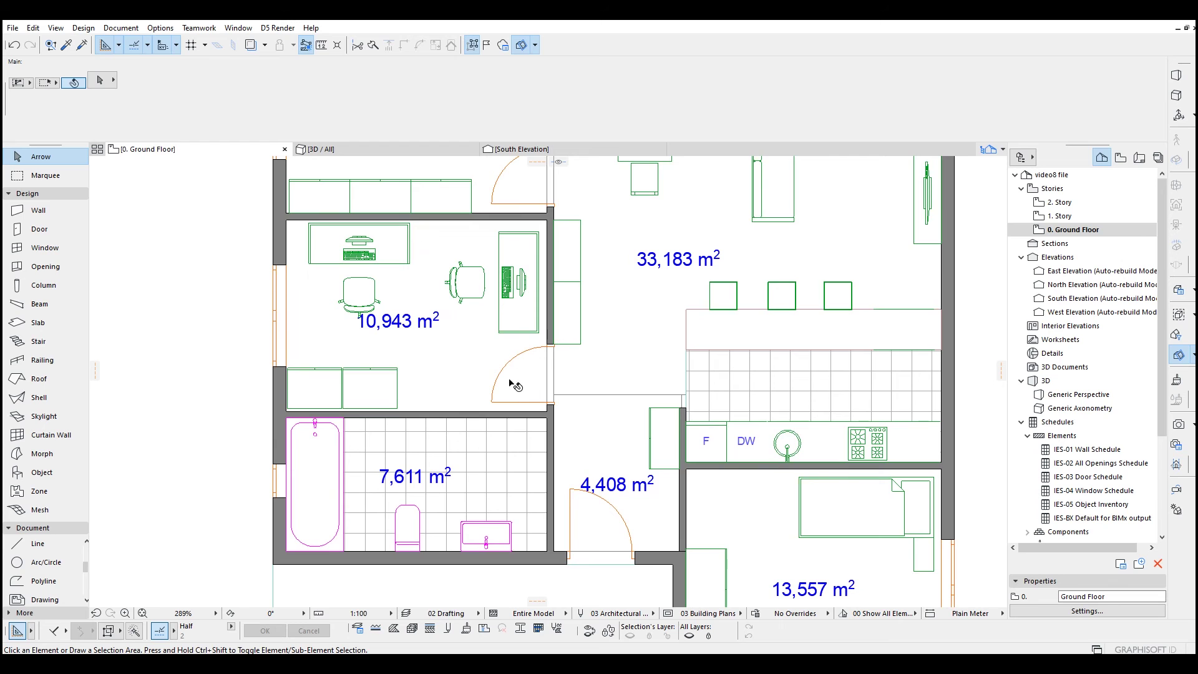
# - Move the selected door 204 cm down into the bathroom wall
pyautogui.click(493, 406)
pyautogui.scroll(3, 493, 406)
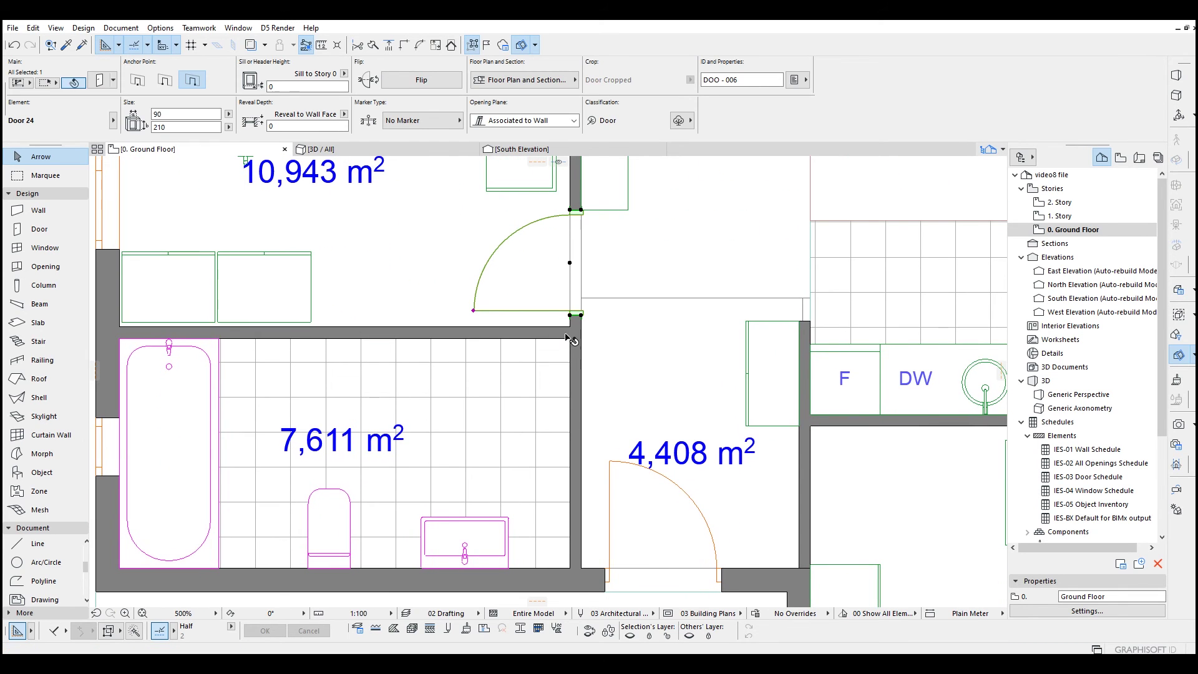
pyautogui.hotkey('ctrl', 'd')
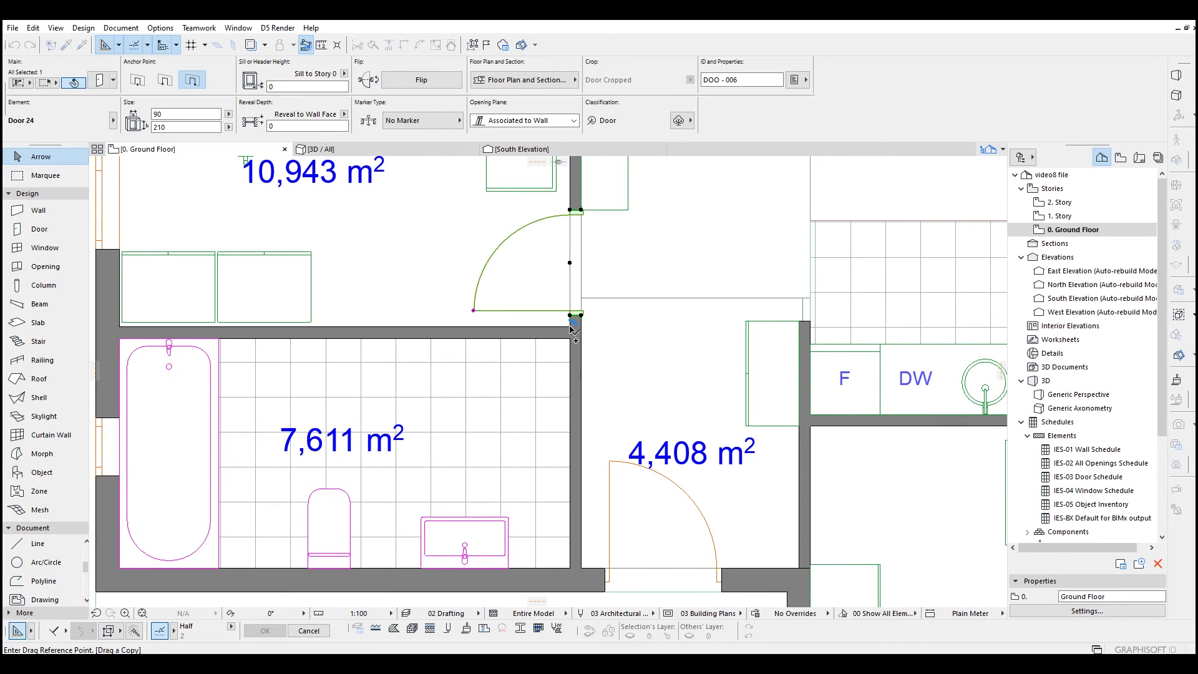
pyautogui.click(573, 329)
pyautogui.scroll(-3, 570, 441)
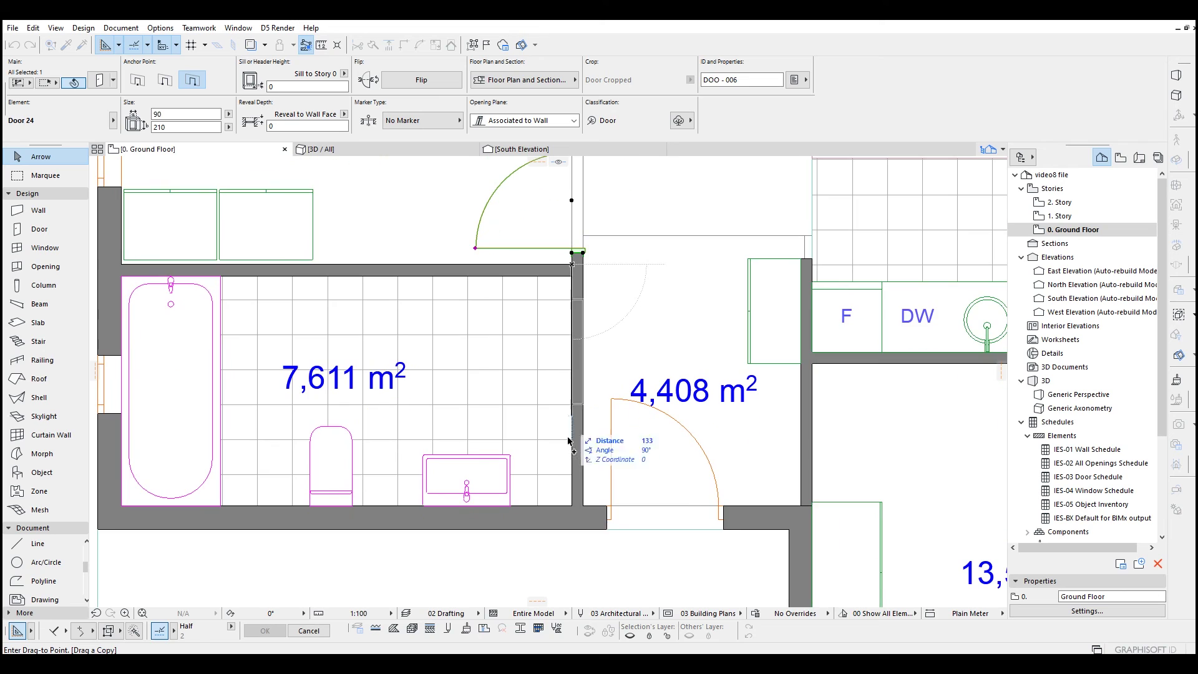
pyautogui.click(572, 506)
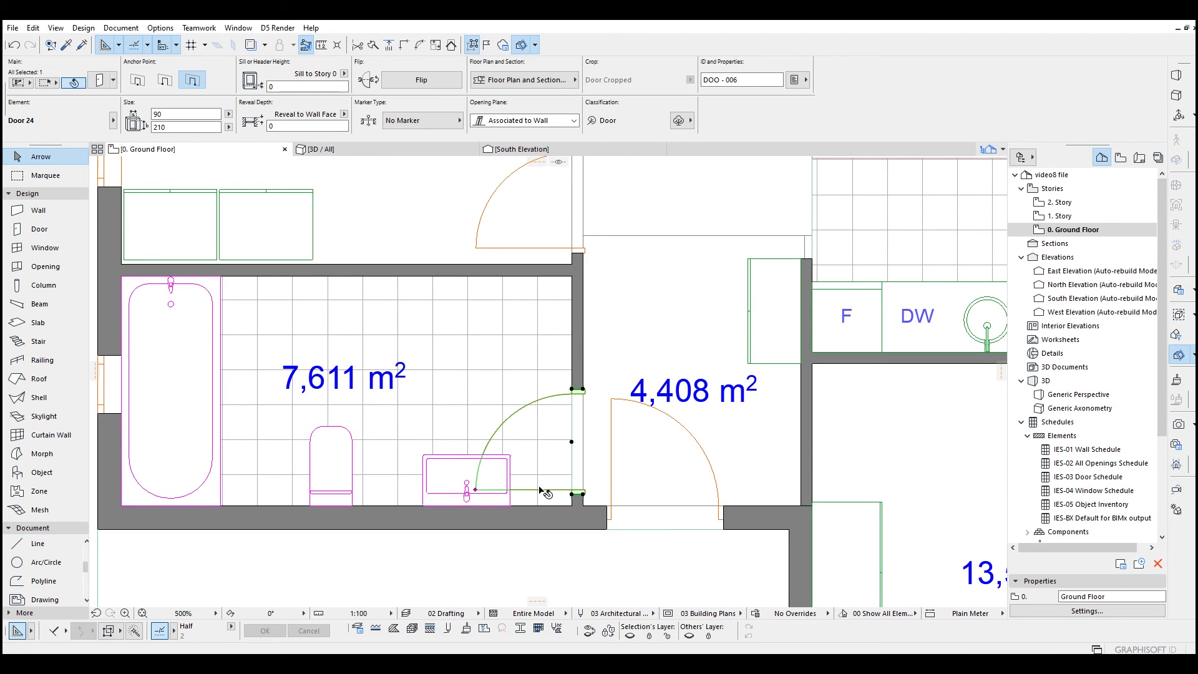
# - Mirror the bathroom door so its hinge is at the top, 10 cm from the corner
pyautogui.hotkey('ctrl', 'm')
pyautogui.click(572, 423)
pyautogui.click(560, 423)
pyautogui.hotkey('ctrl', 'd')
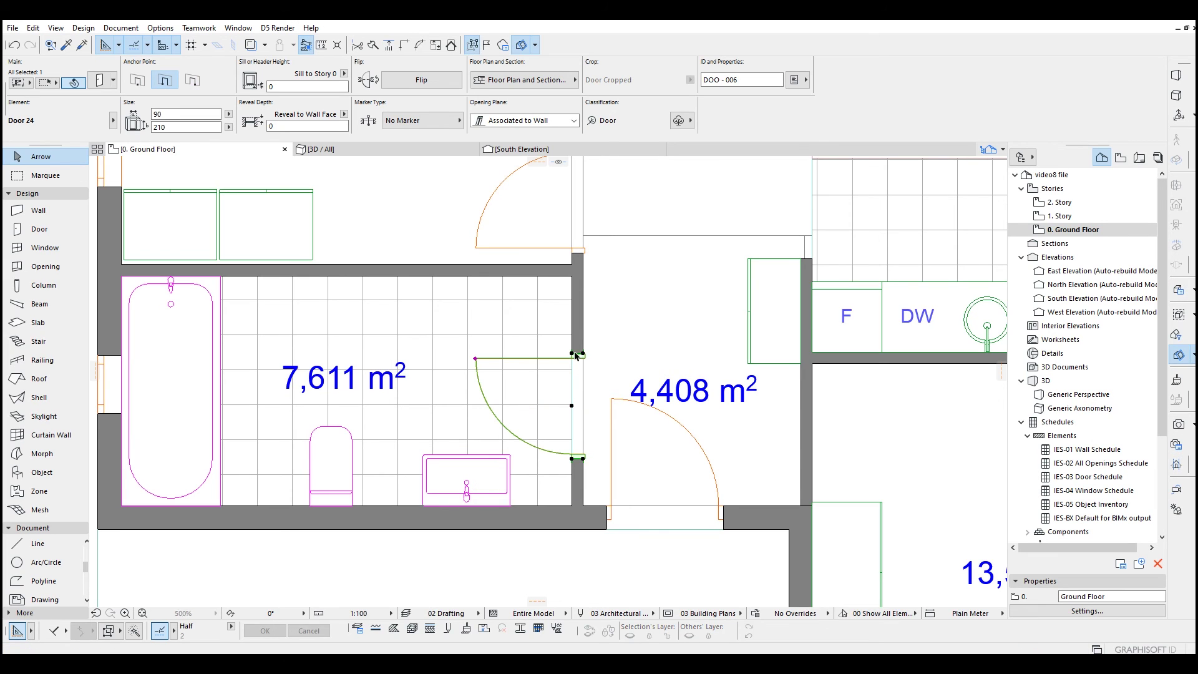
pyautogui.click(572, 353)
pyautogui.moveTo(571, 319); pyautogui.dragTo(572, 279)
pyautogui.write('10')
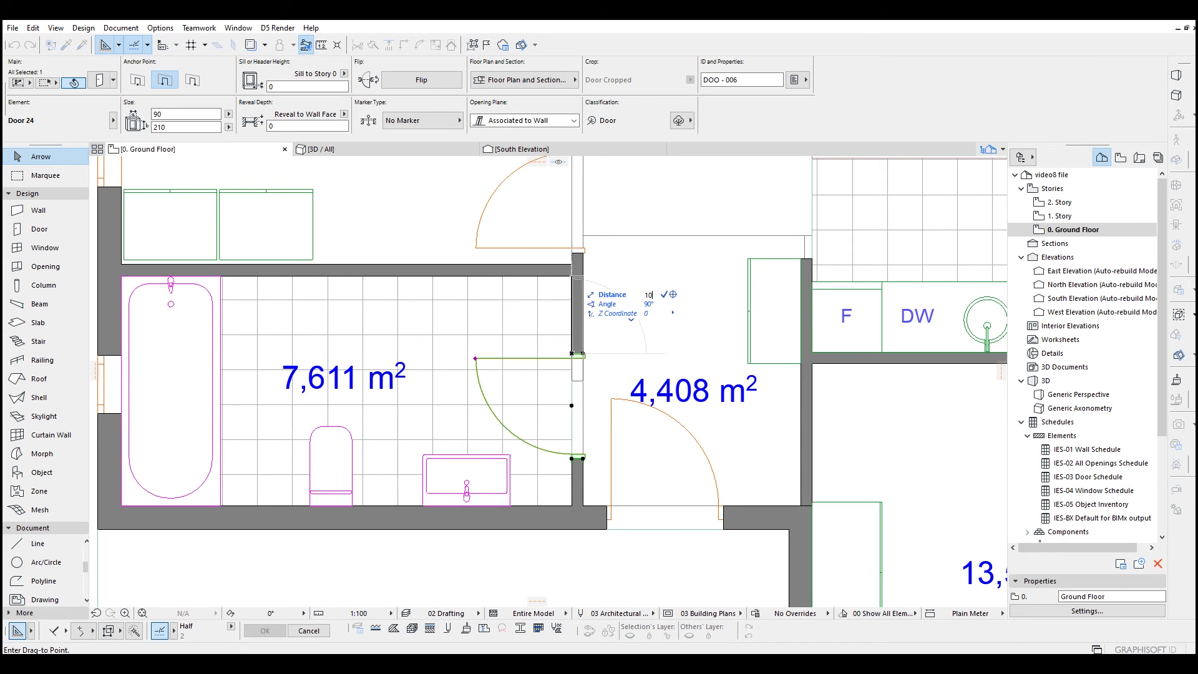
pyautogui.press('Return')
pyautogui.press('Escape')
# - Pan the plan to show the bedroom, office, living room and top wall
pyautogui.scroll(-3, 576, 298)
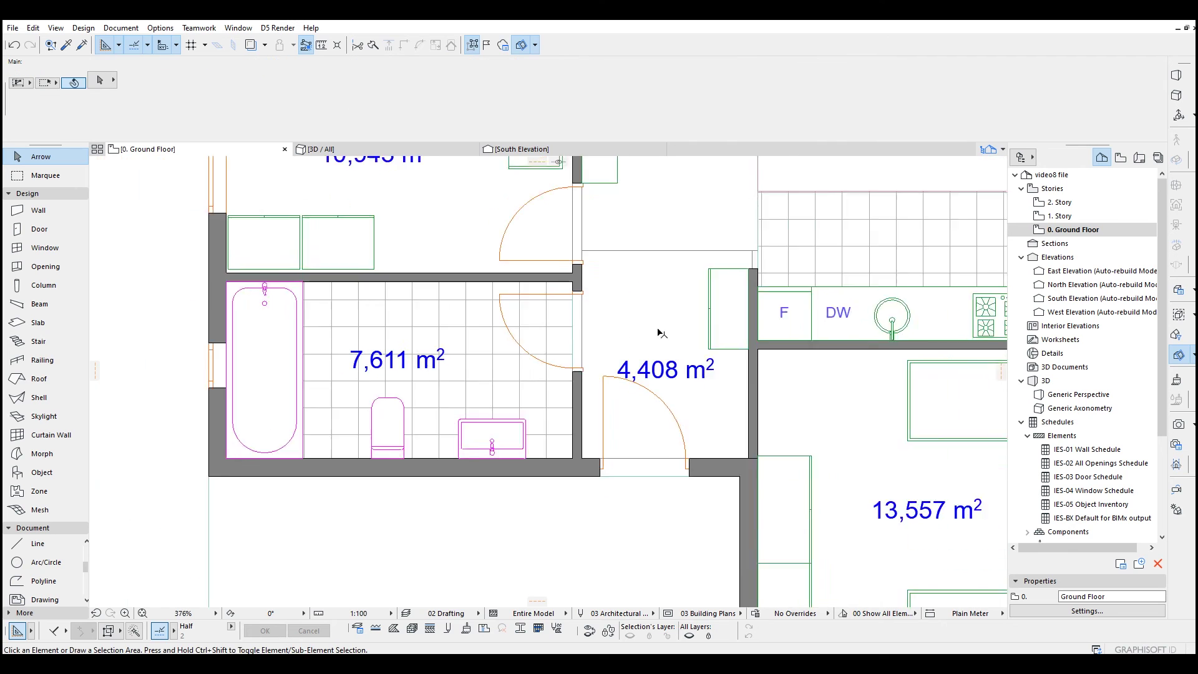
pyautogui.moveTo(757, 324); pyautogui.dragTo(665, 301, button='middle')
pyautogui.scroll(-4, 450, 223)
pyautogui.moveTo(518, 304); pyautogui.dragTo(553, 503, button='middle')
pyautogui.scroll(-2, 553, 502)
pyautogui.moveTo(556, 445); pyautogui.dragTo(559, 373, button='middle')
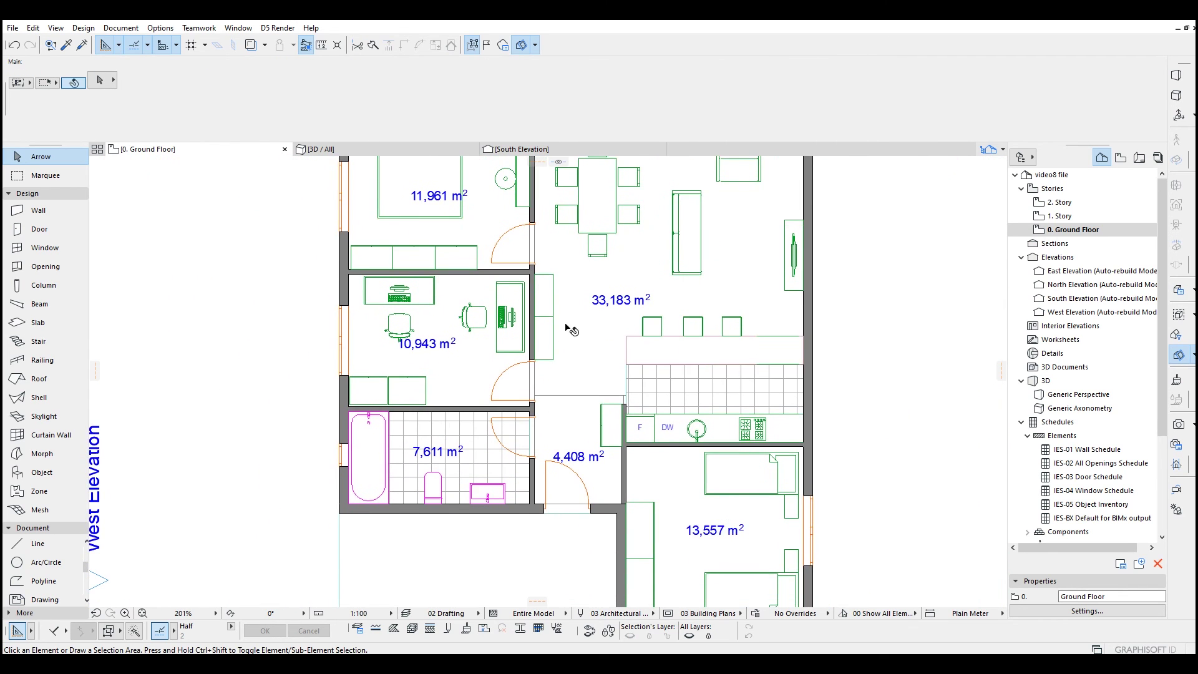
pyautogui.moveTo(568, 328); pyautogui.dragTo(570, 380, button='middle')
# - Select the bedroom, office and bathroom doors on the hallway wall and delete them
pyautogui.click(494, 310)
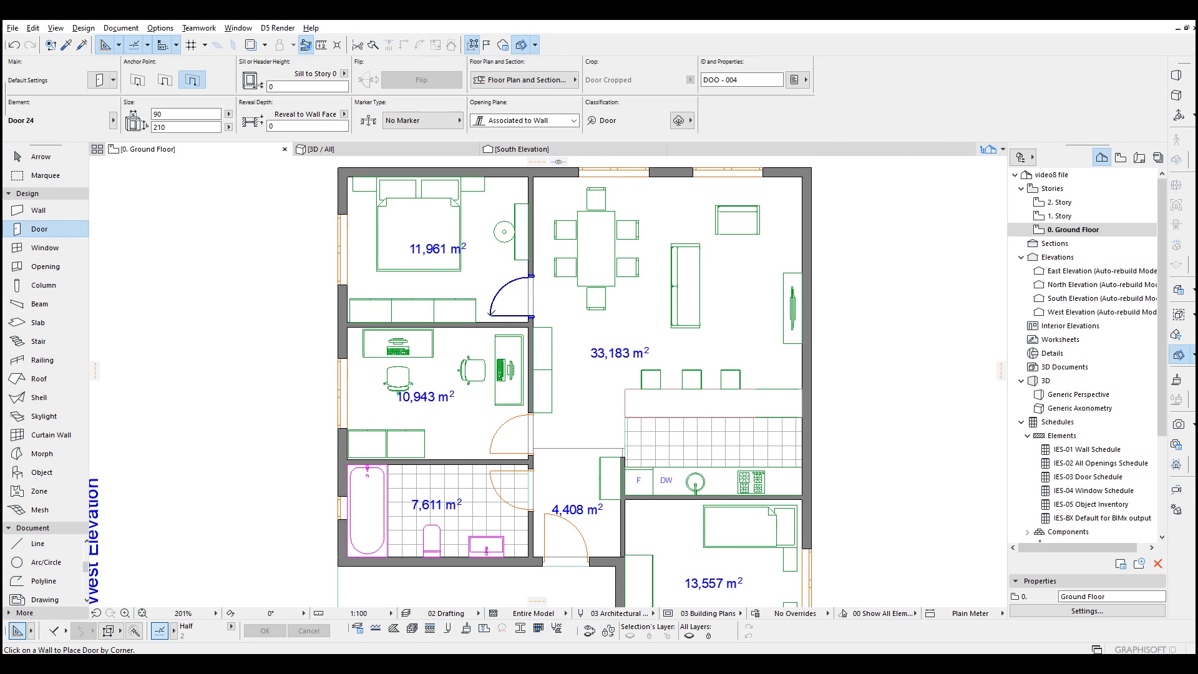
pyautogui.click(490, 457)
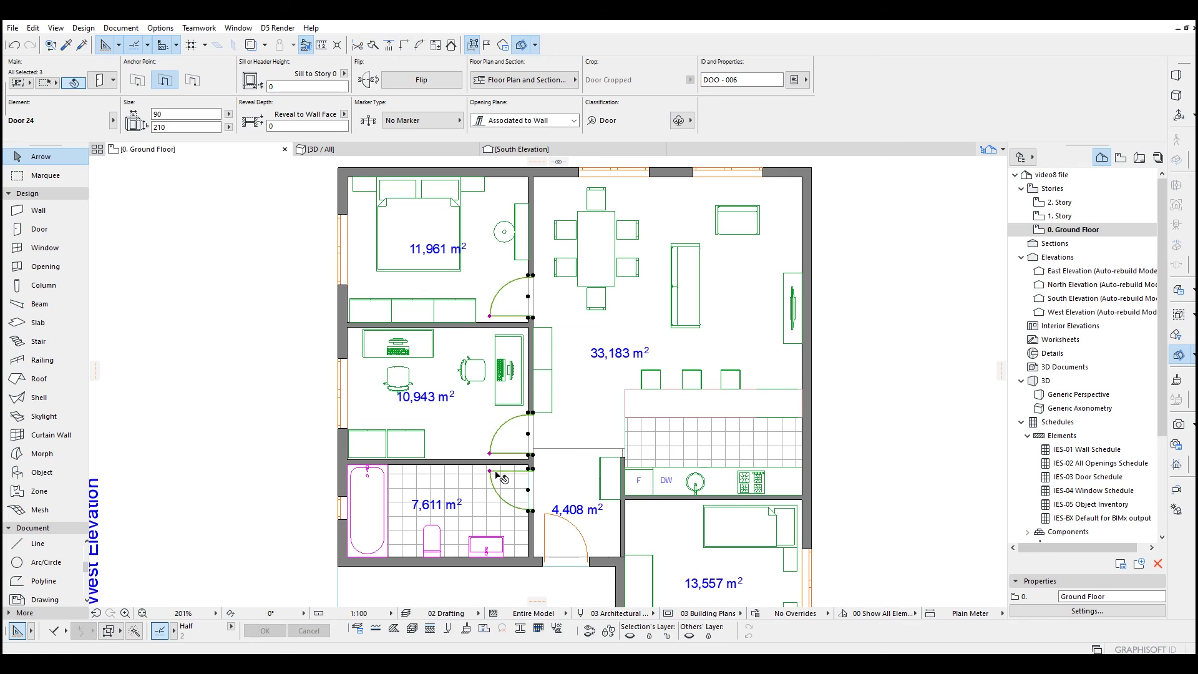
pyautogui.press('Escape')
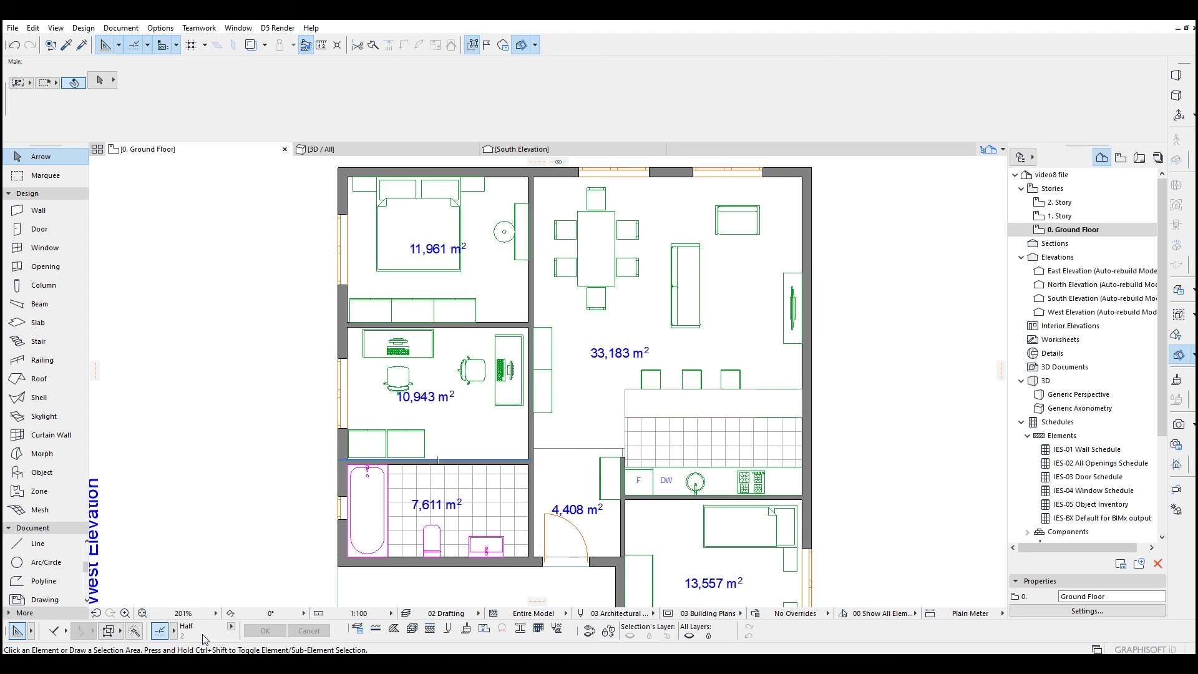
# - Change the special snap from Half to Distance with a value of 10
pyautogui.click(238, 28)
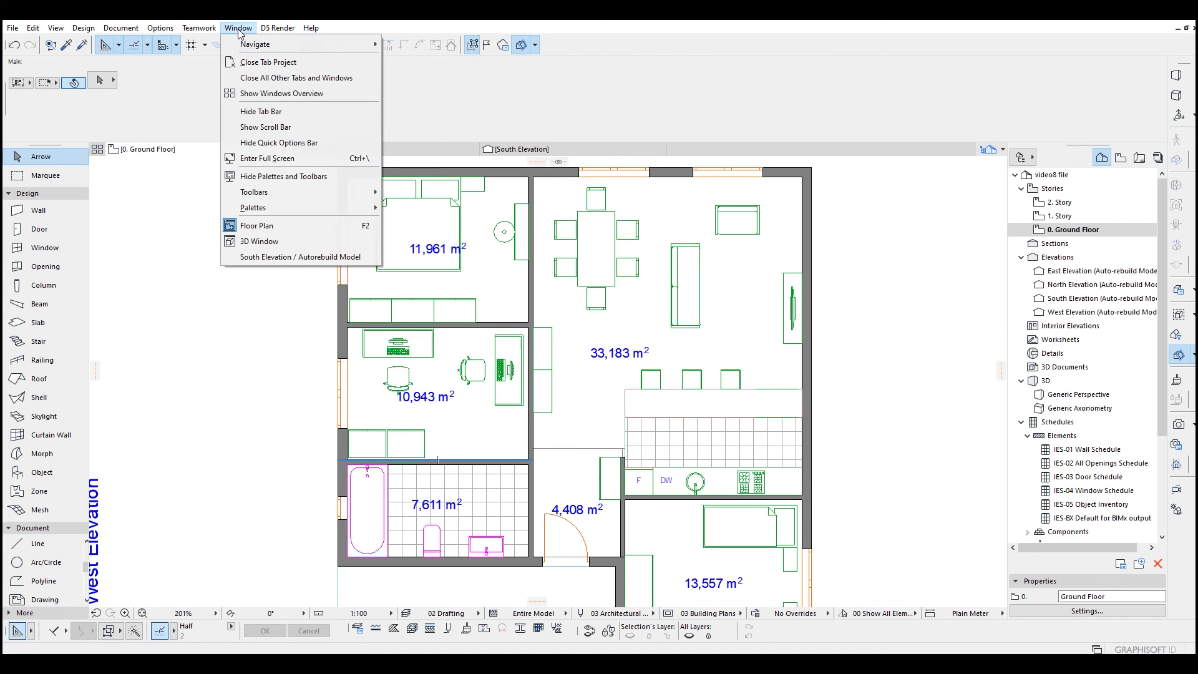
pyautogui.moveTo(270, 209)
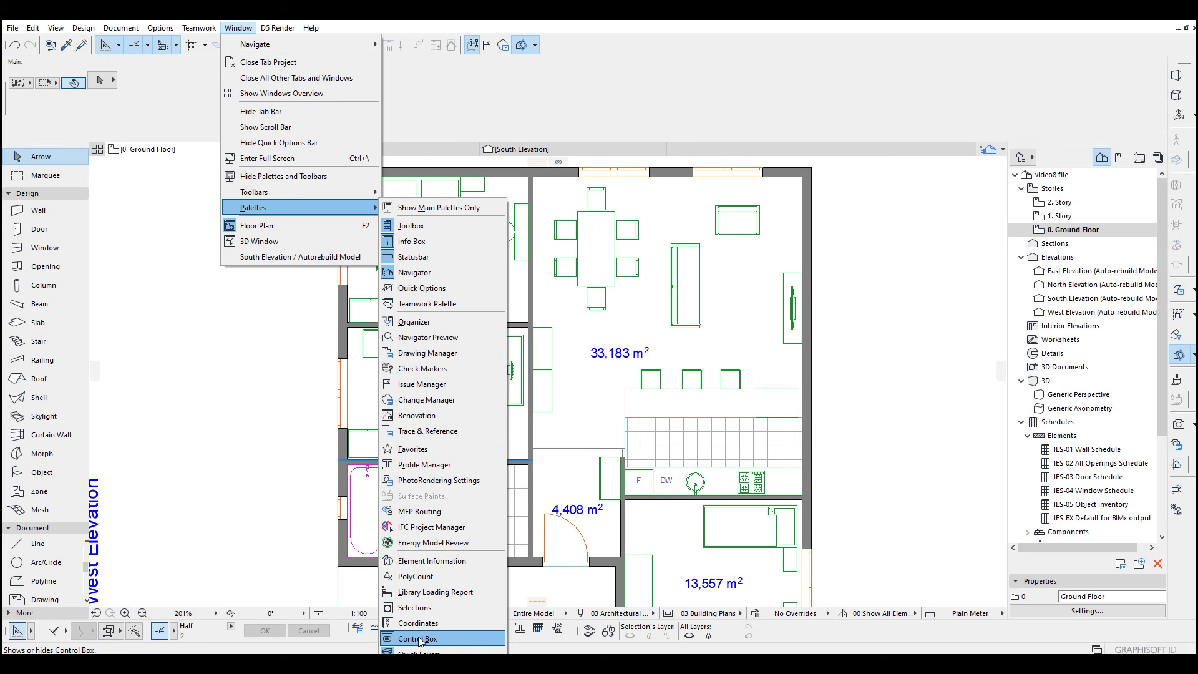
pyautogui.click(239, 535)
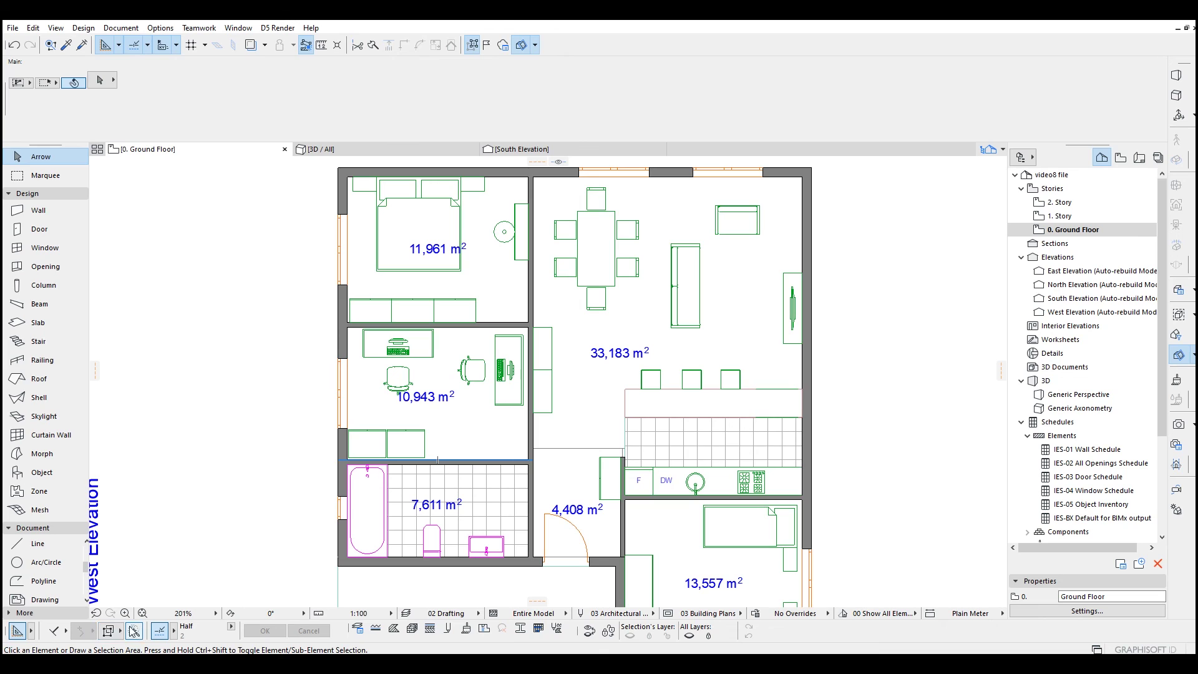
pyautogui.click(232, 627)
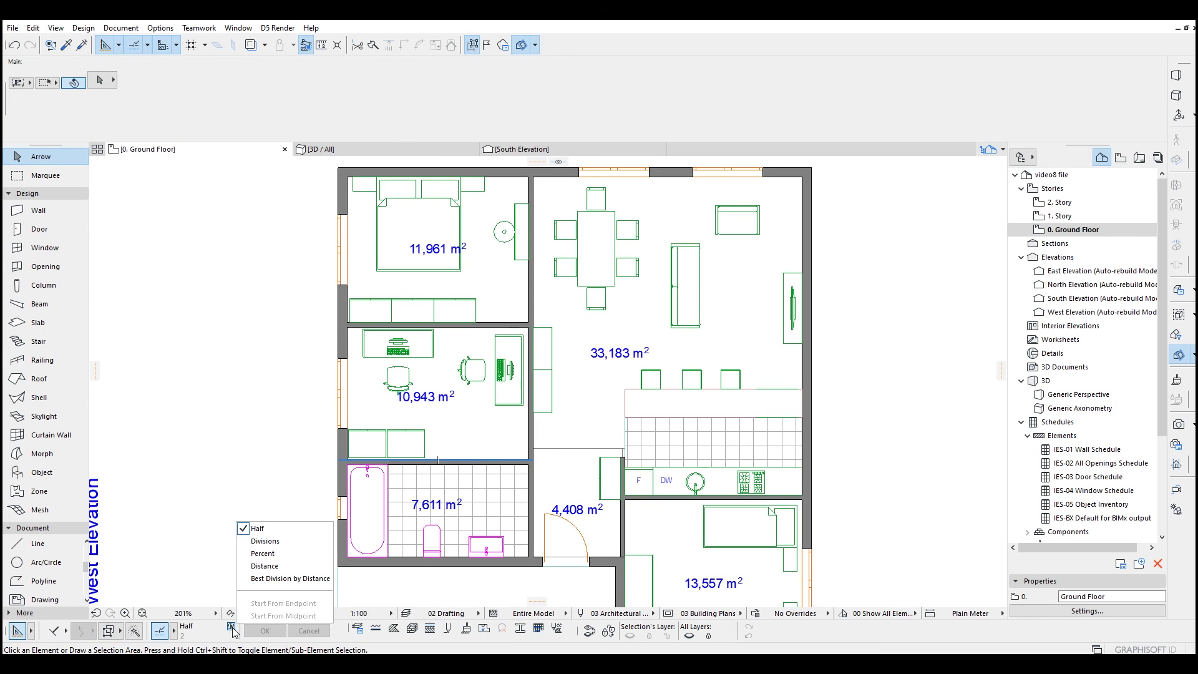
pyautogui.click(290, 566)
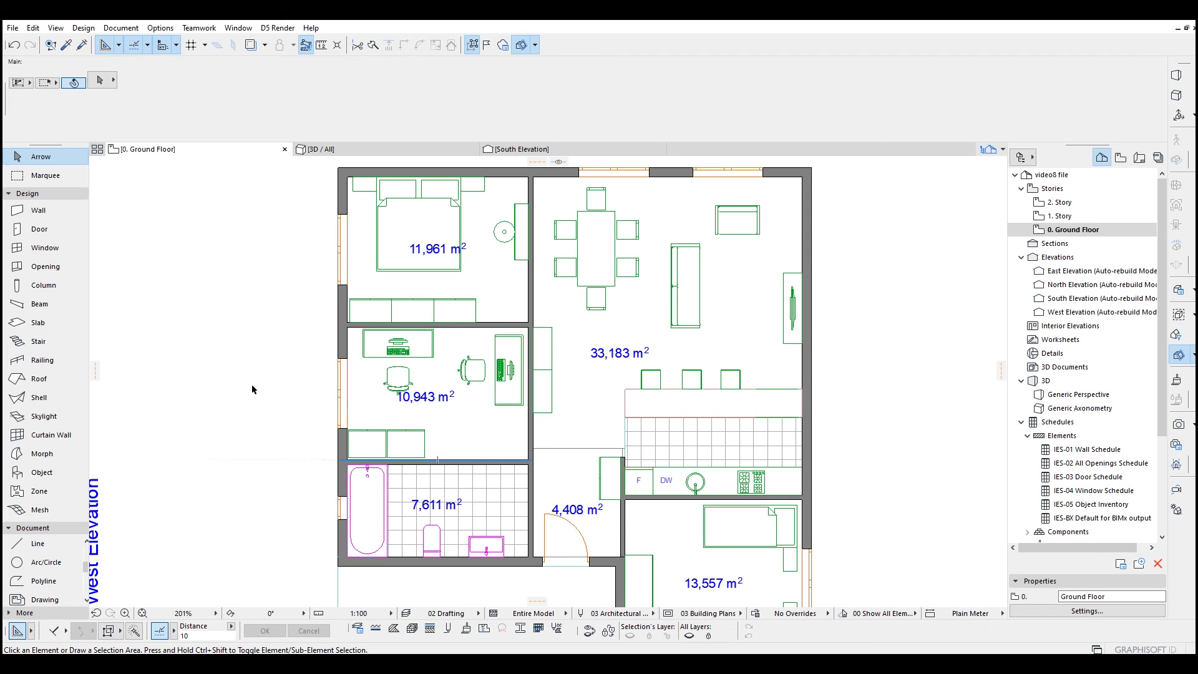
# - With the Door tool, place the bedroom and office doors 10 cm from their wall corners
pyautogui.click(44, 234)
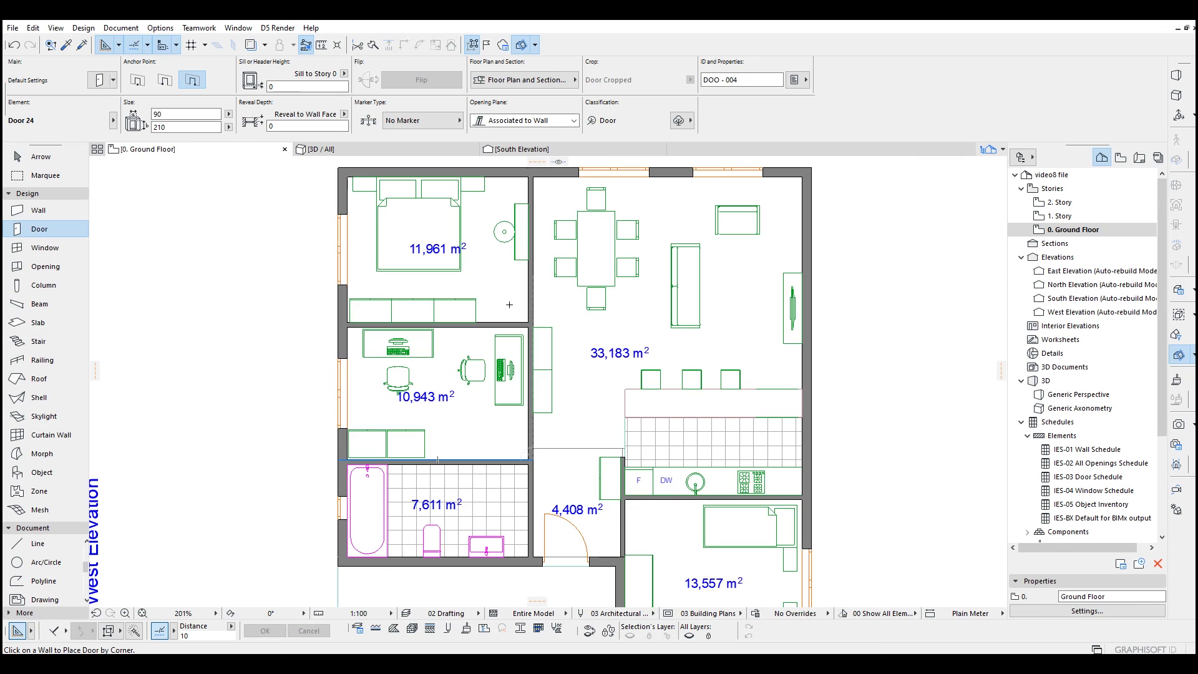
pyautogui.scroll(4, 517, 293)
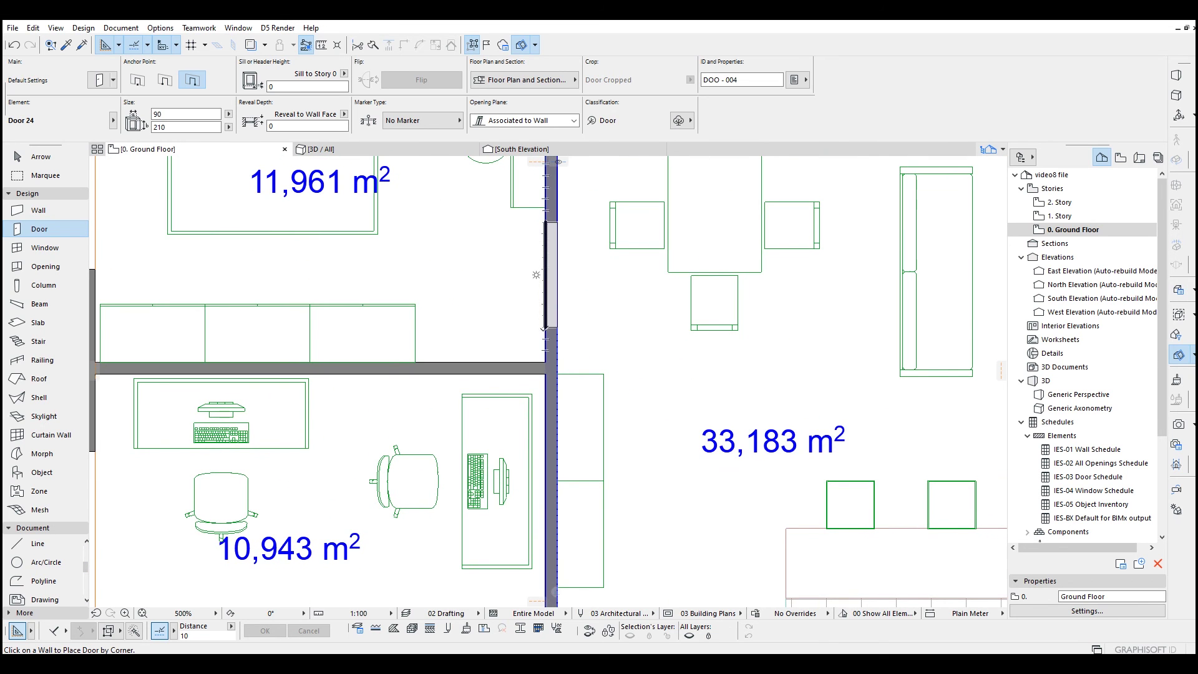
pyautogui.scroll(2, 573, 330)
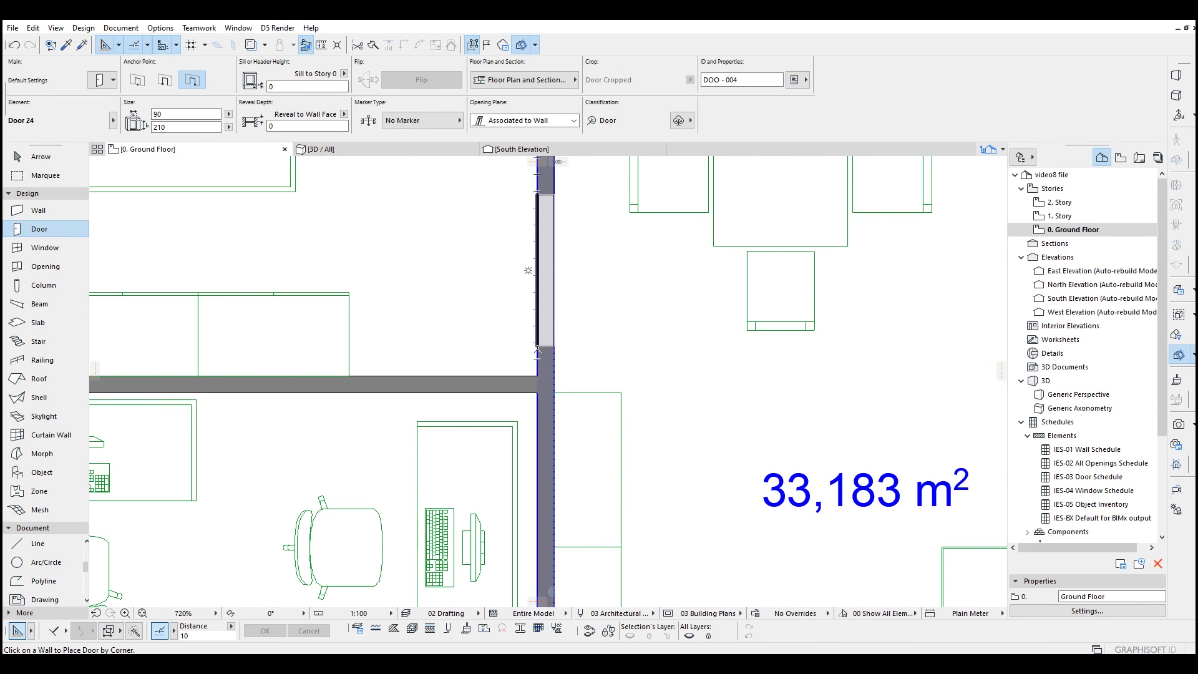
pyautogui.click(538, 357)
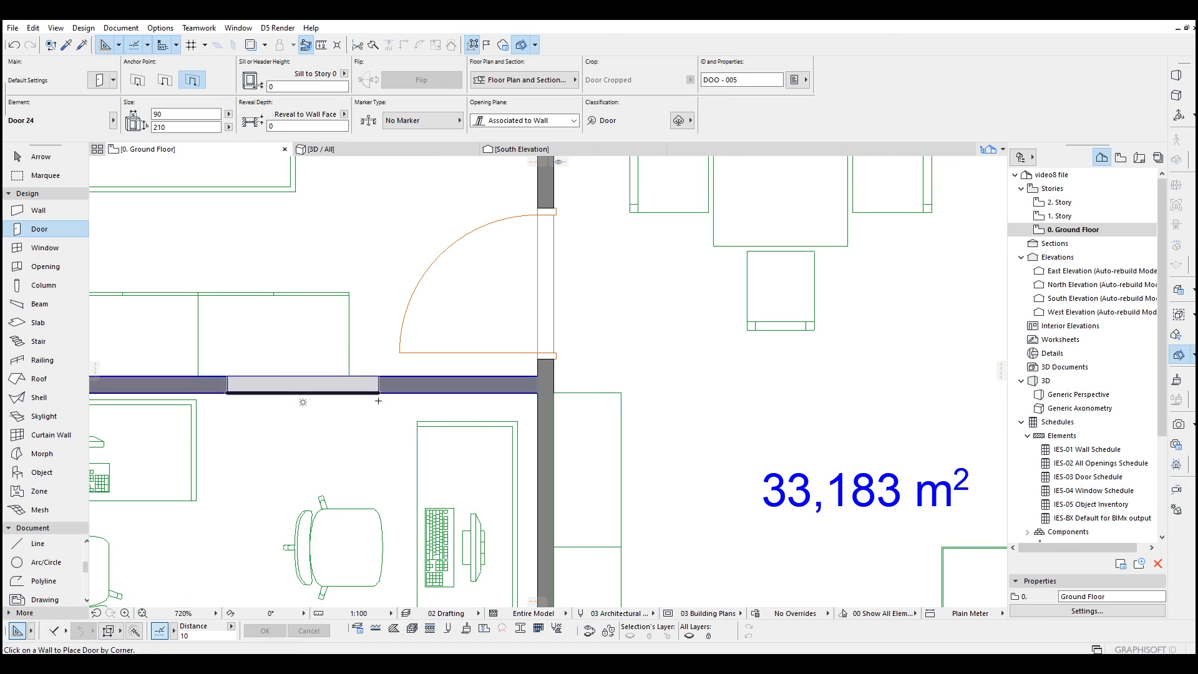
pyautogui.scroll(-3, 378, 401)
pyautogui.moveTo(449, 448); pyautogui.dragTo(458, 215, button='middle')
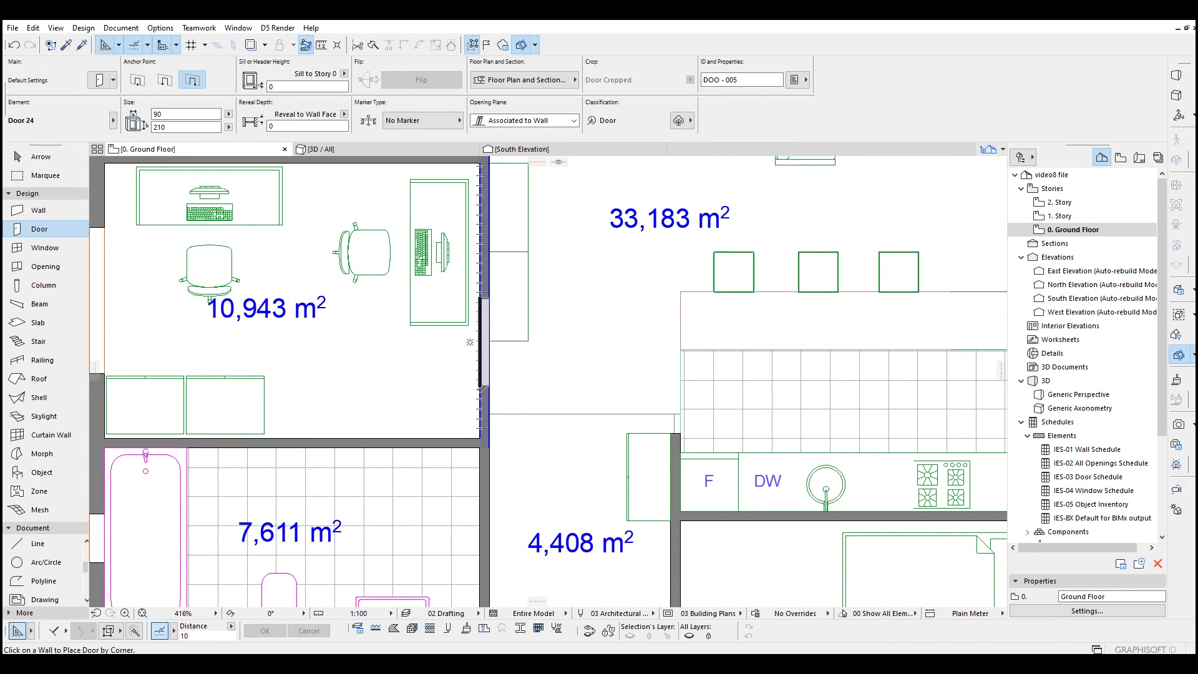
pyautogui.click(480, 427)
pyautogui.click(447, 439)
# - Anchor doors by their centre and place the bathroom and lower bedroom doors 10 cm from the corners
pyautogui.moveTo(419, 531); pyautogui.dragTo(397, 277, button='middle')
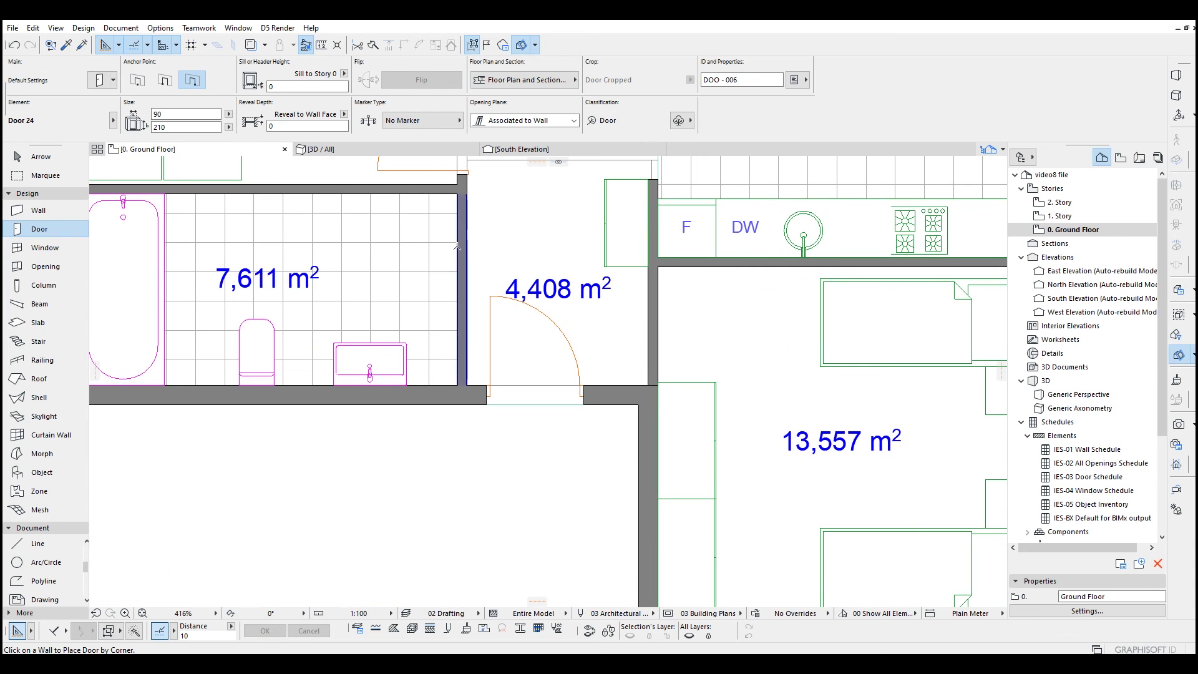
pyautogui.scroll(3, 379, 311)
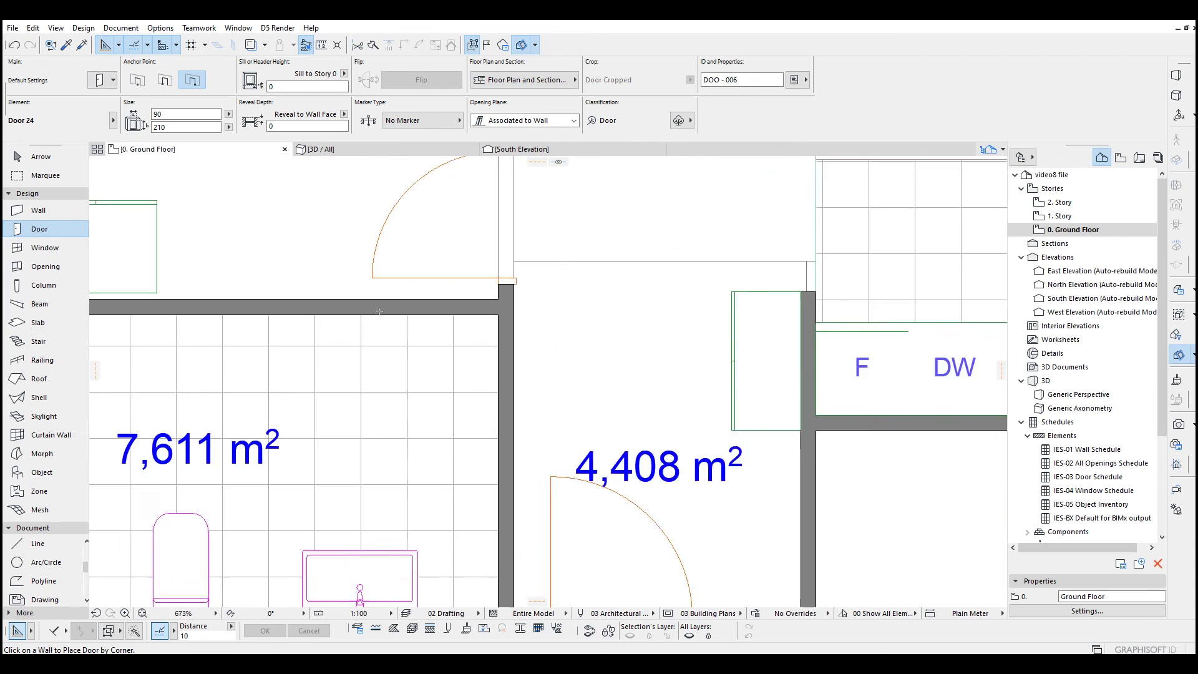
pyautogui.scroll(3, 379, 311)
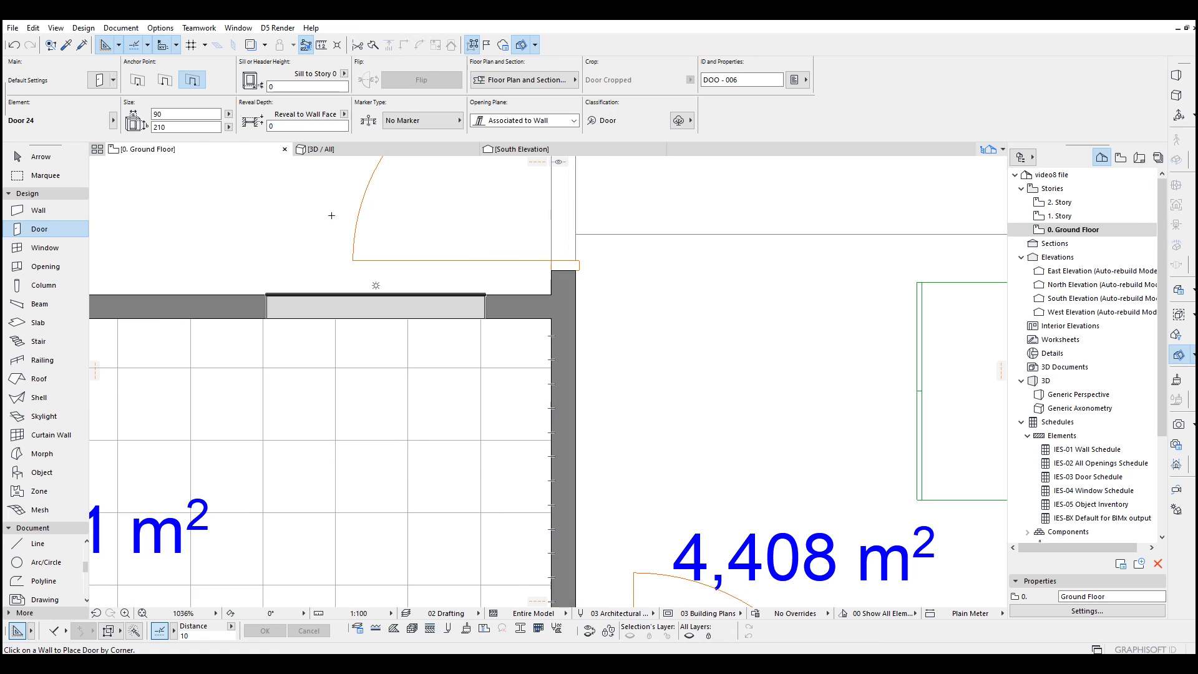
pyautogui.click(164, 79)
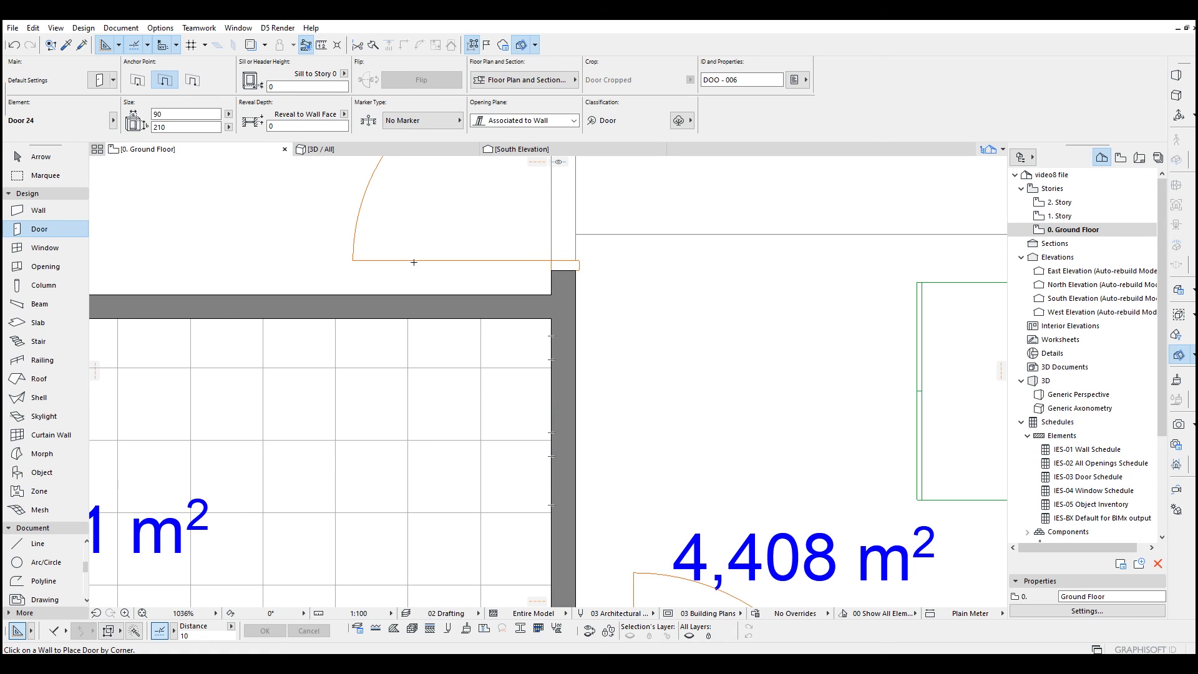
pyautogui.click(552, 347)
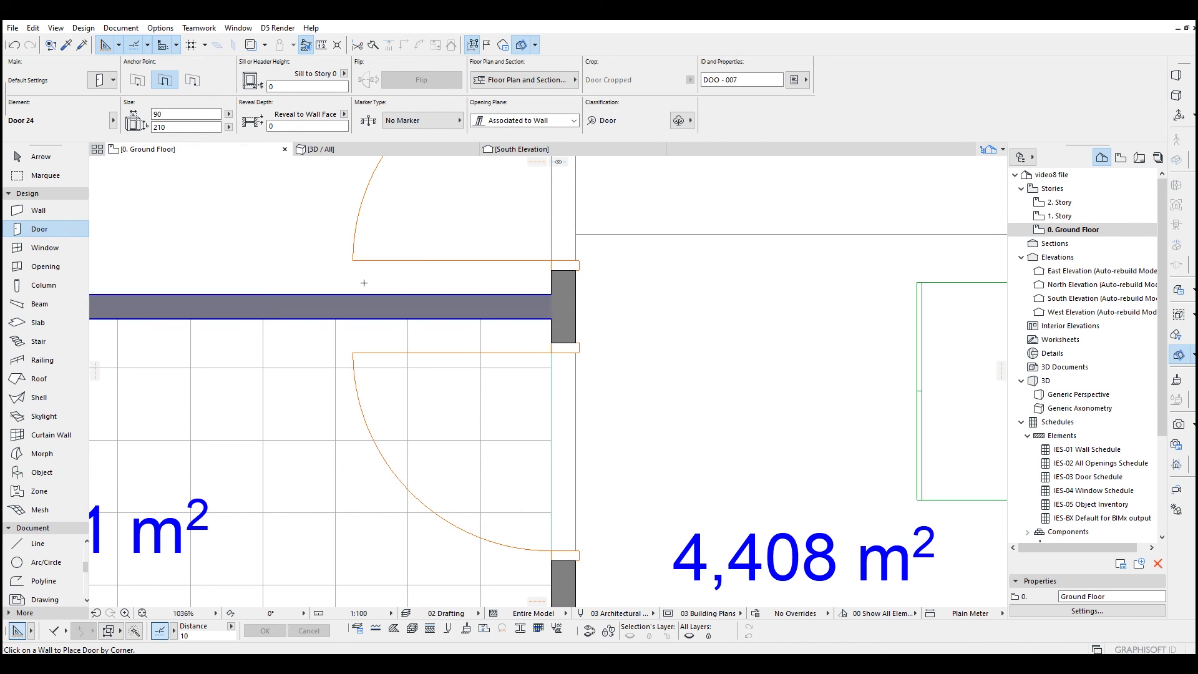
pyautogui.scroll(-5, 412, 318)
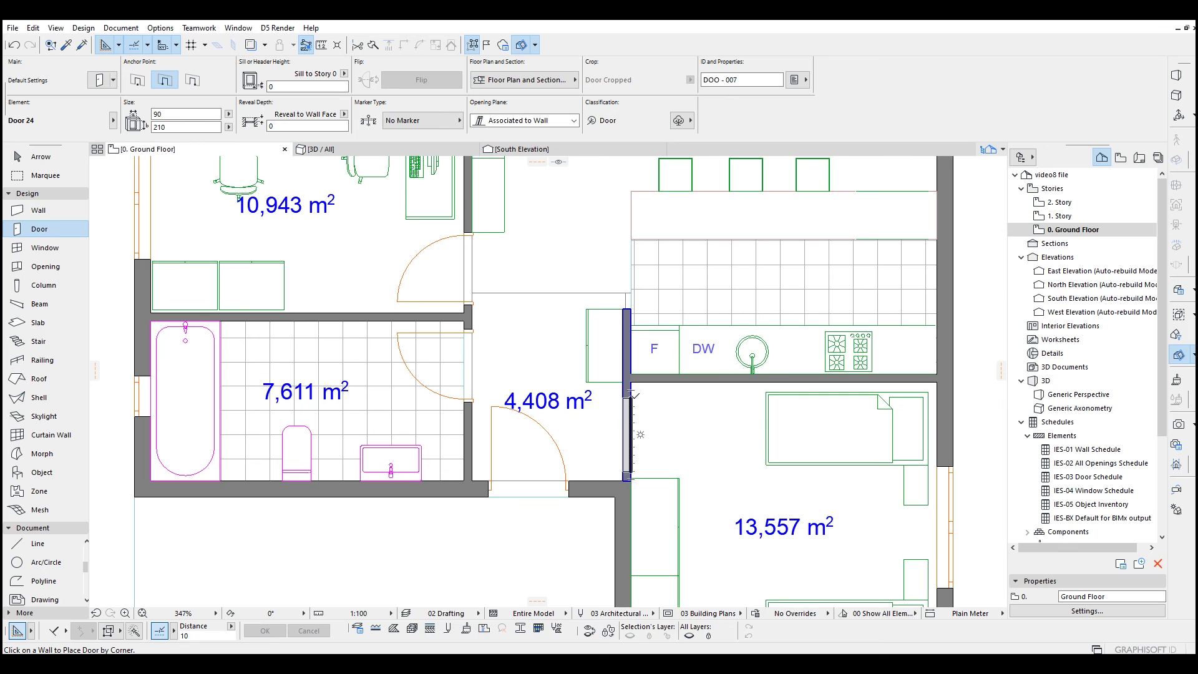
pyautogui.scroll(5, 633, 393)
pyautogui.click(625, 373)
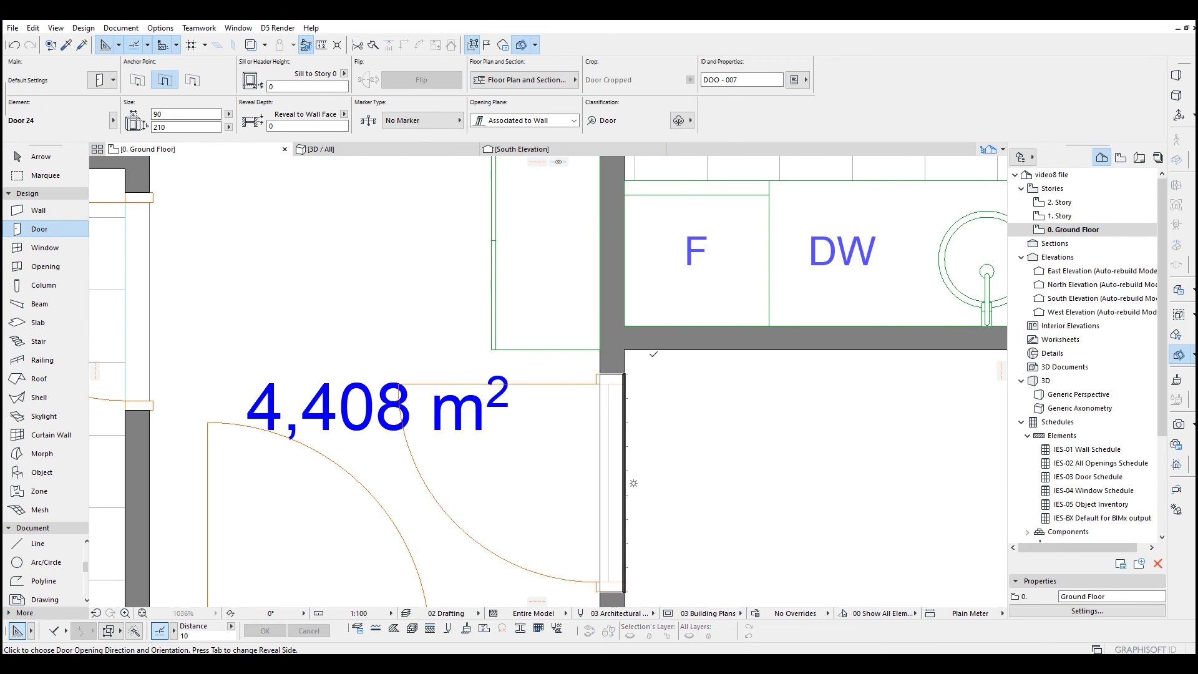
pyautogui.scroll(-5, 439, 310)
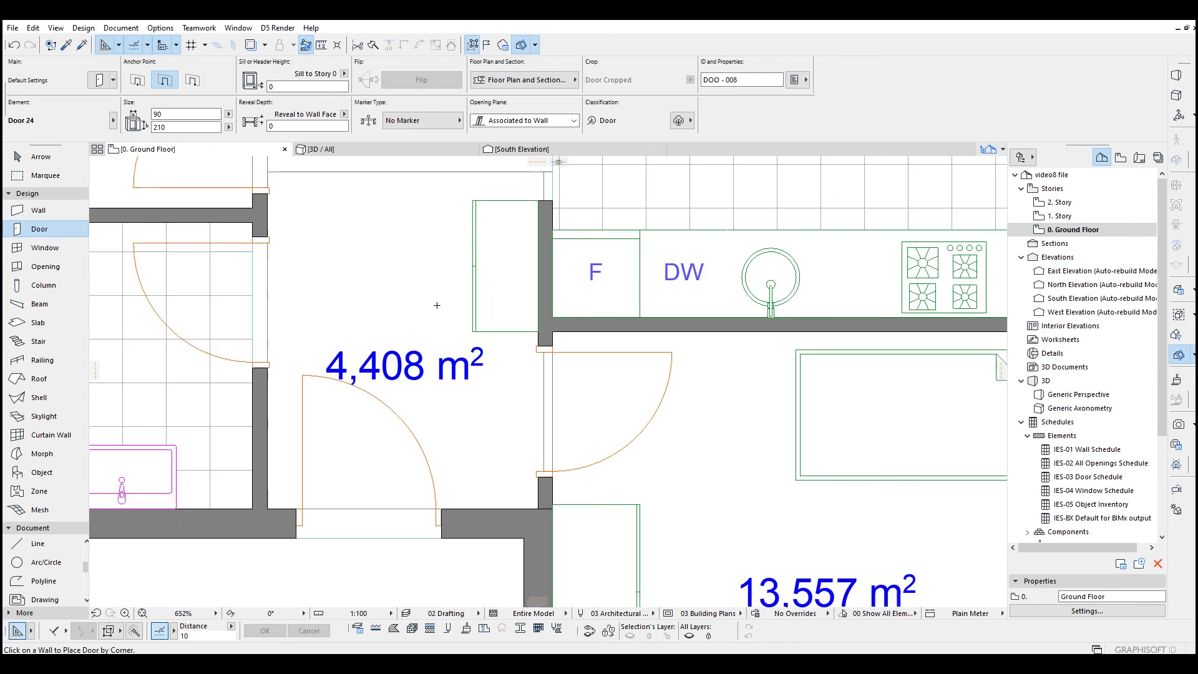
pyautogui.press('Escape')
pyautogui.scroll(-5, 438, 310)
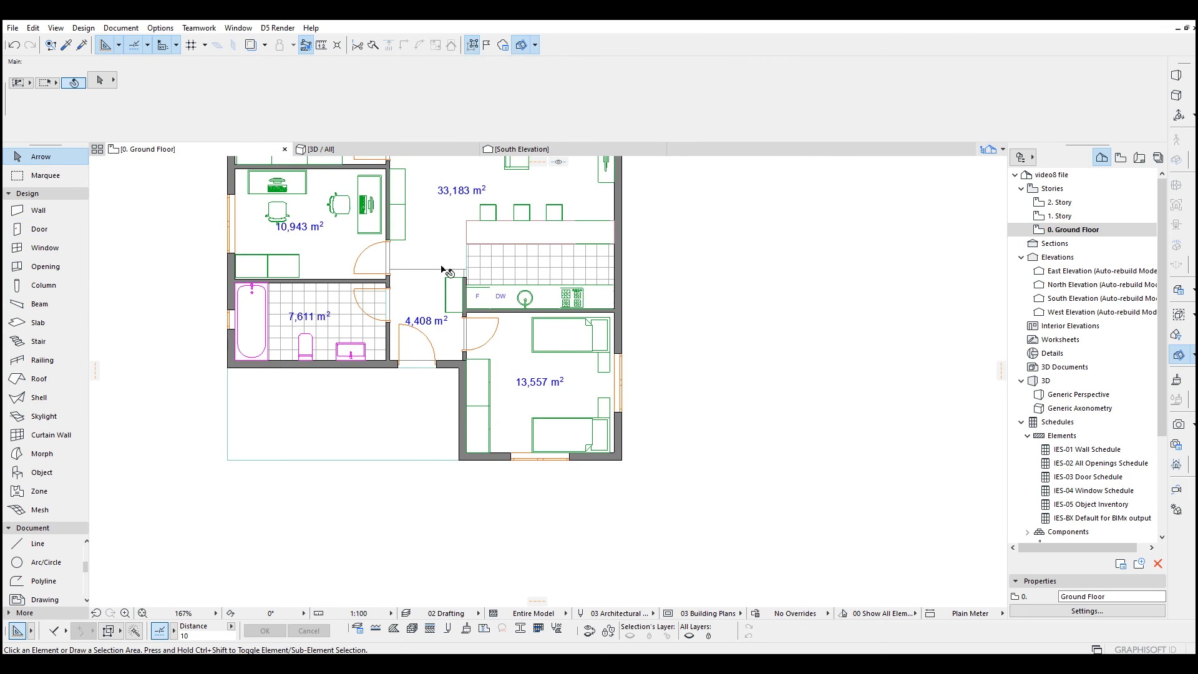
pyautogui.scroll(1, 471, 400)
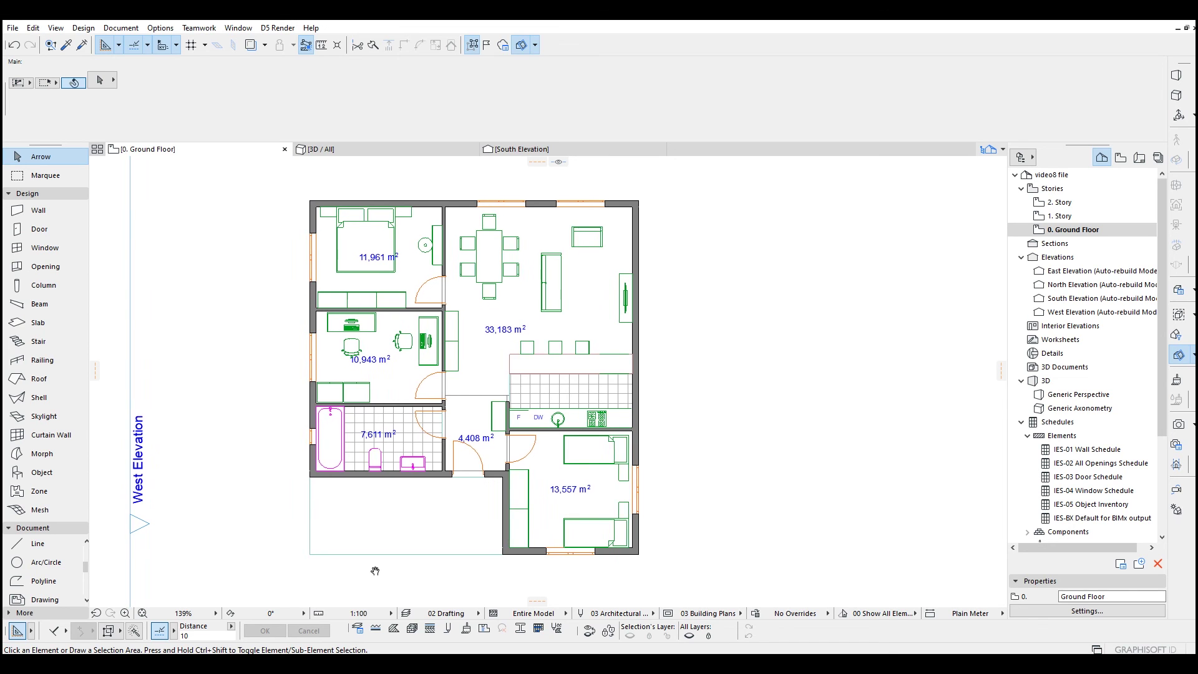
pyautogui.moveTo(367, 569); pyautogui.dragTo(409, 566, button='middle')
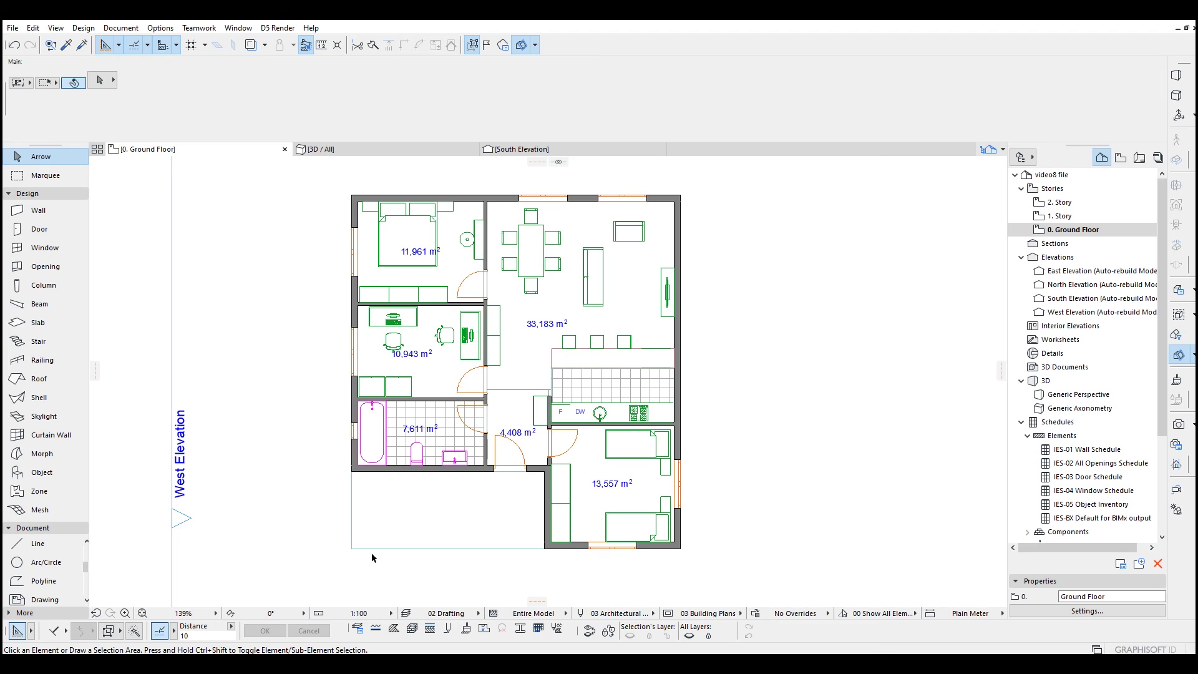